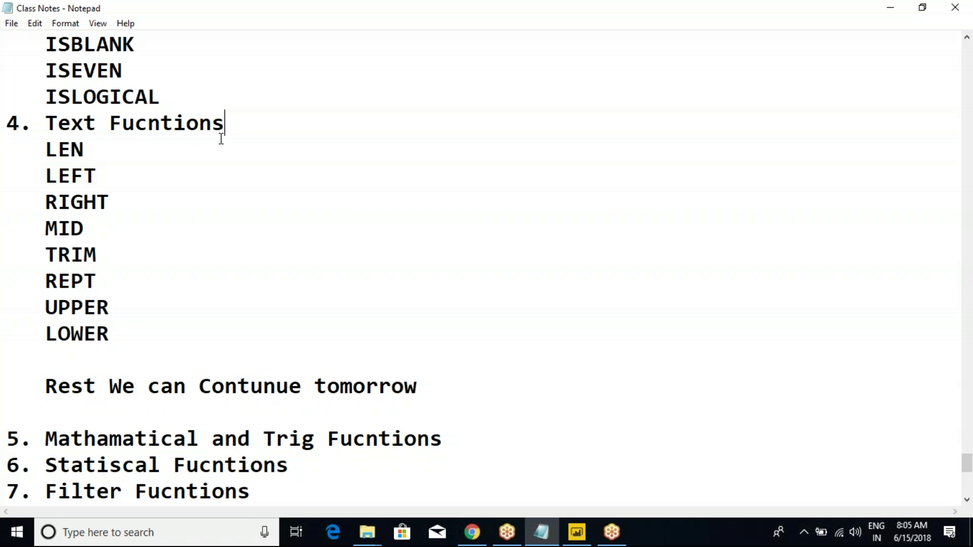
# Step: Review the logical, information and text function lists and the remaining function categories in the class notes
pyautogui.scroll(5, 223, 144)
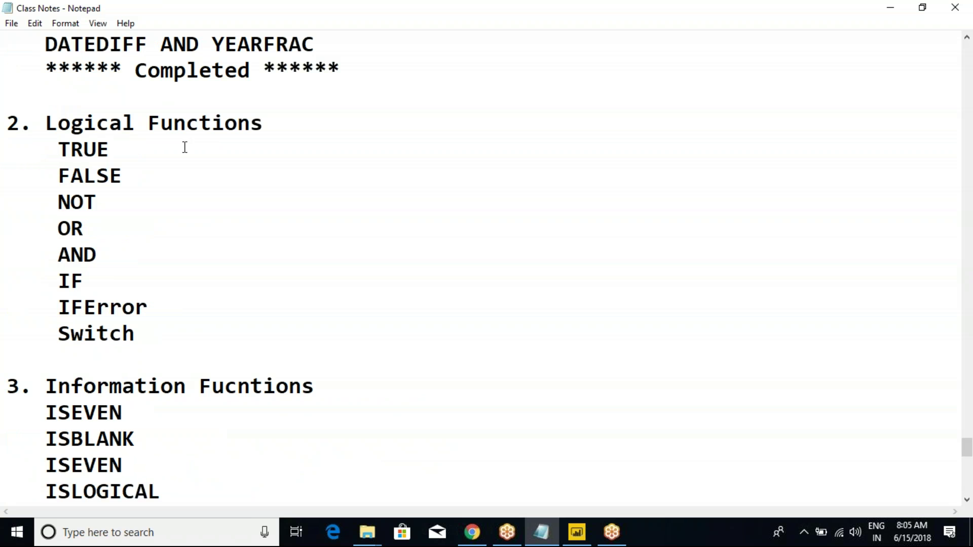
pyautogui.moveTo(38, 125); pyautogui.dragTo(318, 145)
pyautogui.moveTo(41, 386); pyautogui.dragTo(327, 386)
pyautogui.scroll(-3, 200, 325)
pyautogui.scroll(-3, 200, 325)
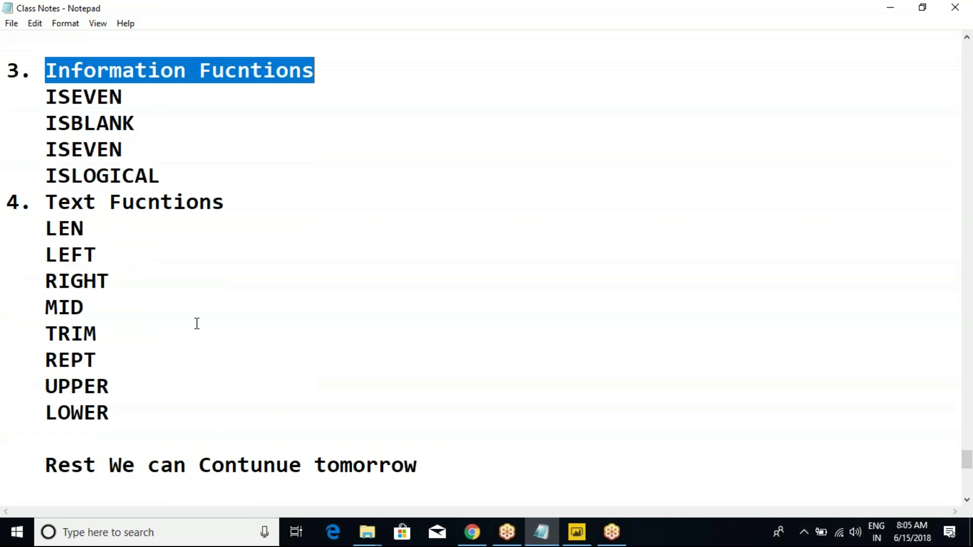
pyautogui.moveTo(52, 46); pyautogui.dragTo(139, 248)
pyautogui.click(139, 248)
pyautogui.moveTo(46, 45); pyautogui.dragTo(120, 245)
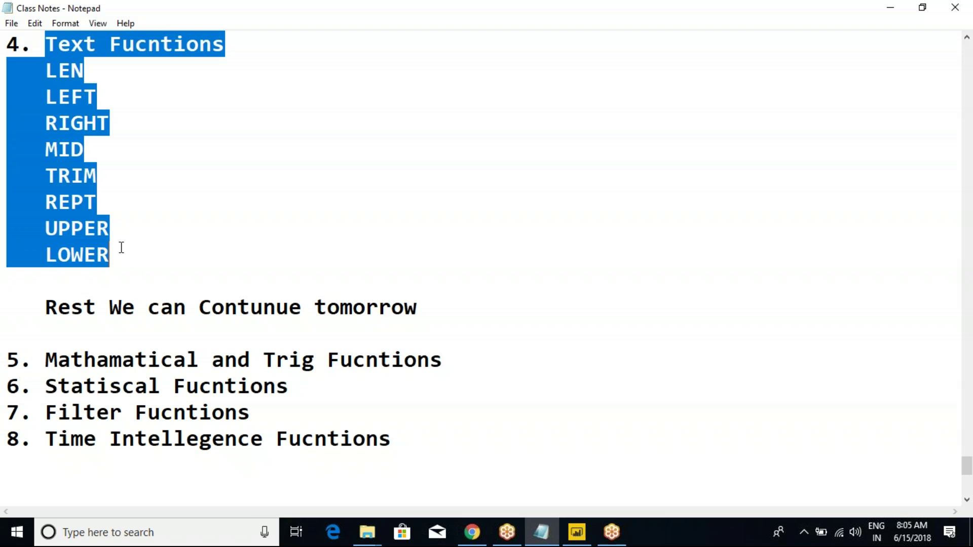
pyautogui.moveTo(45, 359); pyautogui.dragTo(205, 358)
pyautogui.click(205, 358)
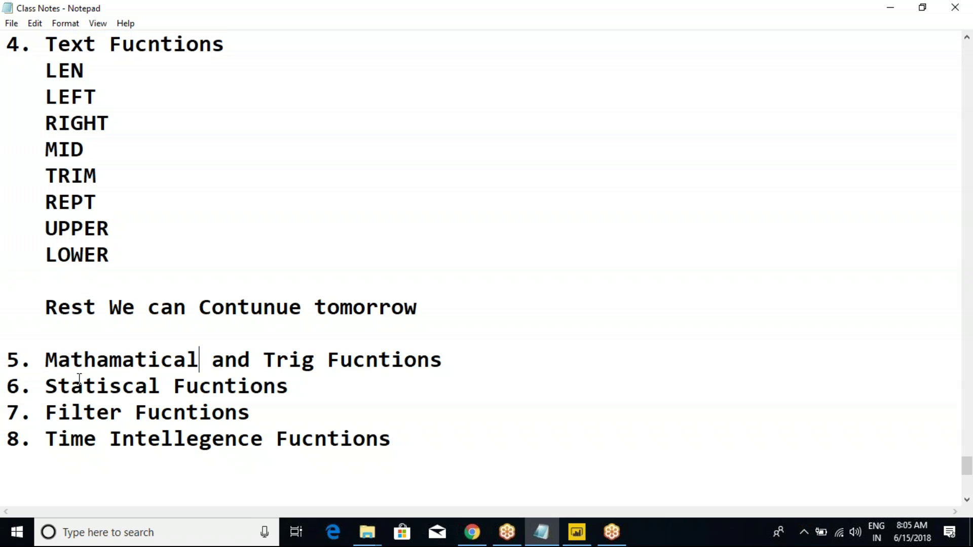
pyautogui.click(174, 386)
pyautogui.click(99, 282)
pyautogui.click(414, 323)
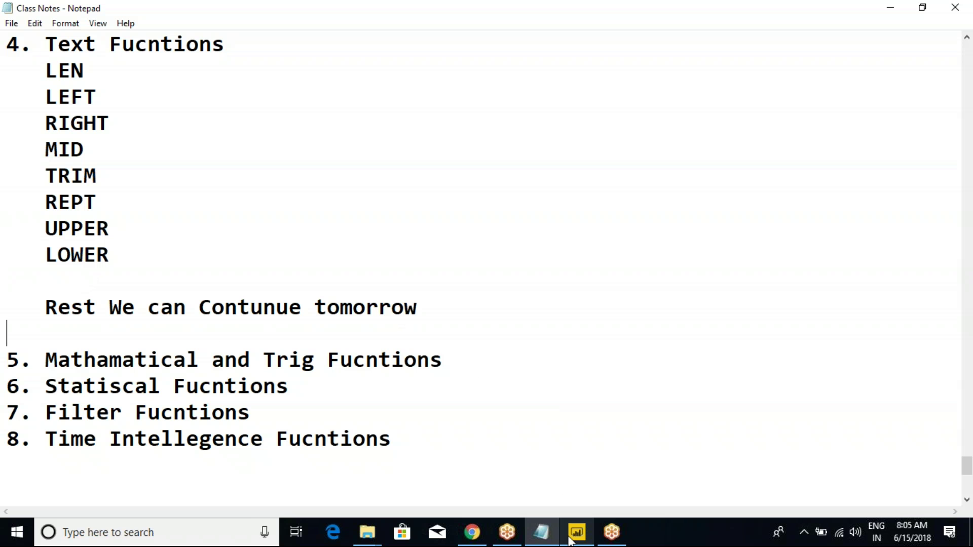
# Step: Switch to the DAX - Functions file in Power BI Desktop and display the TextFunctions table with its fields
pyautogui.moveTo(571, 540)
pyautogui.click(570, 488)
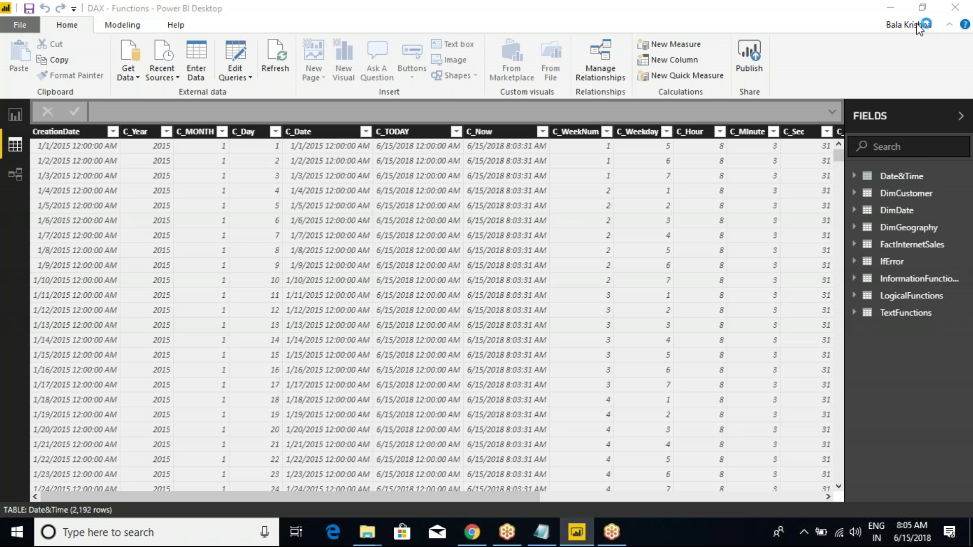
pyautogui.click(896, 317)
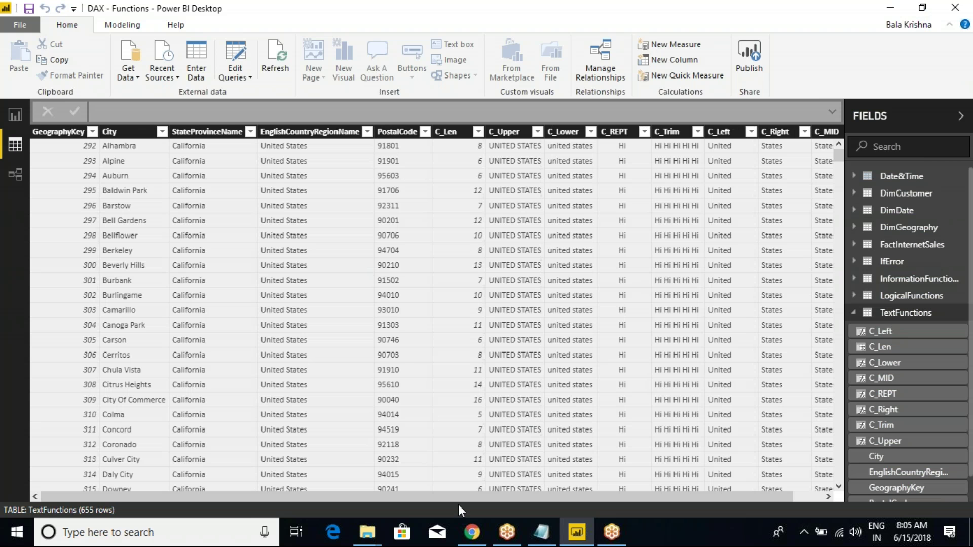
# Step: Examine the formulas of the calculated columns C_Len, C_Upper, C_Lower, C_REPT, C_Trim, C_Left, C_Right and C_MID in turn
pyautogui.moveTo(470, 497); pyautogui.dragTo(659, 488)
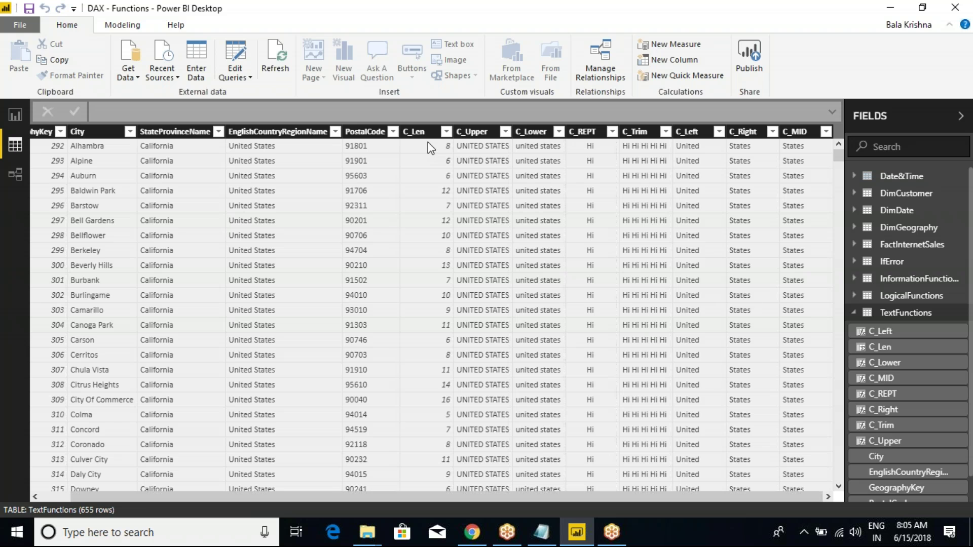
pyautogui.click(417, 133)
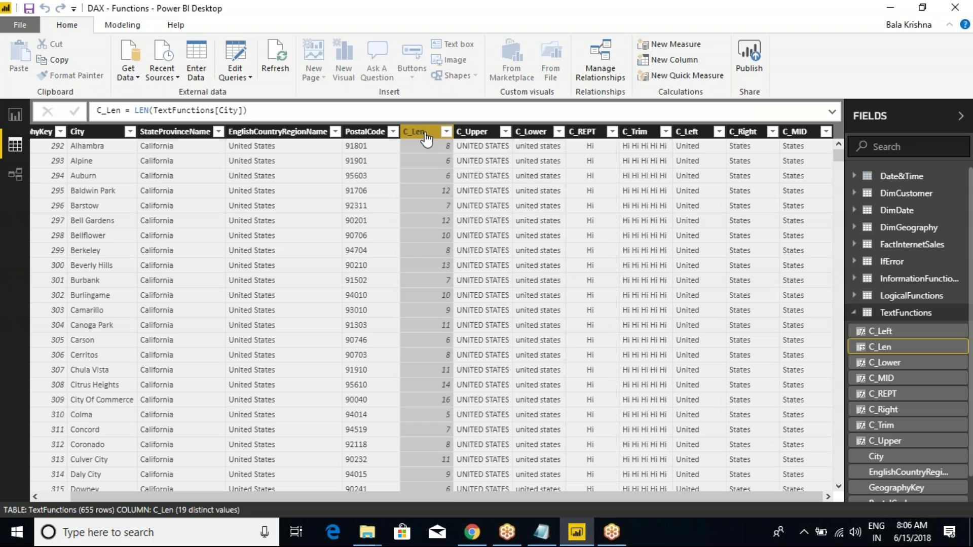
pyautogui.click(488, 136)
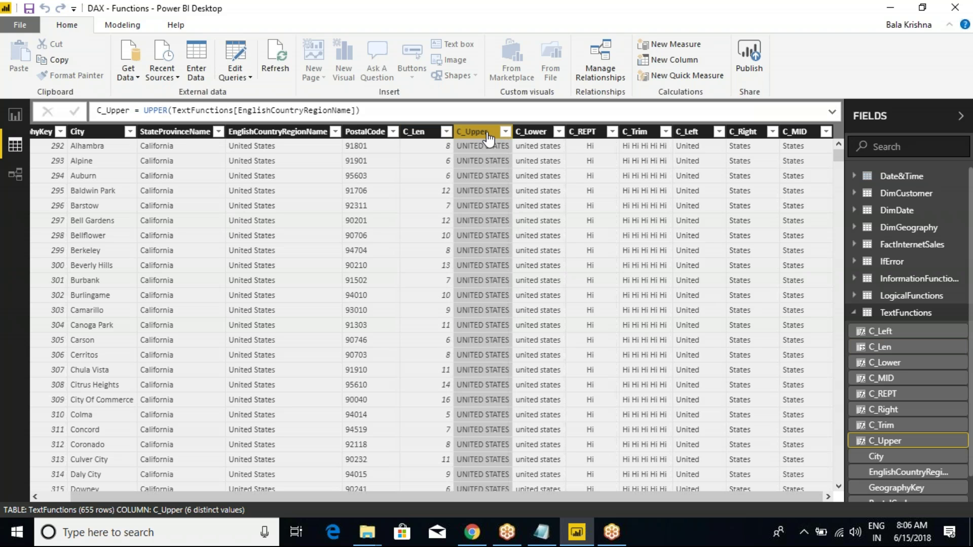
pyautogui.click(532, 132)
pyautogui.click(588, 133)
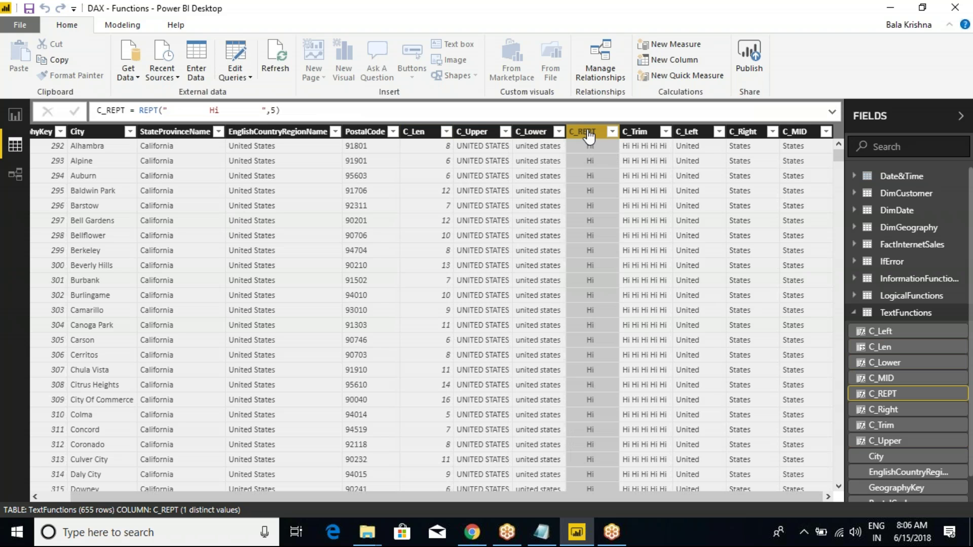
pyautogui.click(647, 135)
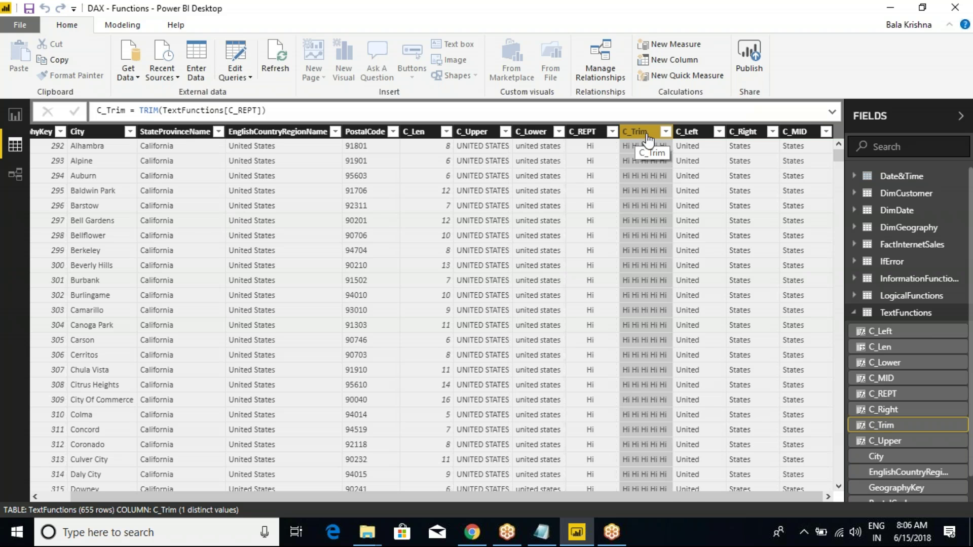
pyautogui.click(684, 134)
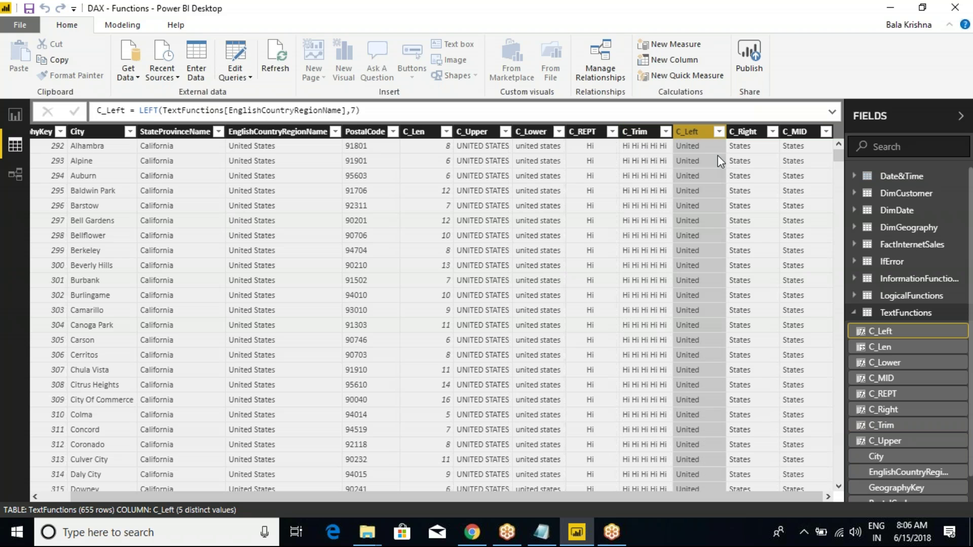
pyautogui.click(744, 132)
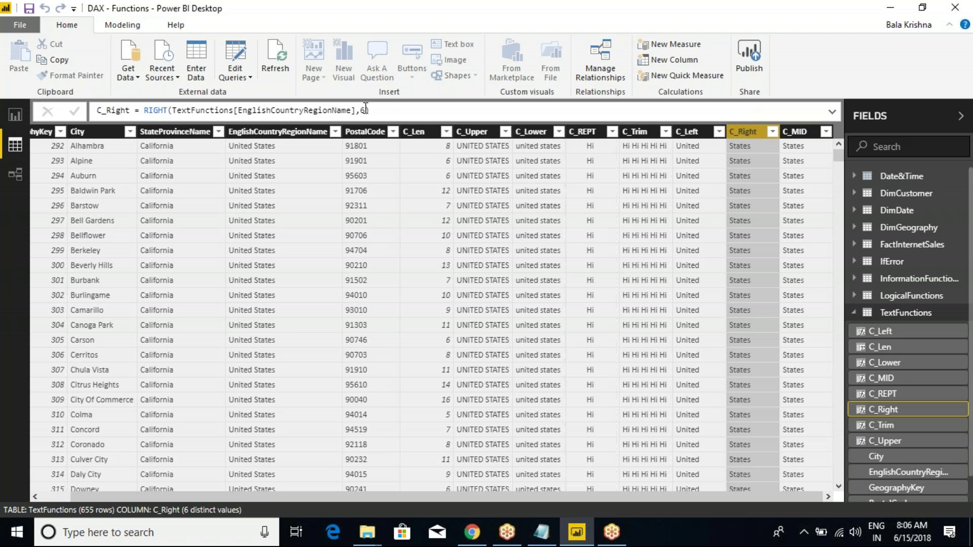
pyautogui.click(394, 112)
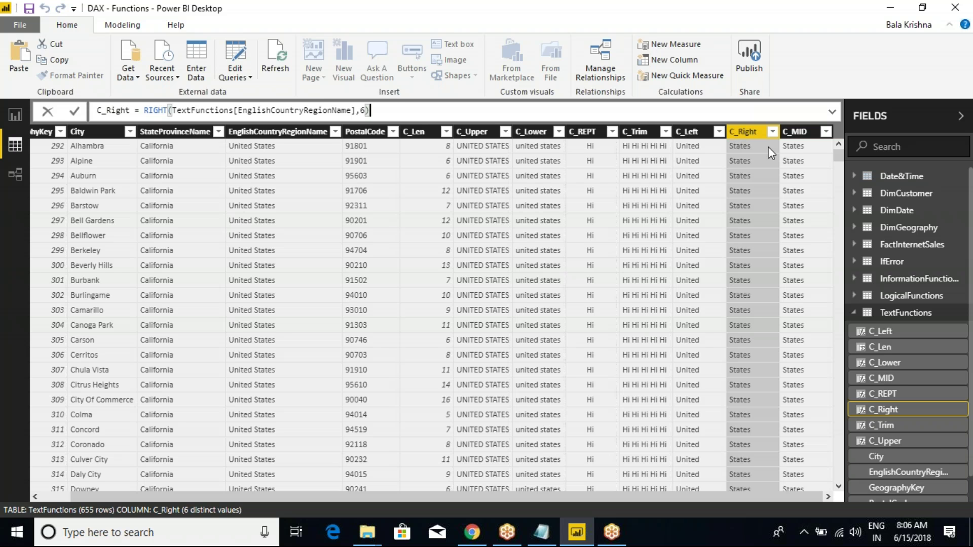
pyautogui.click(799, 135)
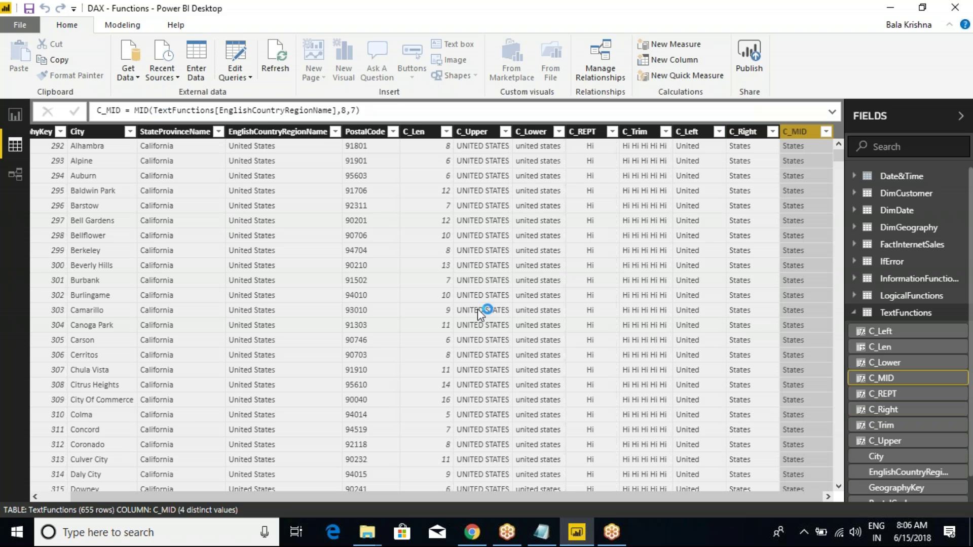
# Step: Switch to File Explorer and open the Power BI DAX presentation from the Power BI New Batch(9th_May2018) folder
pyautogui.moveTo(367, 532)
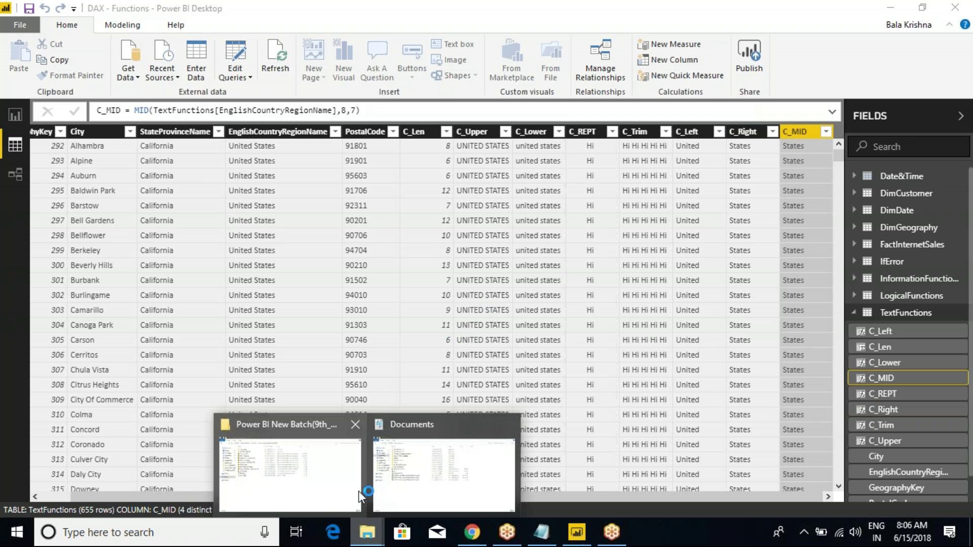
pyautogui.click(305, 455)
pyautogui.click(167, 238)
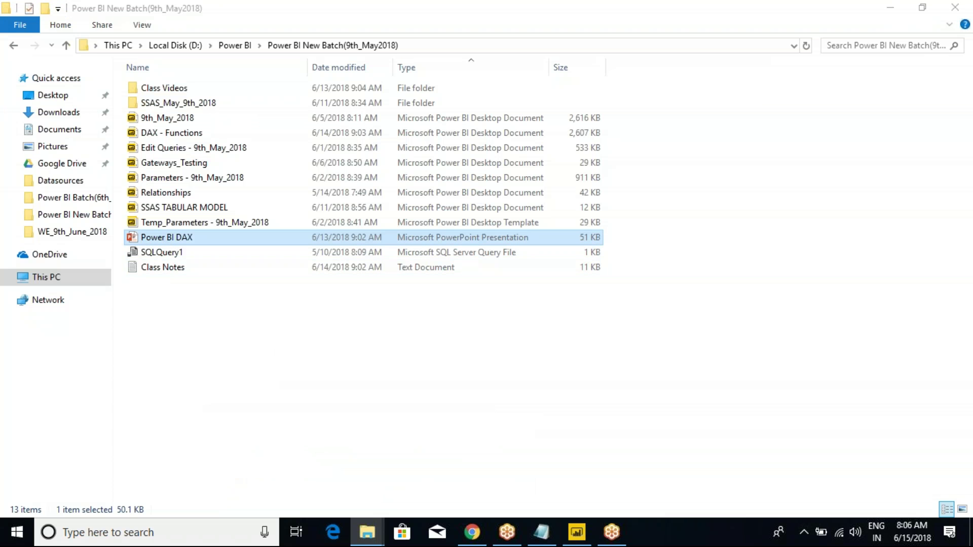
pyautogui.doubleClick(170, 238)
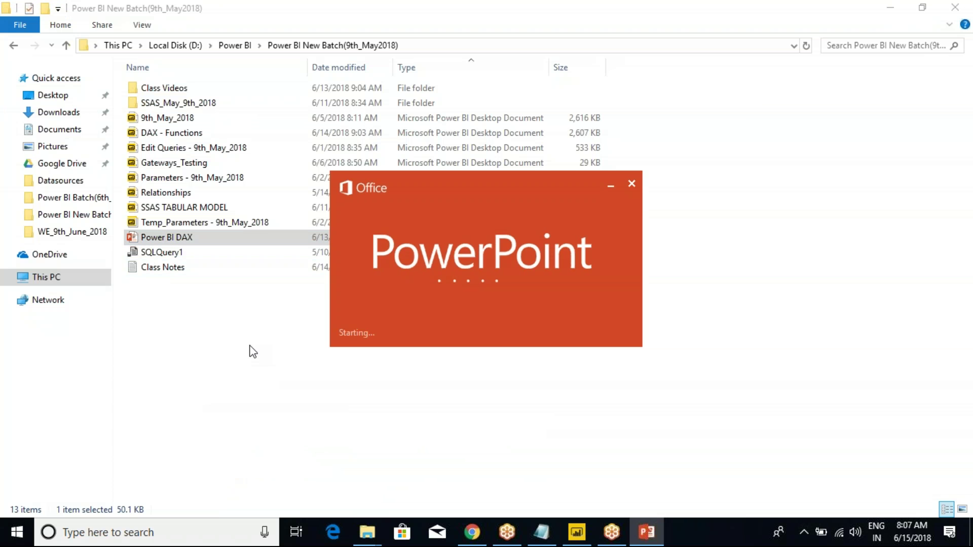
pyautogui.press('super')
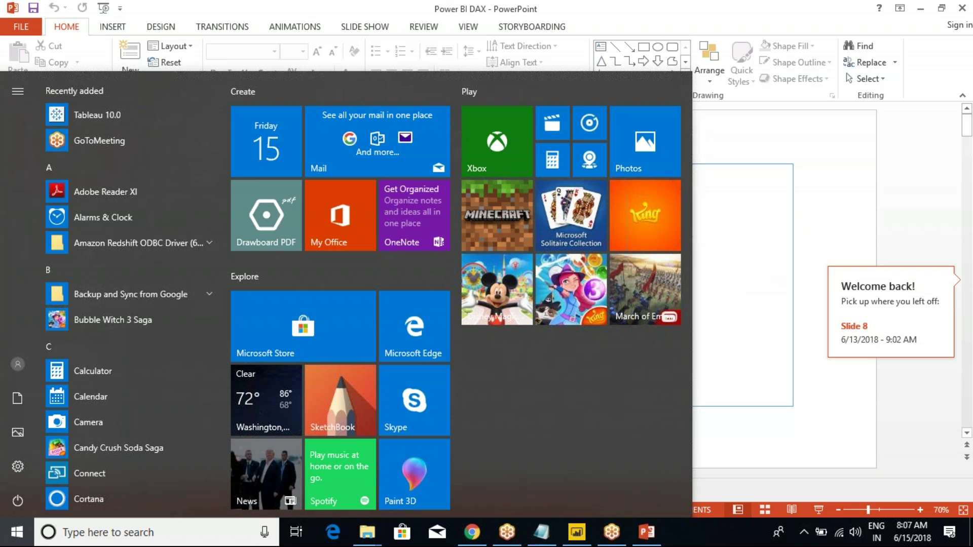
pyautogui.click(821, 243)
# Step: Search a new File Explorer window for "power bi dax" and for ".ppt" files, and close that window
pyautogui.press('super+e')
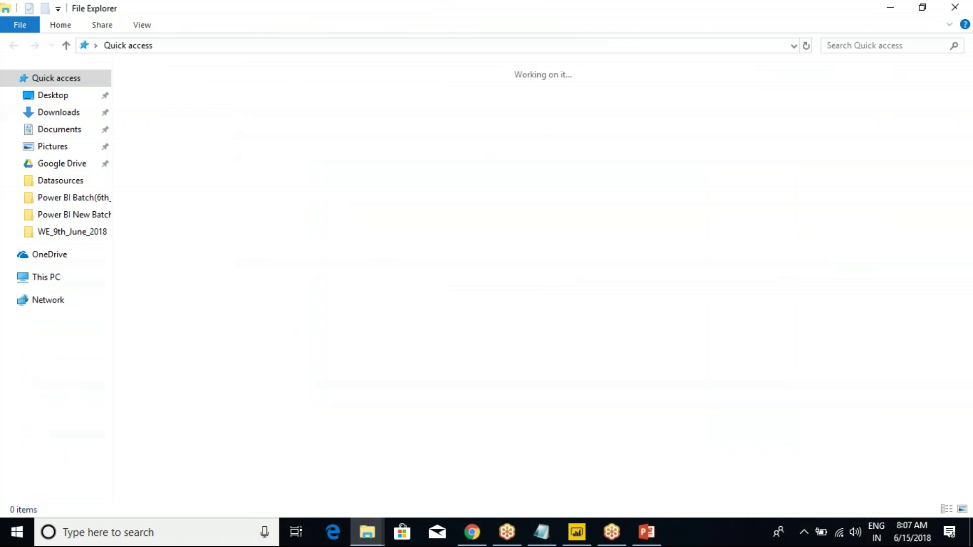
pyautogui.click(862, 46)
pyautogui.write('power bi dax')
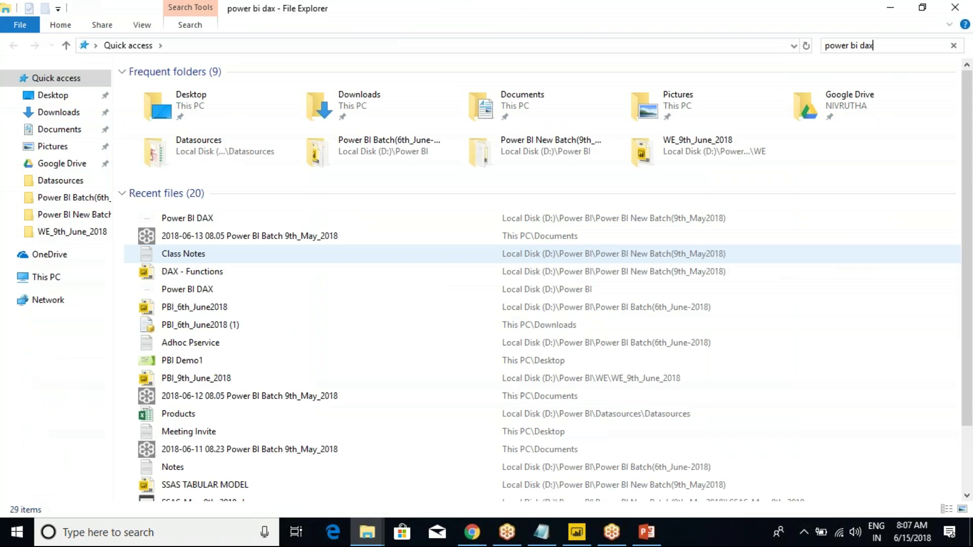
pyautogui.press('Return')
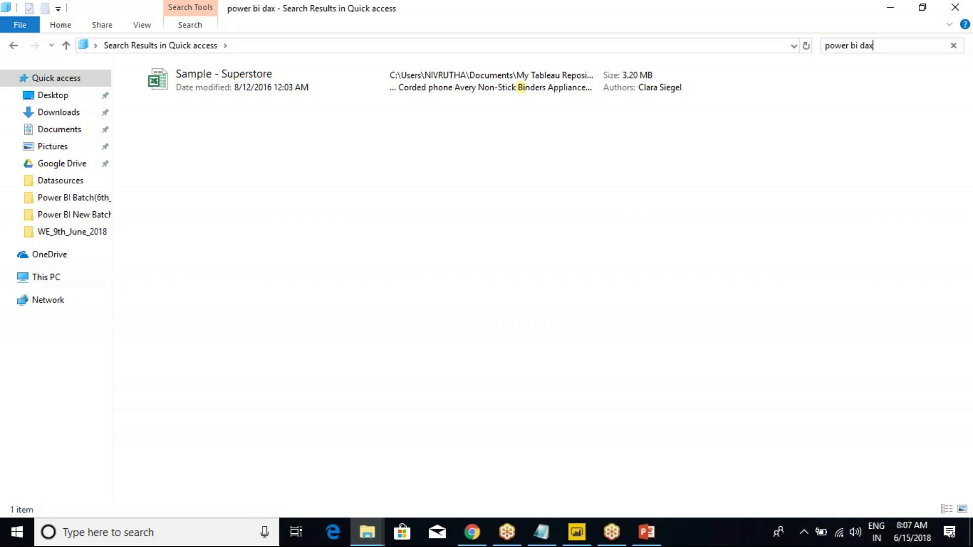
pyautogui.hotkey('ctrl', 'a')
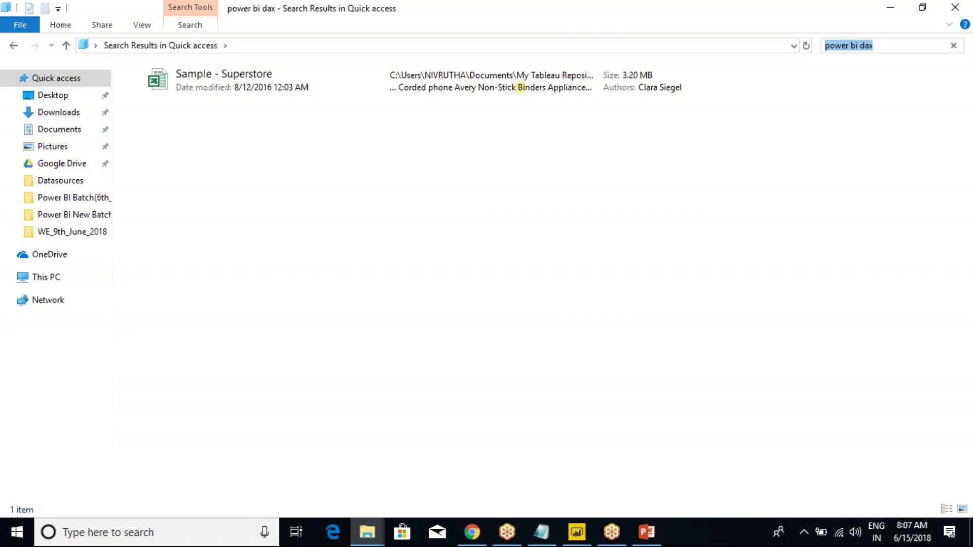
pyautogui.write('.ppts')
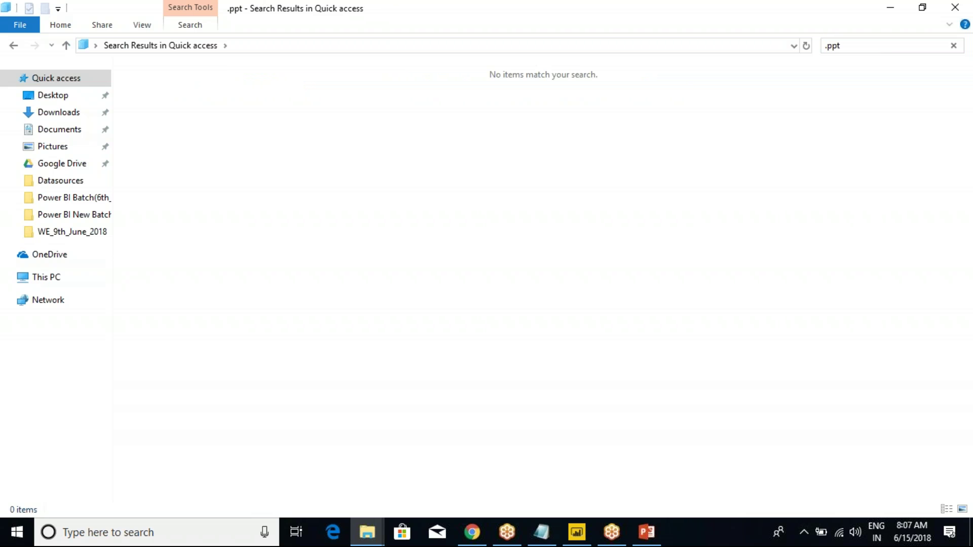
pyautogui.click(954, 6)
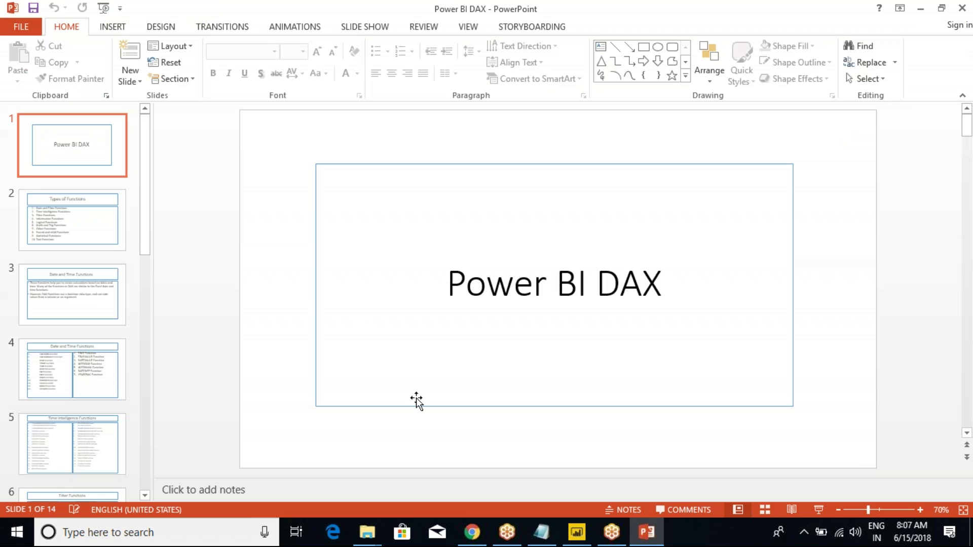
# Step: Look through the presentation's function category slides up to the Text Functions list on slide 14
pyautogui.press('Down')
pyautogui.press('Down')
pyautogui.press('Down')
pyautogui.scroll(-3, 84, 379)
pyautogui.click(115, 284)
pyautogui.click(71, 409)
pyautogui.scroll(-3, 71, 408)
pyautogui.click(83, 363)
pyautogui.scroll(-2, 76, 360)
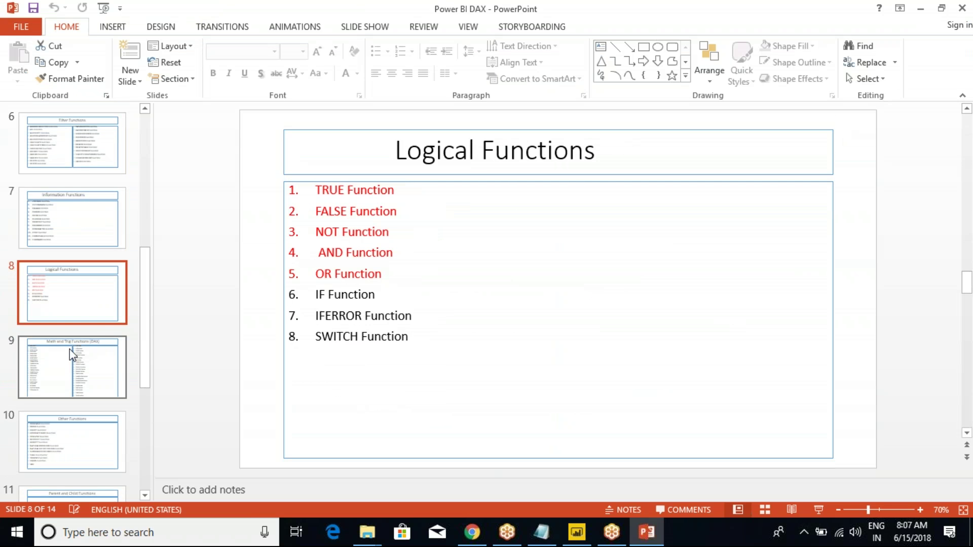
pyautogui.click(69, 349)
pyautogui.click(90, 436)
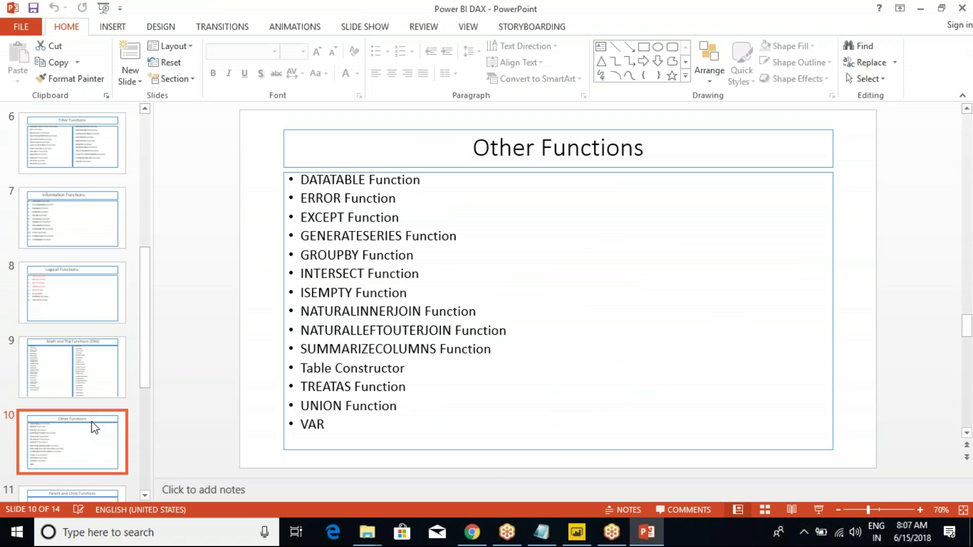
pyautogui.scroll(-5, 92, 422)
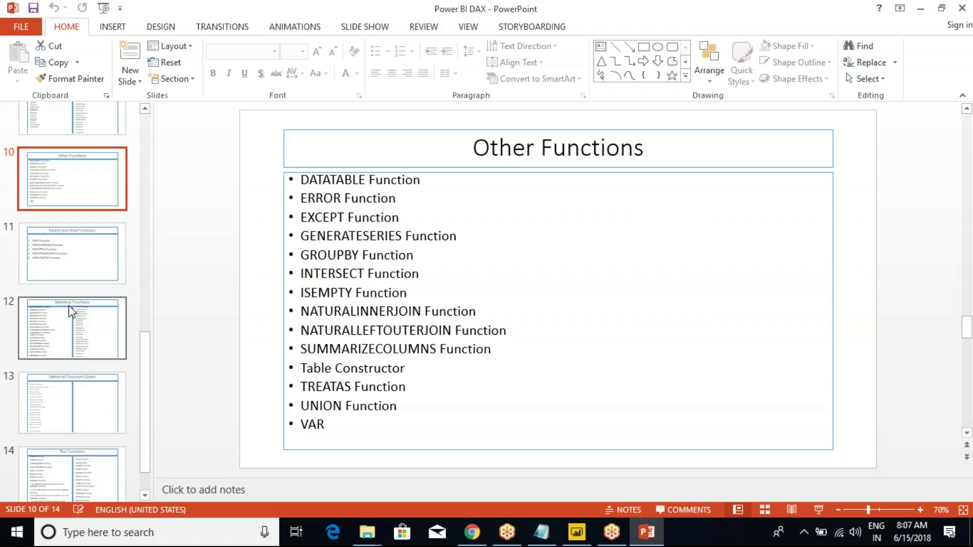
pyautogui.click(78, 467)
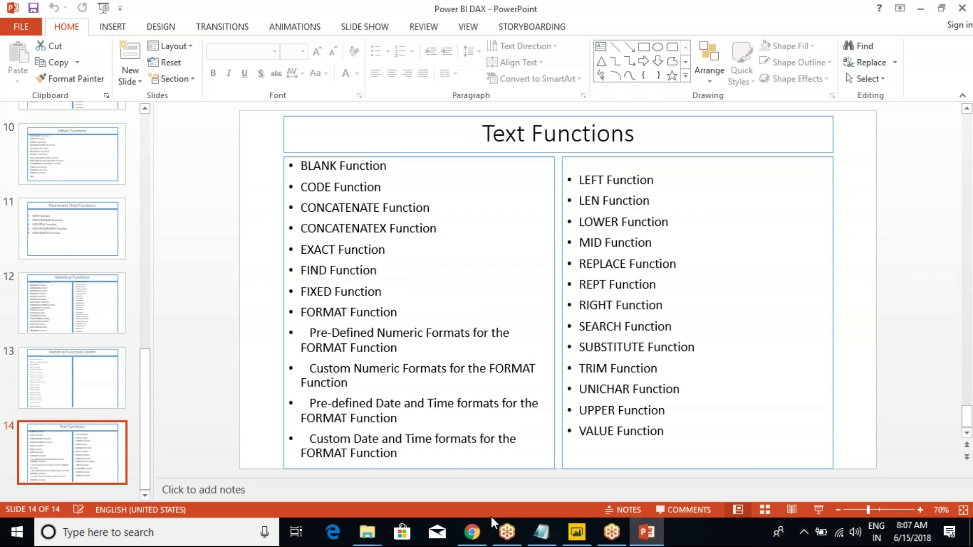
# Step: Switch to Chrome and search Google for "dax functions list in power bi"
pyautogui.click(472, 532)
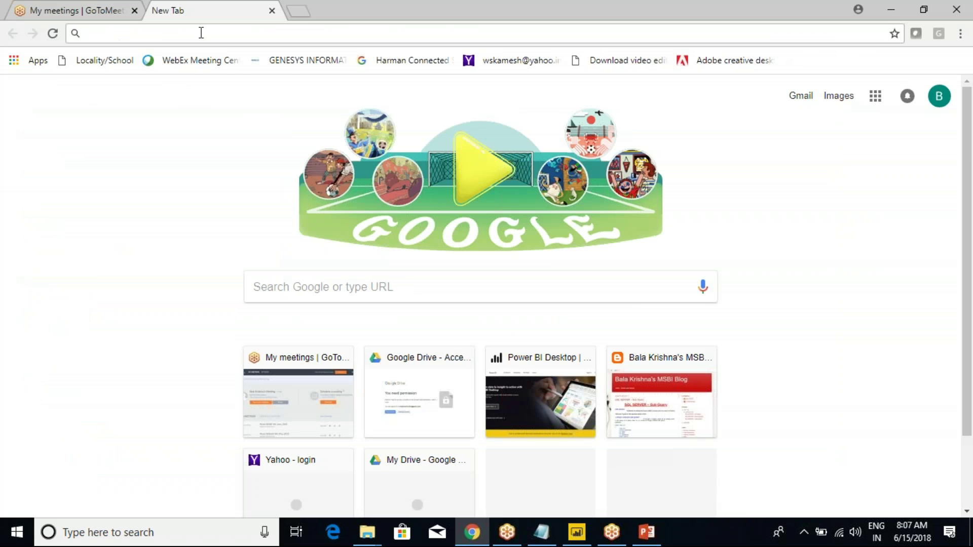
pyautogui.write('dax f')
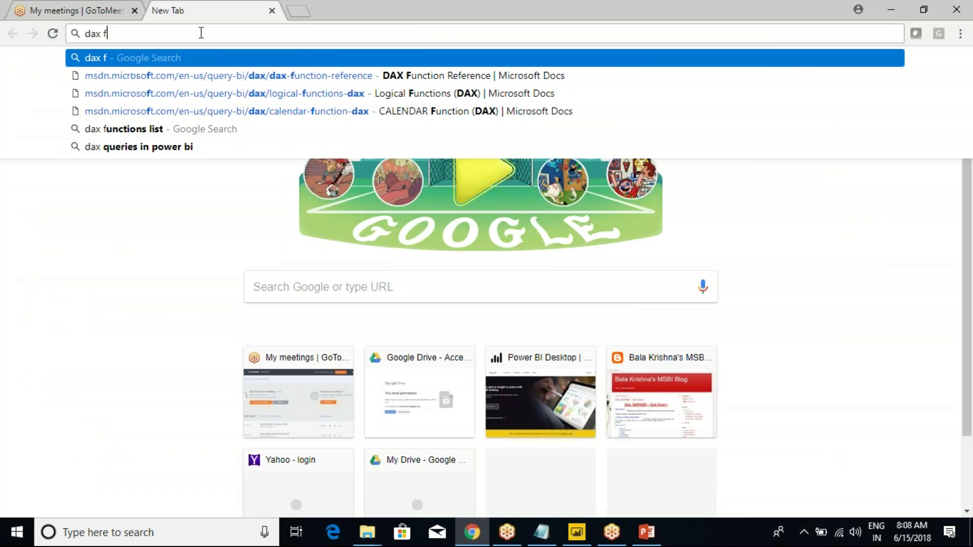
pyautogui.write('unctions list')
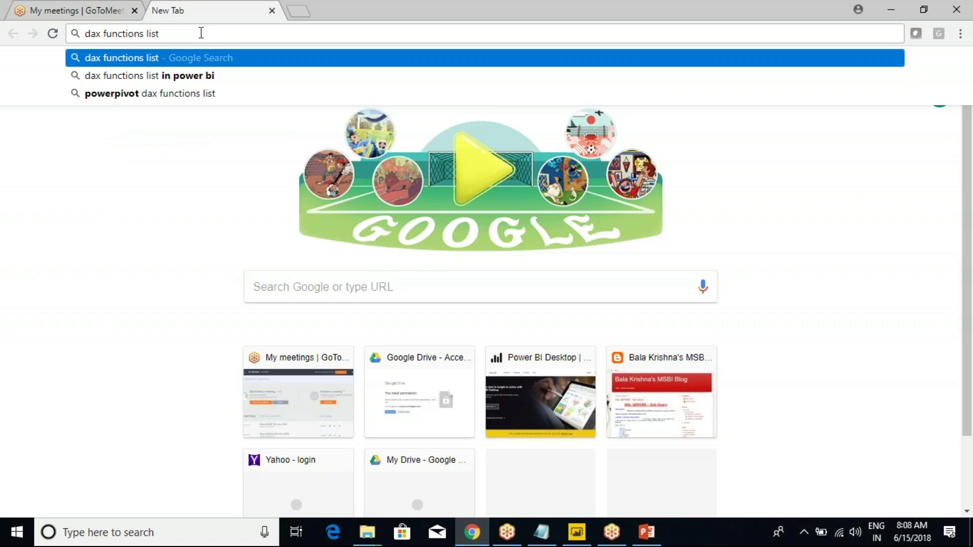
pyautogui.press('Down')
pyautogui.press('Return')
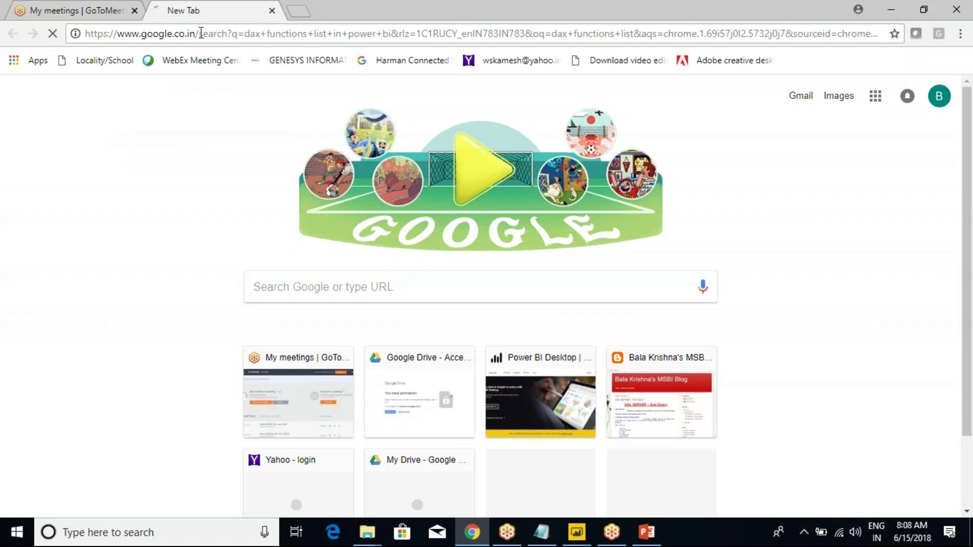
pyautogui.scroll(-3, 93, 286)
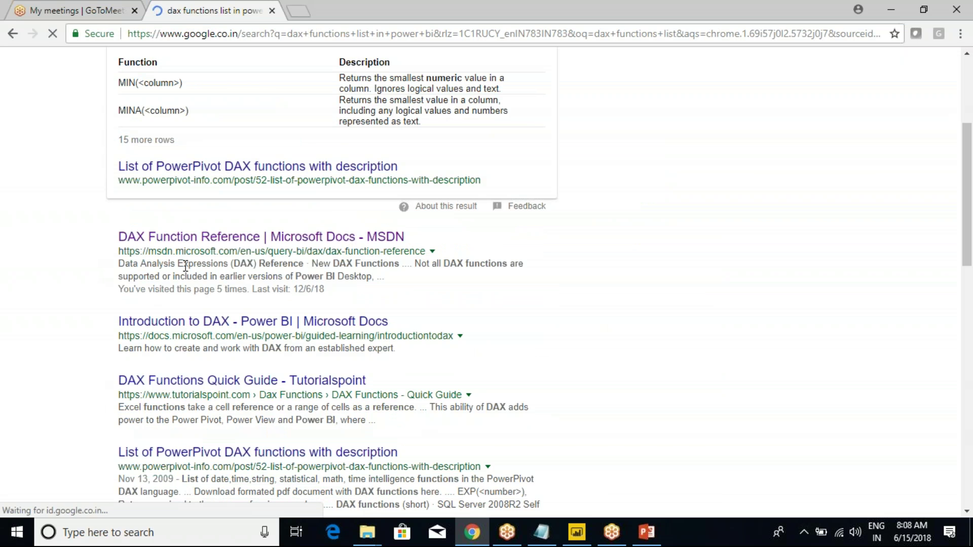
# Step: Open Microsoft's DAX Function Reference from the search results in a new tab and look through its Text Functions list
pyautogui.rightClick(212, 237)
pyautogui.click(238, 250)
pyautogui.hotkey('ctrl', 'Tab')
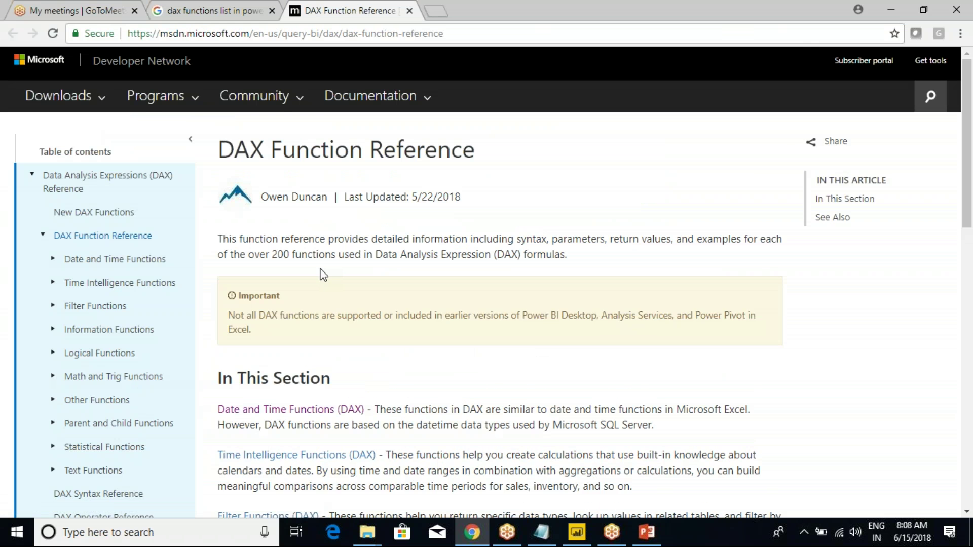
pyautogui.scroll(-1, 322, 274)
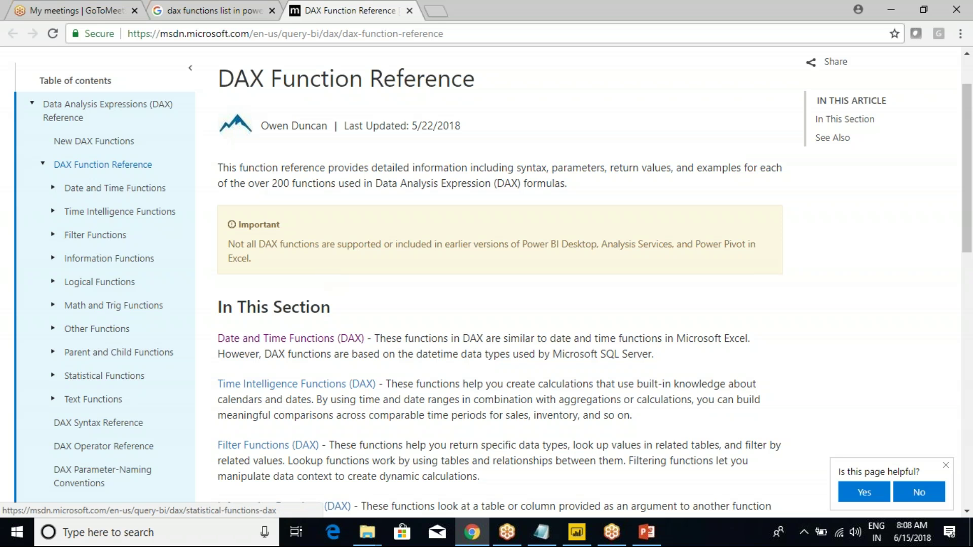
pyautogui.click(87, 401)
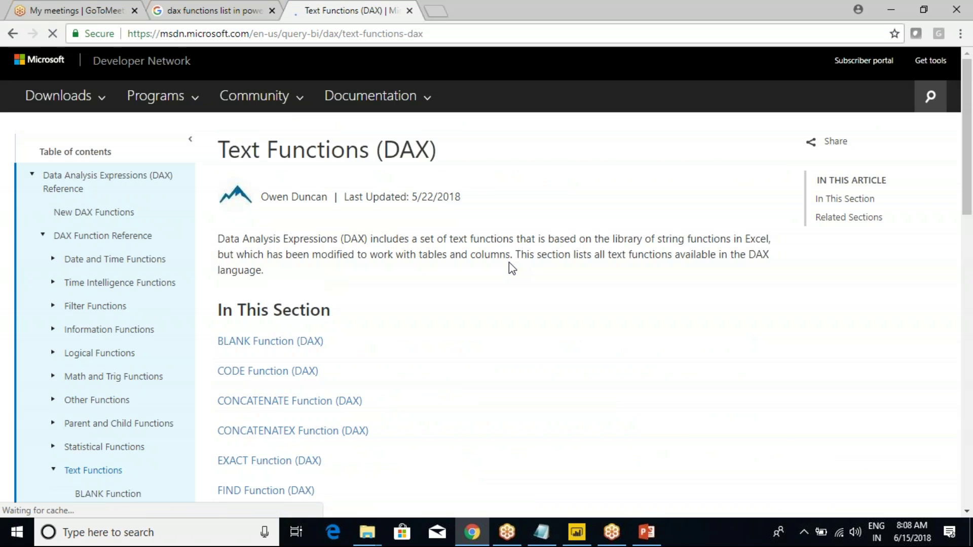
pyautogui.scroll(-3, 420, 252)
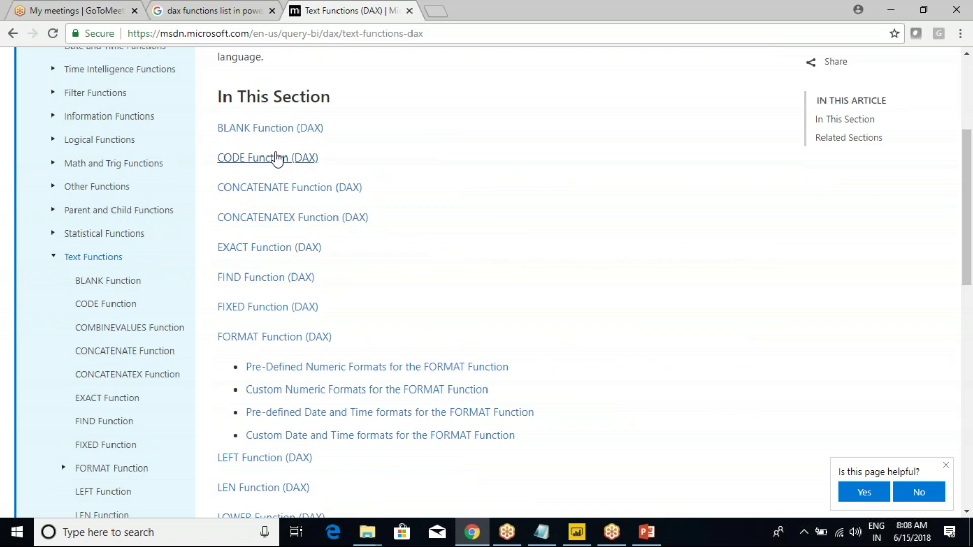
pyautogui.scroll(-3, 270, 365)
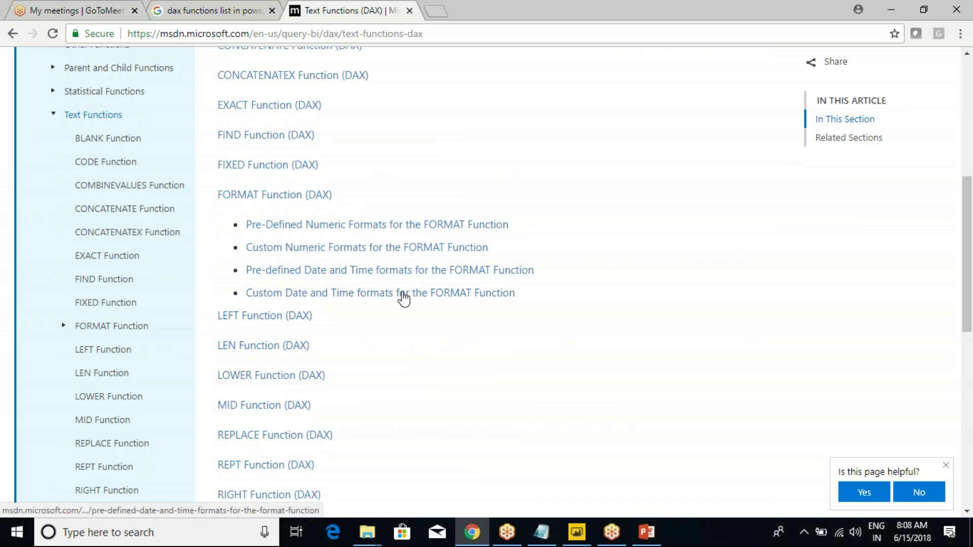
pyautogui.scroll(-5, 372, 302)
# Step: Switch to PowerPoint and colour the LEFT, LEN, LOWER, MID, REPT and RIGHT entries red on the Text Functions slide
pyautogui.hotkey('alt', 'Tab')
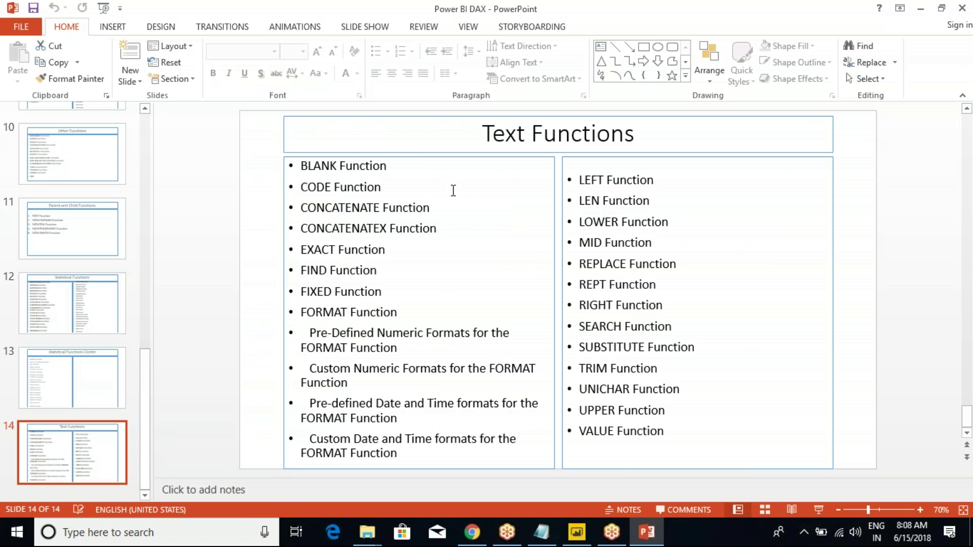
pyautogui.click(404, 166)
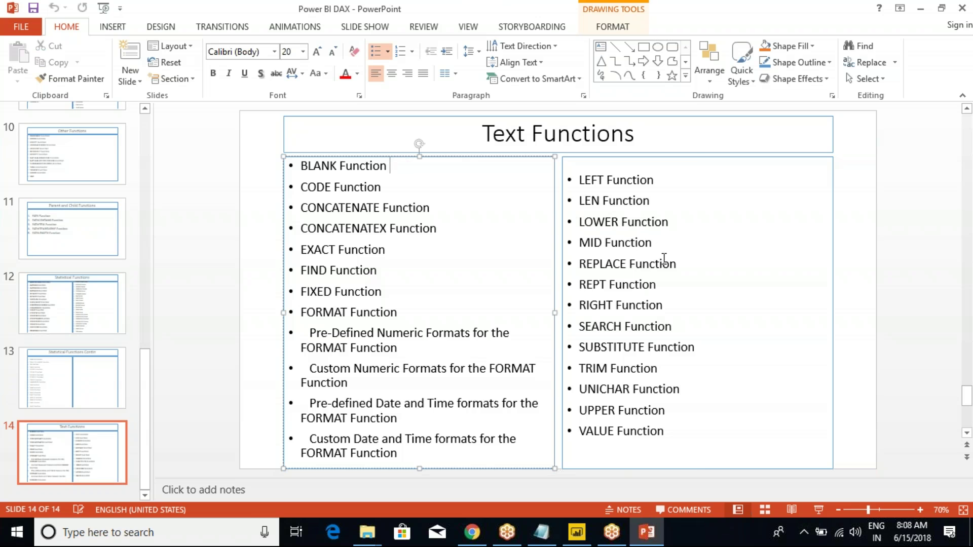
pyautogui.moveTo(659, 248); pyautogui.dragTo(578, 175)
pyautogui.click(345, 73)
pyautogui.click(658, 284)
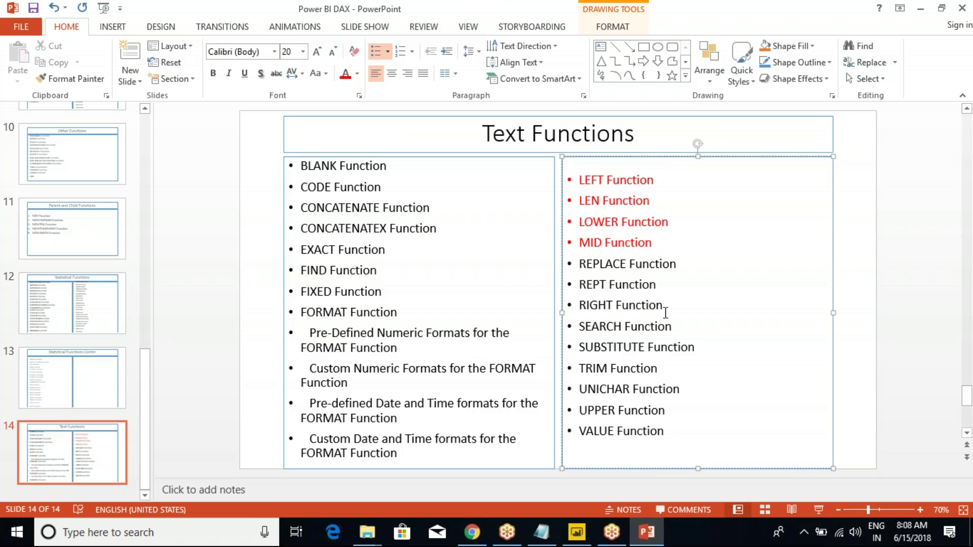
pyautogui.moveTo(664, 307); pyautogui.dragTo(580, 283)
pyautogui.click(346, 76)
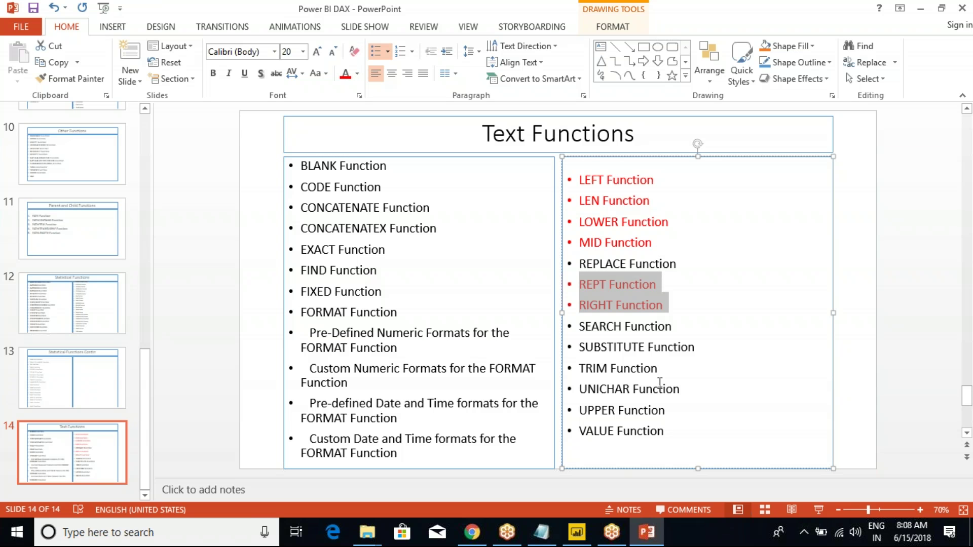
# Step: Colour the UPPER Function and TRIM Function entries red on the Text Functions slide
pyautogui.moveTo(674, 432); pyautogui.dragTo(580, 411)
pyautogui.click(643, 431)
pyautogui.click(345, 76)
pyautogui.moveTo(659, 369); pyautogui.dragTo(580, 368)
pyautogui.click(347, 76)
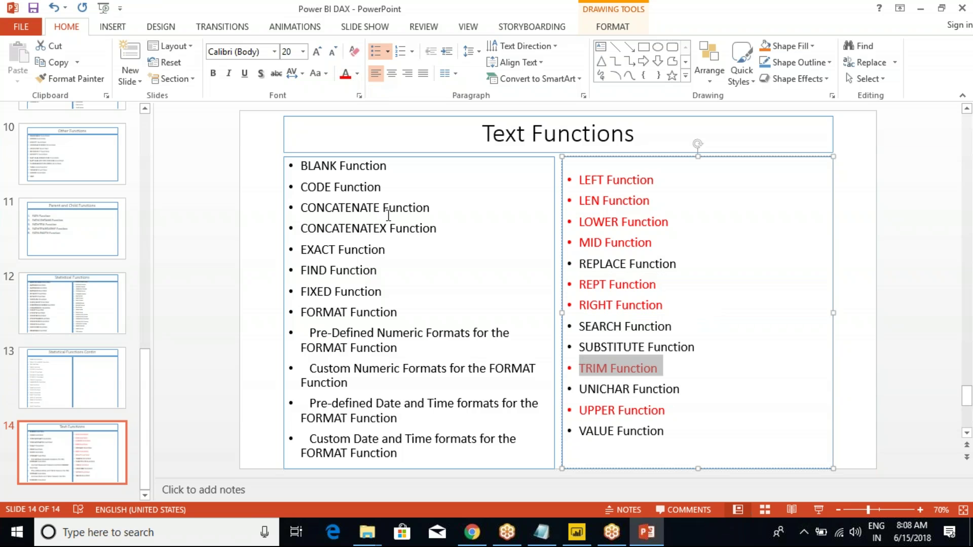
pyautogui.click(645, 234)
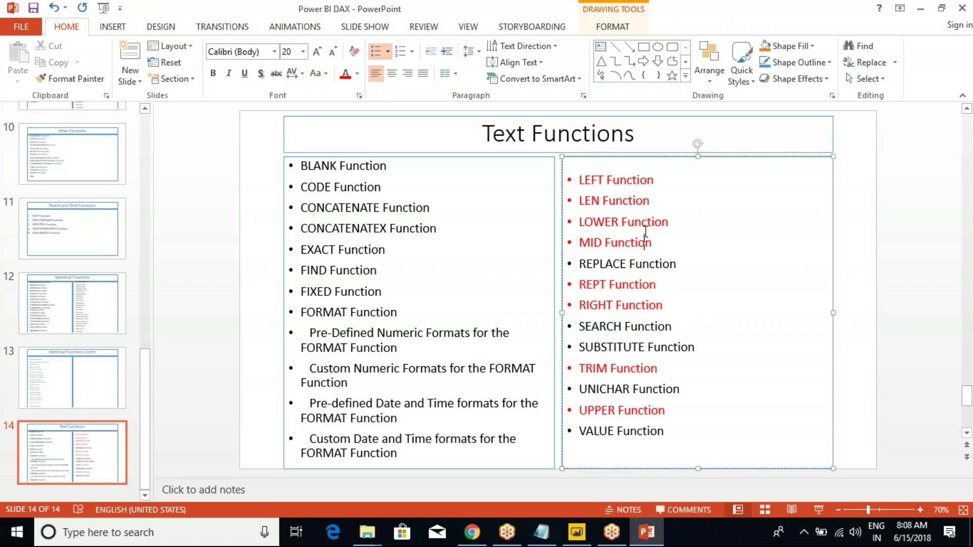
# Step: Point out the uncoloured REPLACE, SEARCH and SUBSTITUTE entries on the slide, and return to the browser's Text Functions reference page
pyautogui.doubleClick(603, 264)
pyautogui.doubleClick(600, 327)
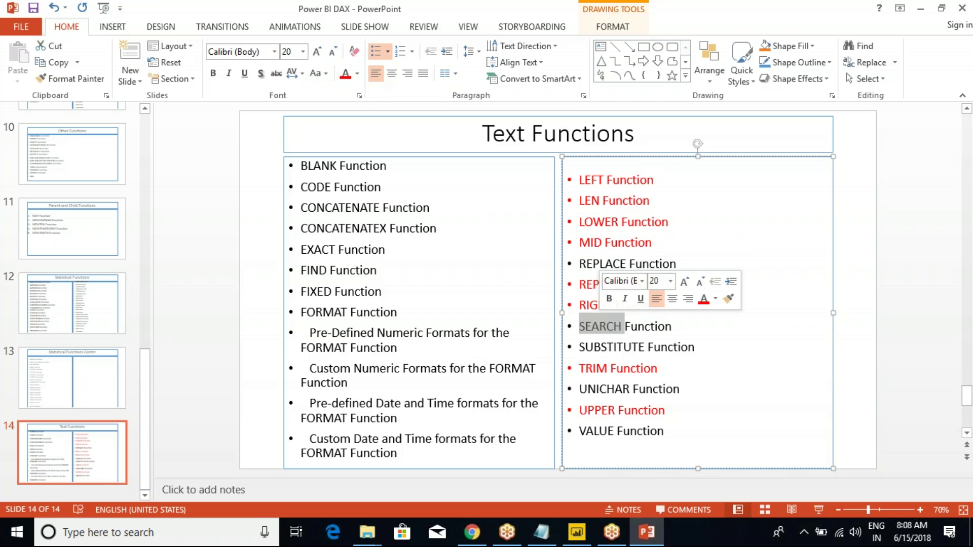
pyautogui.doubleClick(596, 350)
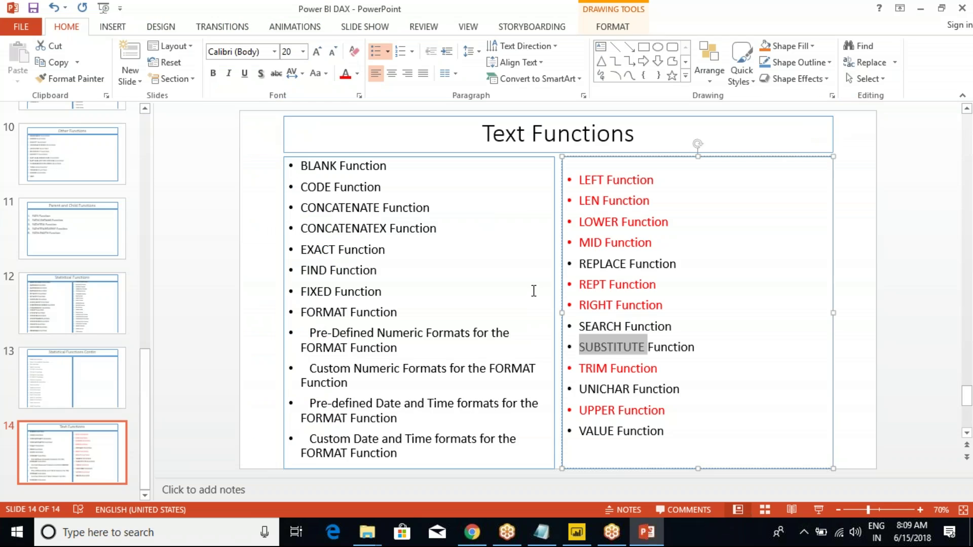
pyautogui.hotkey('alt', 'Tab')
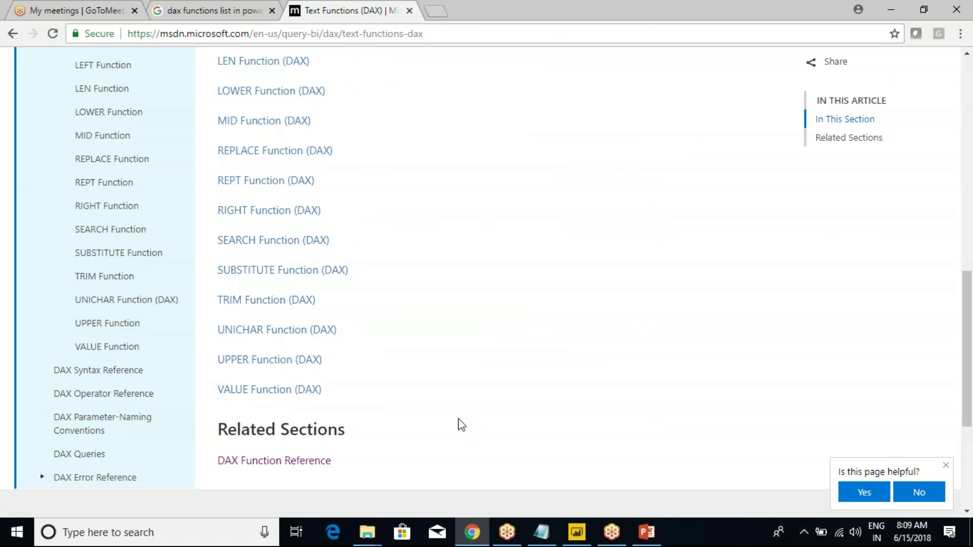
# Step: Switch to Power BI Desktop and start a calculated column C_Replace in TextFunctions using REPLACE on EnglishCountryRegionName
pyautogui.click(577, 533)
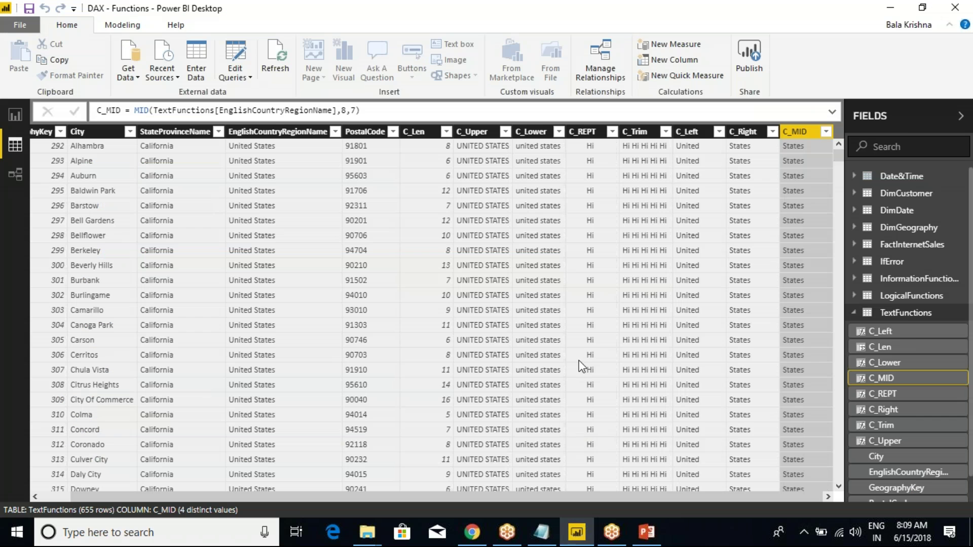
pyautogui.rightClick(789, 133)
pyautogui.click(843, 285)
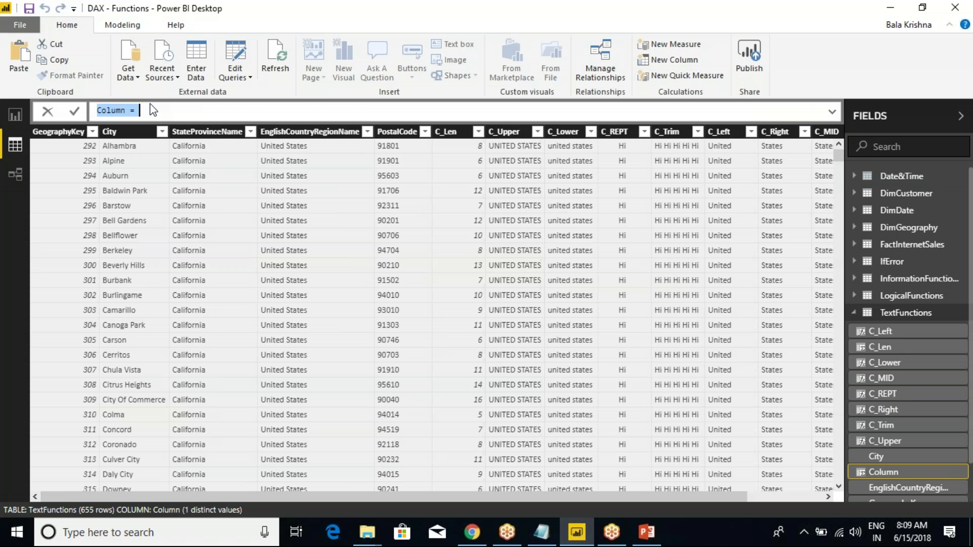
pyautogui.write('C_Replace')
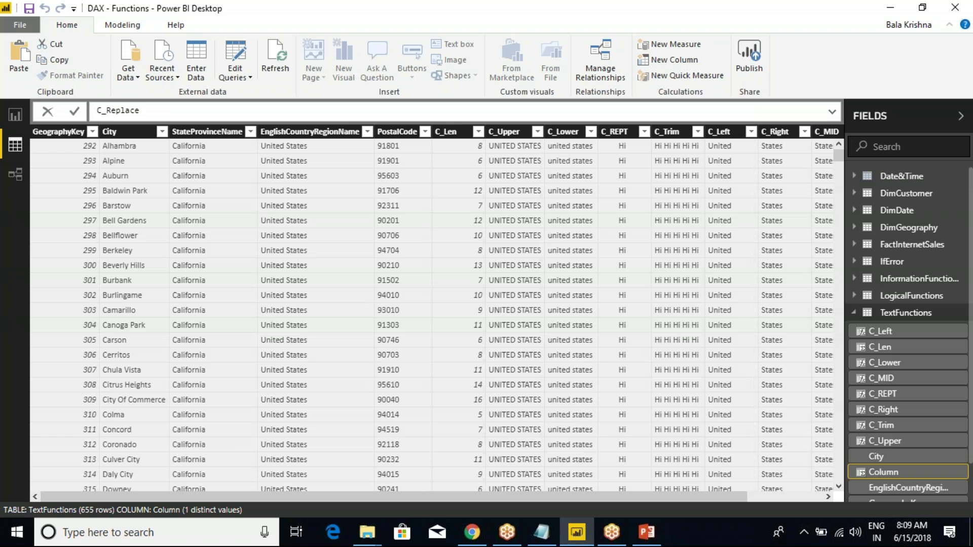
pyautogui.write(' = replace')
pyautogui.press('Tab')
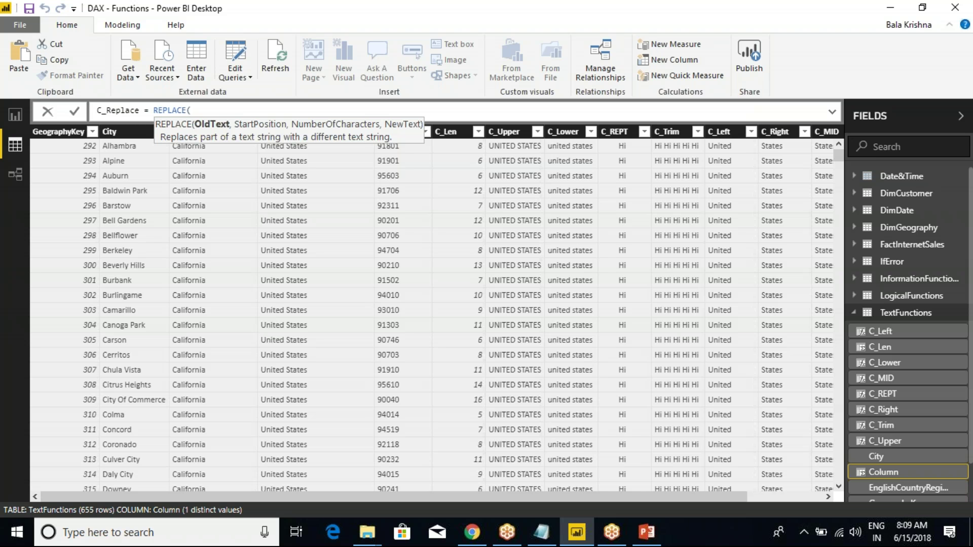
pyautogui.write('Engl')
pyautogui.press('Tab')
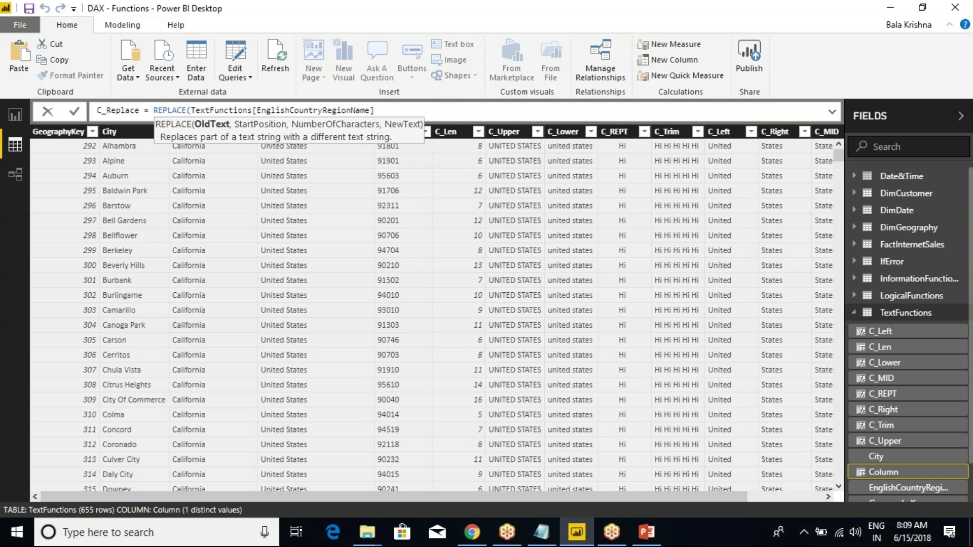
# Step: Complete the C_Replace formula with start position 1, 7 characters and new text "Testing", and commit it
pyautogui.write(',')
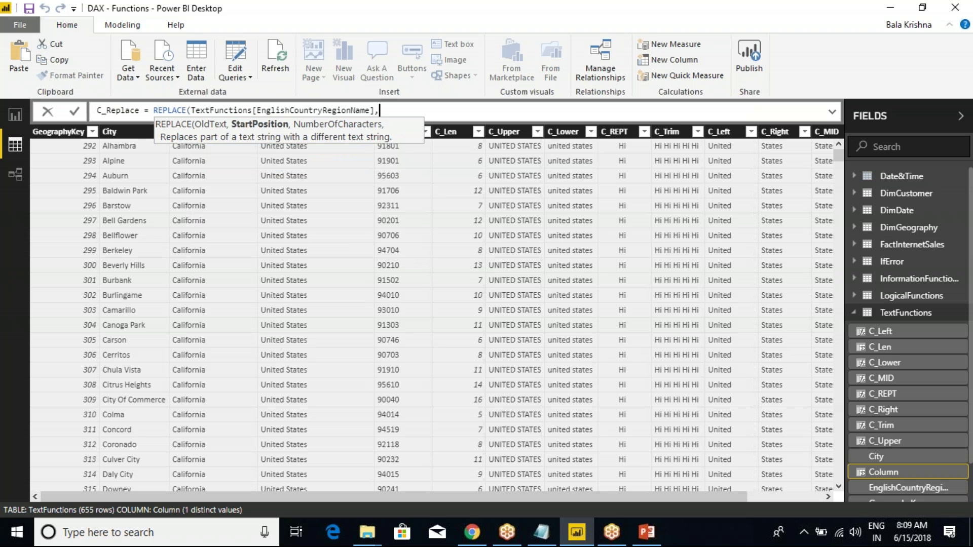
pyautogui.write('1,7')
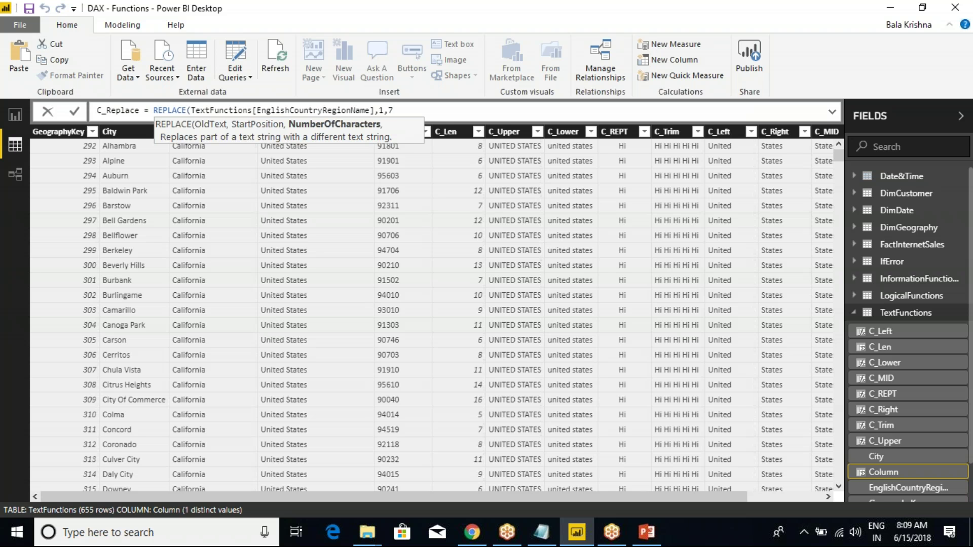
pyautogui.write(',')
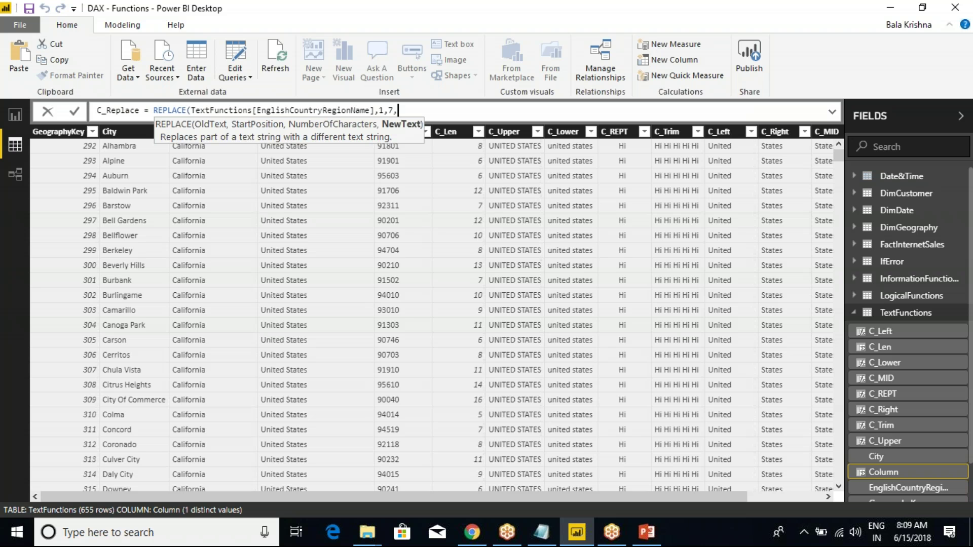
pyautogui.write('""')
pyautogui.write('Testing')
pyautogui.click(459, 107)
pyautogui.write(')')
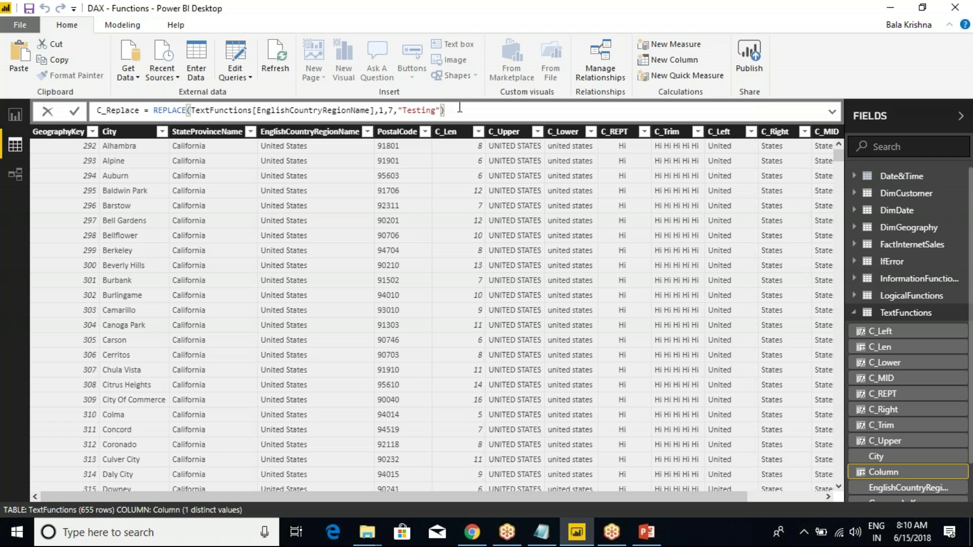
pyautogui.press('Return')
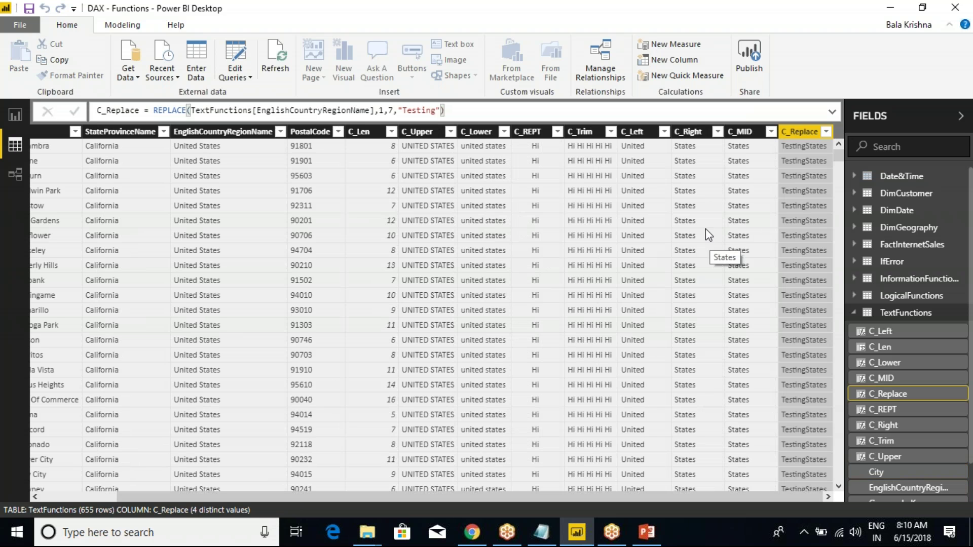
# Step: Mark the first word of the EnglishCountryRegionName values and the C_Replace column with the screen pen, and clear the marks
pyautogui.click(219, 133)
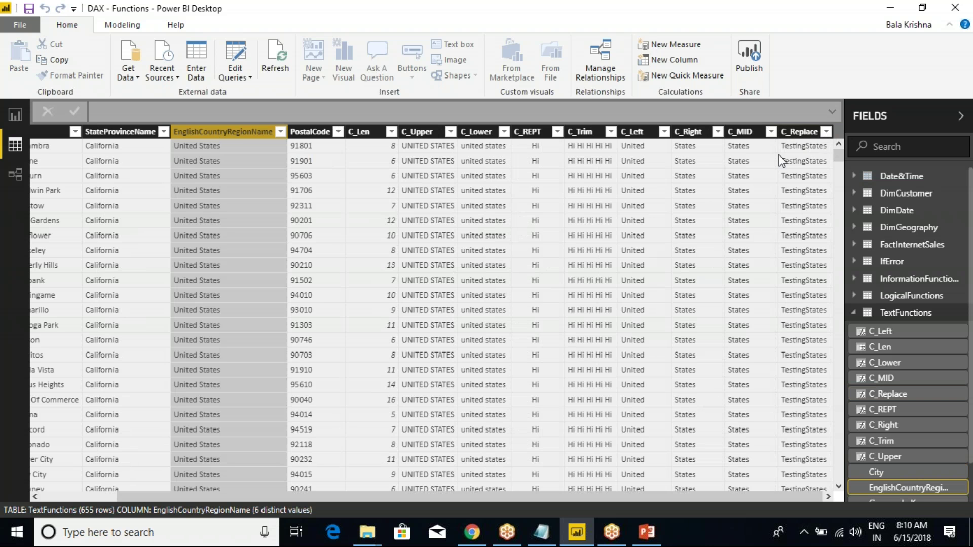
pyautogui.hotkey('ctrl', '2')
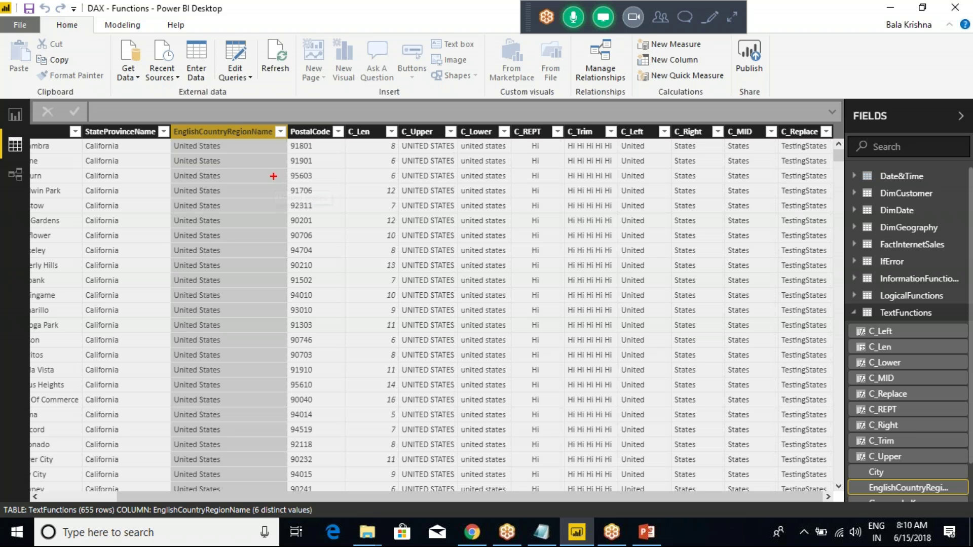
pyautogui.moveTo(183, 82); pyautogui.dragTo(187, 106)
pyautogui.moveTo(174, 146)
pyautogui.mouseDown()
pyautogui.moveTo(174, 178)
pyautogui.moveTo(199, 185)
pyautogui.mouseUp()
pyautogui.moveTo(175, 150); pyautogui.dragTo(191, 150)
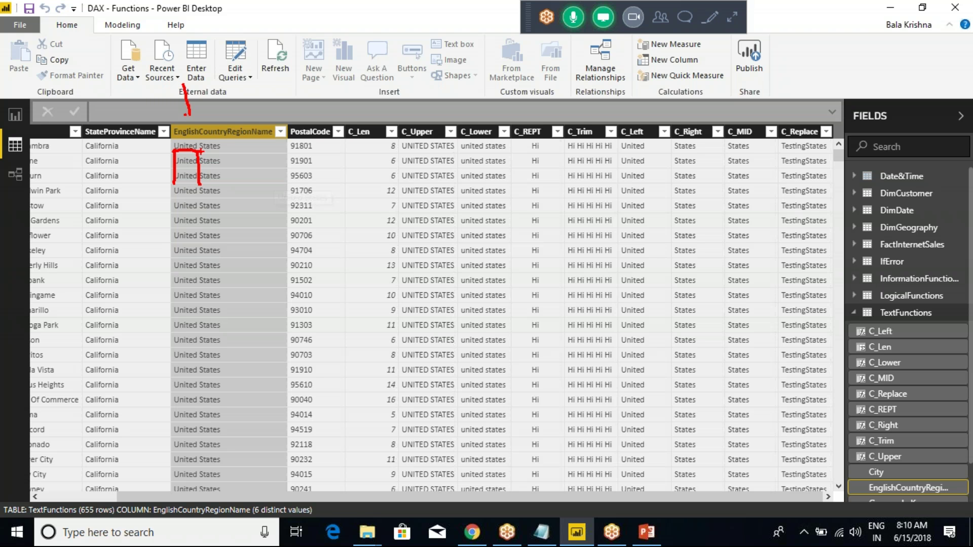
pyautogui.moveTo(811, 137)
pyautogui.mouseDown()
pyautogui.moveTo(762, 136)
pyautogui.moveTo(795, 150)
pyautogui.mouseUp()
pyautogui.press('Escape')
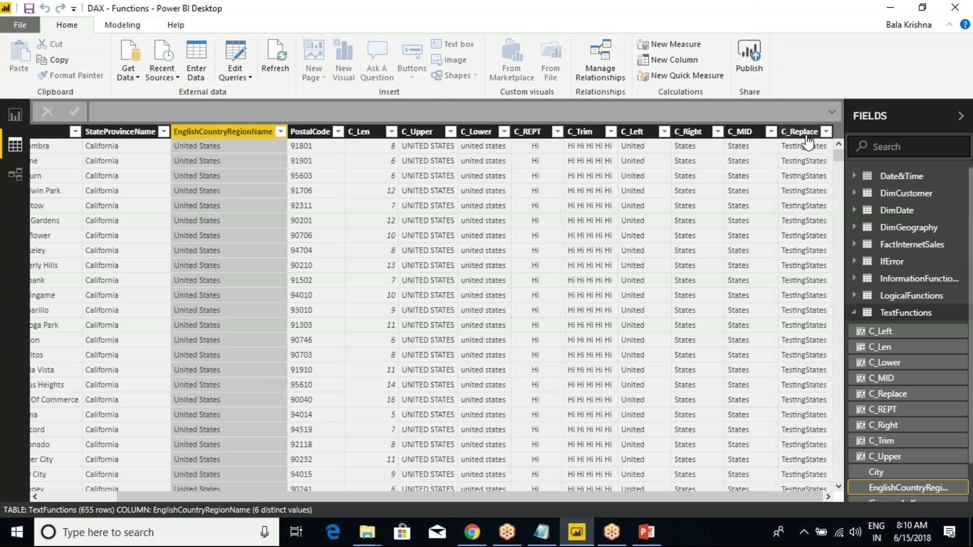
# Step: Mark the column, start position, character count and new text arguments of the C_Replace formula with the screen pen, and clear the marks
pyautogui.click(806, 133)
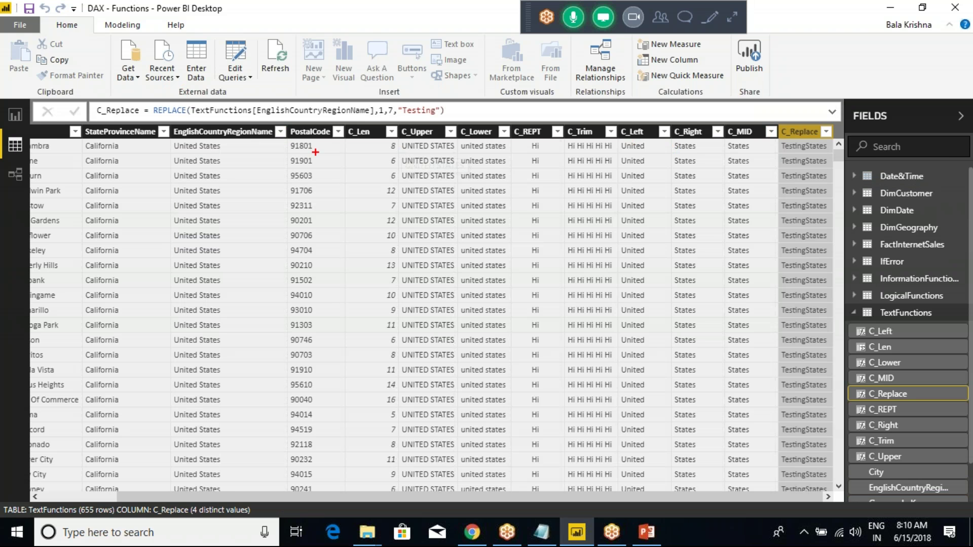
pyautogui.moveTo(193, 116)
pyautogui.mouseDown()
pyautogui.moveTo(195, 136)
pyautogui.moveTo(374, 138)
pyautogui.mouseUp()
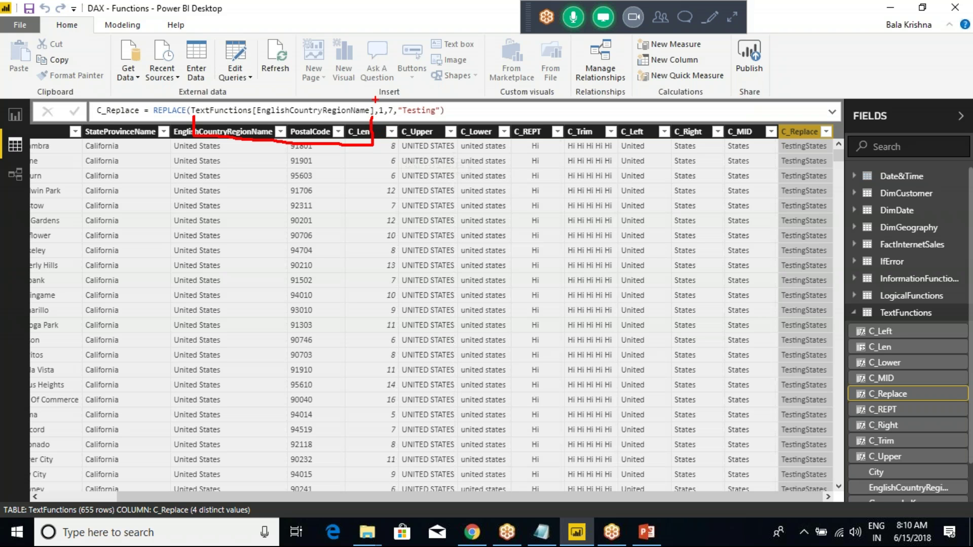
pyautogui.moveTo(380, 96); pyautogui.dragTo(379, 70)
pyautogui.moveTo(390, 84)
pyautogui.mouseDown()
pyautogui.moveTo(391, 98)
pyautogui.moveTo(392, 70)
pyautogui.mouseUp()
pyautogui.moveTo(416, 46)
pyautogui.mouseDown()
pyautogui.moveTo(415, 98)
pyautogui.moveTo(434, 96)
pyautogui.moveTo(425, 96)
pyautogui.mouseUp()
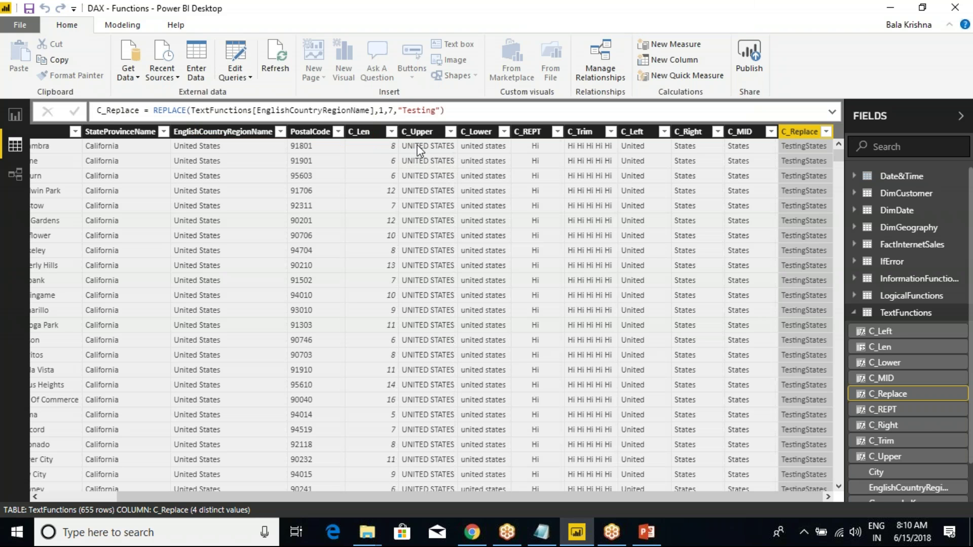
# Step: Insert a space before Testing in the new text argument of the C_Replace formula and commit it
pyautogui.doubleClick(421, 111)
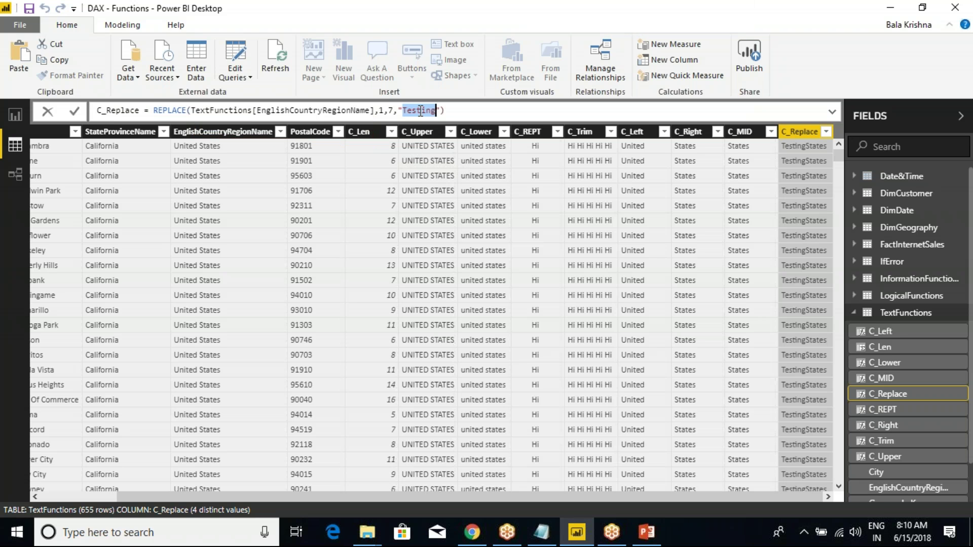
pyautogui.click(442, 110)
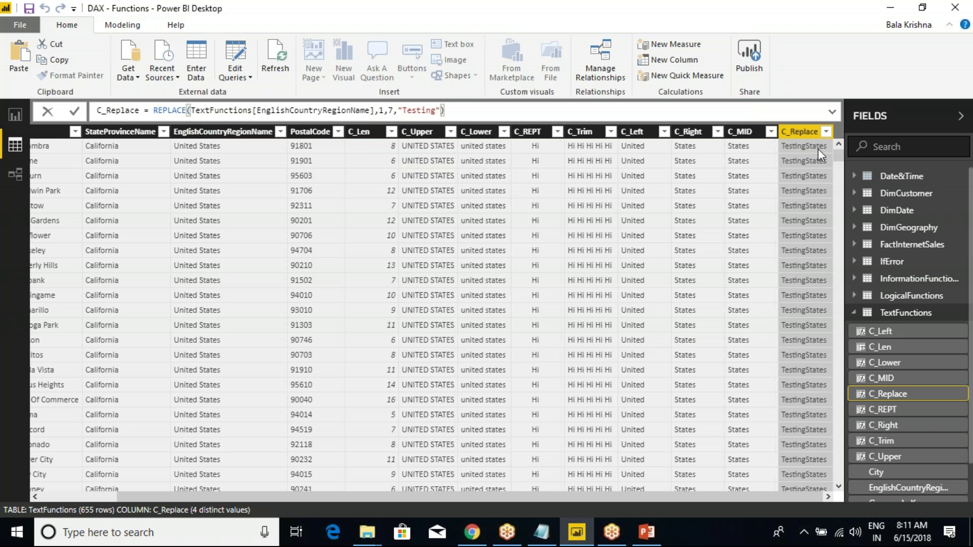
pyautogui.click(404, 110)
pyautogui.press('Return')
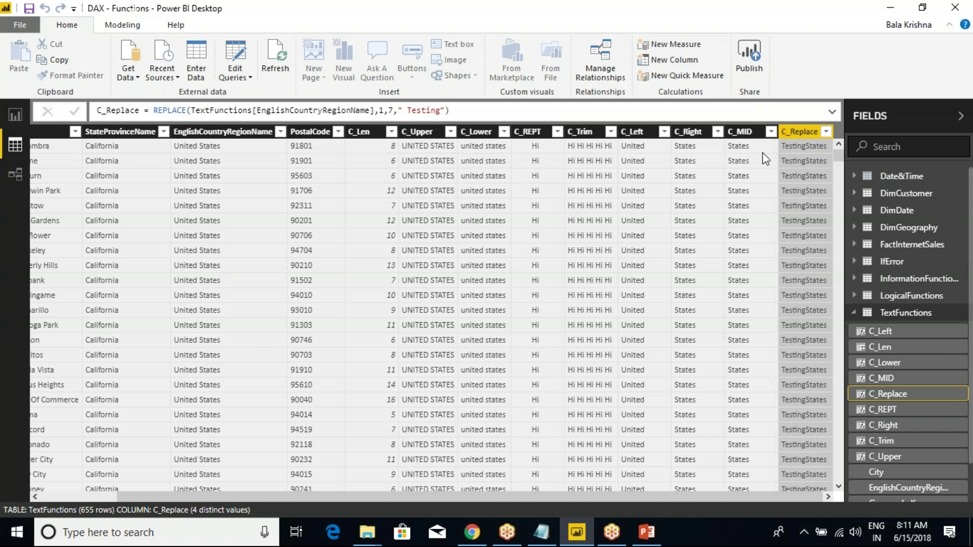
# Step: Move the space in the C_Replace new text argument from before Testing to after it, and commit the formula
pyautogui.click(412, 111)
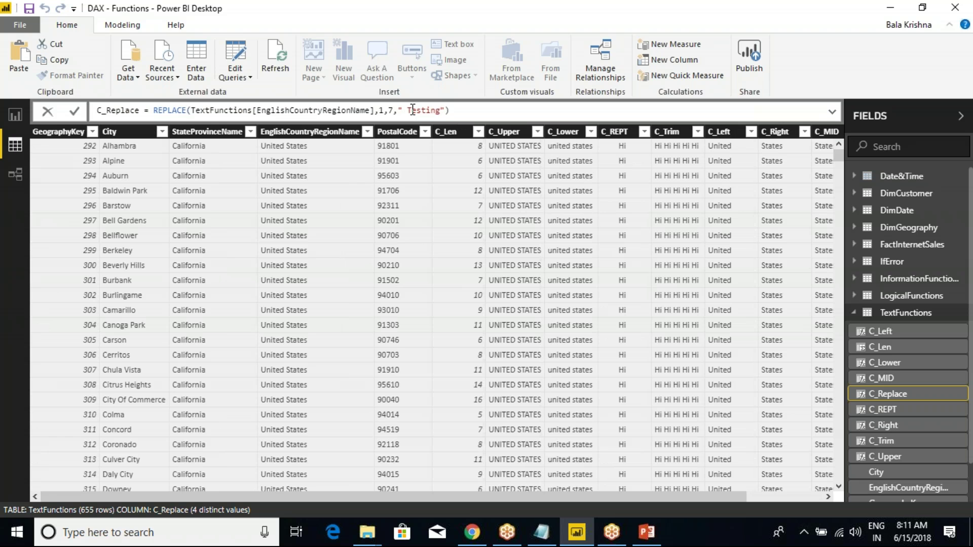
pyautogui.press('BackSpace')
pyautogui.click(437, 111)
pyautogui.press('Return')
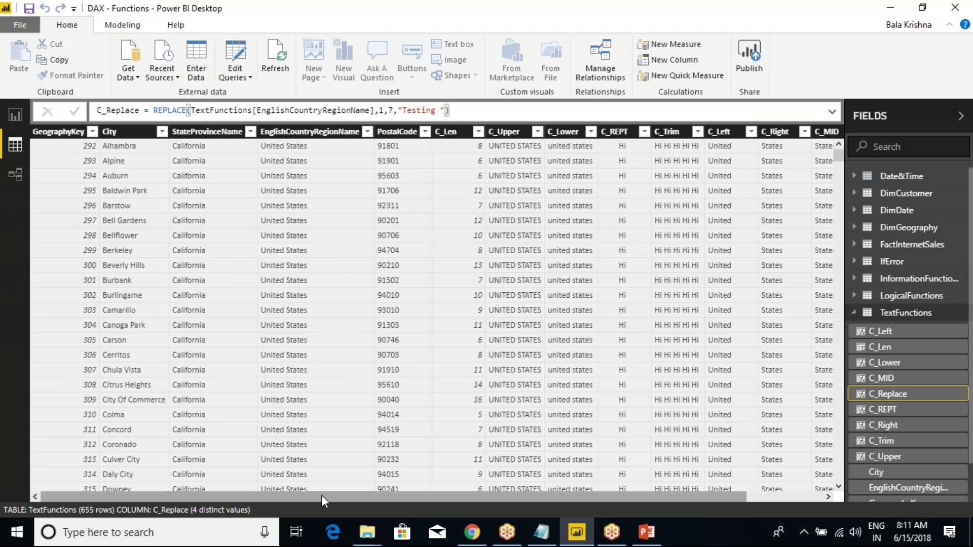
pyautogui.moveTo(321, 496); pyautogui.dragTo(363, 501)
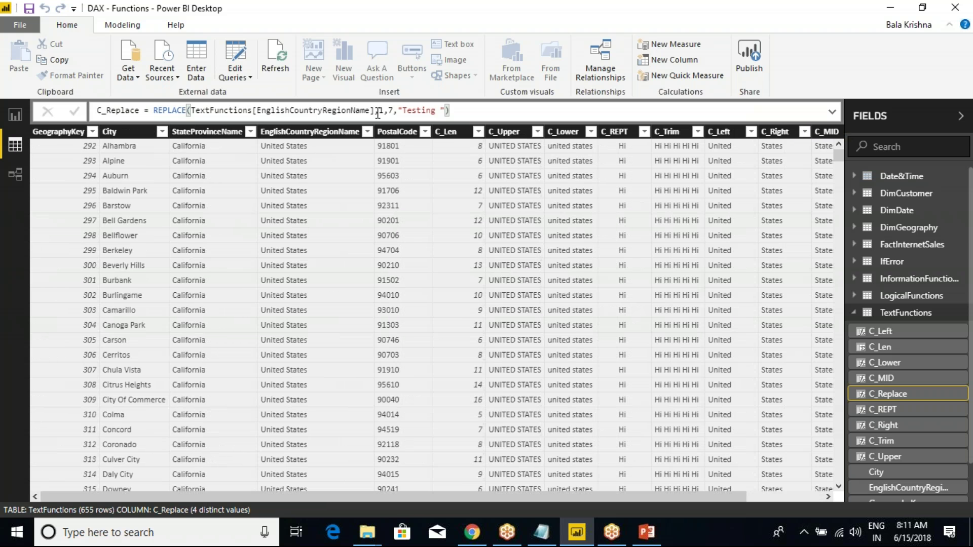
# Step: Replace the column argument of the C_Replace formula with TextFunctions[GeographyKey]
pyautogui.moveTo(376, 111); pyautogui.dragTo(192, 111)
pyautogui.write('geo')
pyautogui.press('Down')
pyautogui.press('Down')
pyautogui.press('Tab')
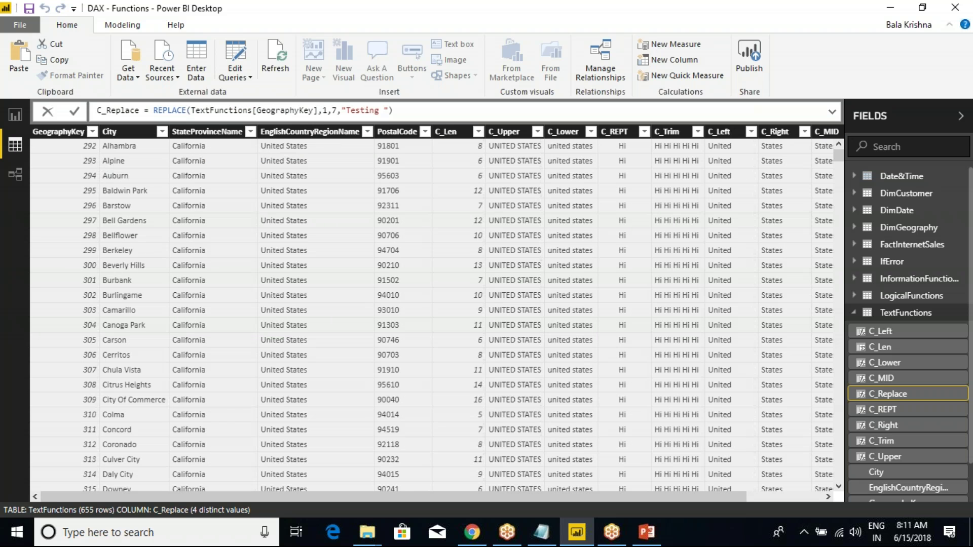
# Step: Set the number of characters to 1 and the new text to the unquoted number 555 in C_Replace, and commit it
pyautogui.press('BackSpace')
pyautogui.write('1')
pyautogui.click(382, 112)
pyautogui.press('BackSpace')
pyautogui.press('BackSpace')
pyautogui.press('BackSpace')
pyautogui.press('BackSpace')
pyautogui.press('BackSpace')
pyautogui.press('BackSpace')
pyautogui.press('BackSpace')
pyautogui.press('BackSpace')
pyautogui.press('BackSpace')
pyautogui.press('BackSpace')
pyautogui.write('555')
pyautogui.press('Return')
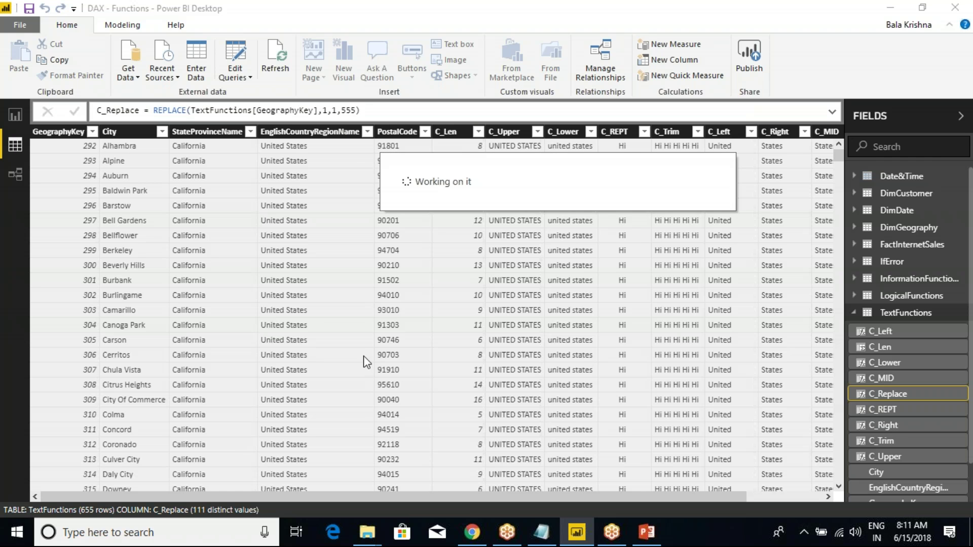
# Step: Check the values and data types of the GeographyKey and C_Replace columns
pyautogui.moveTo(331, 497); pyautogui.dragTo(463, 498)
pyautogui.click(57, 133)
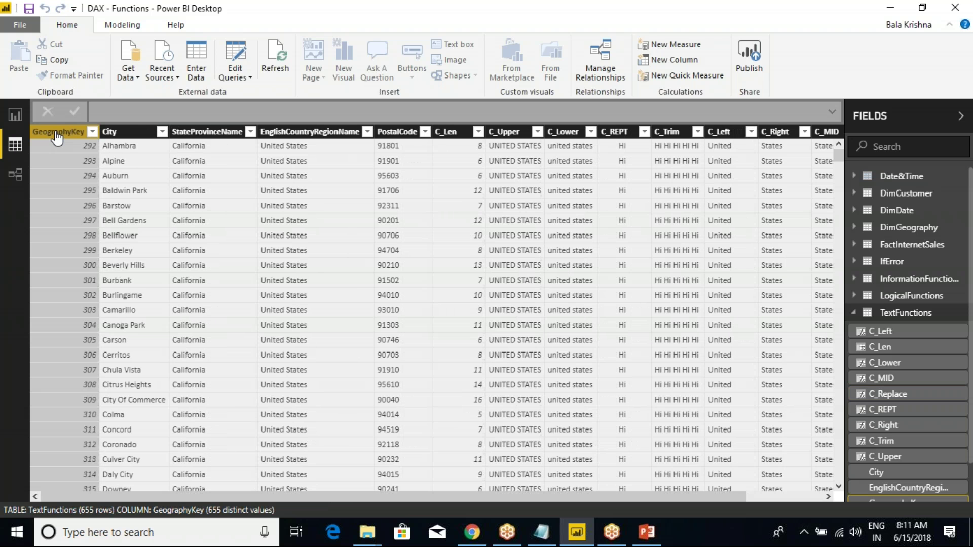
pyautogui.click(120, 25)
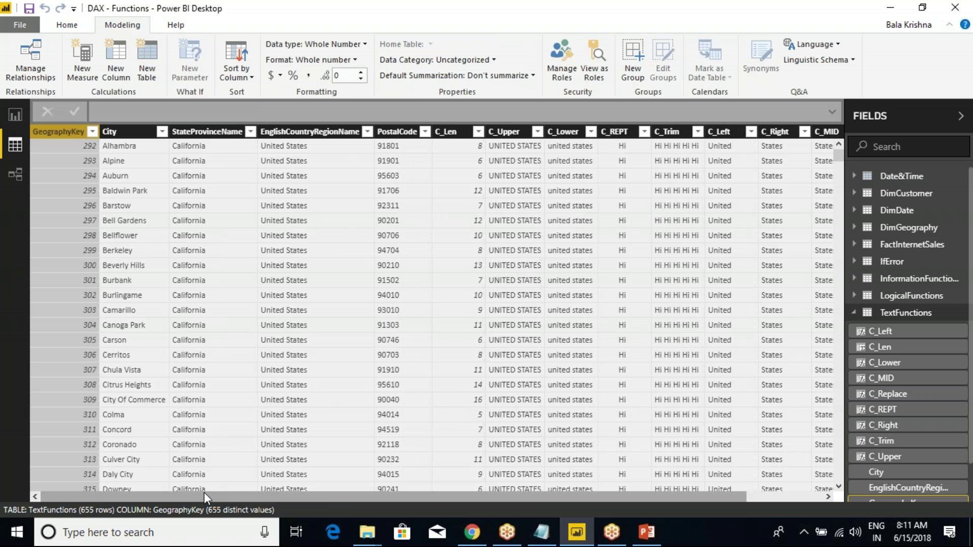
pyautogui.moveTo(202, 493); pyautogui.dragTo(698, 361)
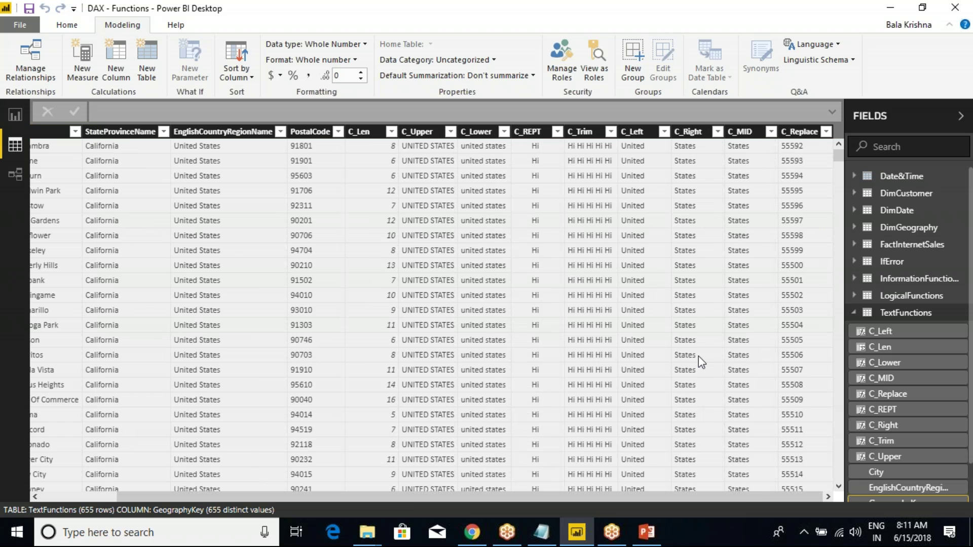
pyautogui.click(802, 133)
# Step: Enclose the new text 555 in double quotes in the C_Replace formula and commit it
pyautogui.click(368, 116)
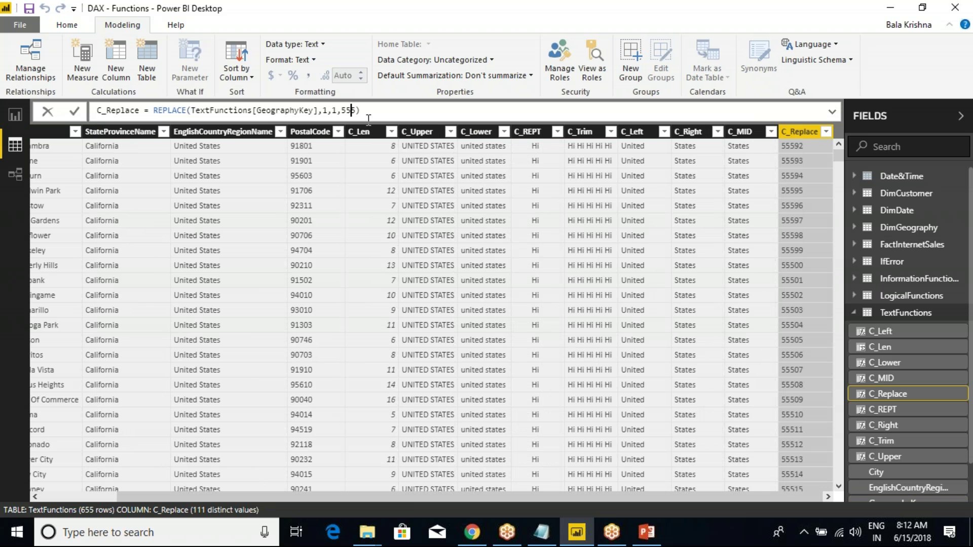
pyautogui.write('"')
pyautogui.press('Left')
pyautogui.press('Left')
pyautogui.press('Left')
pyautogui.press('Left')
pyautogui.write('"')
pyautogui.click(409, 107)
pyautogui.press('Return')
pyautogui.click(356, 110)
pyautogui.press('Return')
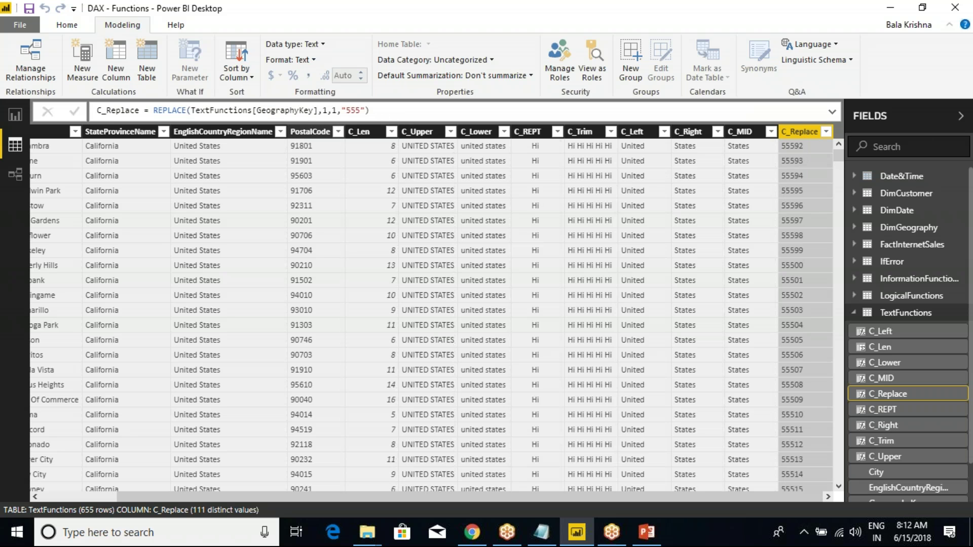
# Step: Rewrite the end of the C_Replace formula with 555 as an unquoted number again
pyautogui.click(362, 111)
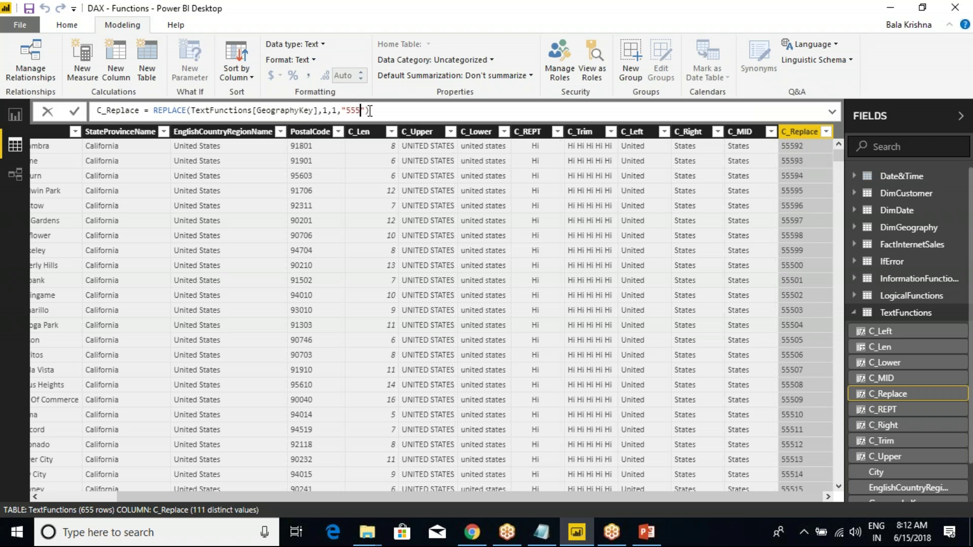
pyautogui.click(367, 112)
pyautogui.press('BackSpace')
pyautogui.press('BackSpace')
pyautogui.press('BackSpace')
pyautogui.press('BackSpace')
pyautogui.press('BackSpace')
pyautogui.press('BackSpace')
pyautogui.press('BackSpace')
pyautogui.press('BackSpace')
pyautogui.press('BackSpace')
pyautogui.press('BackSpace')
pyautogui.press('BackSpace')
pyautogui.press('BackSpace')
pyautogui.press('BackSpace')
pyautogui.press('BackSpace')
pyautogui.press('BackSpace')
pyautogui.press('BackSpace')
pyautogui.press('BackSpace')
pyautogui.press('BackSpace')
pyautogui.press('BackSpace')
pyautogui.press('BackSpace')
pyautogui.write('ographyKey],1,1,555')
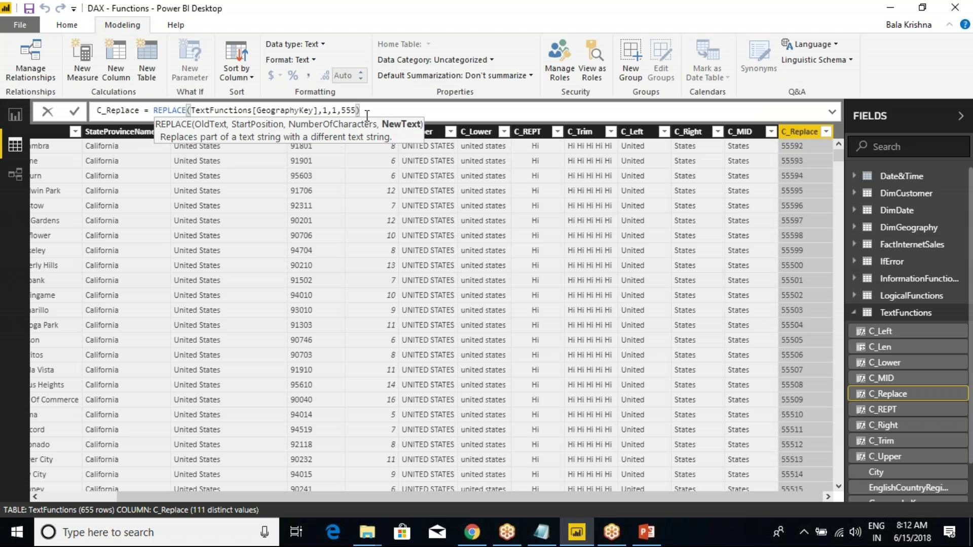
# Step: Rewrite the C_Replace arguments as TextFunctions[EnglishCountryRegionName], 1, 7 and "Testing " with a trailing space, and commit the formula
pyautogui.moveTo(367, 113); pyautogui.dragTo(191, 110)
pyautogui.write('Eng')
pyautogui.press('Tab')
pyautogui.write(',')
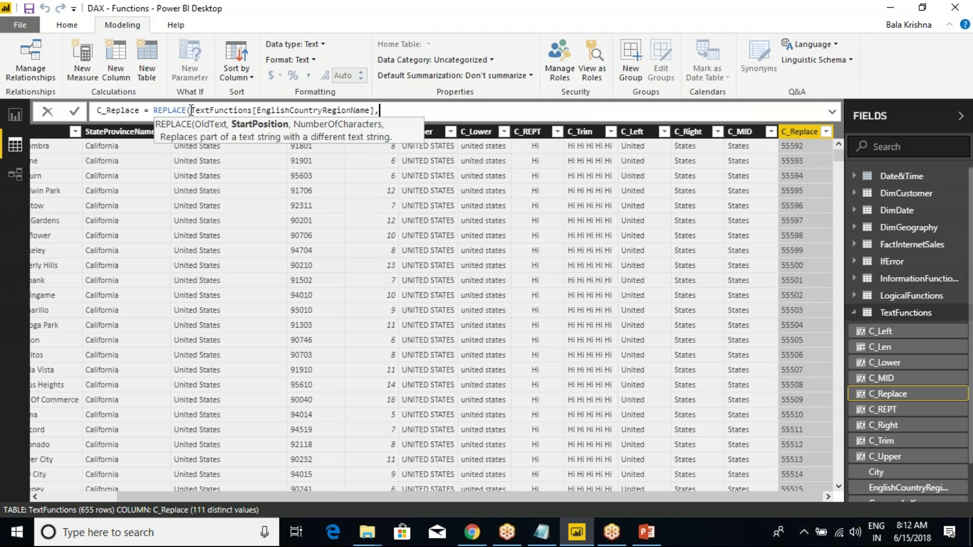
pyautogui.write('1,7,"Testing")')
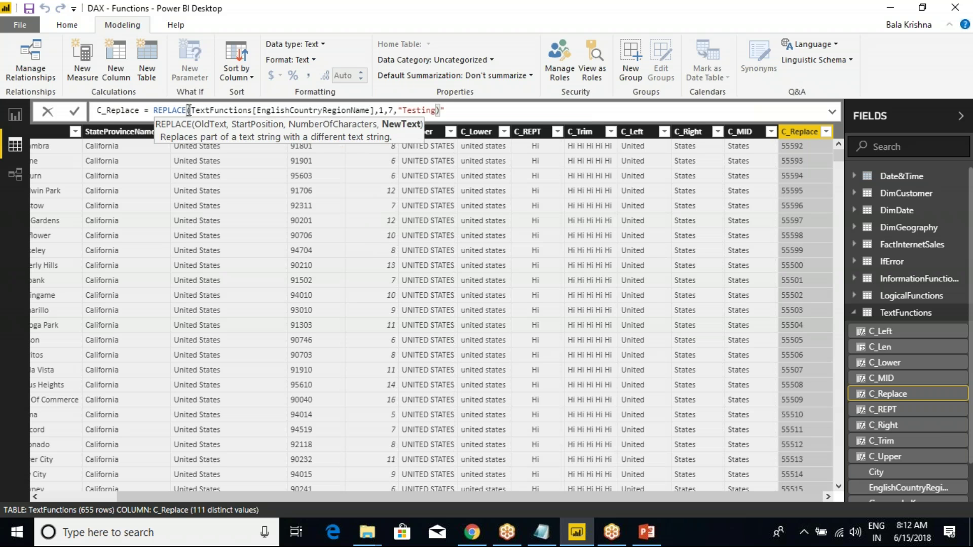
pyautogui.click(436, 110)
pyautogui.press('Delete')
pyautogui.press('Right')
pyautogui.write(')')
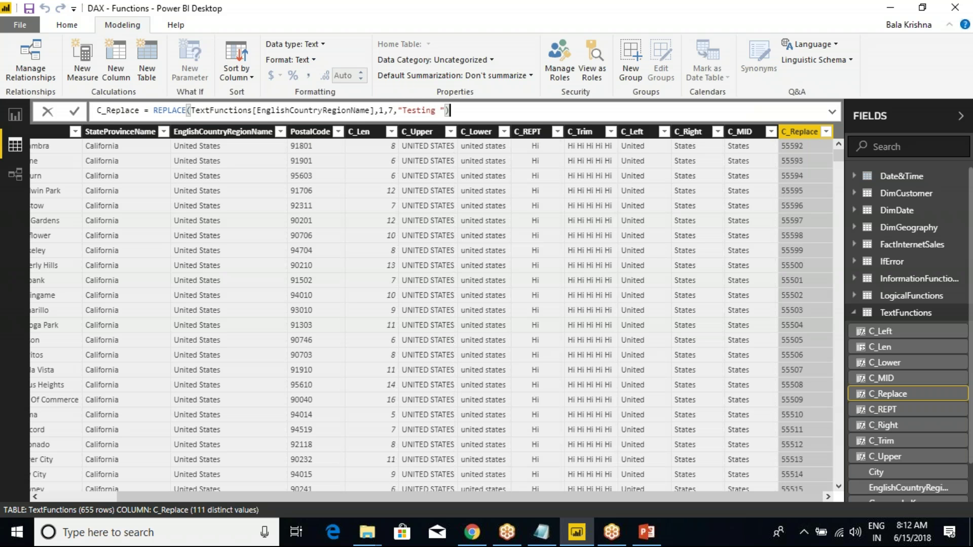
pyautogui.press('Return')
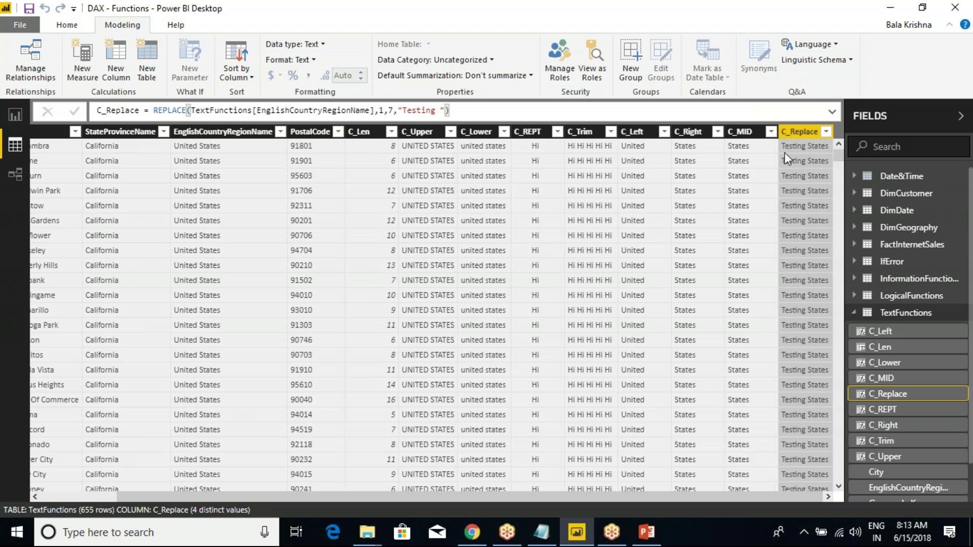
# Step: Switch to the PowerPoint Text Functions slide and colour the REPLACE Function entry red
pyautogui.click(653, 533)
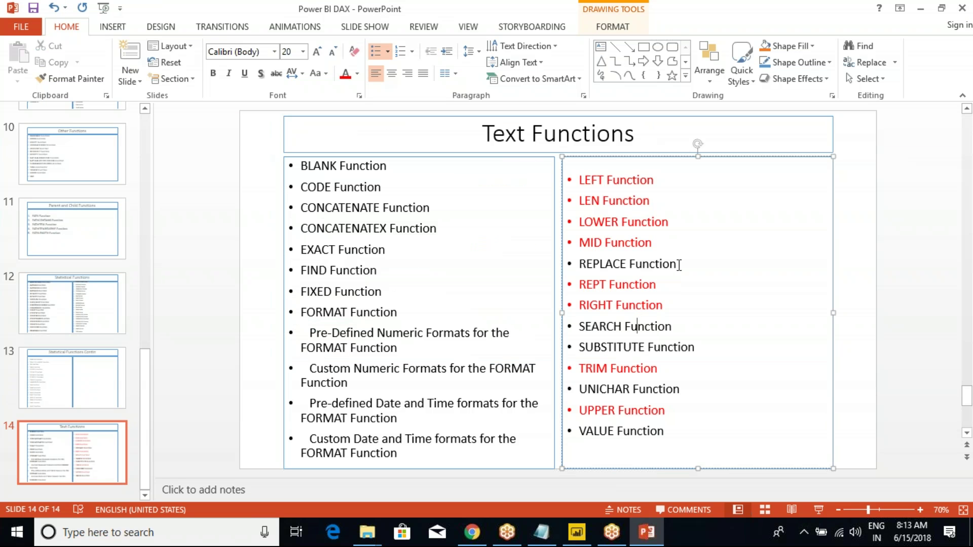
pyautogui.moveTo(680, 265); pyautogui.dragTo(581, 266)
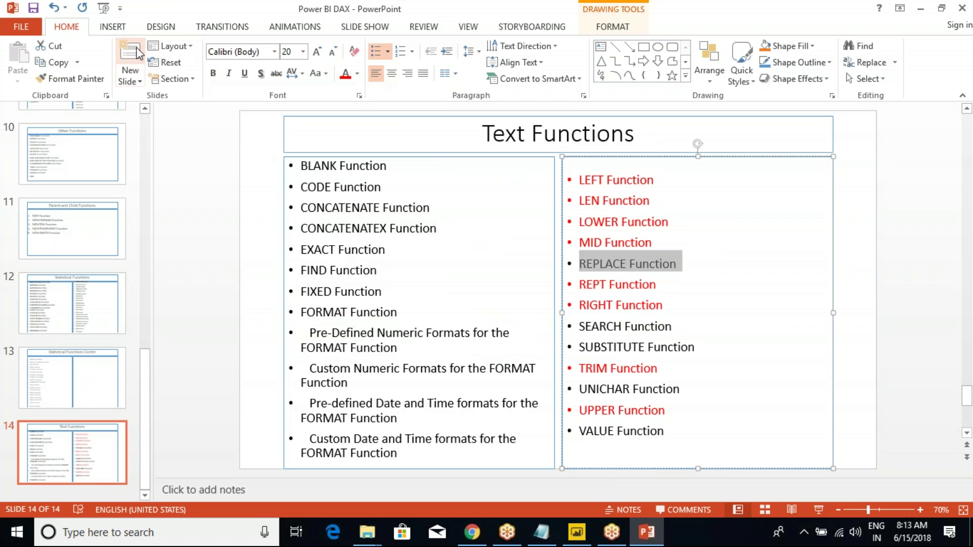
pyautogui.click(346, 74)
pyautogui.click(657, 326)
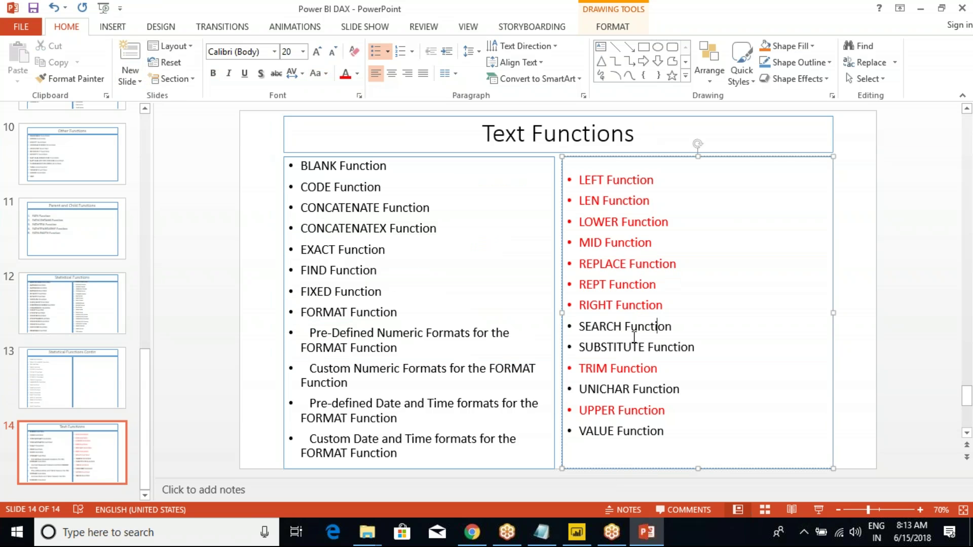
pyautogui.click(652, 316)
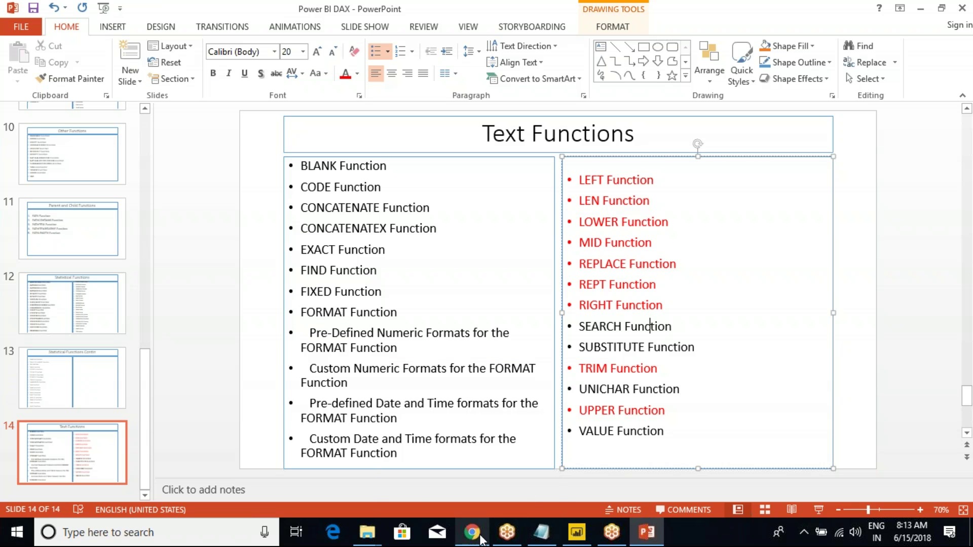
# Step: Switch to Power BI Desktop and start a new calculated column C_Search in TextFunctions using the SEARCH function
pyautogui.moveTo(580, 539)
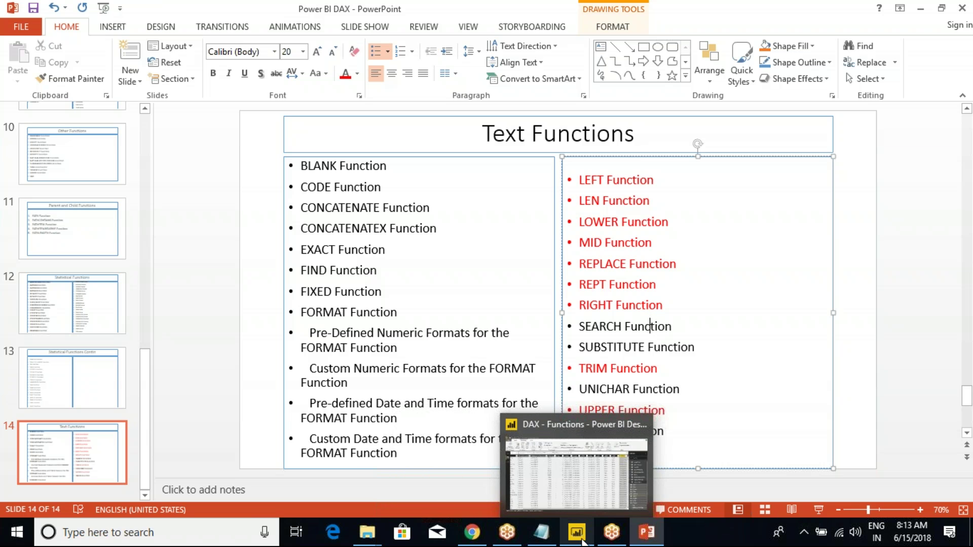
pyautogui.click(589, 499)
pyautogui.rightClick(800, 132)
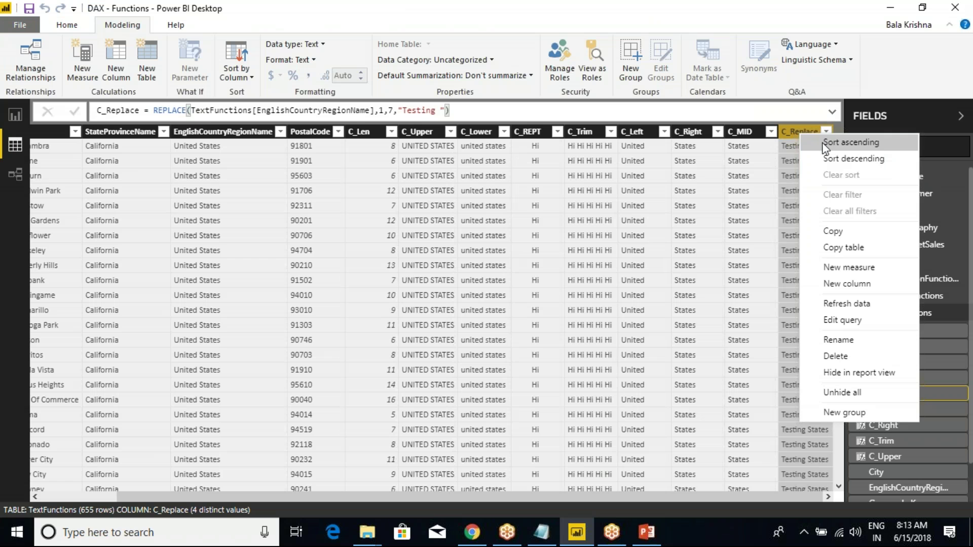
pyautogui.click(859, 283)
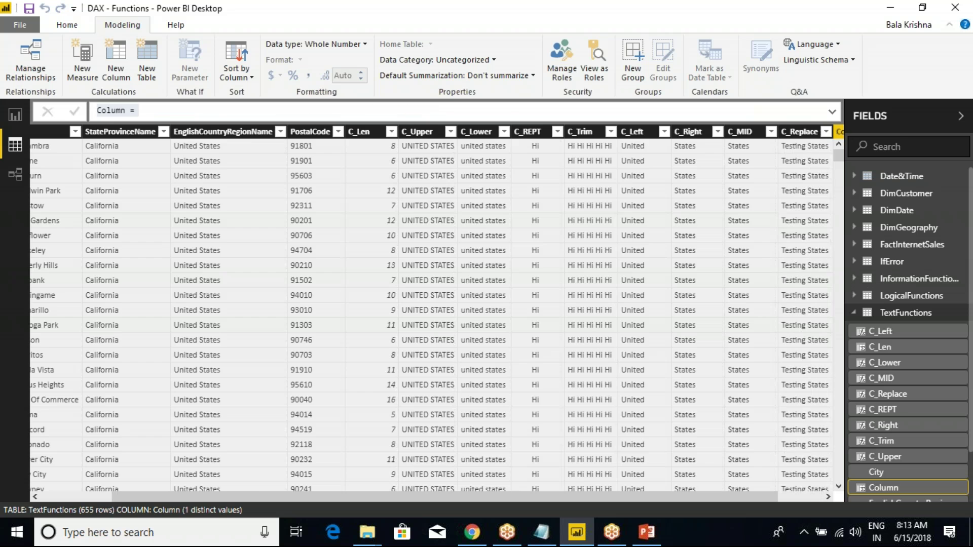
pyautogui.click(186, 112)
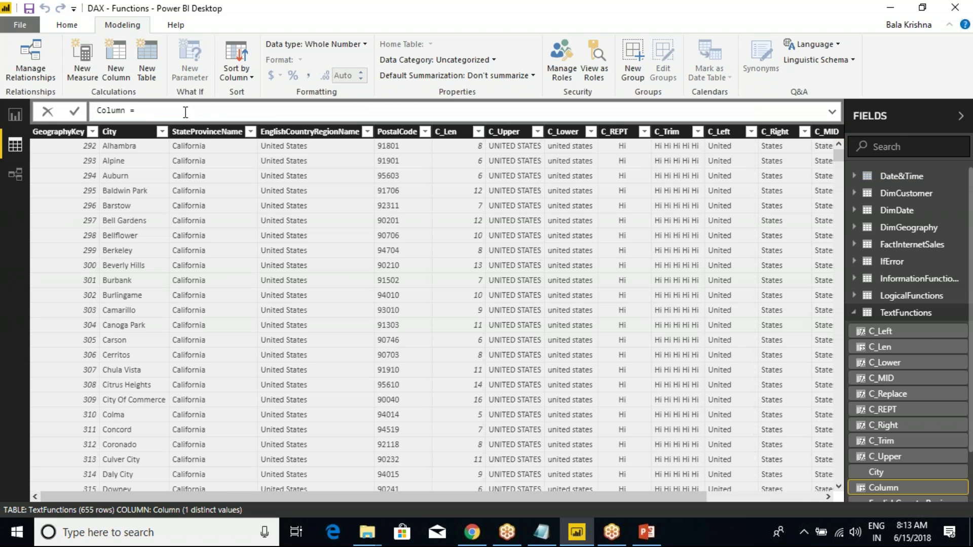
pyautogui.hotkey('ctrl', 'a')
pyautogui.write('C_Search = searc')
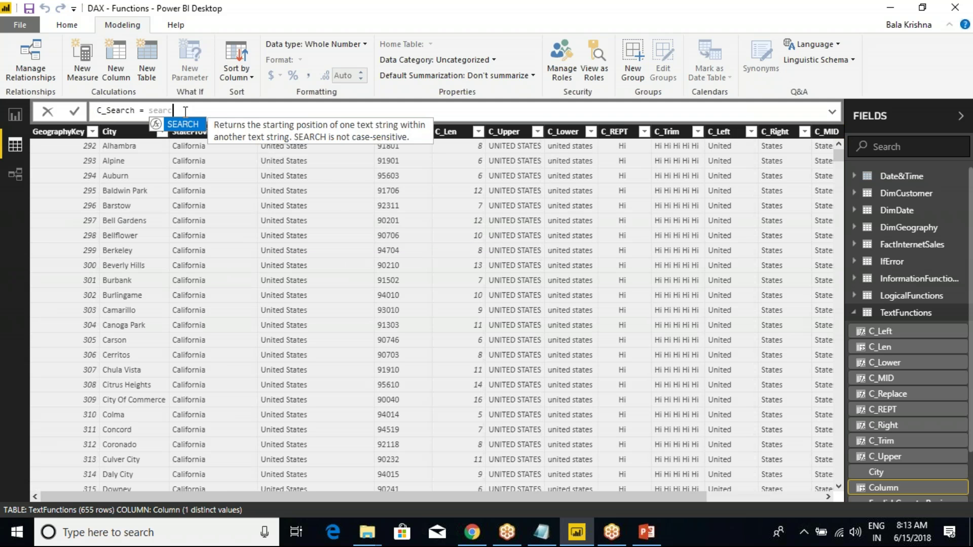
pyautogui.press('Tab')
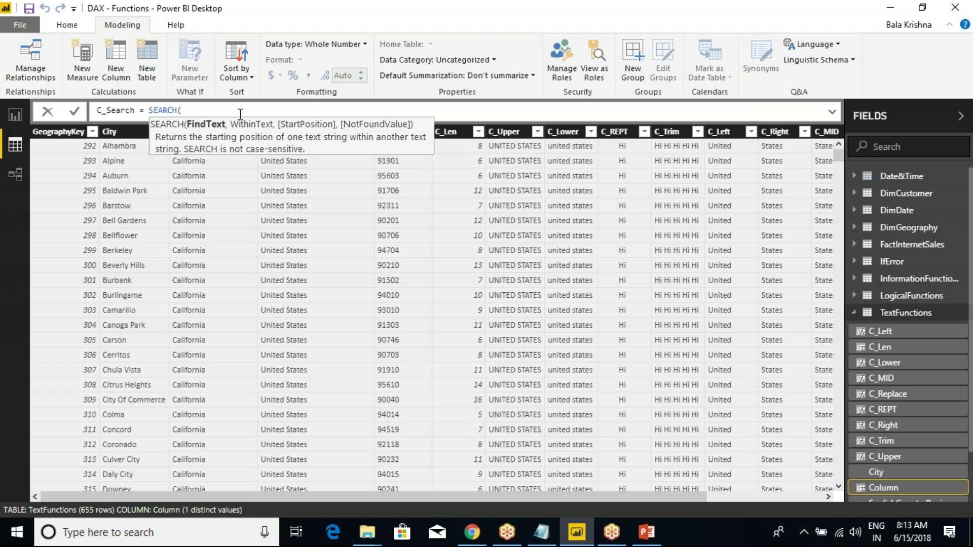
# Step: Enter "States" as the text to find in the C_Search formula
pyautogui.write('""')
pyautogui.write('States')
pyautogui.press('BackSpace')
pyautogui.press('BackSpace')
pyautogui.press('BackSpace')
pyautogui.press('BackSpace')
pyautogui.press('BackSpace')
pyautogui.press('BackSpace')
pyautogui.write('States')
pyautogui.click(240, 114)
pyautogui.write(',')
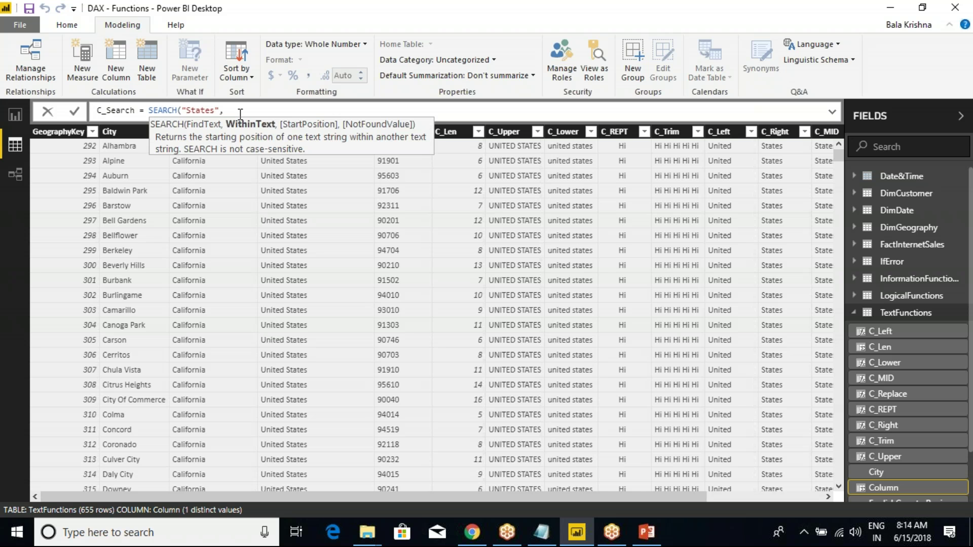
# Step: Complete the C_Search formula with TextFunctions[EnglishCountryRegionName], start position 1 and not-found value "NA", and commit it
pyautogui.write('eng')
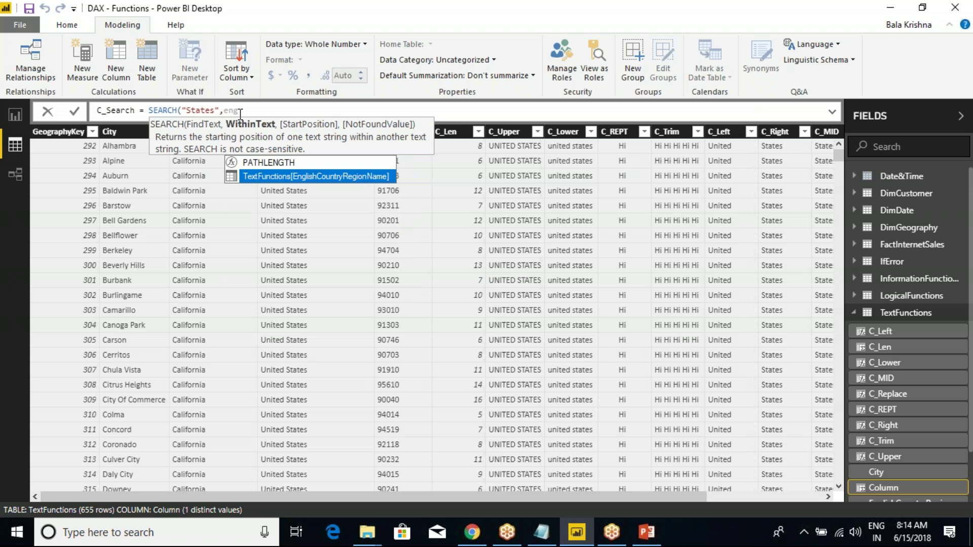
pyautogui.press('Tab')
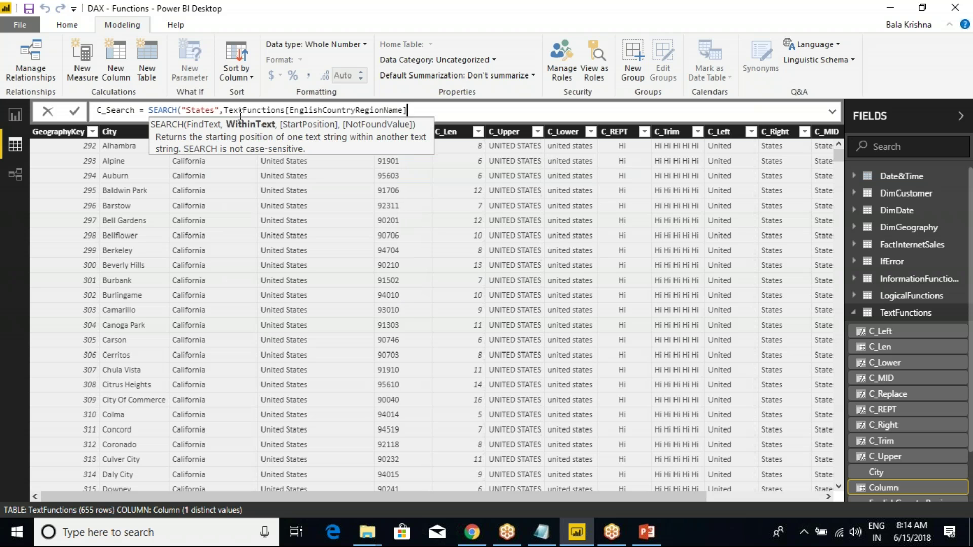
pyautogui.write(',')
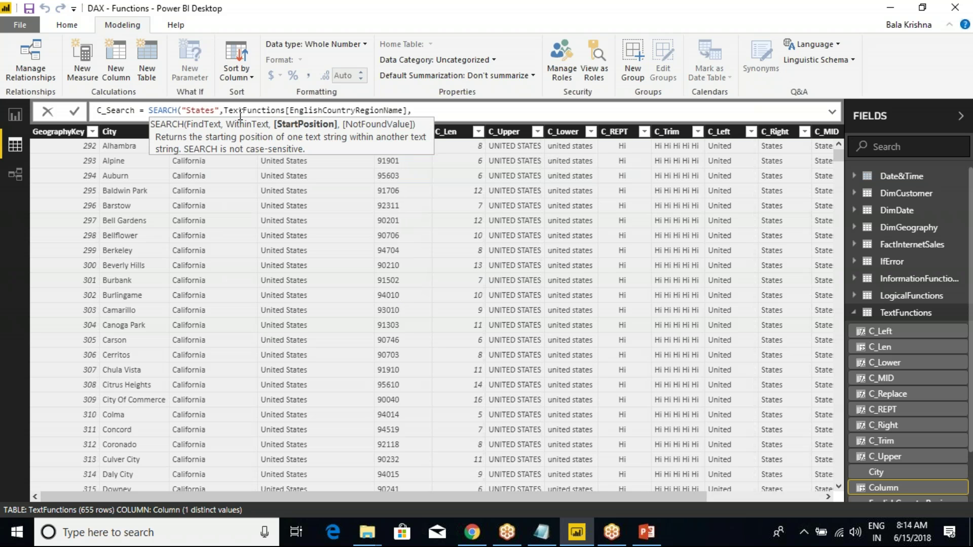
pyautogui.write('1,')
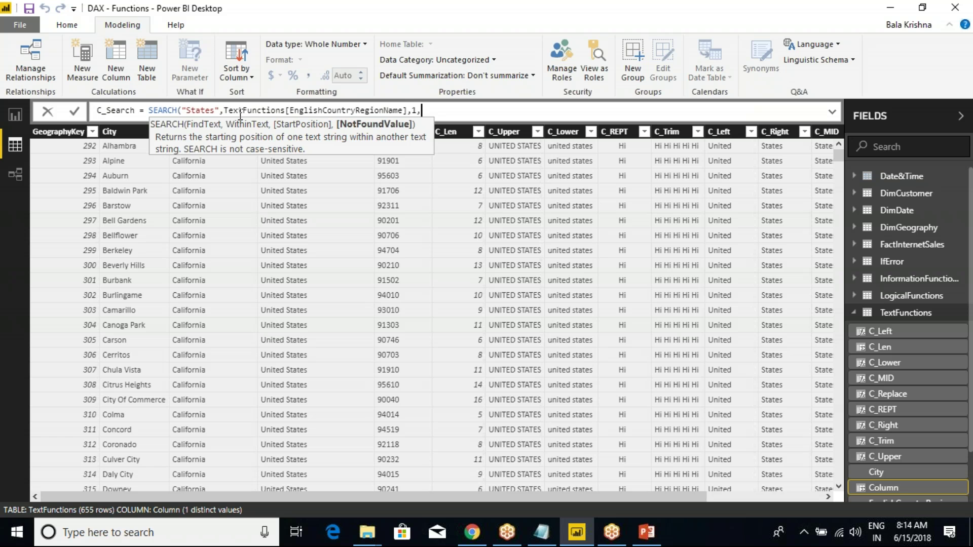
pyautogui.write('"")')
pyautogui.press('Left')
pyautogui.press('Left')
pyautogui.write('NA')
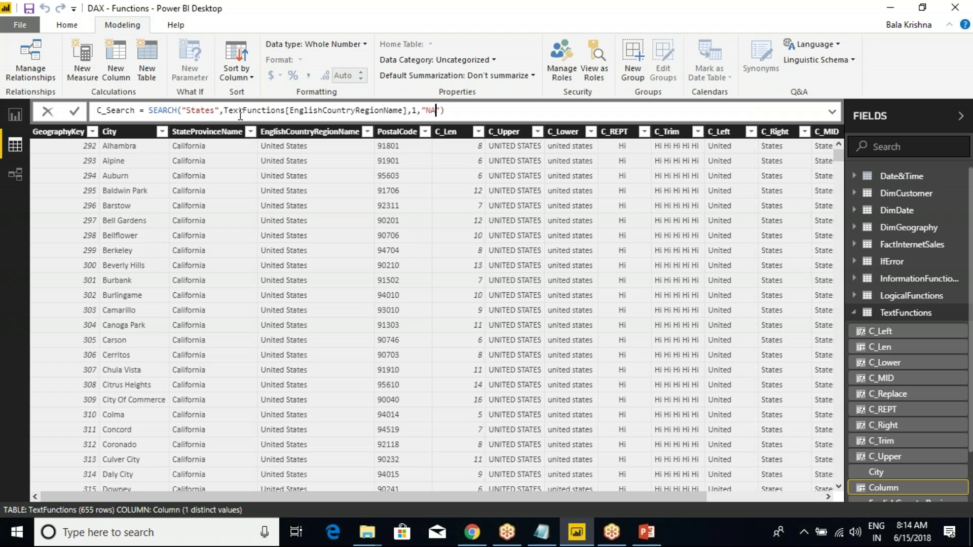
pyautogui.click(457, 108)
pyautogui.press('Return')
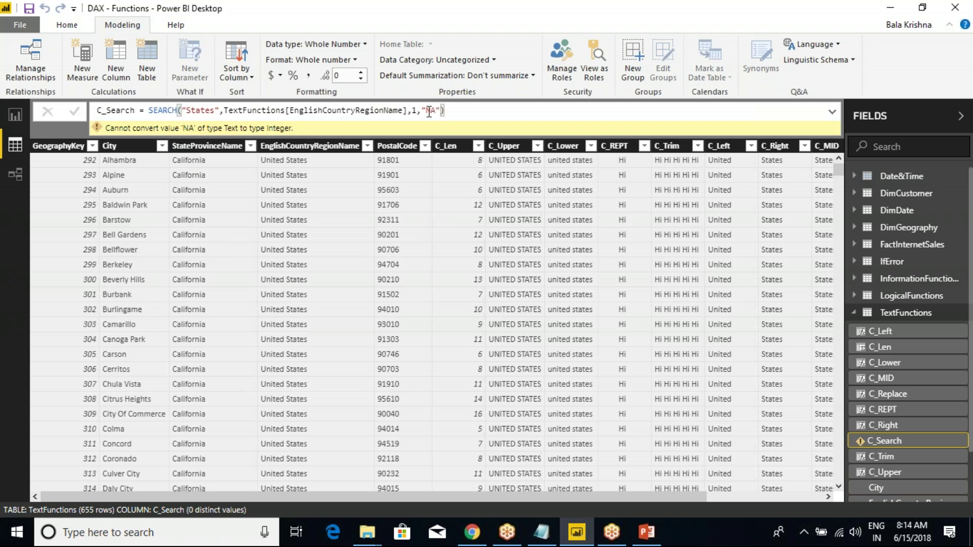
# Step: Replace the not-found value in the C_Search formula with -1 and commit it
pyautogui.click(445, 120)
pyautogui.press('BackSpace')
pyautogui.press('BackSpace')
pyautogui.press('BackSpace')
pyautogui.press('BackSpace')
pyautogui.write('-1')
pyautogui.press('Return')
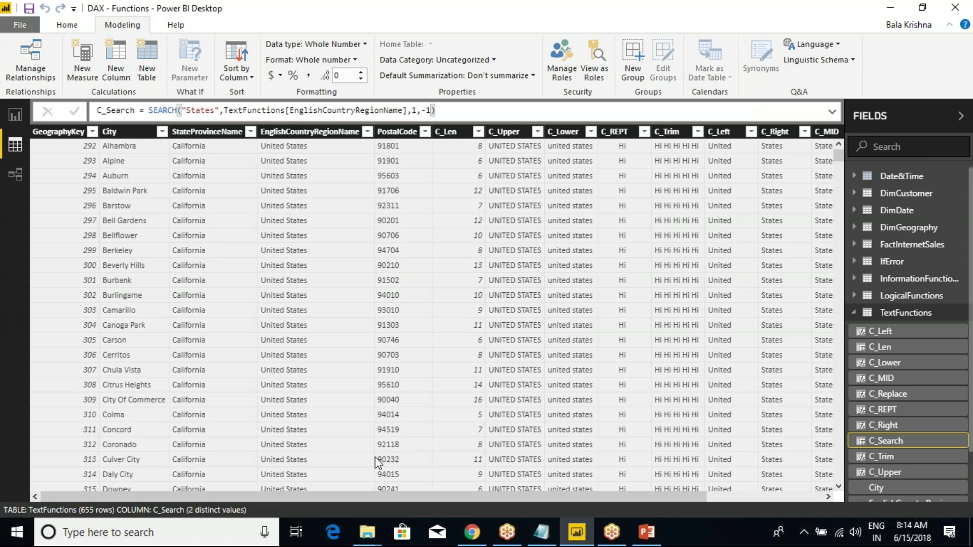
pyautogui.moveTo(425, 495); pyautogui.dragTo(623, 496)
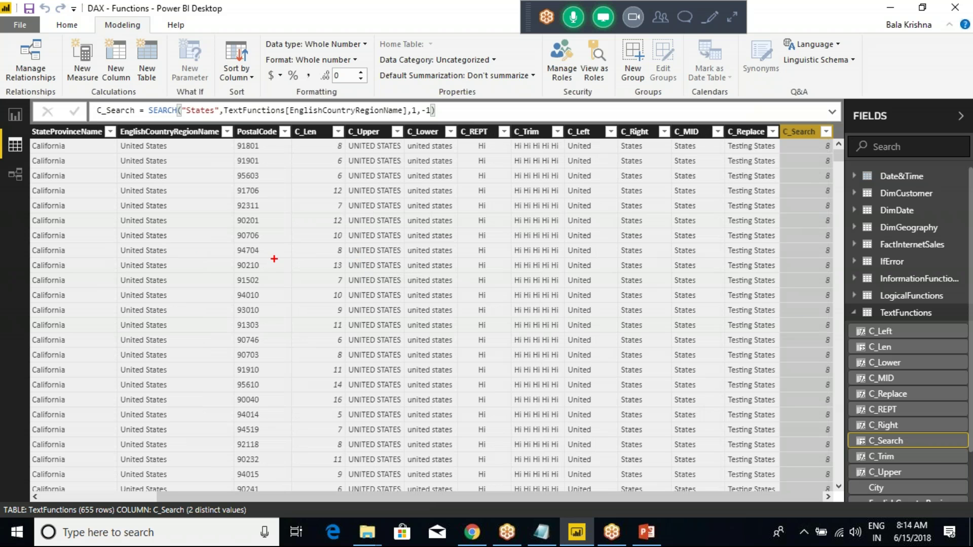
# Step: Handwrite a SQL note over the table, mark the first country value, circle "States" in the formula, and clear the drawings
pyautogui.moveTo(170, 216); pyautogui.dragTo(152, 252)
pyautogui.moveTo(182, 218)
pyautogui.mouseDown()
pyautogui.moveTo(215, 218)
pyautogui.moveTo(219, 237)
pyautogui.moveTo(241, 227)
pyautogui.mouseUp()
pyautogui.moveTo(167, 265)
pyautogui.mouseDown()
pyautogui.moveTo(279, 247)
pyautogui.moveTo(267, 259)
pyautogui.mouseUp()
pyautogui.moveTo(274, 307); pyautogui.dragTo(304, 335)
pyautogui.moveTo(304, 325)
pyautogui.mouseDown()
pyautogui.moveTo(323, 323)
pyautogui.moveTo(325, 333)
pyautogui.mouseUp()
pyautogui.moveTo(348, 338)
pyautogui.mouseDown()
pyautogui.moveTo(363, 327)
pyautogui.moveTo(406, 331)
pyautogui.mouseUp()
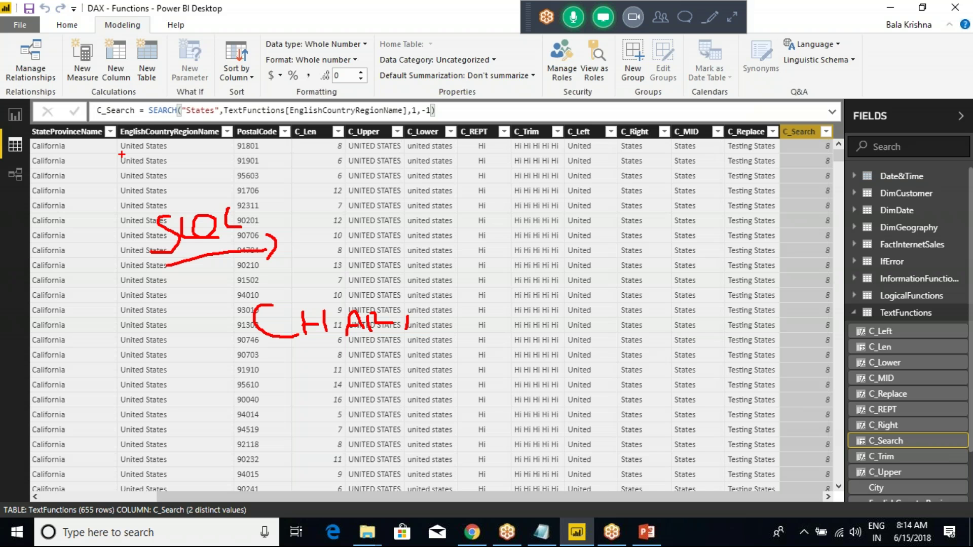
pyautogui.moveTo(121, 152); pyautogui.dragTo(130, 151)
pyautogui.moveTo(149, 148)
pyautogui.mouseDown()
pyautogui.moveTo(148, 173)
pyautogui.moveTo(174, 150)
pyautogui.mouseUp()
pyautogui.moveTo(198, 97)
pyautogui.mouseDown()
pyautogui.moveTo(172, 109)
pyautogui.moveTo(210, 122)
pyautogui.moveTo(222, 103)
pyautogui.moveTo(198, 96)
pyautogui.mouseUp()
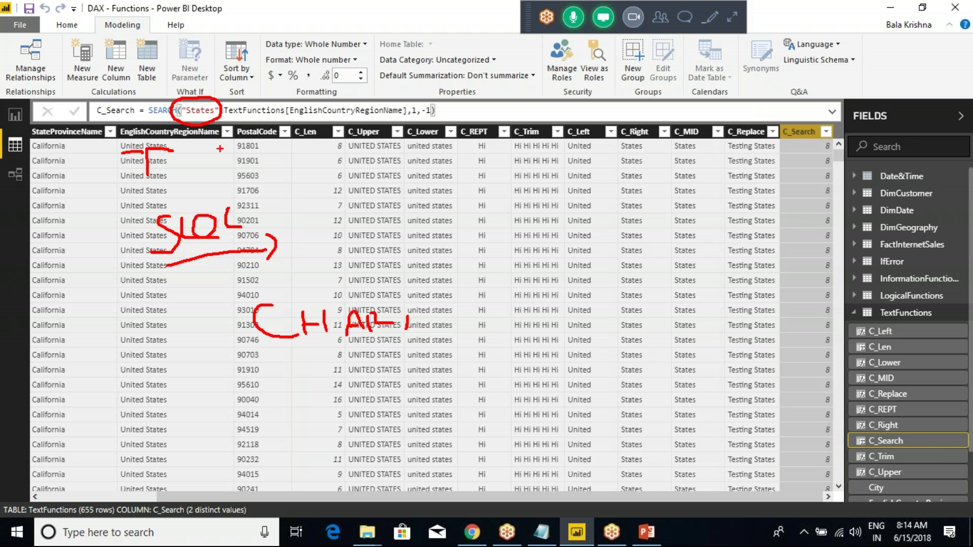
pyautogui.moveTo(209, 59); pyautogui.dragTo(204, 89)
pyautogui.press('Escape')
# Step: Shorten the text to find in the C_Search formula to "S" and commit the formula
pyautogui.click(216, 110)
pyautogui.press('BackSpace')
pyautogui.press('BackSpace')
pyautogui.press('BackSpace')
pyautogui.press('BackSpace')
pyautogui.press('BackSpace')
pyautogui.click(438, 112)
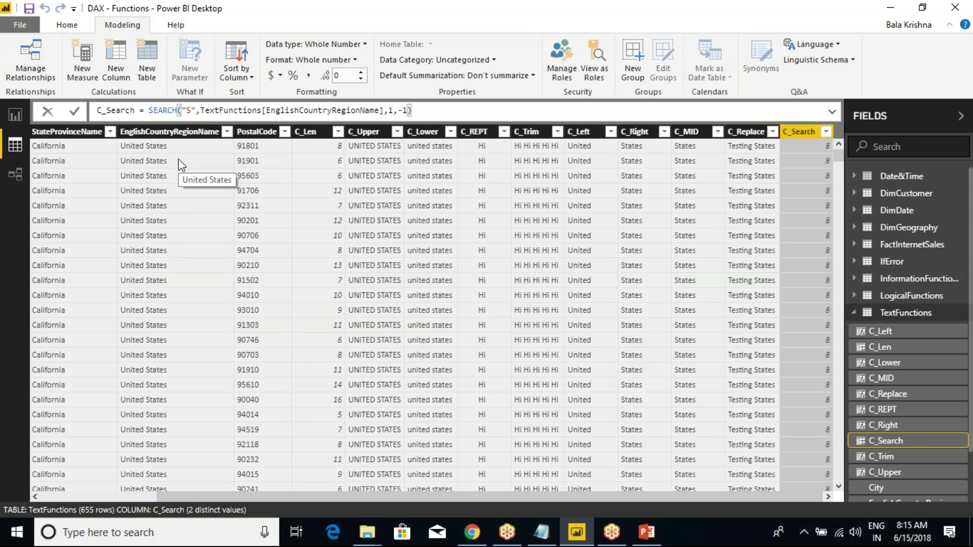
pyautogui.hotkey('ctrl', 'shift', 'a')
pyautogui.moveTo(117, 157); pyautogui.dragTo(197, 159)
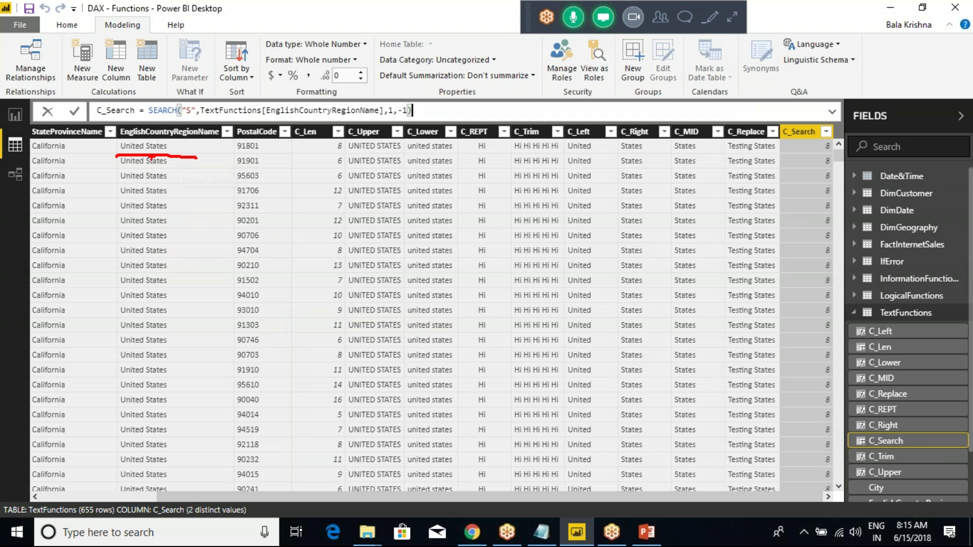
pyautogui.moveTo(147, 155); pyautogui.dragTo(147, 169)
pyautogui.moveTo(815, 133); pyautogui.dragTo(820, 185)
pyautogui.press('Escape')
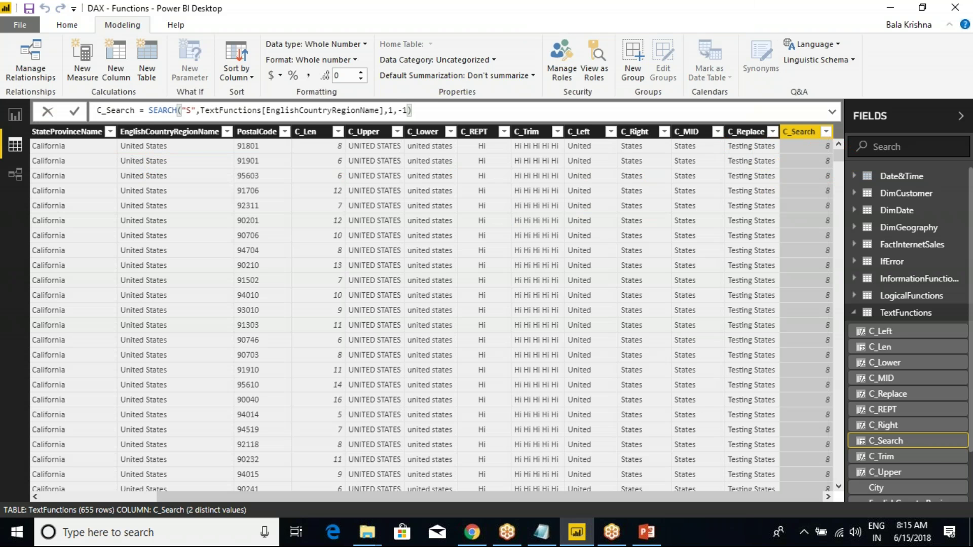
pyautogui.click(77, 112)
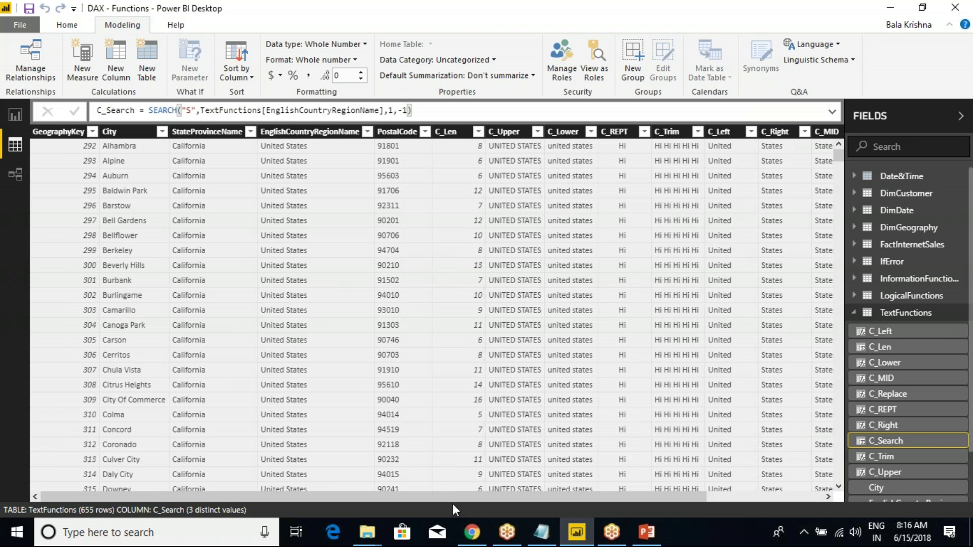
pyautogui.moveTo(457, 500); pyautogui.dragTo(702, 488)
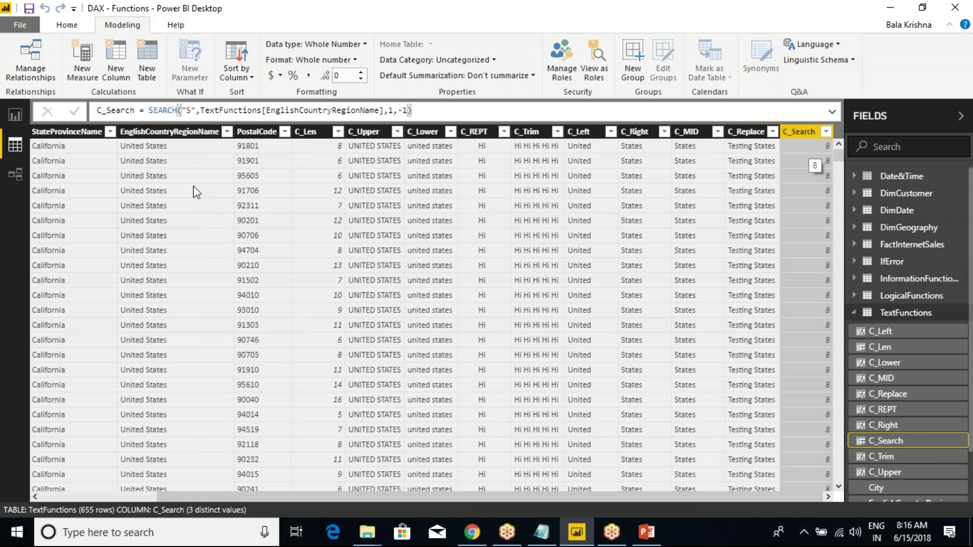
# Step: Set the start position in the C_Search formula to 2 and commit it
pyautogui.click(298, 110)
pyautogui.click(394, 110)
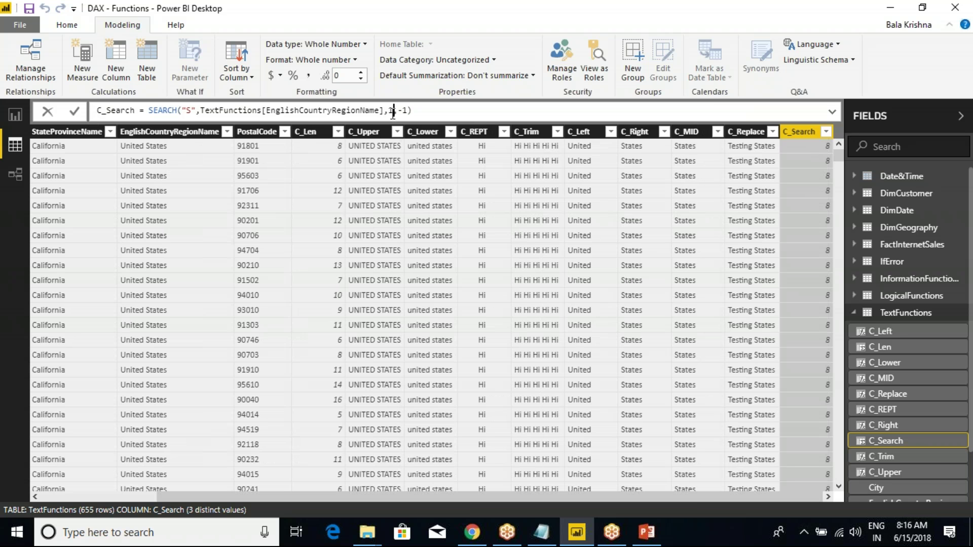
pyautogui.press('BackSpace')
pyautogui.write('2')
pyautogui.press('Return')
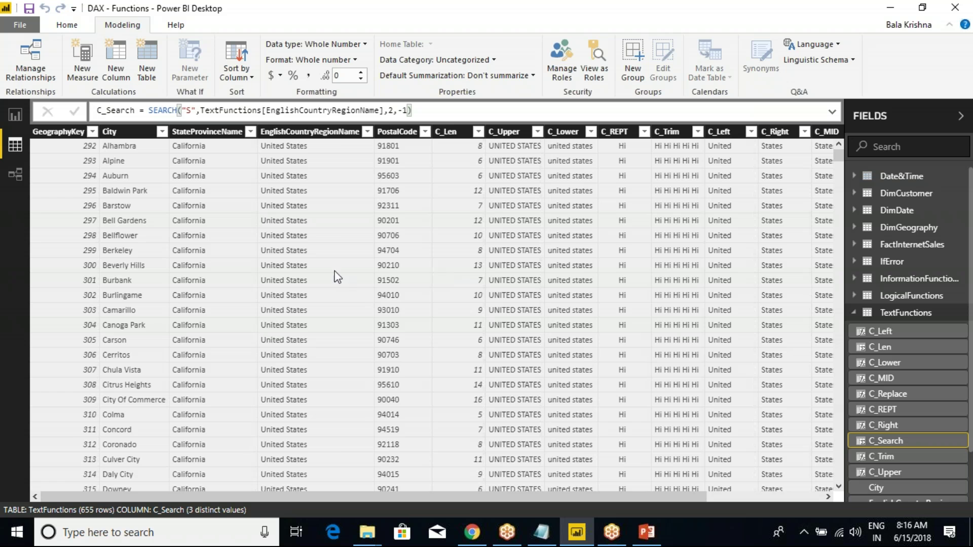
pyautogui.moveTo(300, 497); pyautogui.dragTo(573, 496)
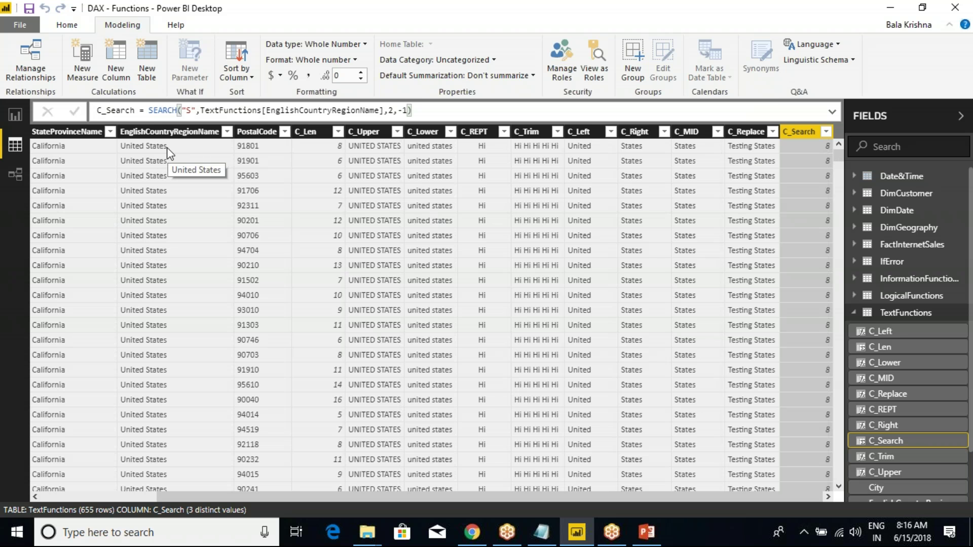
# Step: Set the start position in the C_Search formula to 9 and commit it
pyautogui.doubleClick(159, 111)
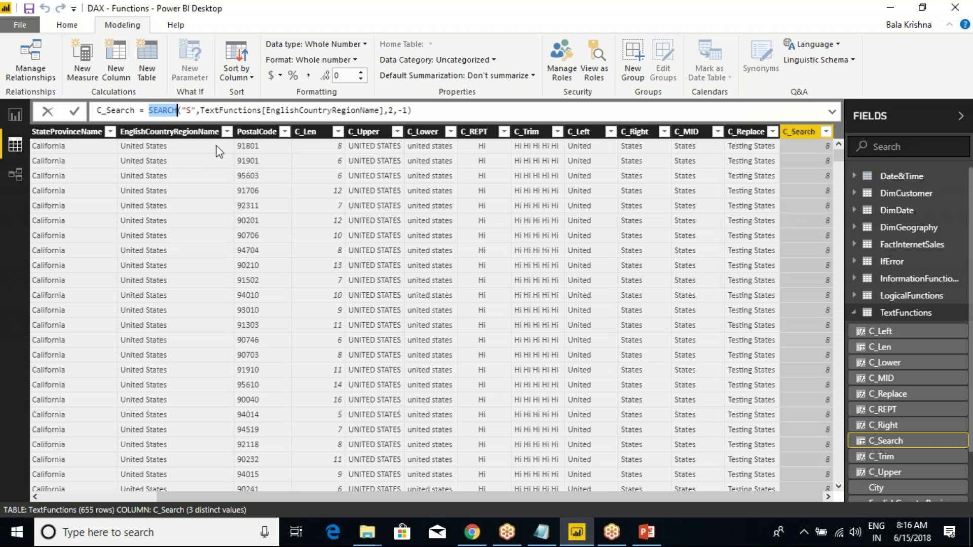
pyautogui.doubleClick(236, 111)
pyautogui.click(184, 111)
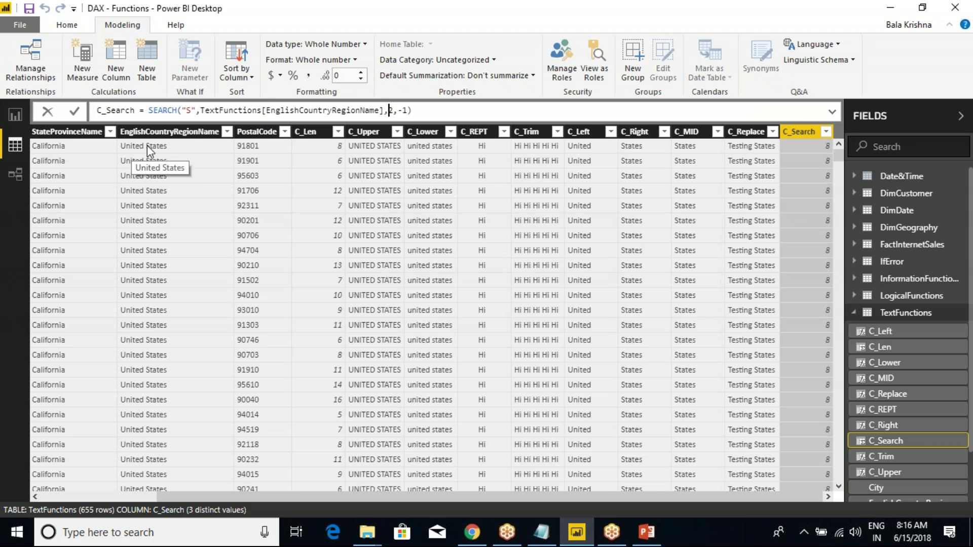
pyautogui.press('BackSpace')
pyautogui.write('9')
pyautogui.click(409, 111)
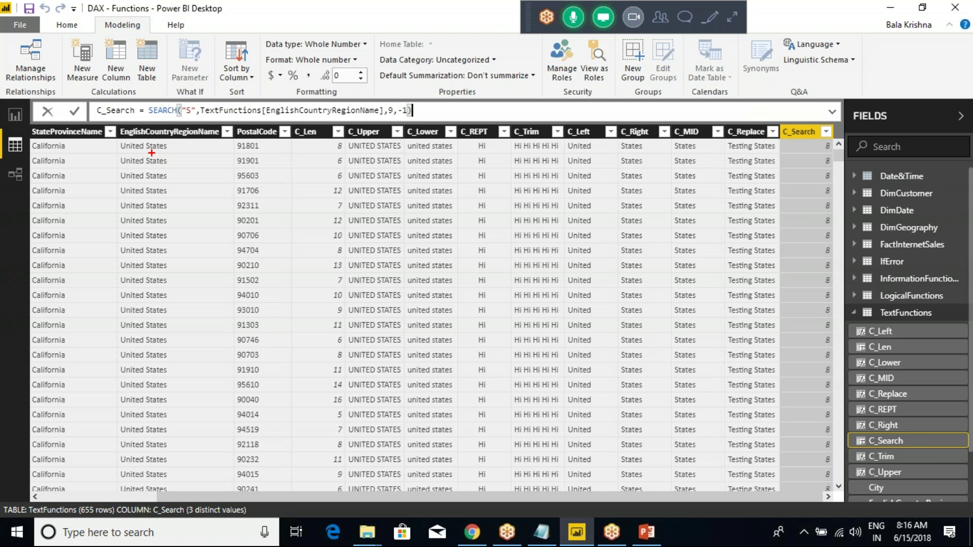
pyautogui.moveTo(151, 153); pyautogui.dragTo(147, 160)
pyautogui.moveTo(151, 154); pyautogui.dragTo(183, 158)
pyautogui.press('Escape')
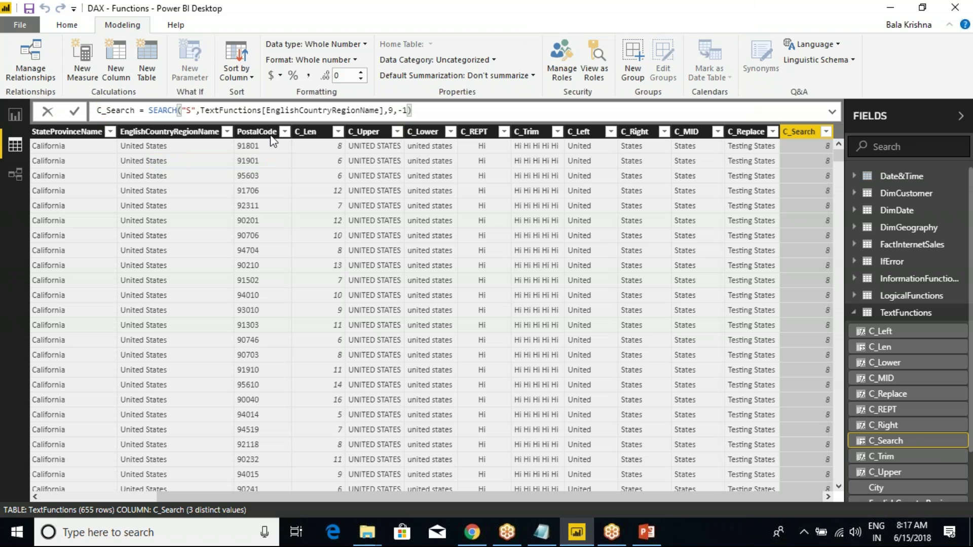
pyautogui.hotkey('ctrl', '2')
pyautogui.press('Return')
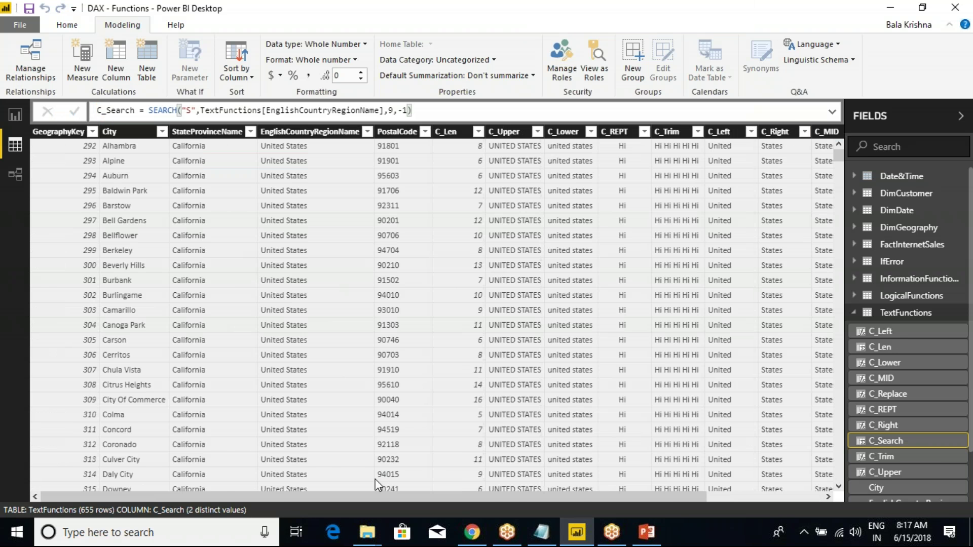
pyautogui.moveTo(383, 499); pyautogui.dragTo(639, 498)
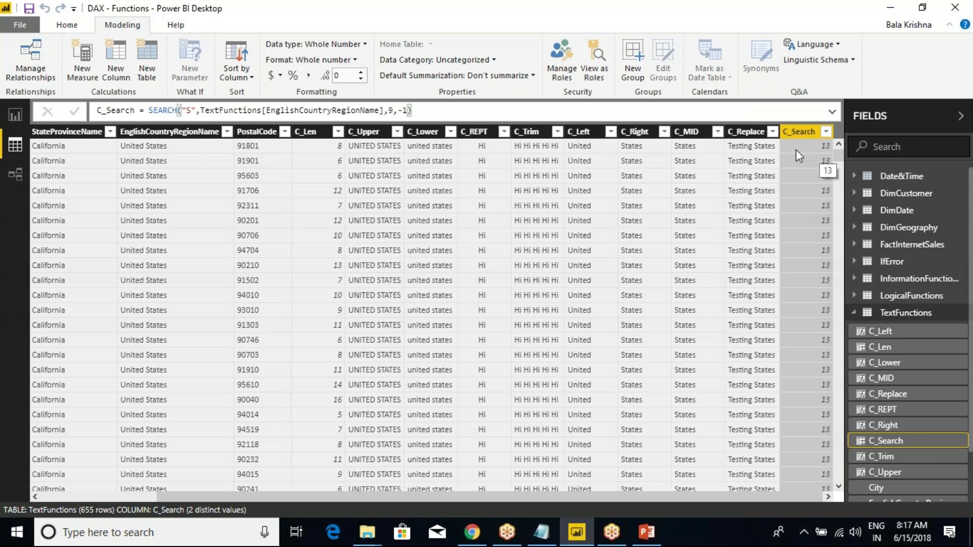
# Step: Mark the letters of "States" in the first EnglishCountryRegionName value with the on-screen pen, and clear the drawings
pyautogui.hotkey('ctrl', '2')
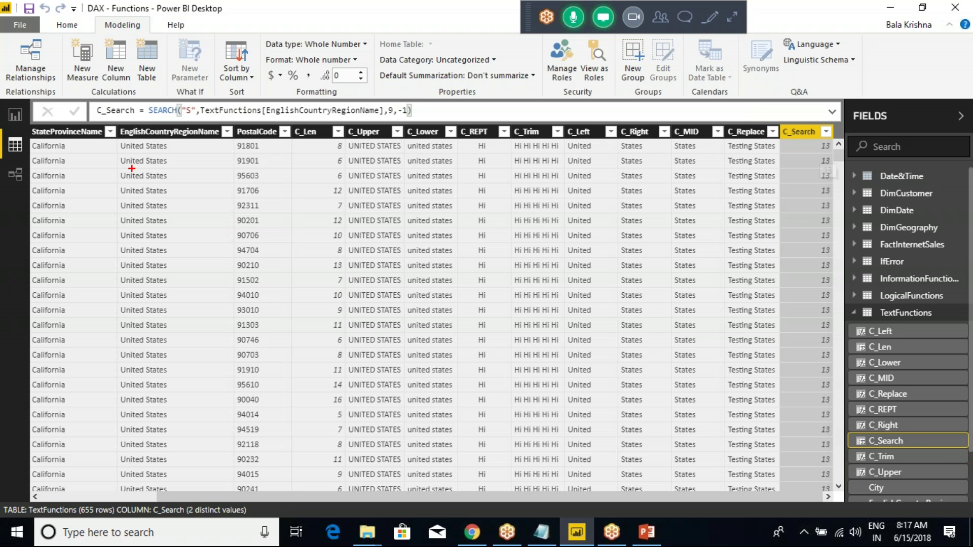
pyautogui.moveTo(118, 157); pyautogui.dragTo(181, 158)
pyautogui.moveTo(151, 157); pyautogui.dragTo(150, 181)
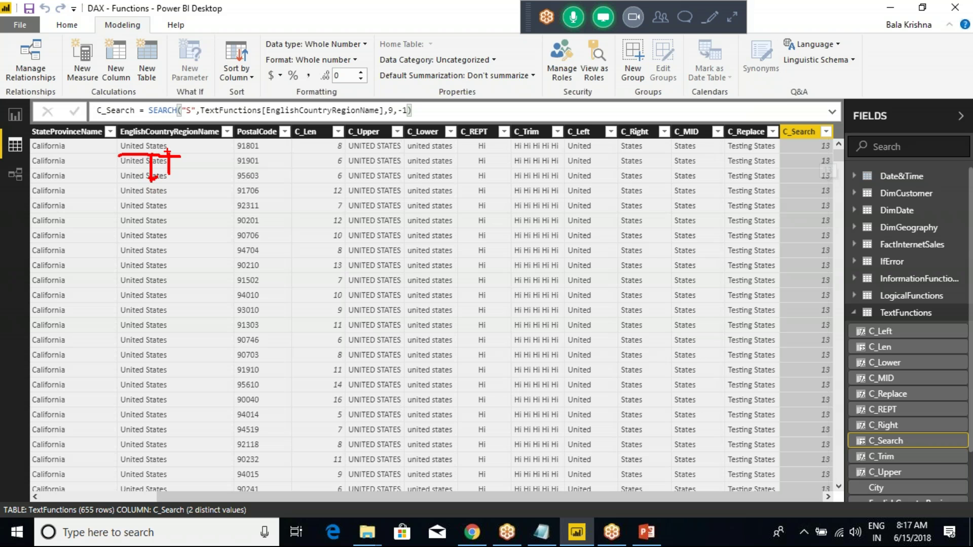
pyautogui.moveTo(166, 144); pyautogui.dragTo(170, 155)
pyautogui.moveTo(119, 142)
pyautogui.mouseDown()
pyautogui.moveTo(176, 136)
pyautogui.moveTo(178, 153)
pyautogui.mouseUp()
pyautogui.press('Escape')
pyautogui.hotkey('ctrl', '2')
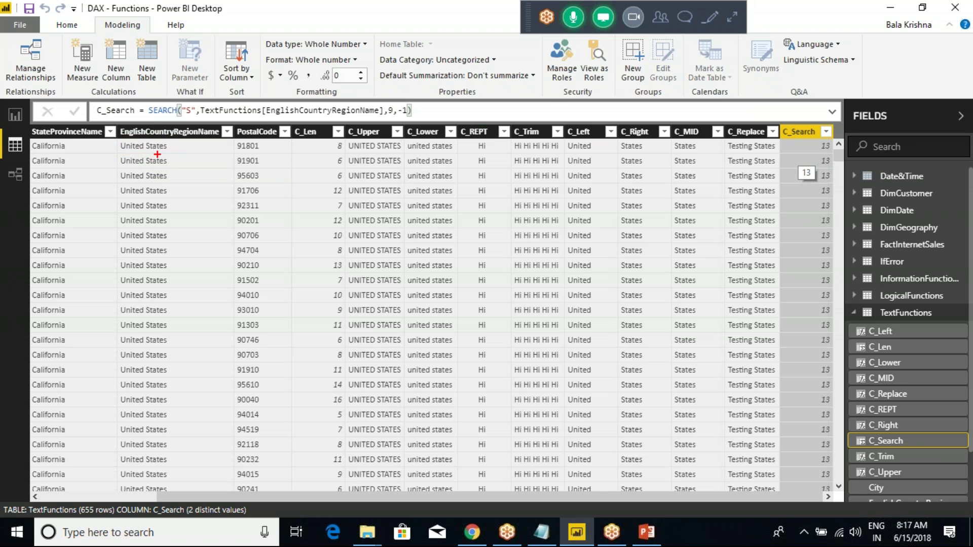
pyautogui.moveTo(154, 152); pyautogui.dragTo(153, 166)
pyautogui.moveTo(165, 152); pyautogui.dragTo(174, 153)
pyautogui.moveTo(145, 142)
pyautogui.mouseDown()
pyautogui.moveTo(151, 153)
pyautogui.moveTo(155, 142)
pyautogui.moveTo(147, 144)
pyautogui.moveTo(198, 157)
pyautogui.mouseUp()
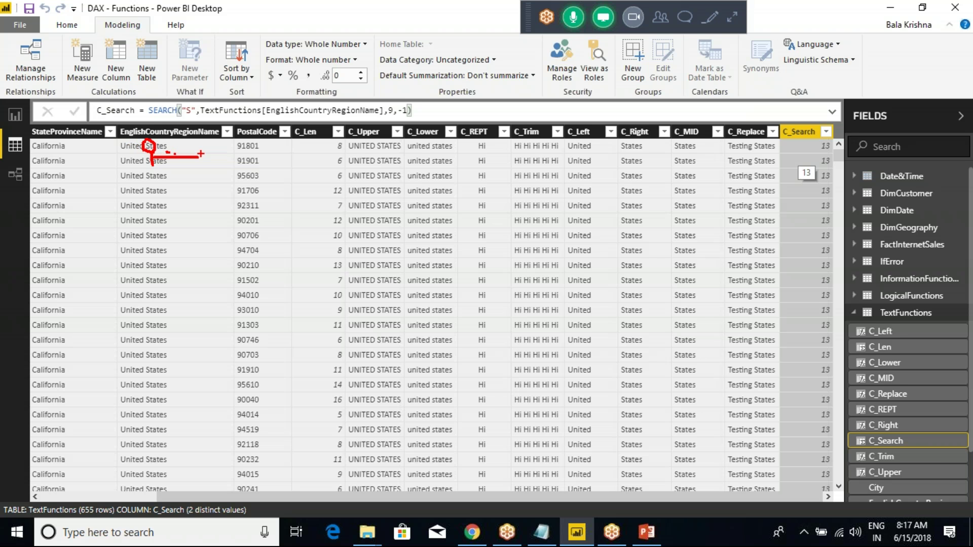
pyautogui.press('Escape')
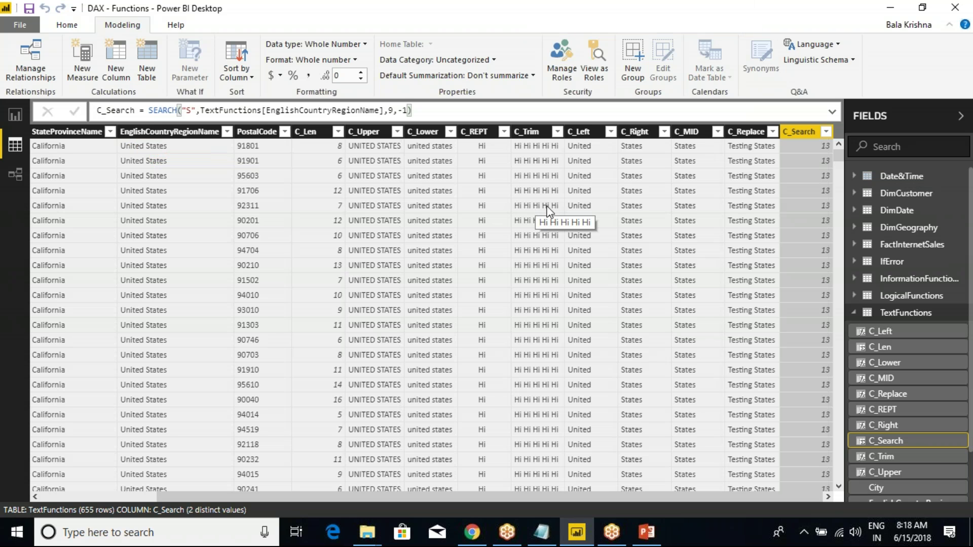
pyautogui.click(888, 9)
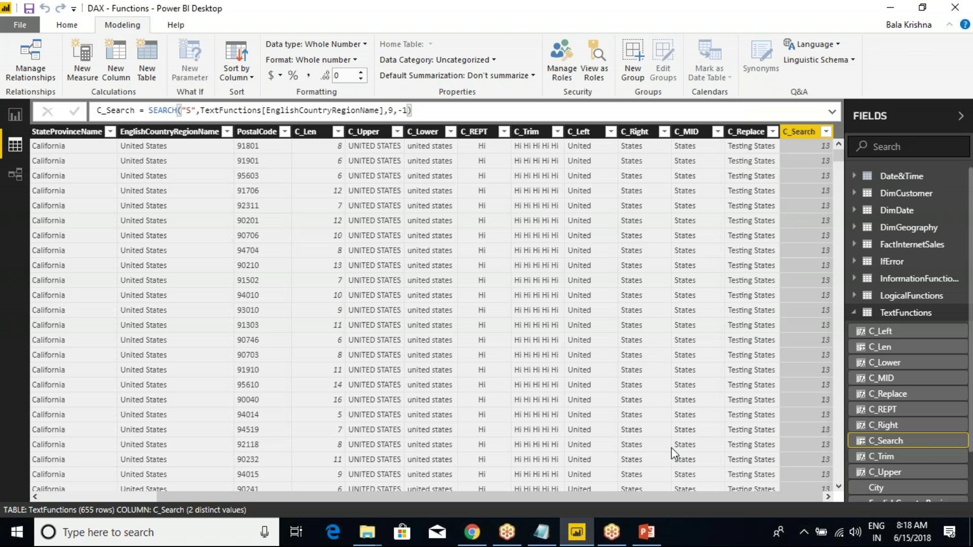
pyautogui.moveTo(624, 497); pyautogui.dragTo(768, 479)
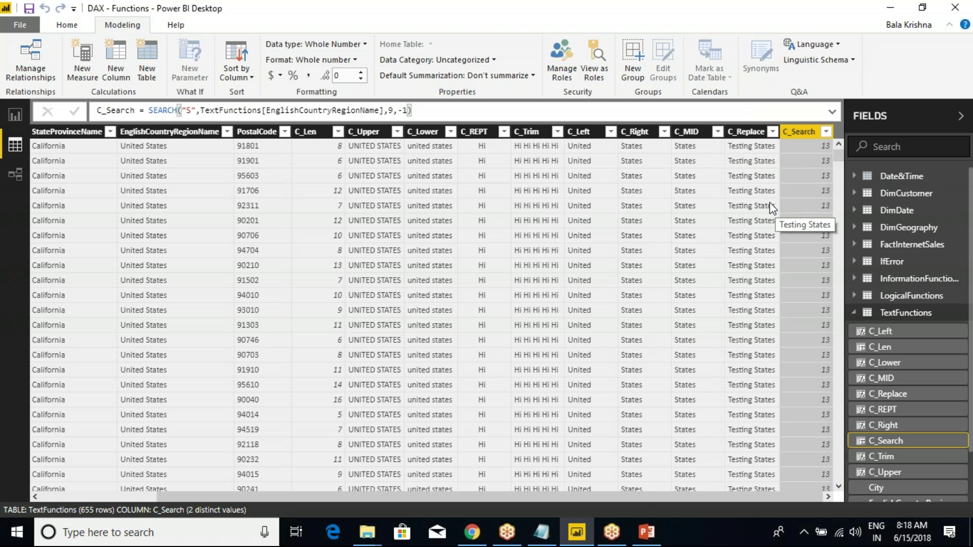
pyautogui.click(316, 134)
pyautogui.click(239, 146)
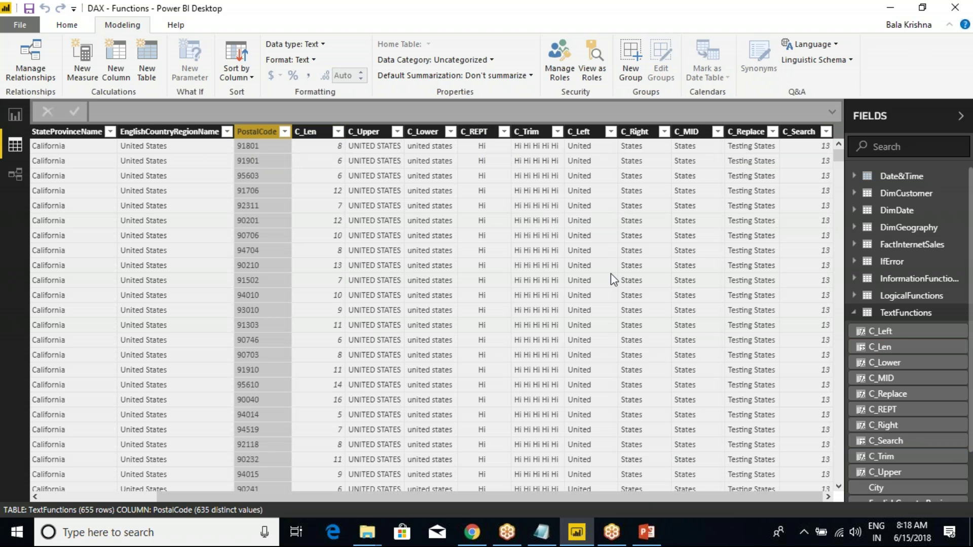
pyautogui.click(800, 132)
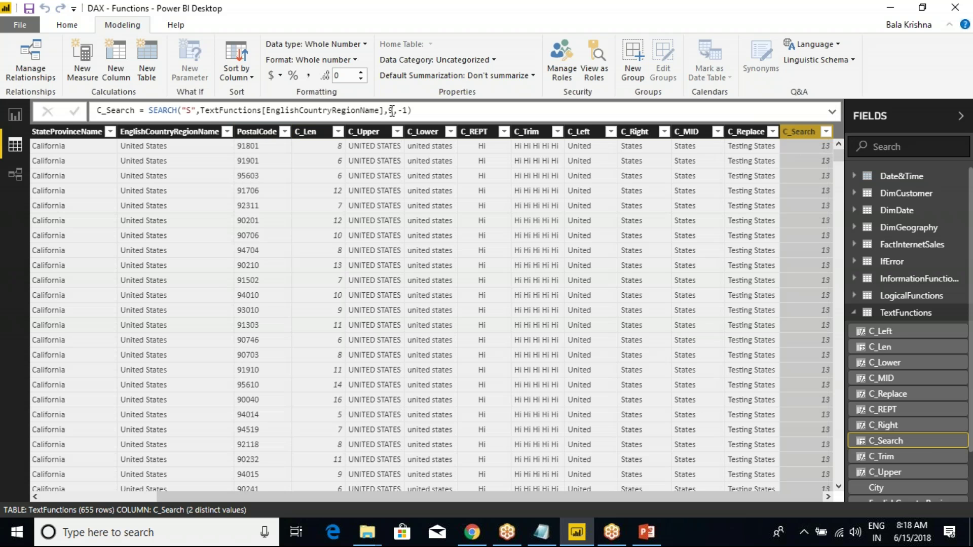
pyautogui.rightClick(804, 132)
pyautogui.click(839, 282)
# Step: Switch to the PowerPoint Text Functions slide and colour the SEARCH Function entry red
pyautogui.click(645, 532)
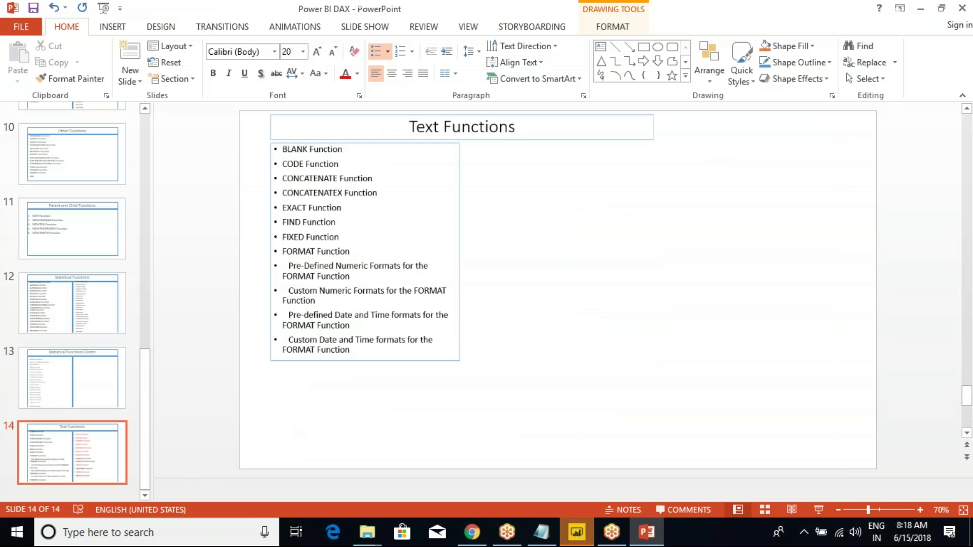
pyautogui.moveTo(678, 330); pyautogui.dragTo(593, 332)
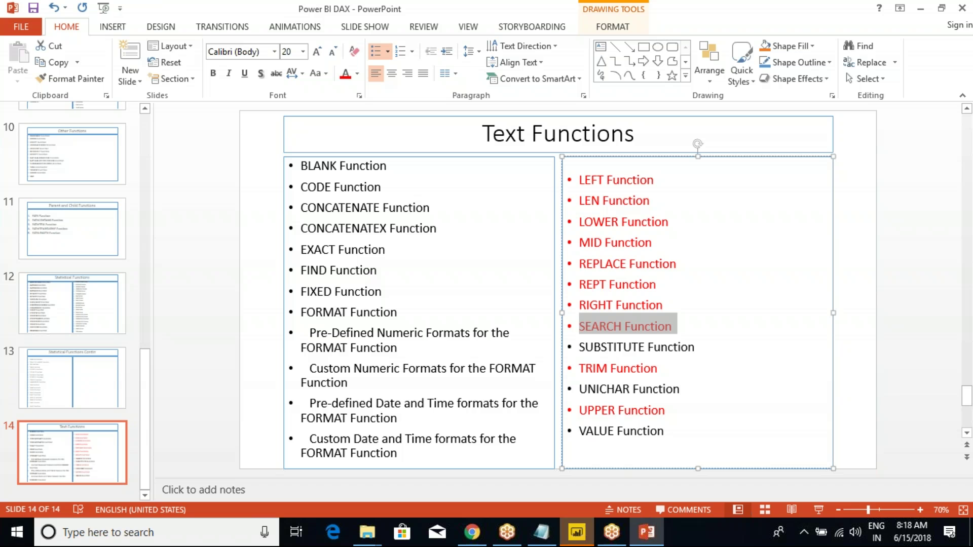
# Step: Switch to Power BI Desktop and start the new calculated column's formula as C_Find with the FIND function
pyautogui.moveTo(632, 331); pyautogui.dragTo(633, 347)
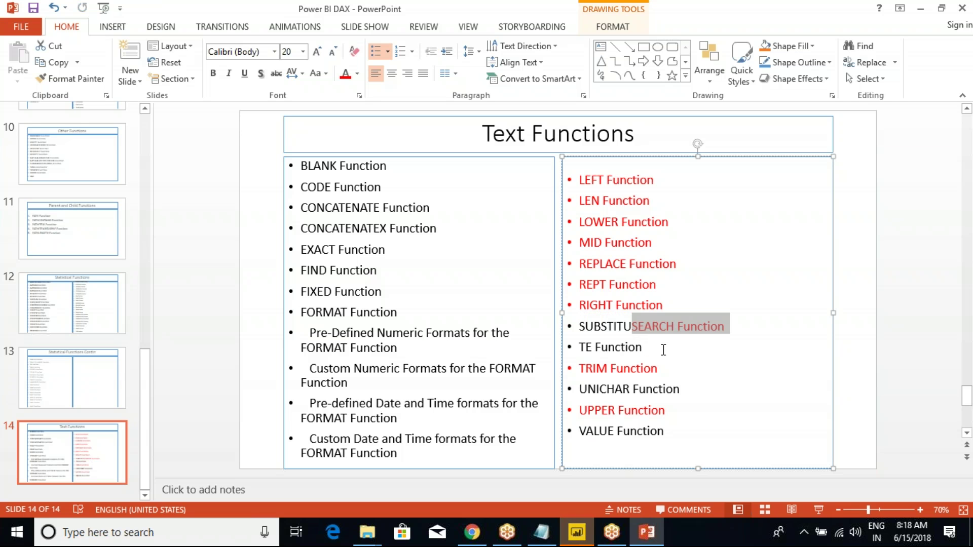
pyautogui.hotkey('ctrl', 'z')
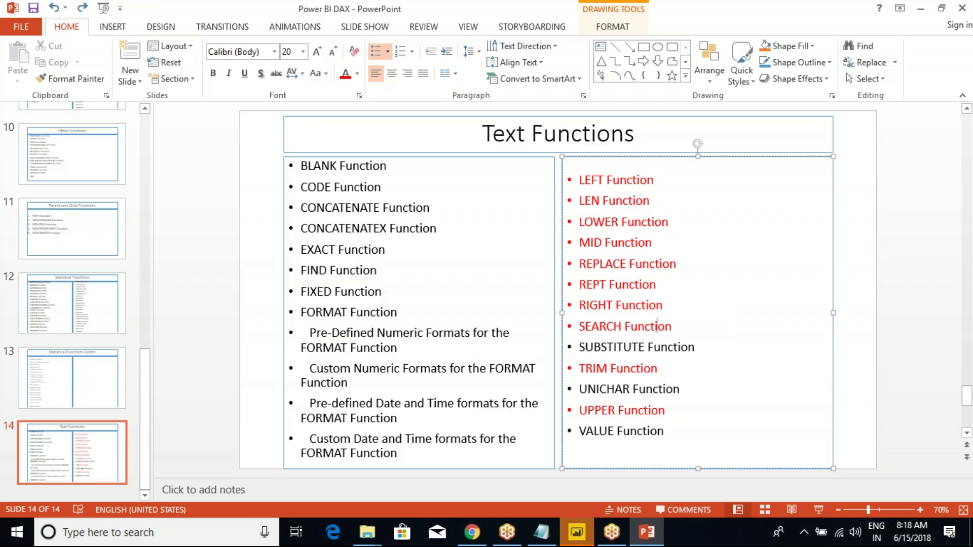
pyautogui.moveTo(577, 532)
pyautogui.click(595, 491)
pyautogui.moveTo(594, 492); pyautogui.dragTo(755, 497)
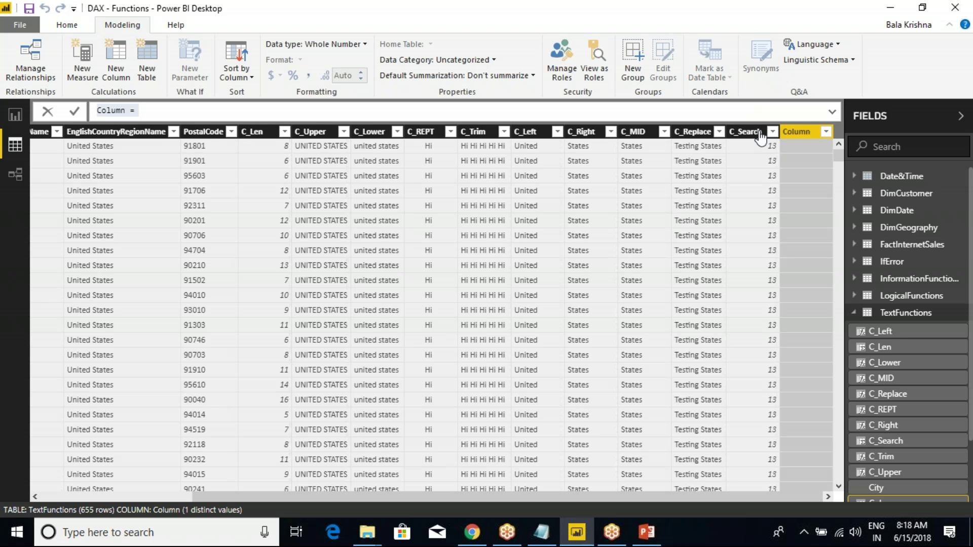
pyautogui.click(142, 110)
pyautogui.hotkey('ctrl', 'a')
pyautogui.write('C_Find = fin')
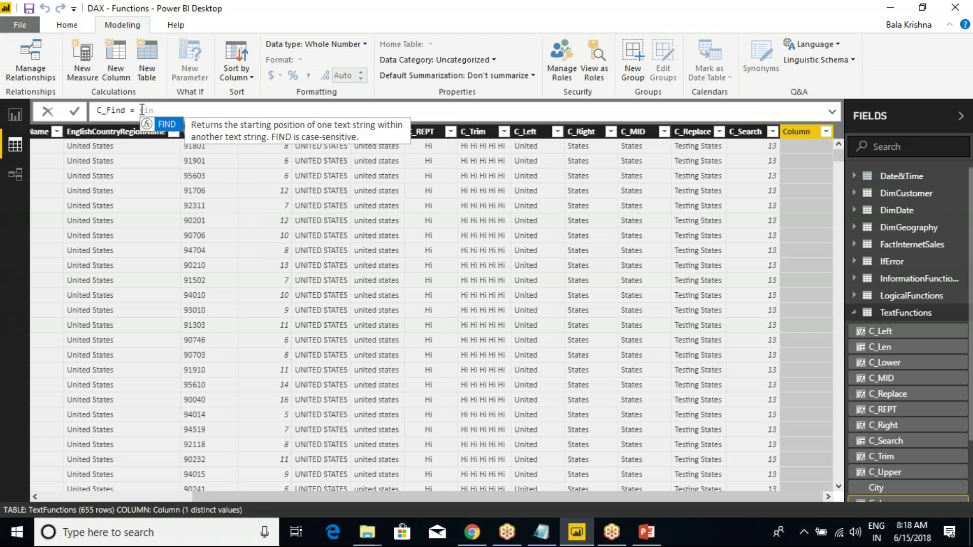
pyautogui.press('Tab')
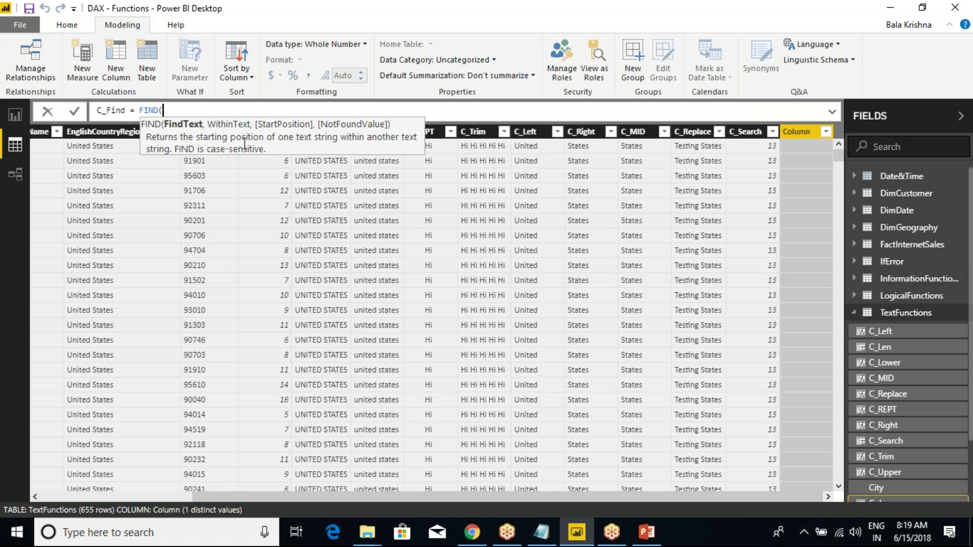
# Step: Frame the "FIND is case-sensitive" note in the function tooltip with the on-screen pen, and clear the drawing
pyautogui.hotkey('ctrl', '2')
pyautogui.moveTo(171, 143); pyautogui.dragTo(273, 158)
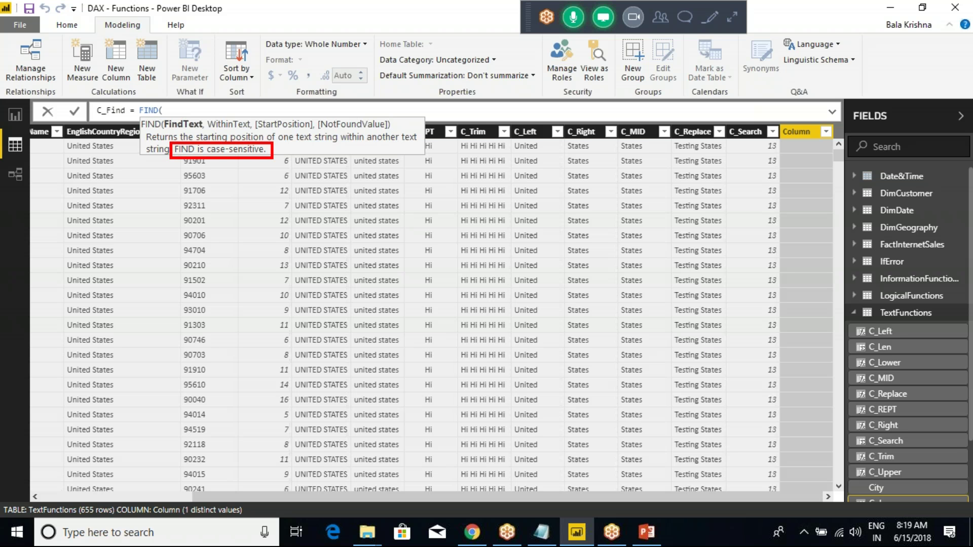
pyautogui.hotkey('ctrl', '2')
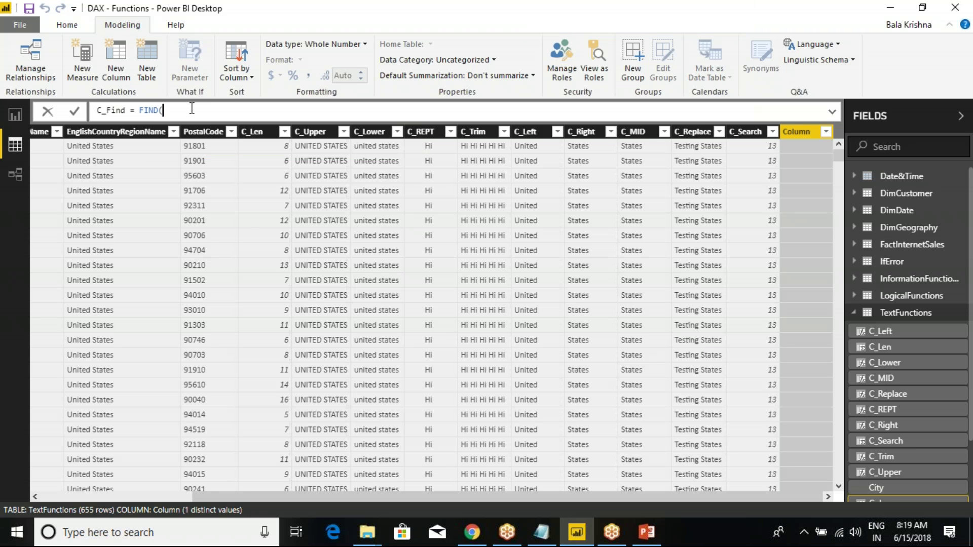
# Step: Complete the C_Find formula as FIND("S",TextFunctions[EnglishCountryRegionName],1,-1)
pyautogui.write('""')
pyautogui.write('S')
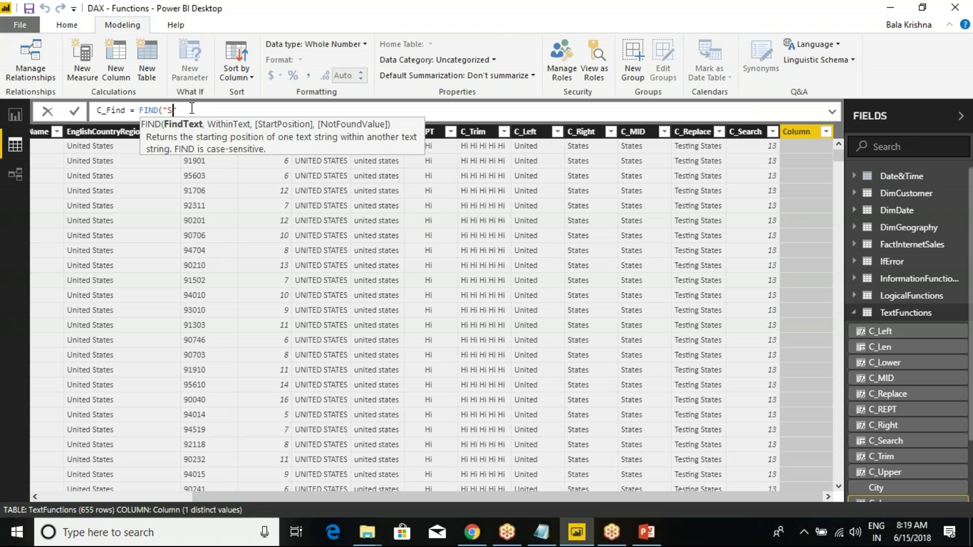
pyautogui.press('Right')
pyautogui.write(',')
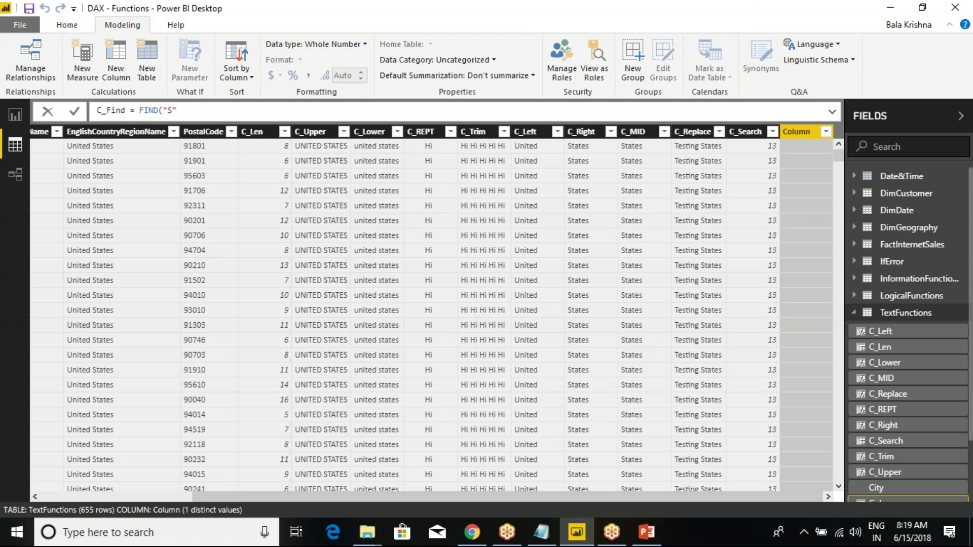
pyautogui.write('eng')
pyautogui.press('Tab')
pyautogui.write(',1,')
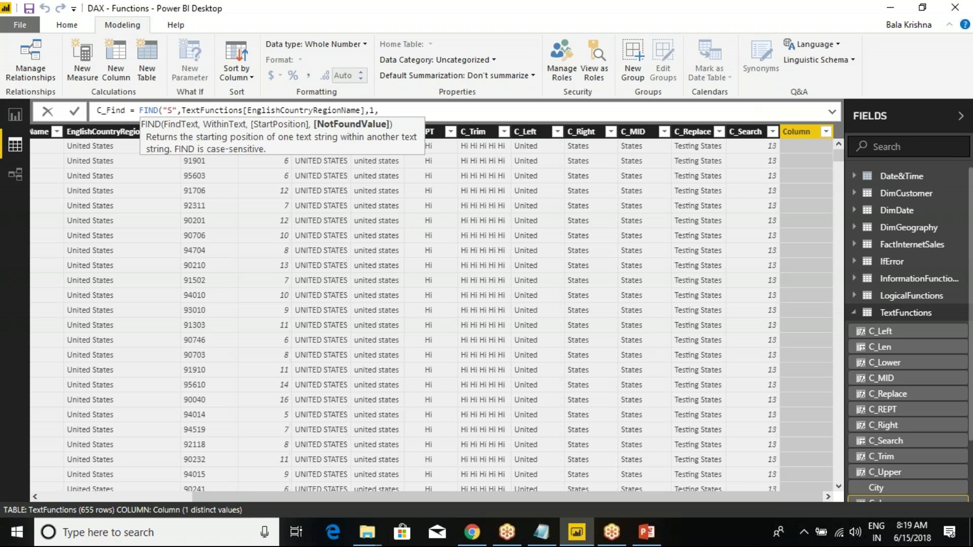
pyautogui.write('-1)')
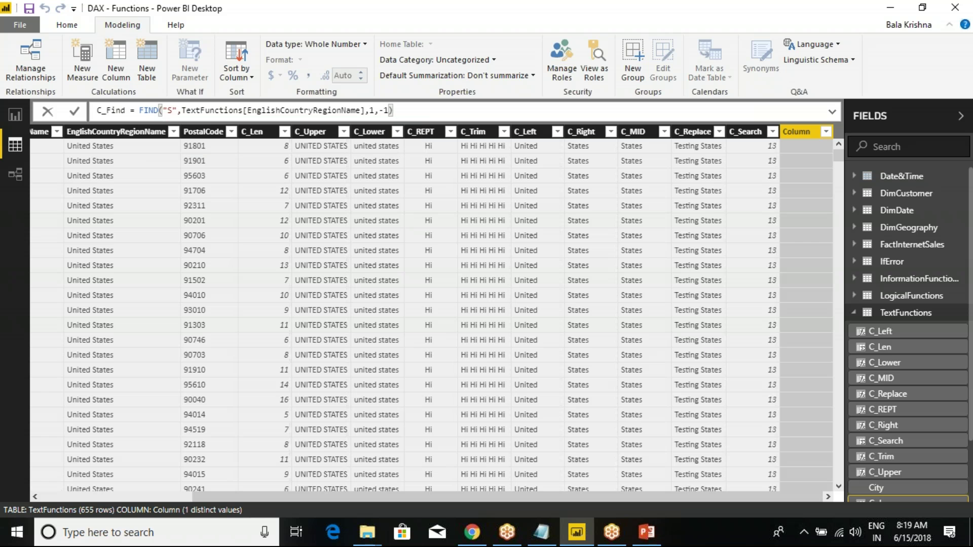
# Step: Change the C_Find search text to lowercase "s", commit the formula and check the column's values
pyautogui.click(173, 111)
pyautogui.press('Delete')
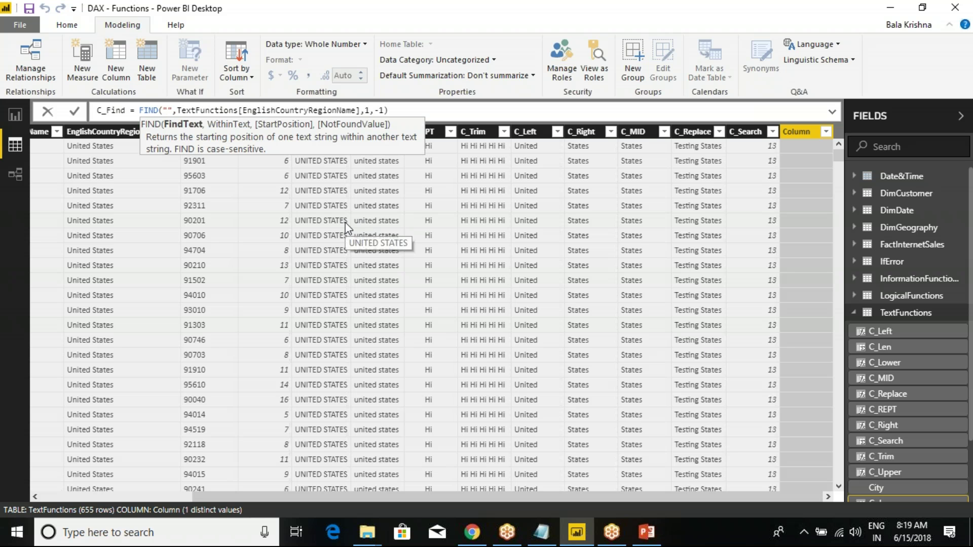
pyautogui.write('s')
pyautogui.press('Return')
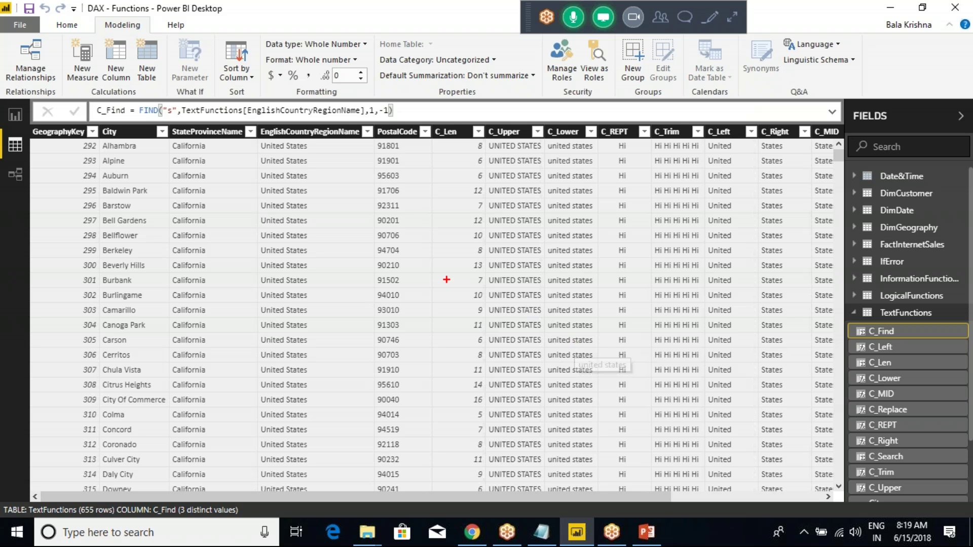
pyautogui.moveTo(289, 151)
pyautogui.mouseDown()
pyautogui.moveTo(282, 184)
pyautogui.moveTo(297, 185)
pyautogui.mouseUp()
pyautogui.press('Escape')
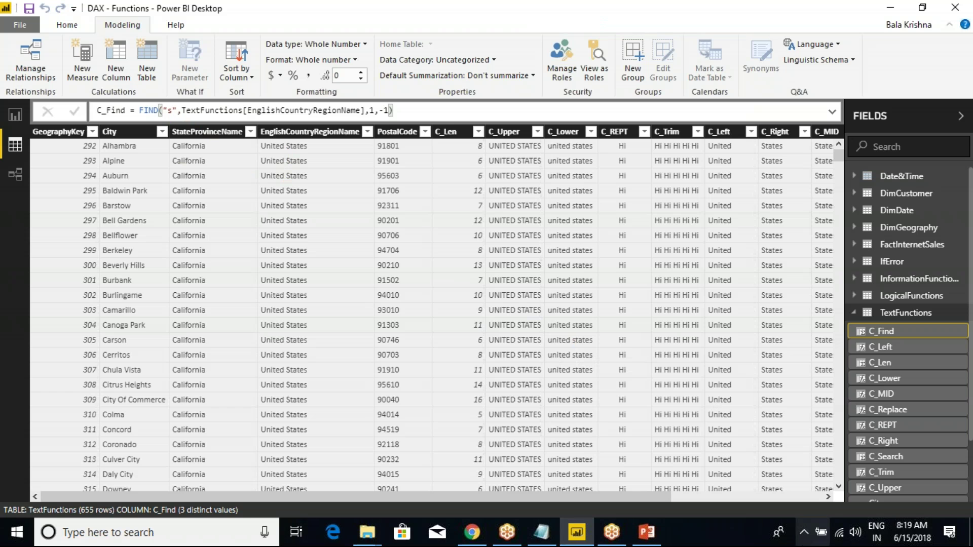
pyautogui.moveTo(429, 497); pyautogui.dragTo(625, 490)
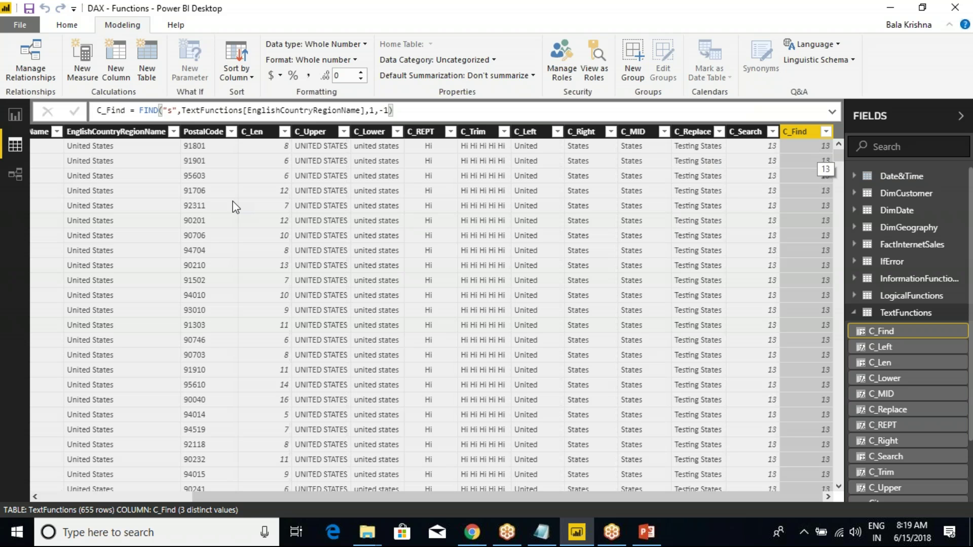
# Step: Change the C_Find search text to uppercase "S", commit it and compare the values with EnglishCountryRegionName
pyautogui.click(172, 113)
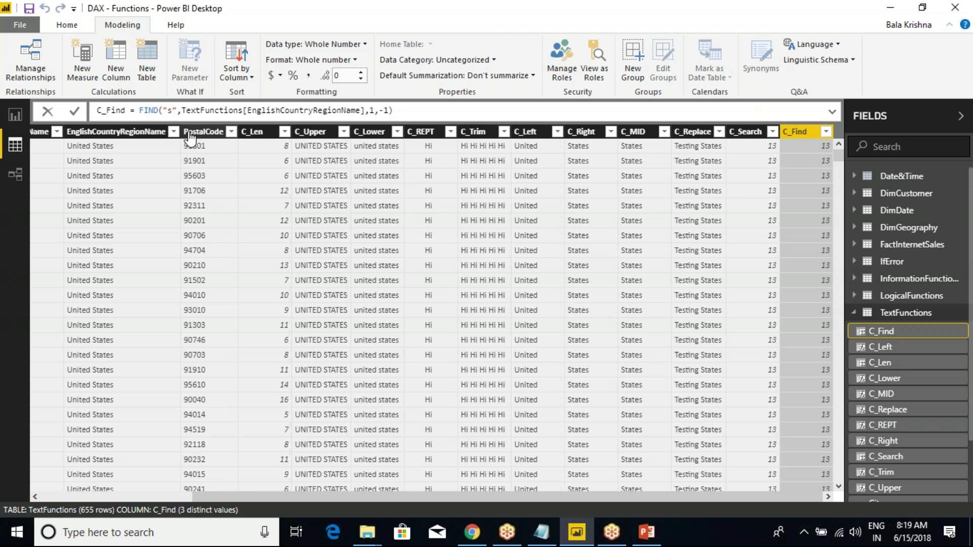
pyautogui.press('BackSpace')
pyautogui.write('S')
pyautogui.press('Return')
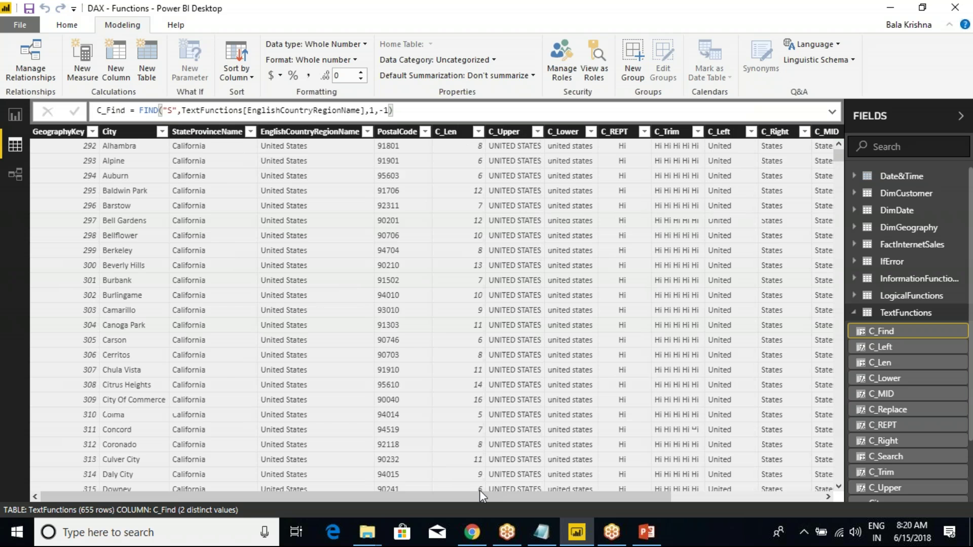
pyautogui.moveTo(476, 496); pyautogui.dragTo(685, 495)
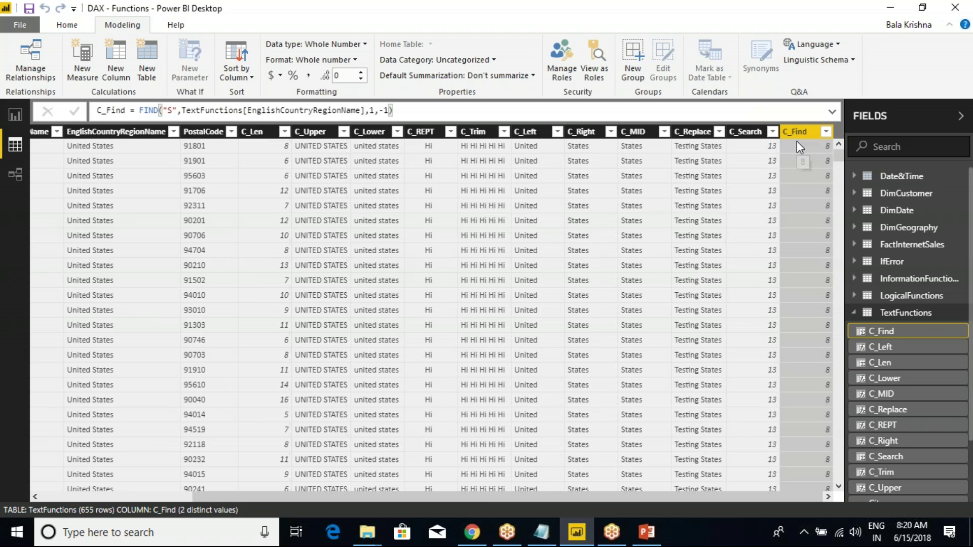
pyautogui.moveTo(357, 499); pyautogui.dragTo(223, 495)
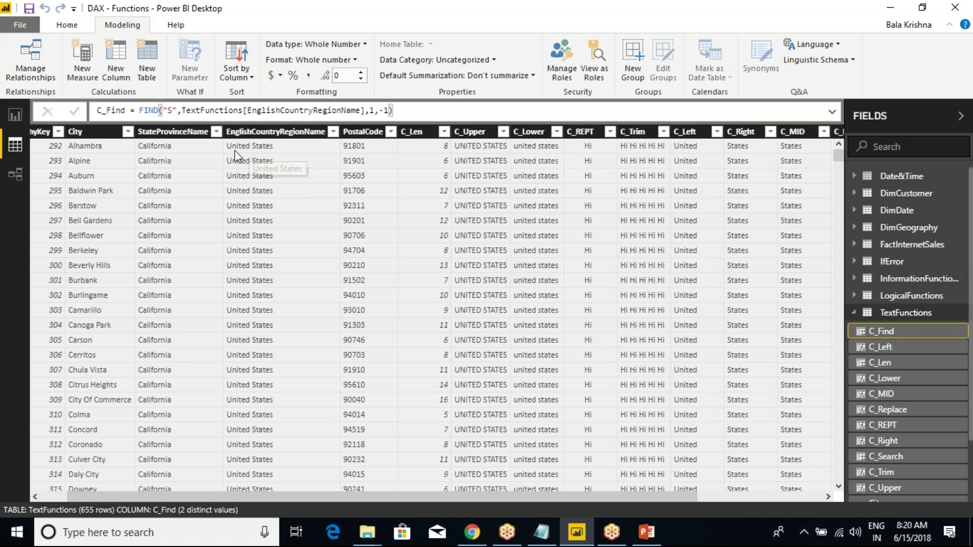
pyautogui.moveTo(221, 155); pyautogui.dragTo(293, 153)
# Step: Change the C_Find search text to uppercase "D", commit the formula and check the column's values
pyautogui.click(176, 110)
pyautogui.press('BackSpace')
pyautogui.write('D')
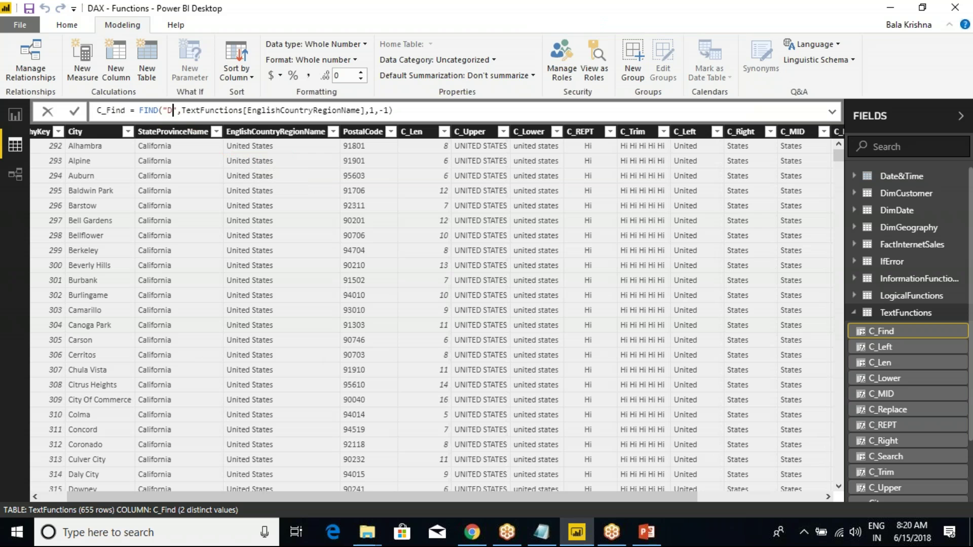
pyautogui.click(394, 110)
pyautogui.click(75, 115)
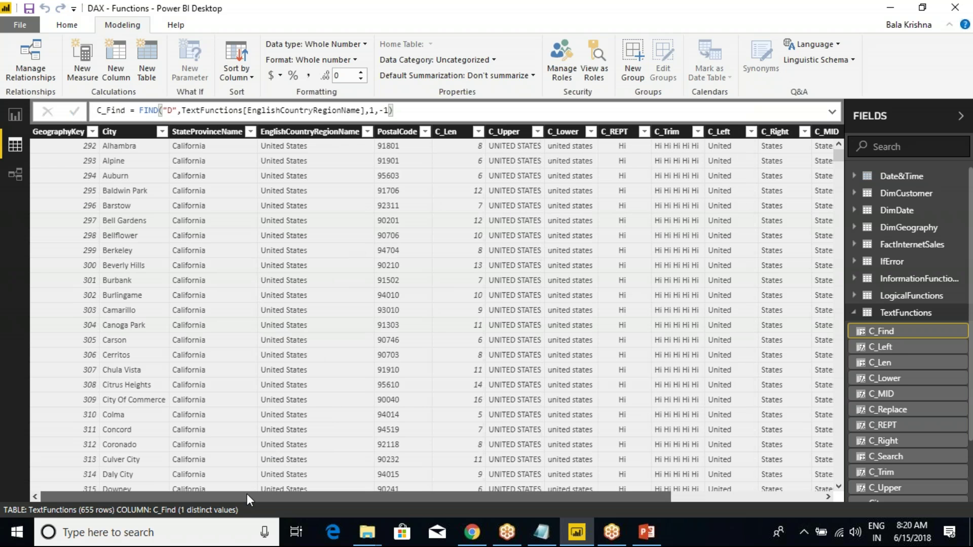
pyautogui.moveTo(248, 494); pyautogui.dragTo(401, 494)
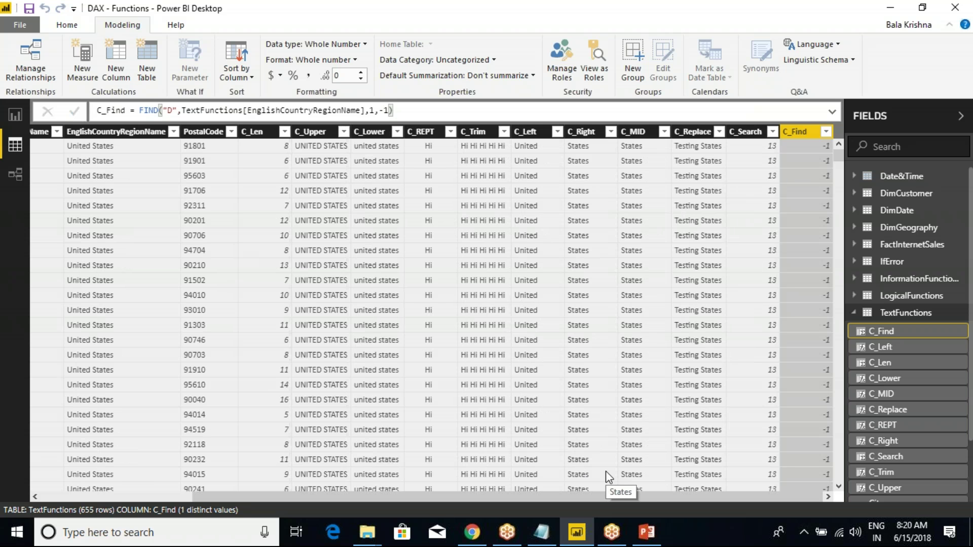
# Step: Link the C_Search and C_Find column headings with an on-screen pen bracket, and mark the values below them
pyautogui.hotkey('ctrl', '2')
pyautogui.moveTo(745, 130)
pyautogui.mouseDown()
pyautogui.moveTo(734, 75)
pyautogui.moveTo(793, 70)
pyautogui.moveTo(800, 105)
pyautogui.moveTo(781, 109)
pyautogui.moveTo(814, 103)
pyautogui.mouseUp()
pyautogui.moveTo(721, 108); pyautogui.dragTo(751, 109)
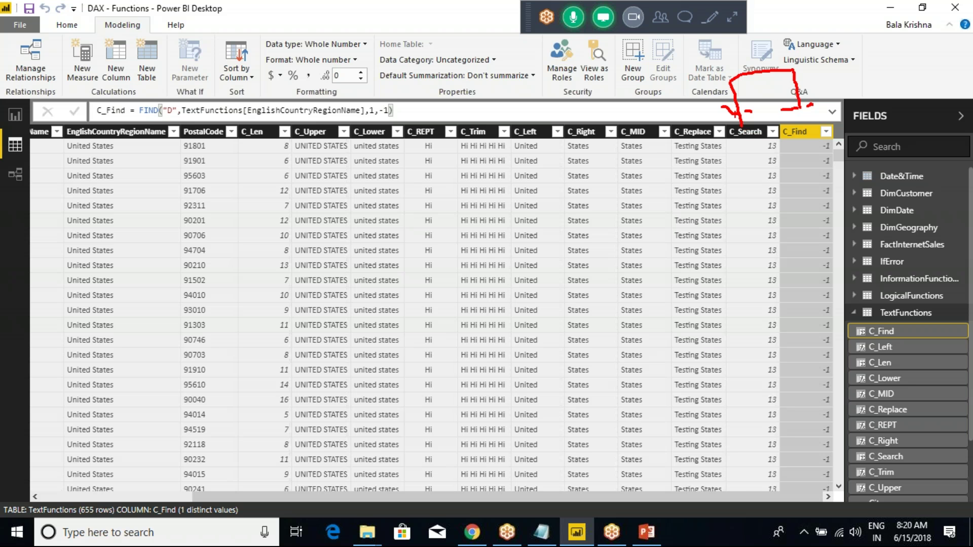
pyautogui.moveTo(754, 146)
pyautogui.mouseDown()
pyautogui.moveTo(752, 178)
pyautogui.moveTo(742, 179)
pyautogui.mouseUp()
pyautogui.click(765, 177)
pyautogui.moveTo(814, 145); pyautogui.dragTo(813, 169)
# Step: Copy REPLACE from the PowerPoint Text Functions slide into the Notepad Class Notes list, on a line below LOWER
pyautogui.click(541, 532)
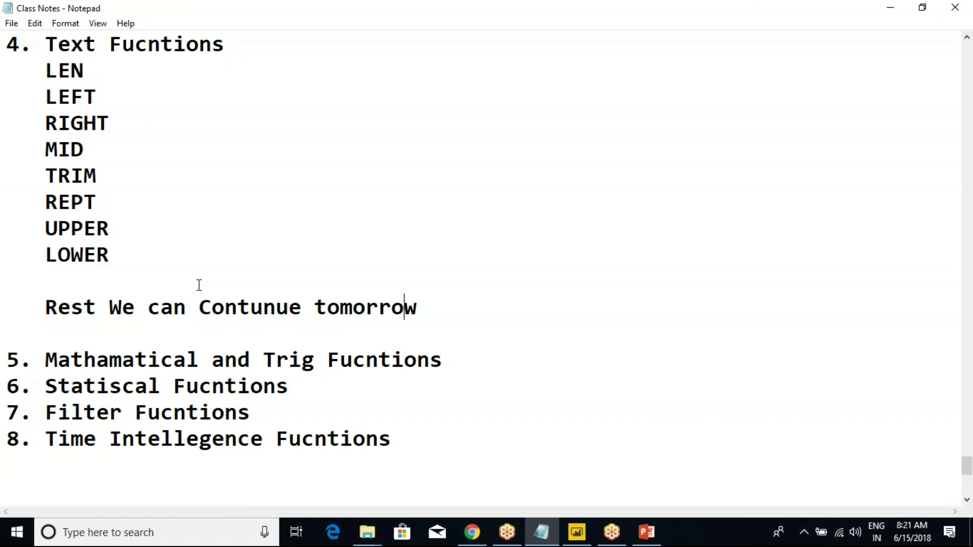
pyautogui.hotkey('alt', 'Tab')
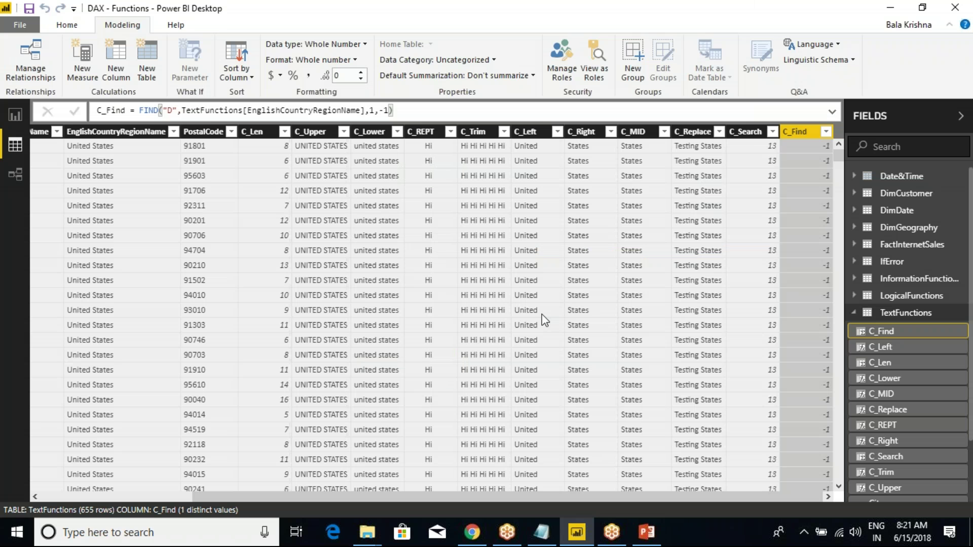
pyautogui.click(646, 532)
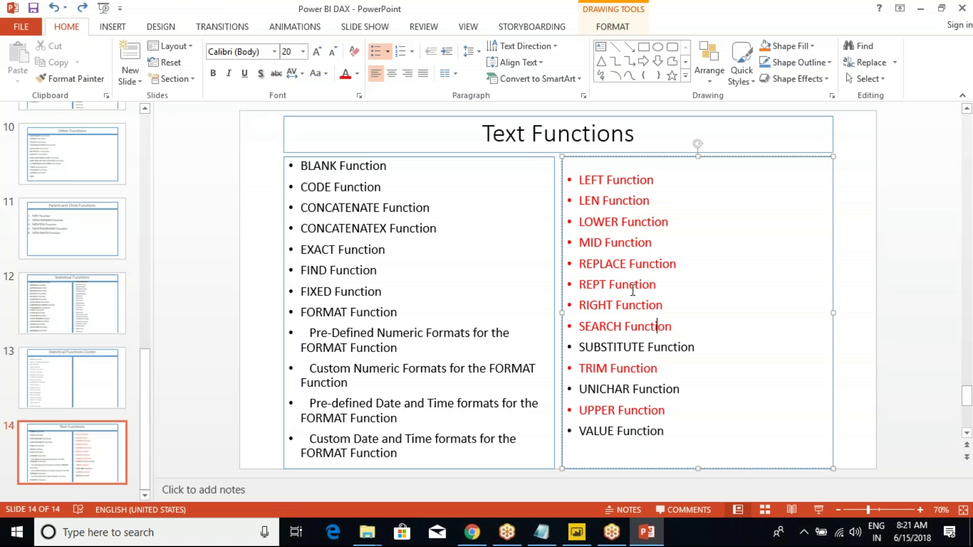
pyautogui.doubleClick(610, 262)
pyautogui.hotkey('ctrl', 'c')
pyautogui.hotkey('alt', 'Tab')
pyautogui.hotkey('alt', 'Tab')
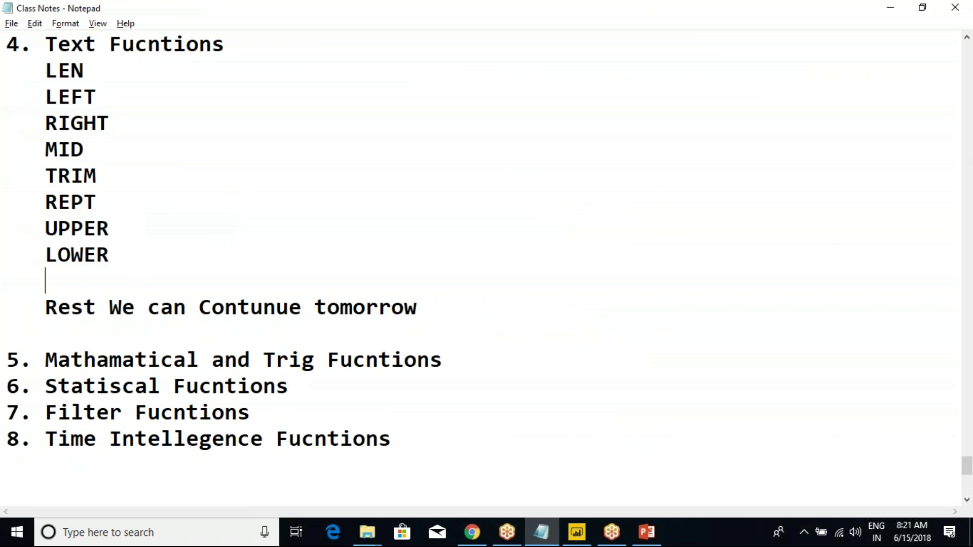
pyautogui.hotkey('ctrl', 'v')
pyautogui.press('Return')
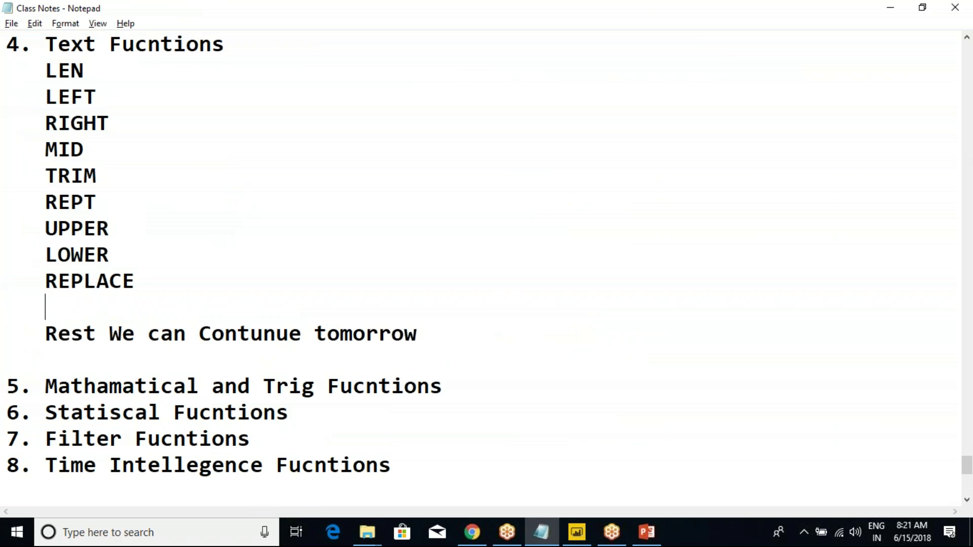
# Step: Copy SEARCH from the PowerPoint slide into the Notepad Class Notes list, on a line below REPLACE
pyautogui.hotkey('alt', 'Tab')
pyautogui.doubleClick(602, 324)
pyautogui.hotkey('ctrl', 'c')
pyautogui.hotkey('alt', 'Tab')
pyautogui.hotkey('ctrl', 'v')
pyautogui.press('Return')
# Step: Add FIND and SUBSTITUTE on separate lines below SEARCH in the Text Functions notes
pyautogui.write('FIND')
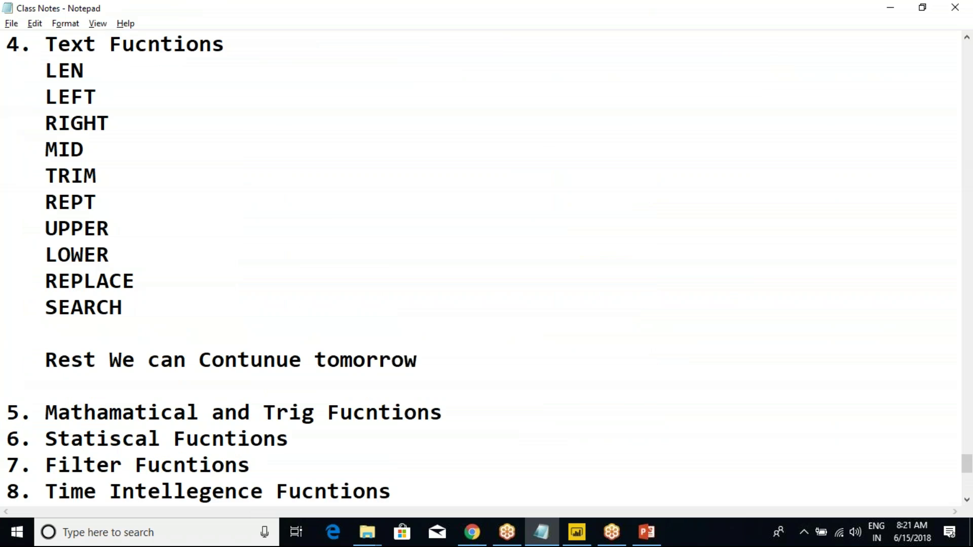
pyautogui.press('Return')
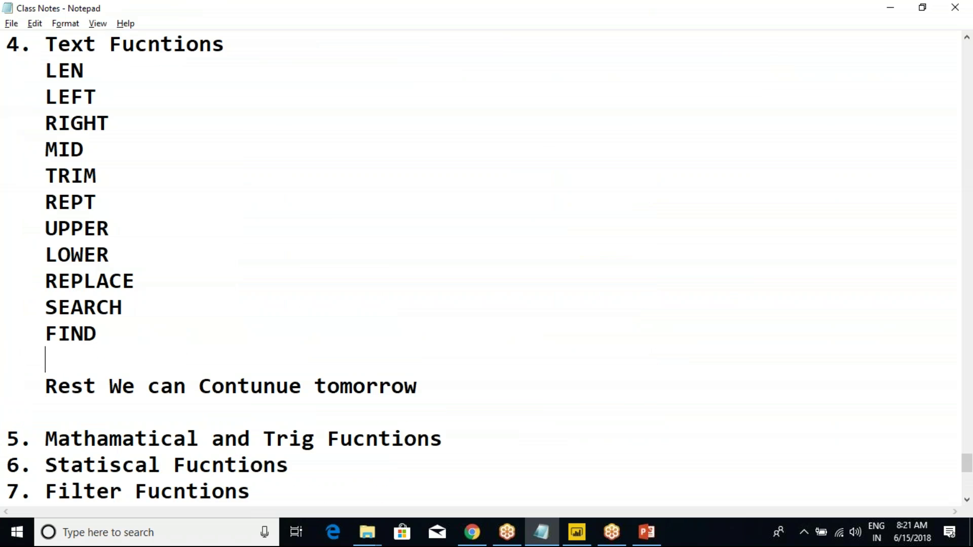
pyautogui.write('SUBSTIT')
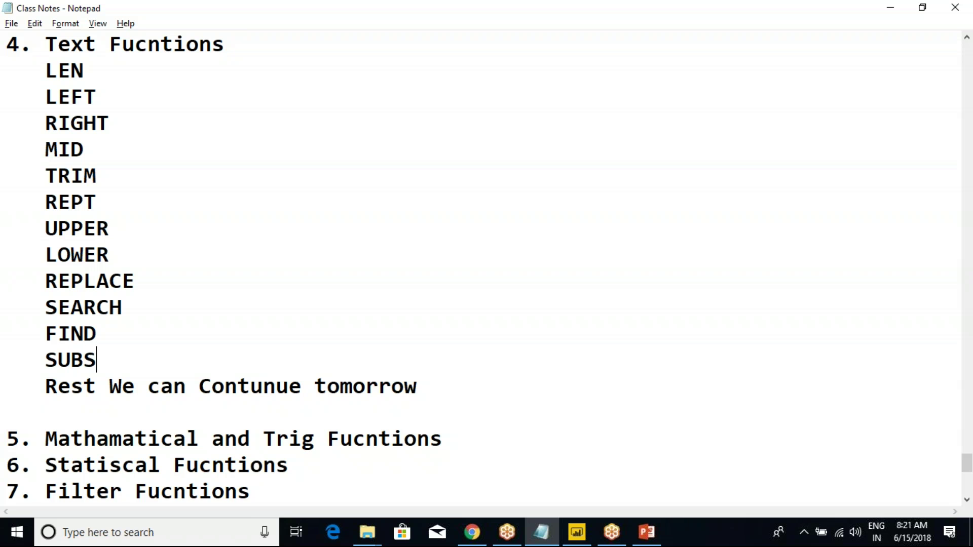
pyautogui.write('TE')
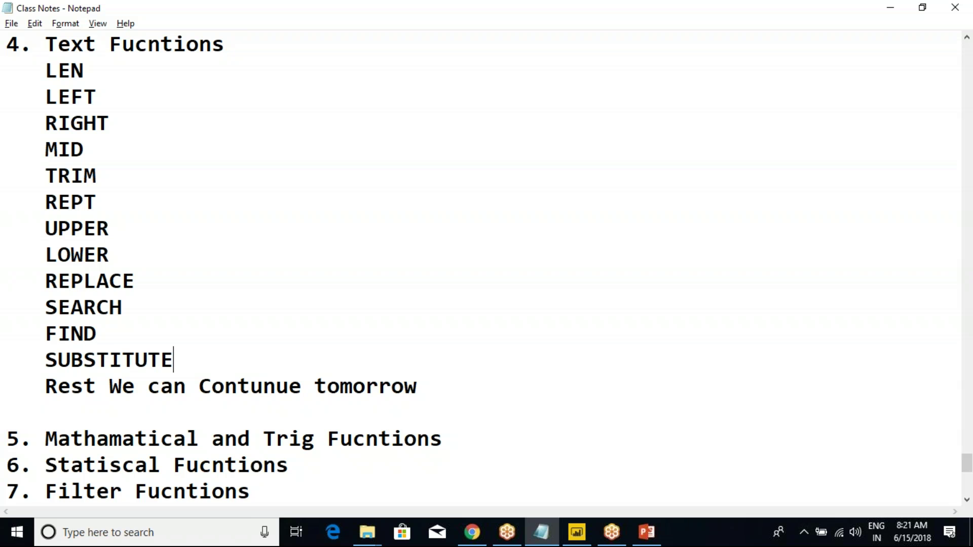
# Step: Switch to the PowerPoint Text Functions slide and colour the word SUBSTITUTE red
pyautogui.hotkey('alt', 'Tab')
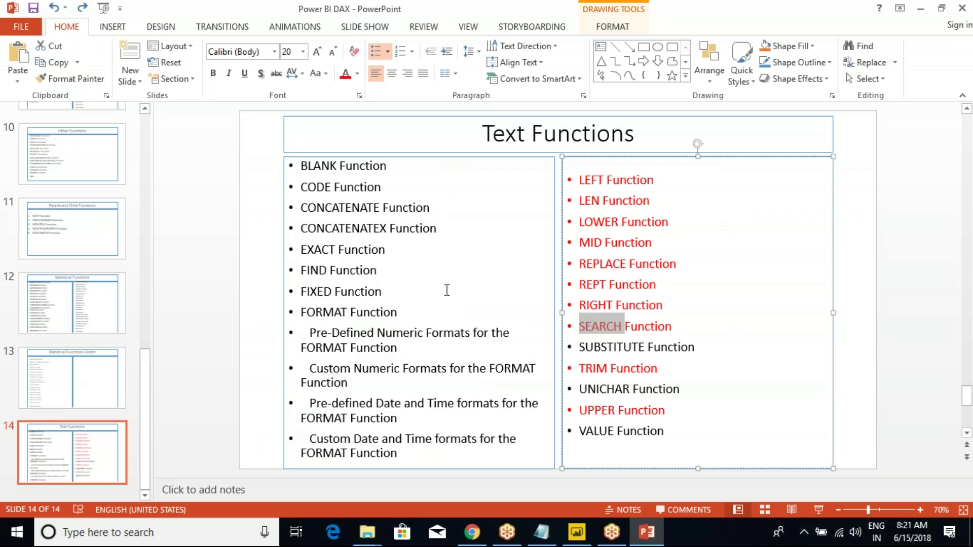
pyautogui.doubleClick(611, 347)
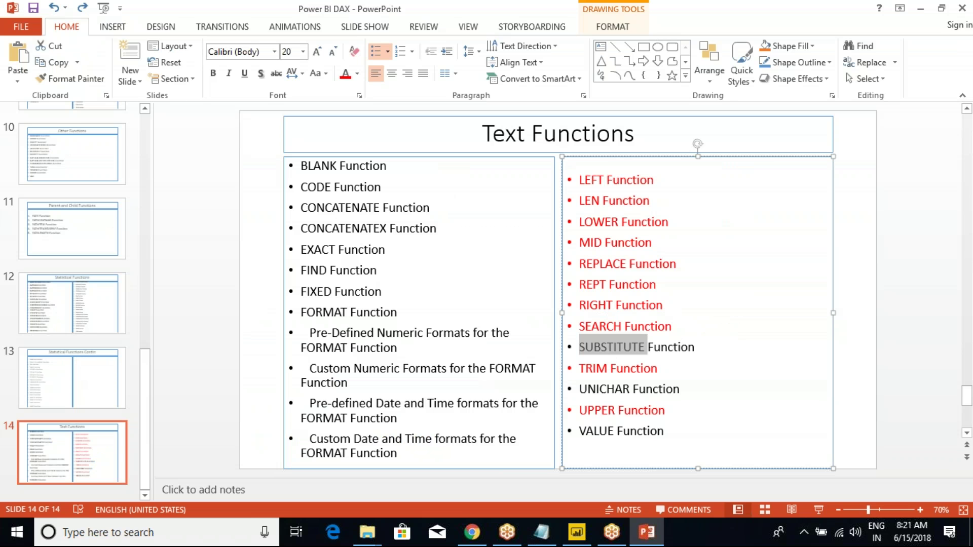
pyautogui.click(346, 74)
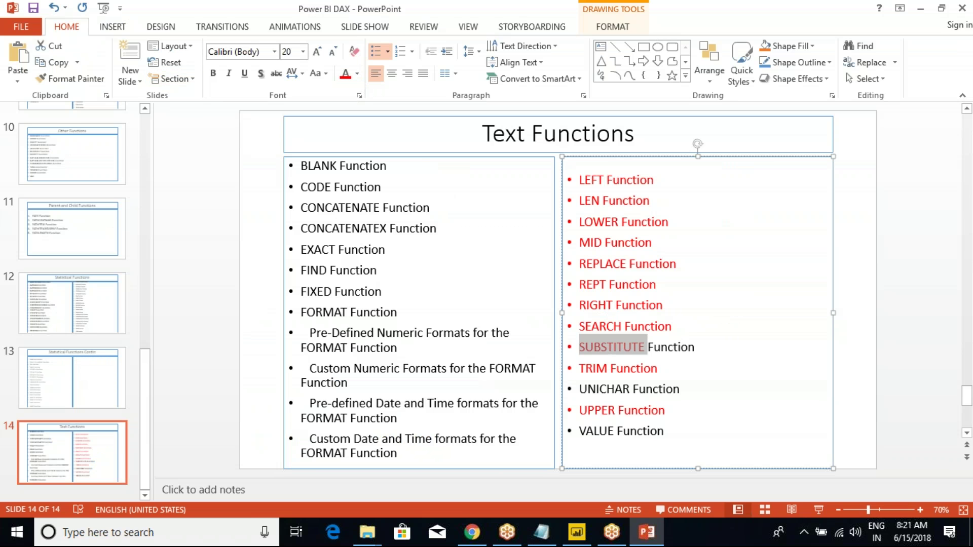
# Step: Colour the word FIND and the rest of the SUBSTITUTE Function line red on the Text Functions slide
pyautogui.doubleClick(306, 273)
pyautogui.click(346, 74)
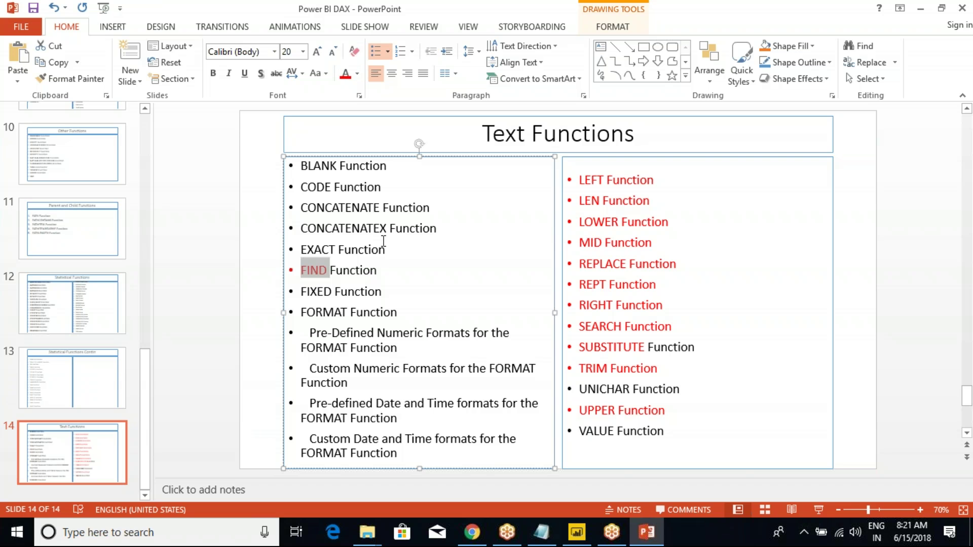
pyautogui.doubleClick(659, 347)
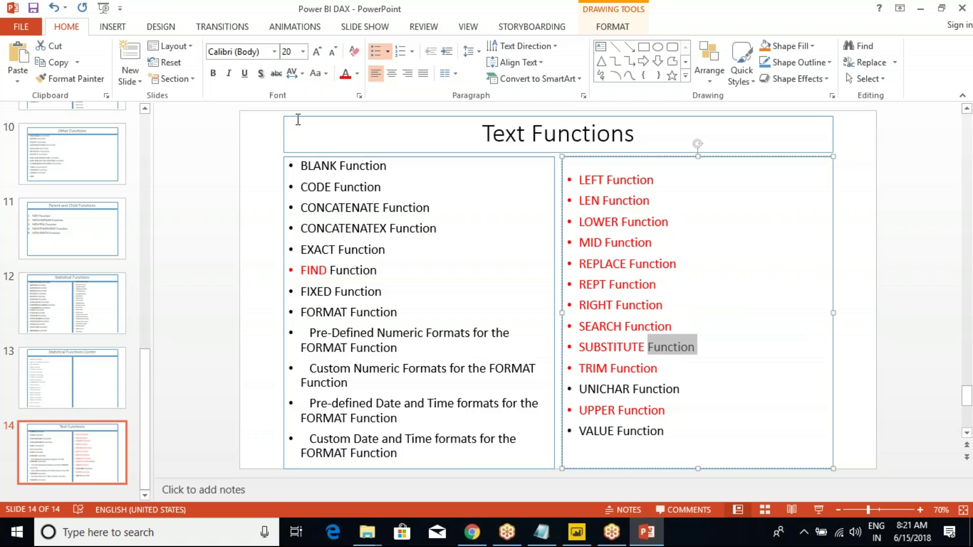
pyautogui.doubleClick(618, 347)
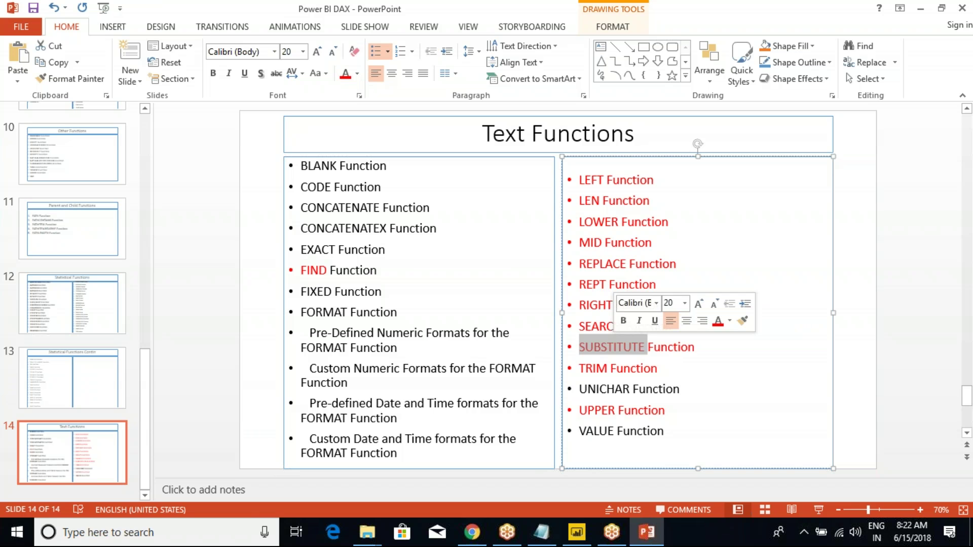
pyautogui.click(637, 349)
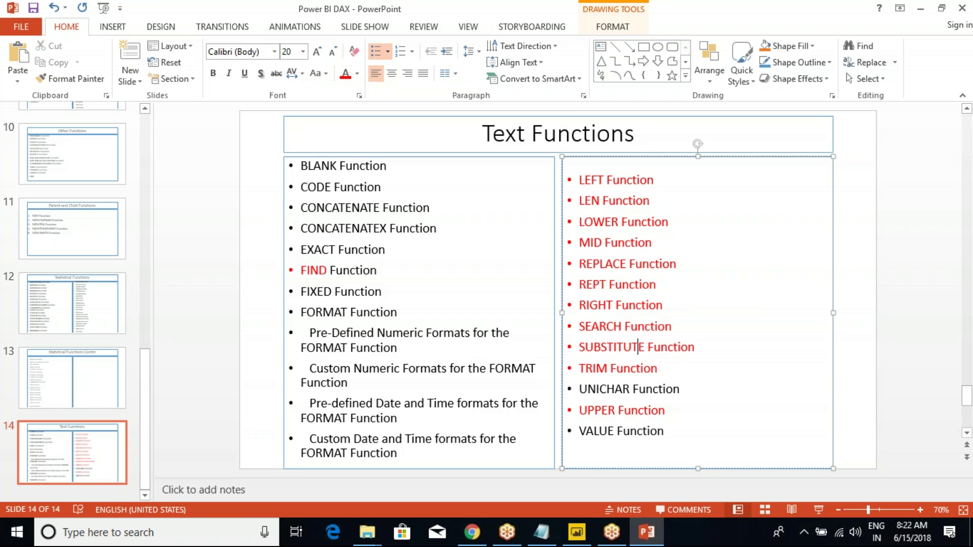
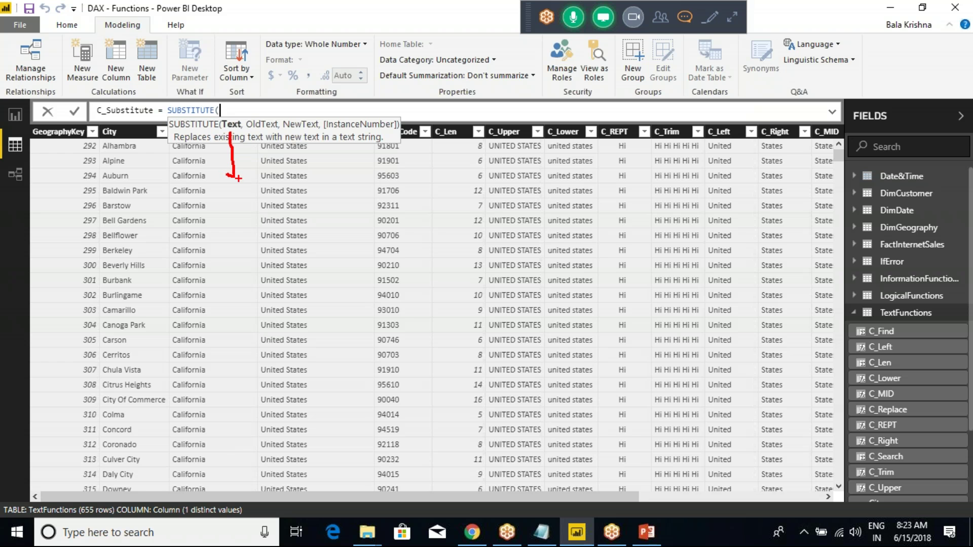
# Step: Mark the Text, OldText, NewText and InstanceNumber arguments in the SUBSTITUTE syntax hint with red strokes and clear the marks
pyautogui.moveTo(269, 133); pyautogui.dragTo(267, 171)
pyautogui.moveTo(305, 134); pyautogui.dragTo(315, 181)
pyautogui.moveTo(374, 135); pyautogui.dragTo(365, 163)
pyautogui.moveTo(362, 70)
pyautogui.mouseDown()
pyautogui.moveTo(362, 108)
pyautogui.moveTo(377, 106)
pyautogui.mouseUp()
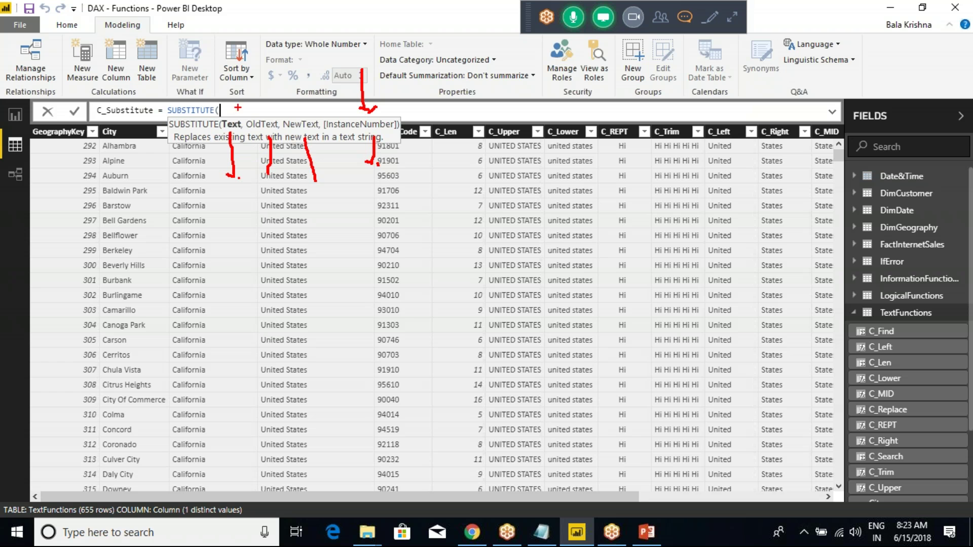
pyautogui.moveTo(228, 115)
pyautogui.mouseDown()
pyautogui.moveTo(214, 130)
pyautogui.moveTo(243, 127)
pyautogui.moveTo(219, 101)
pyautogui.moveTo(234, 104)
pyautogui.mouseUp()
pyautogui.press('Escape')
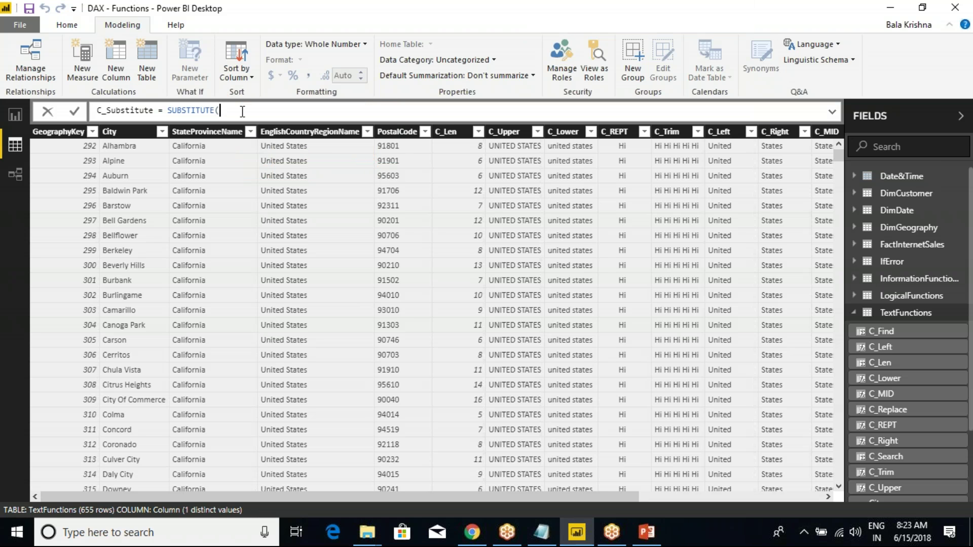
# Step: Complete the C_Substitute argument list with TextFunctions[EnglishCountryRegionName], two empty strings and instance number 1
pyautogui.write('Eng')
pyautogui.press('Tab')
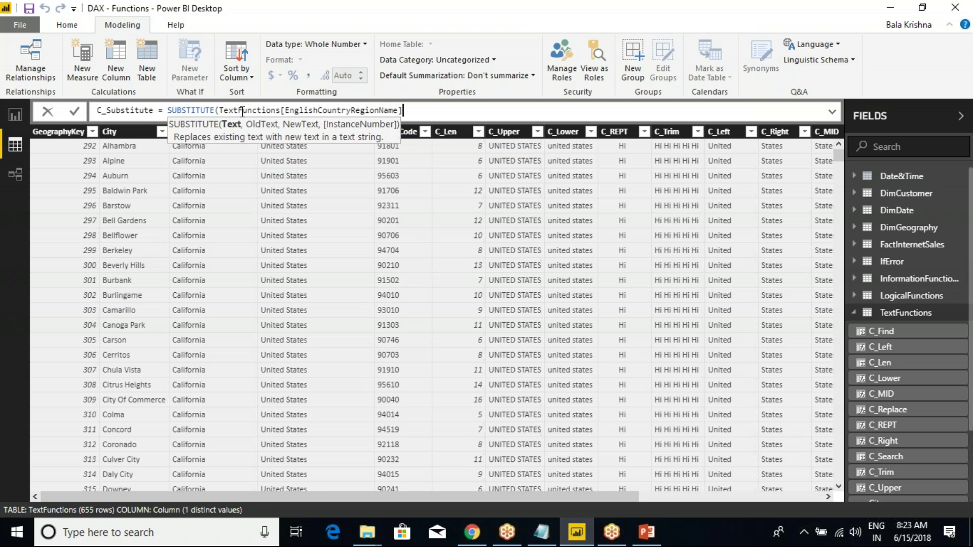
pyautogui.write(',')
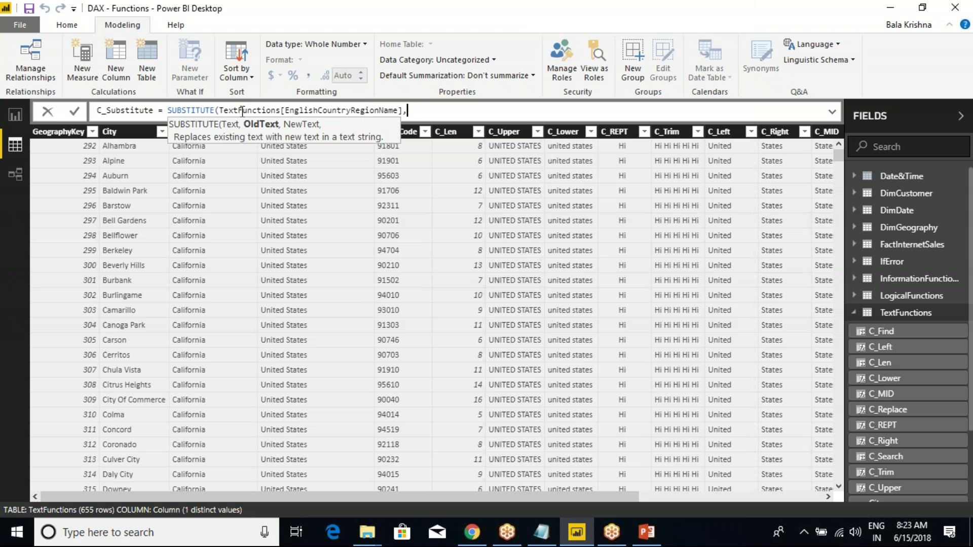
pyautogui.write('"",""')
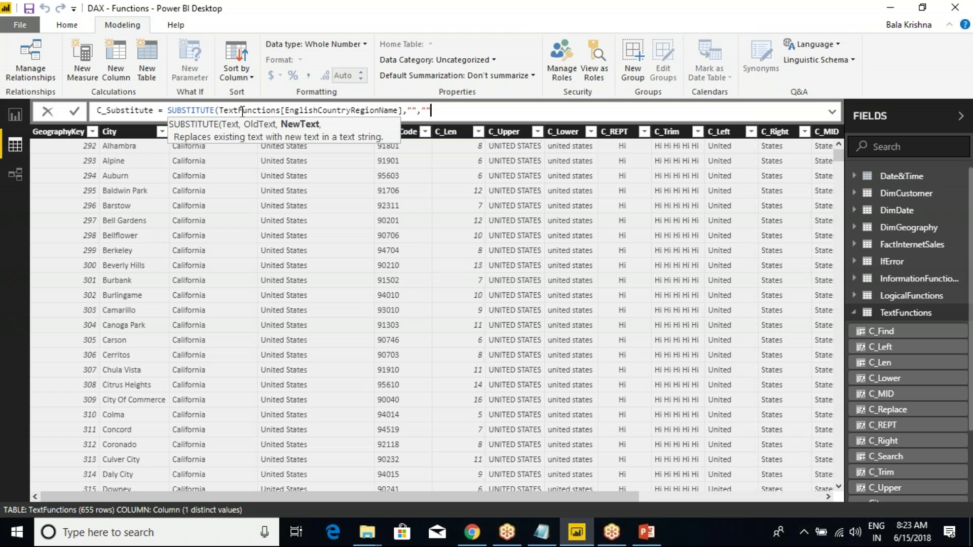
pyautogui.write(',1)')
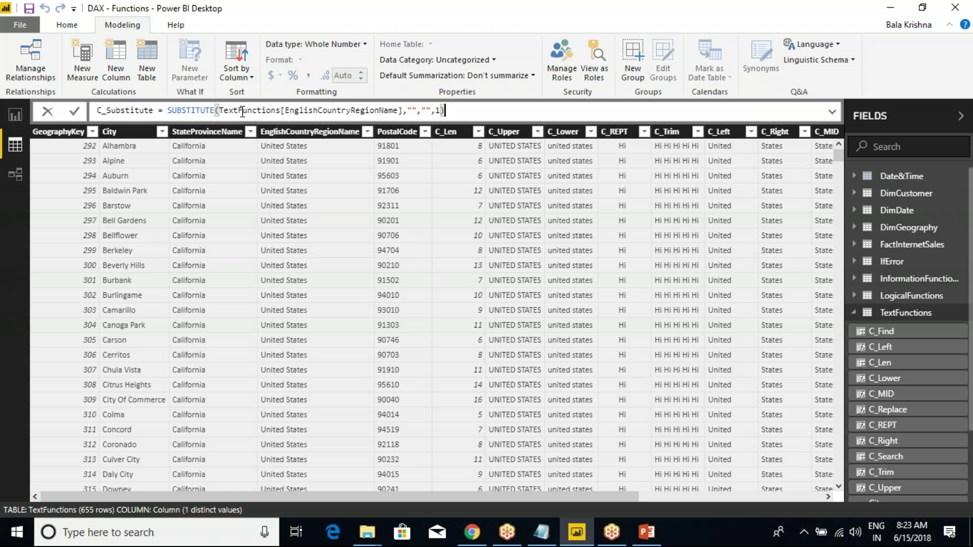
# Step: Fill in "States" as the old text and "Testing" as the new text, and commit the C_Substitute formula
pyautogui.click(413, 110)
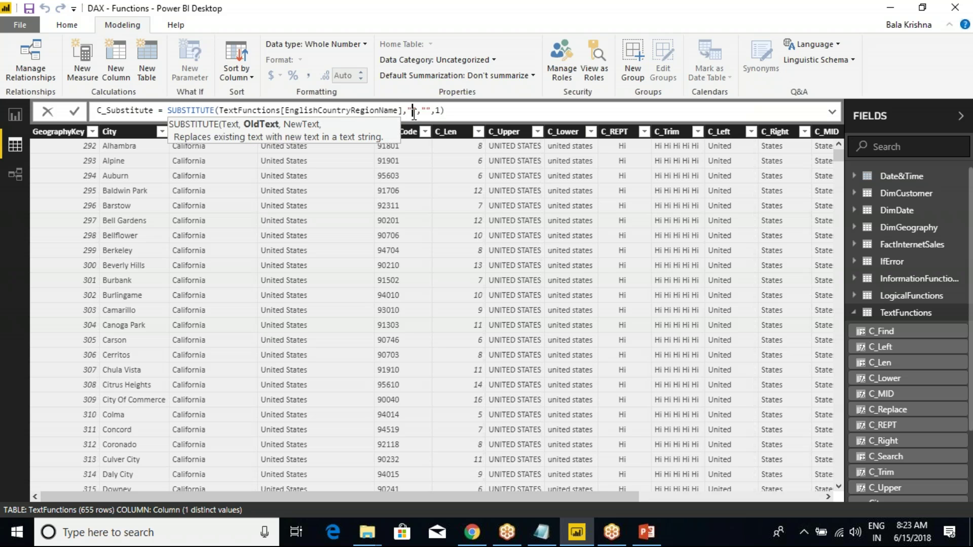
pyautogui.write('States')
pyautogui.click(454, 111)
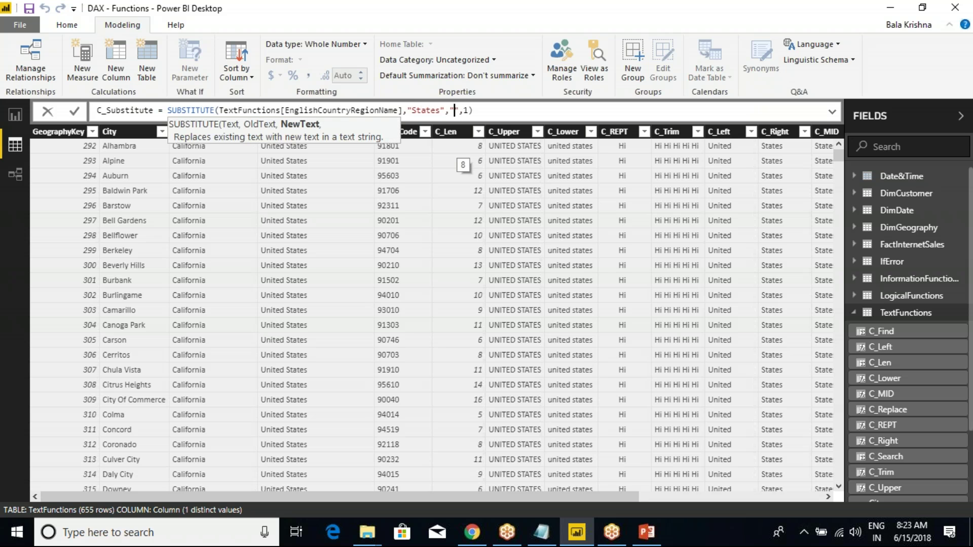
pyautogui.write('Testi')
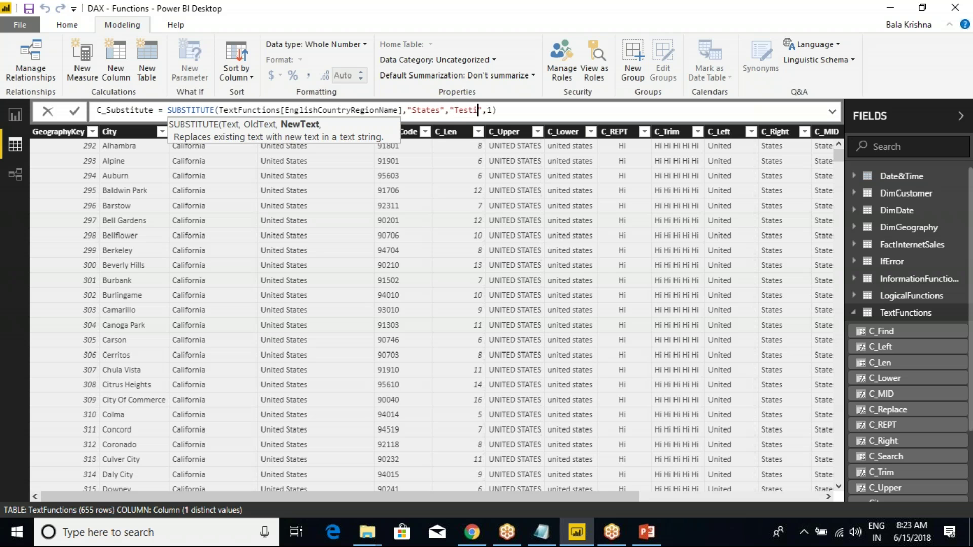
pyautogui.write('ng')
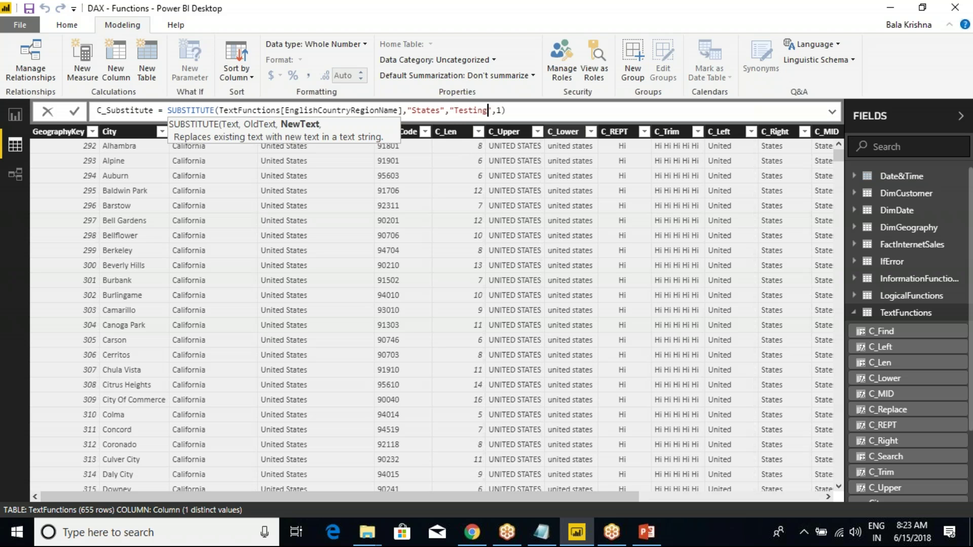
pyautogui.click(516, 110)
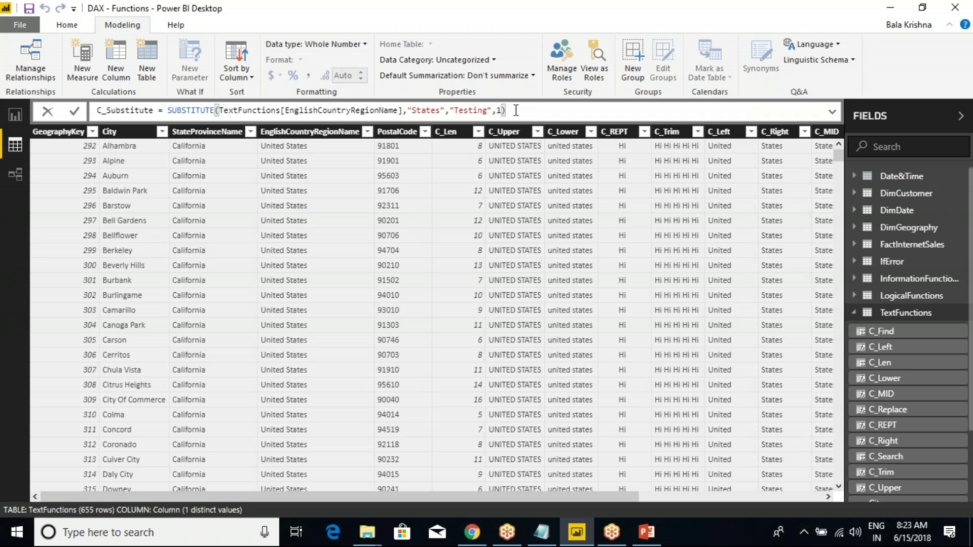
pyautogui.press('Return')
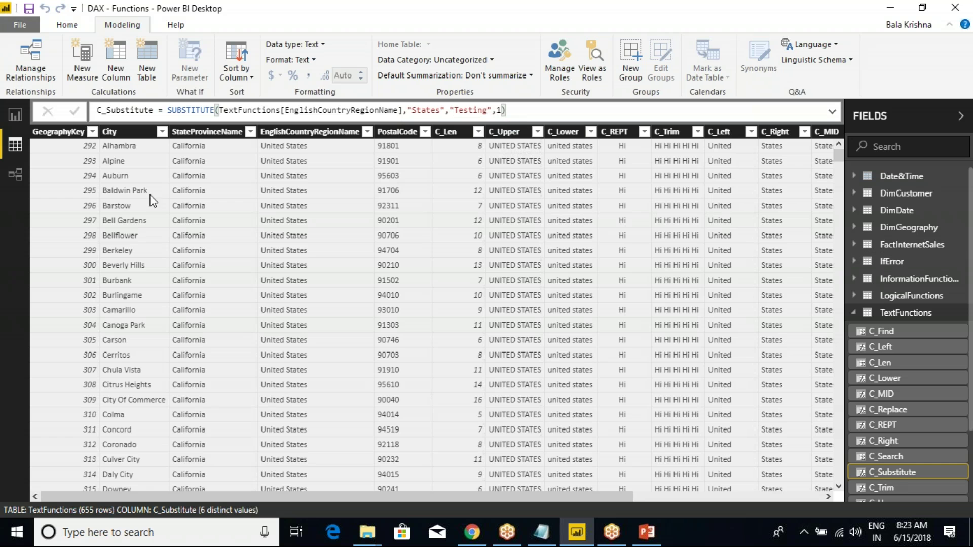
# Step: Change the old text in the C_Substitute formula to lowercase "states", commit it and view the column's values
pyautogui.moveTo(288, 501); pyautogui.dragTo(573, 494)
pyautogui.click(332, 167)
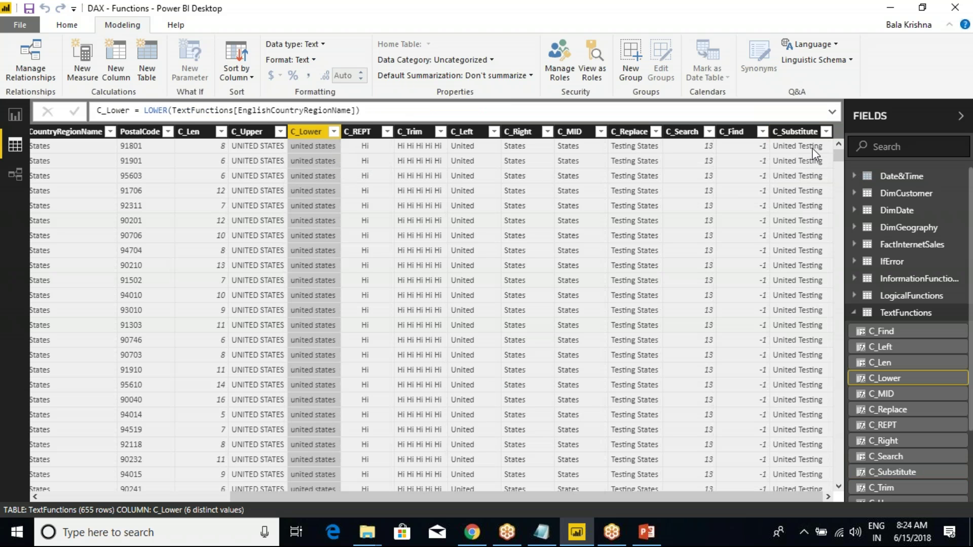
pyautogui.click(789, 132)
pyautogui.click(419, 111)
pyautogui.press('BackSpace')
pyautogui.write('stitut')
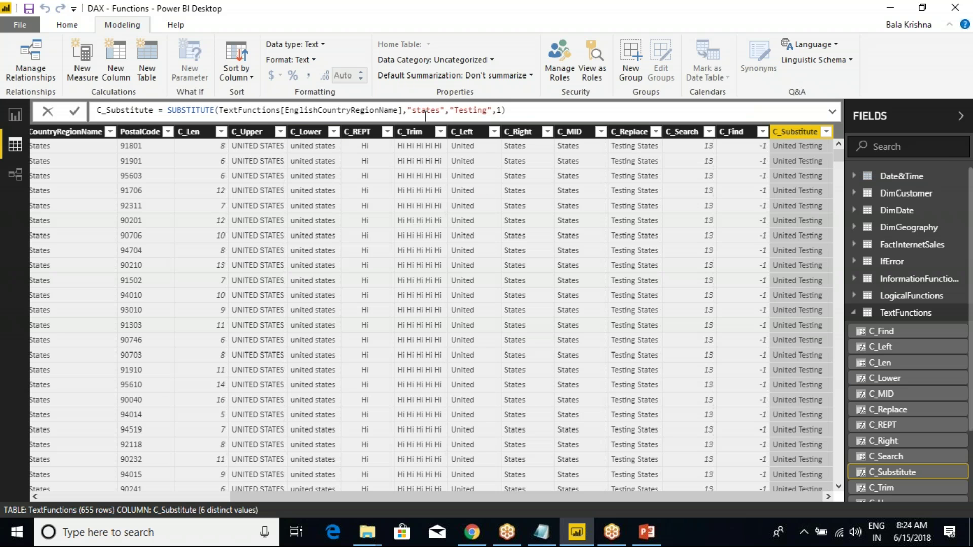
pyautogui.click(520, 111)
pyautogui.press('Return')
pyautogui.moveTo(478, 500); pyautogui.dragTo(759, 496)
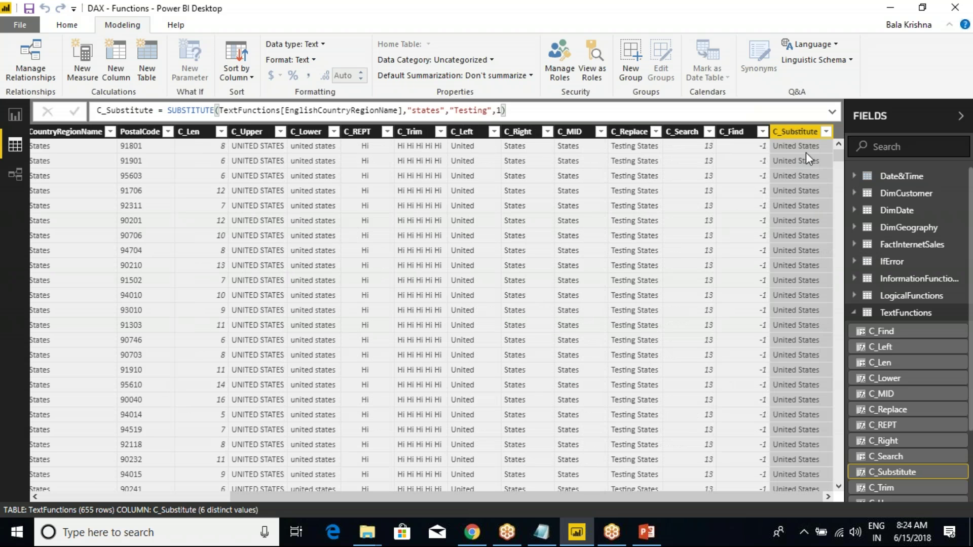
# Step: Restore the capital S so the C_Substitute formula searches for "States", and commit it
pyautogui.click(413, 110)
pyautogui.write('S')
pyautogui.press('Return')
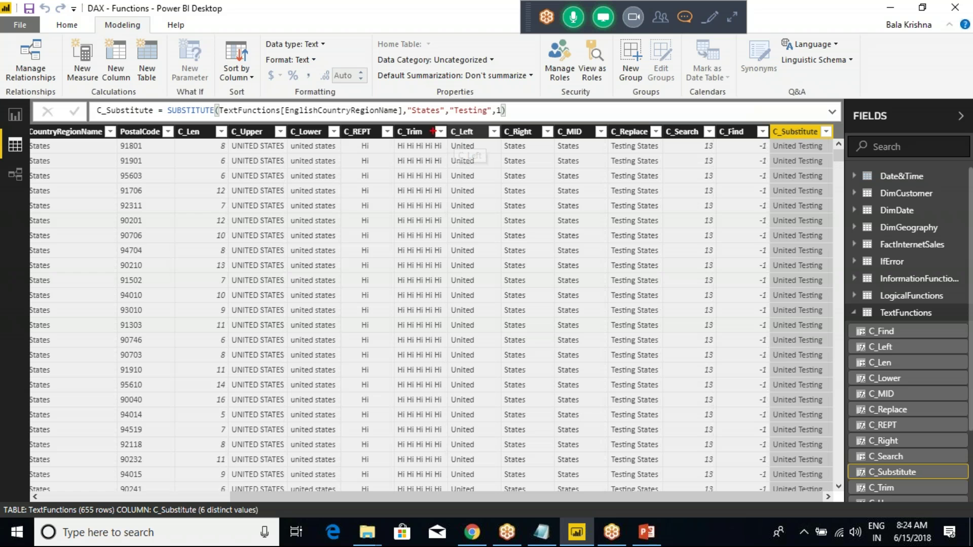
# Step: Mark the C_Substitute formula's arguments and the column's first value with red strokes and clear the marks
pyautogui.moveTo(351, 117); pyautogui.dragTo(343, 152)
pyautogui.moveTo(424, 113); pyautogui.dragTo(426, 151)
pyautogui.moveTo(472, 112); pyautogui.dragTo(471, 143)
pyautogui.moveTo(807, 142)
pyautogui.mouseDown()
pyautogui.moveTo(755, 143)
pyautogui.moveTo(768, 153)
pyautogui.moveTo(834, 151)
pyautogui.moveTo(814, 146)
pyautogui.mouseUp()
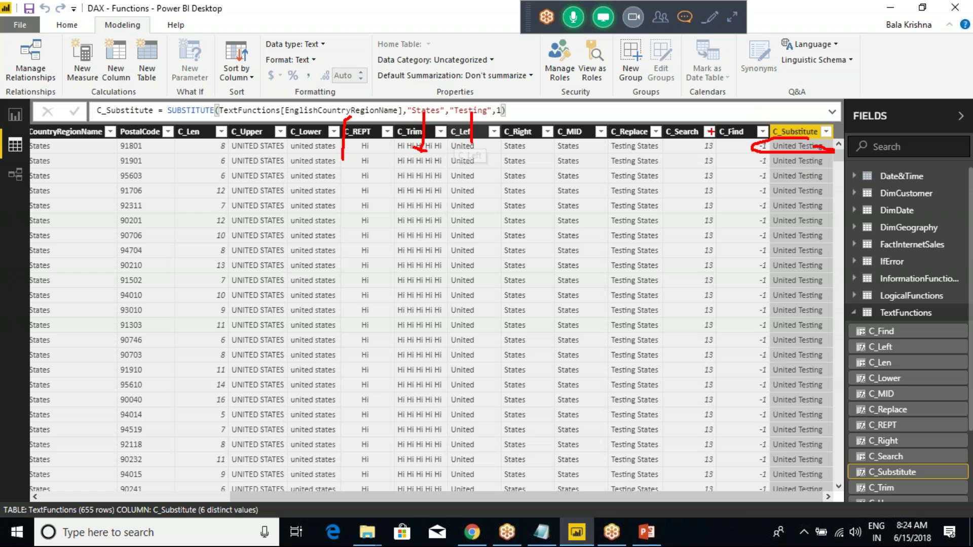
pyautogui.press('Escape')
# Step: Set the old text argument of C_Substitute to "states" with a lowercase s and commit the formula
pyautogui.click(413, 110)
pyautogui.press('Delete')
pyautogui.write('s')
pyautogui.click(506, 110)
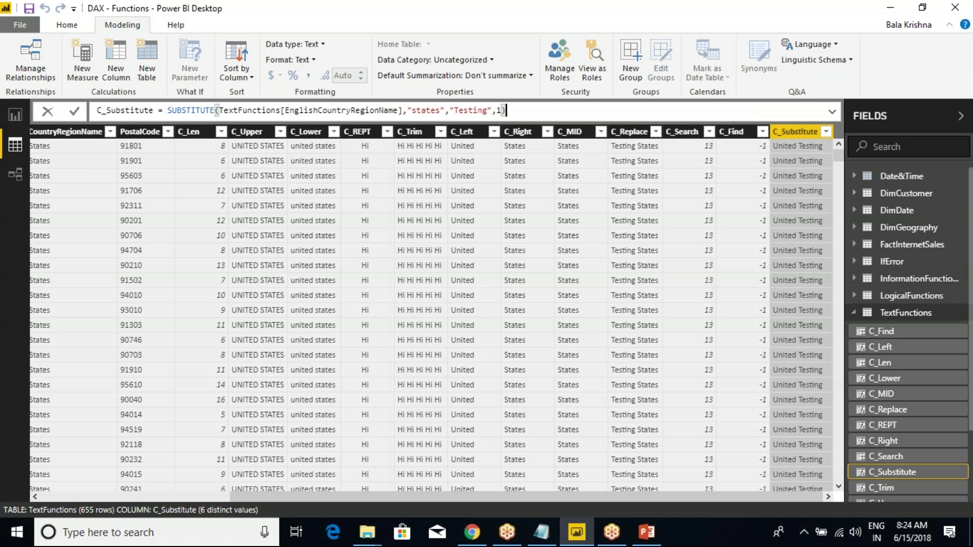
pyautogui.press('Return')
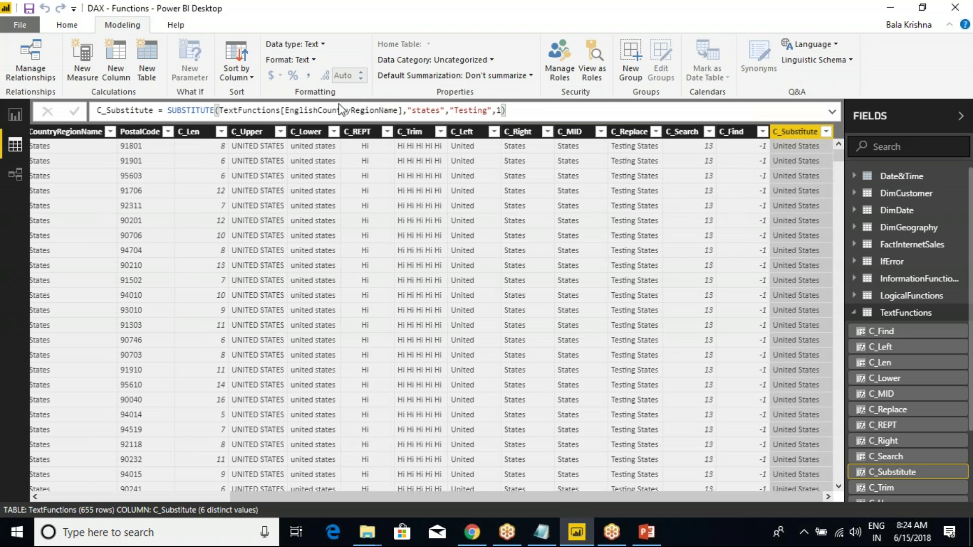
# Step: Copy and clear the SUBSTITUTE arguments to bring up the syntax hint, paste them back and commit the formula
pyautogui.click(524, 112)
pyautogui.moveTo(523, 111); pyautogui.dragTo(218, 112)
pyautogui.hotkey('ctrl', 'c')
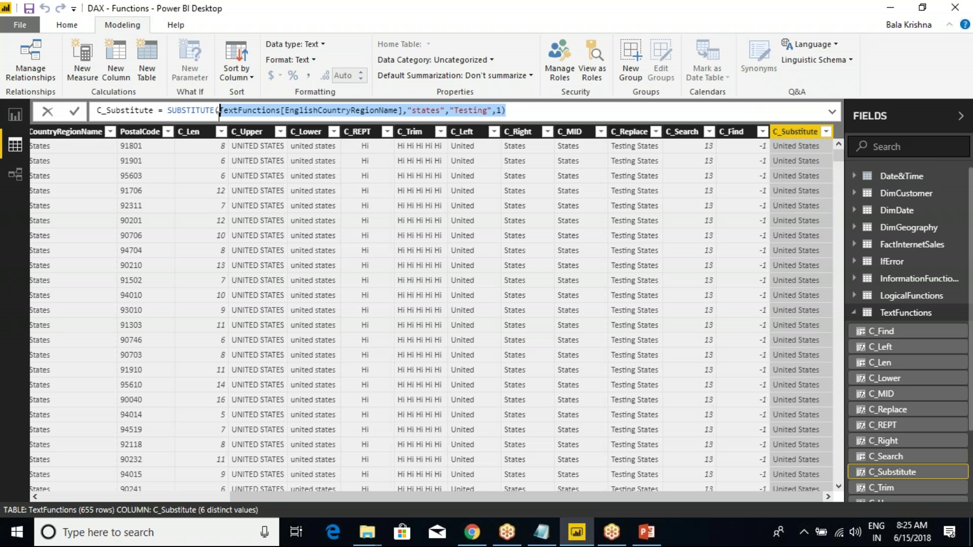
pyautogui.press('BackSpace')
pyautogui.press('BackSpace')
pyautogui.write('(')
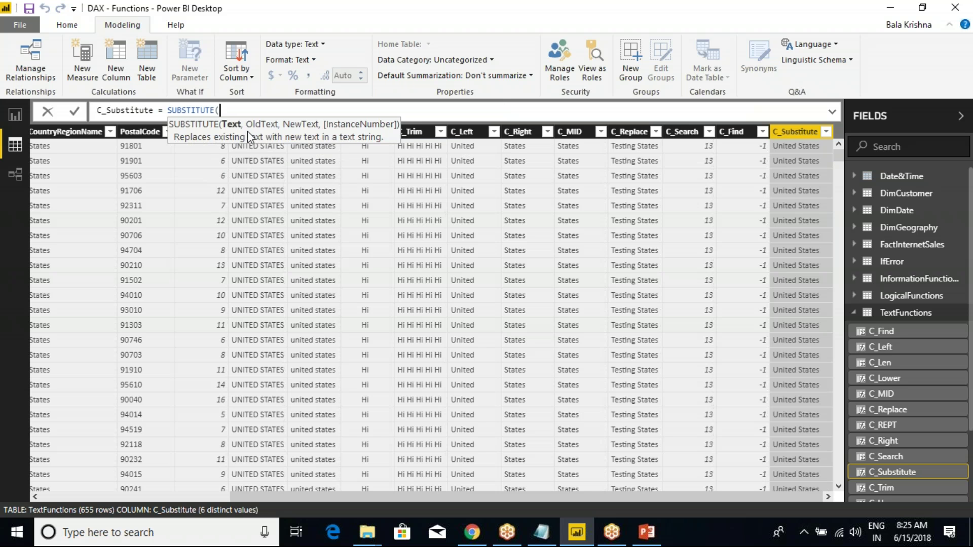
pyautogui.hotkey('ctrl', 'v')
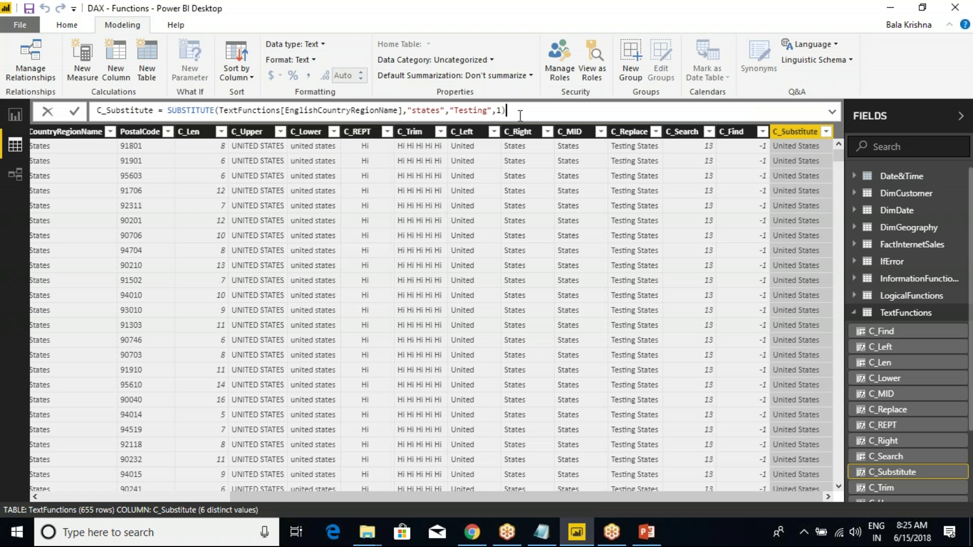
pyautogui.press('Return')
# Step: Mark several United States values in the EnglishCountryRegionName column with red strokes, clear the marks and return to C_Substitute
pyautogui.click(426, 114)
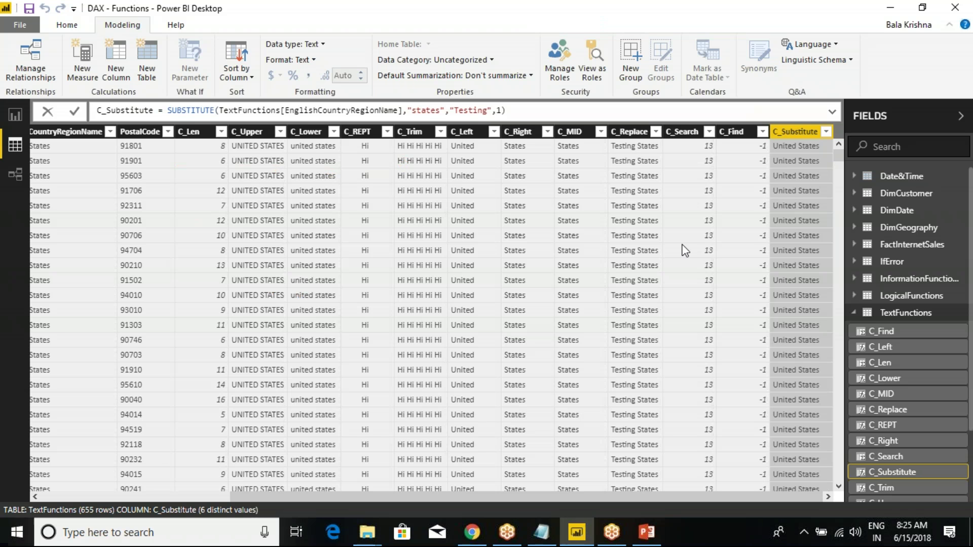
pyautogui.moveTo(642, 497); pyautogui.dragTo(418, 508)
pyautogui.moveTo(265, 150); pyautogui.dragTo(260, 199)
pyautogui.moveTo(290, 157)
pyautogui.mouseDown()
pyautogui.moveTo(291, 190)
pyautogui.moveTo(260, 216)
pyautogui.mouseUp()
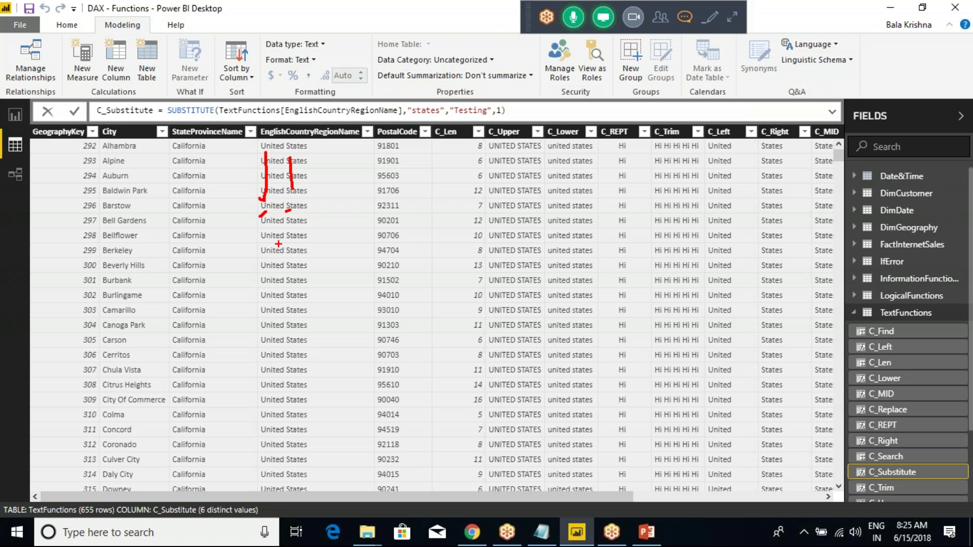
pyautogui.moveTo(236, 397)
pyautogui.mouseDown()
pyautogui.moveTo(315, 400)
pyautogui.moveTo(250, 402)
pyautogui.mouseUp()
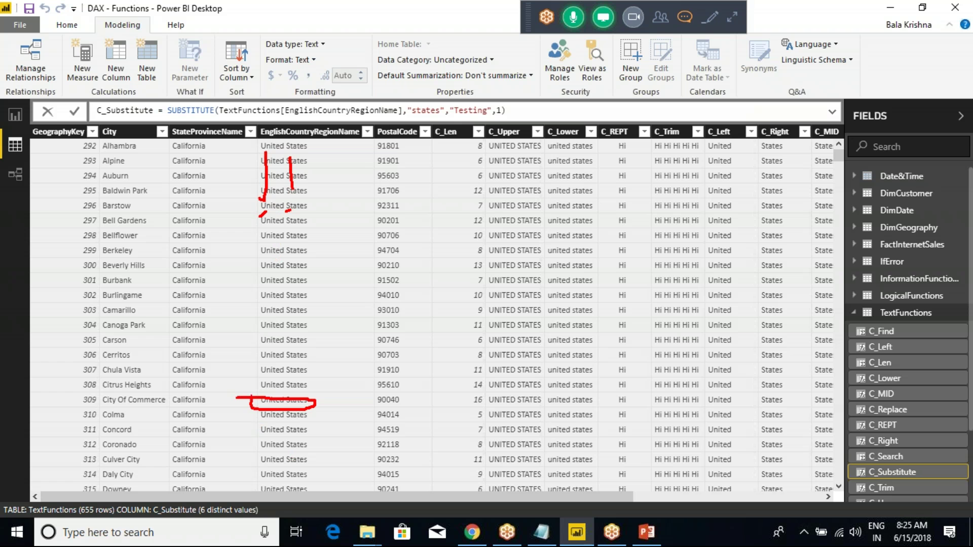
pyautogui.moveTo(244, 437)
pyautogui.mouseDown()
pyautogui.moveTo(318, 439)
pyautogui.moveTo(295, 424)
pyautogui.moveTo(251, 420)
pyautogui.mouseUp()
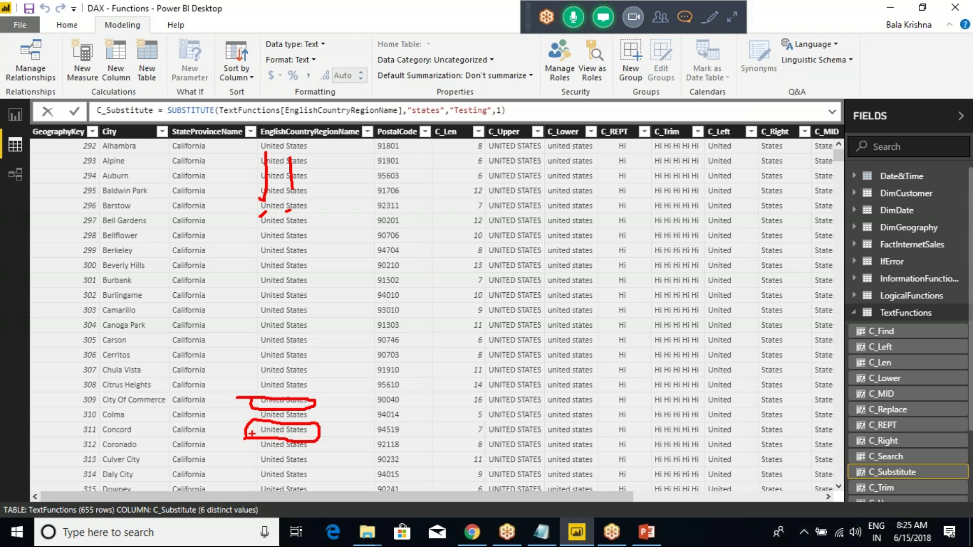
pyautogui.press('Escape')
pyautogui.moveTo(537, 492); pyautogui.dragTo(736, 492)
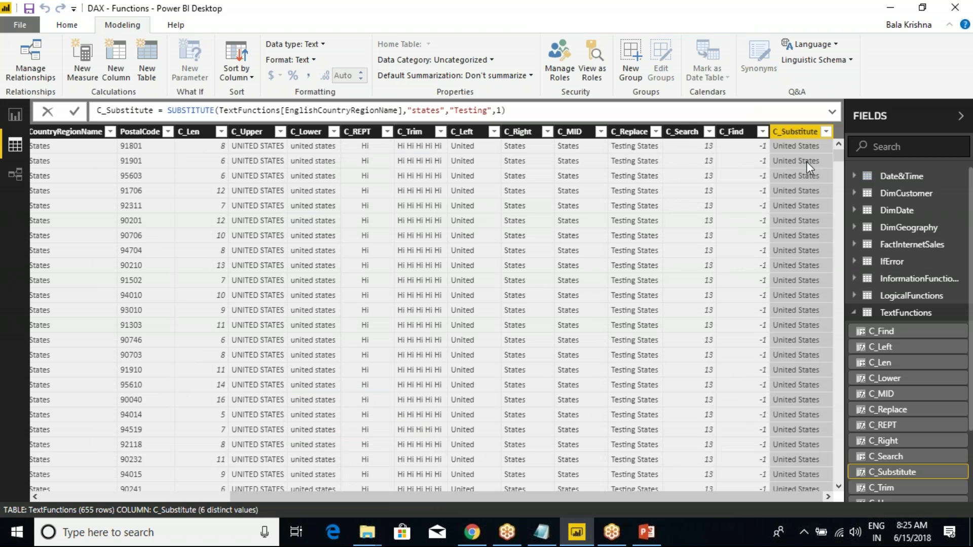
# Step: Try to wrap TextFunctions[EnglishCountryRegionName] in LOWER inside the C_Substitute formula and commit it
pyautogui.click(546, 108)
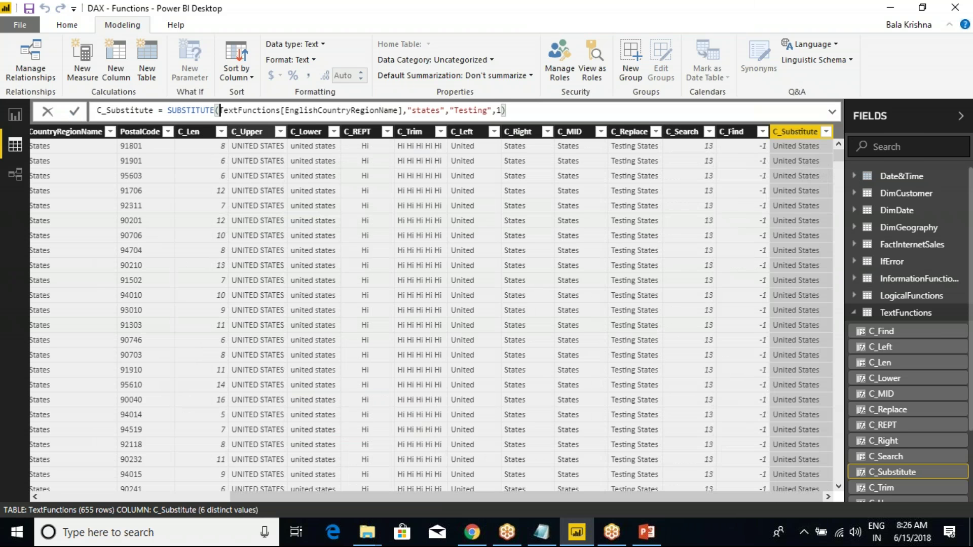
pyautogui.write('LOWER(')
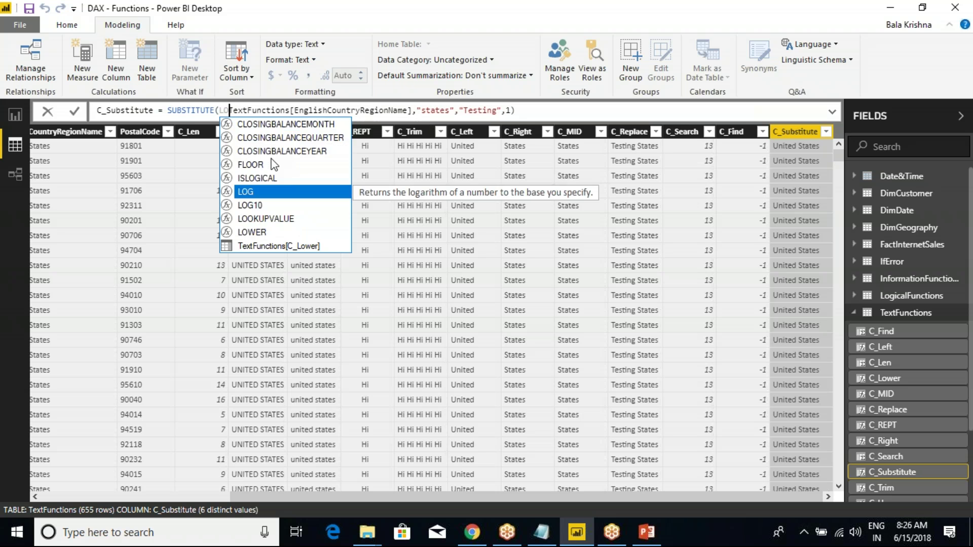
pyautogui.write('(')
pyautogui.click(436, 110)
pyautogui.write(')')
pyautogui.press('Return')
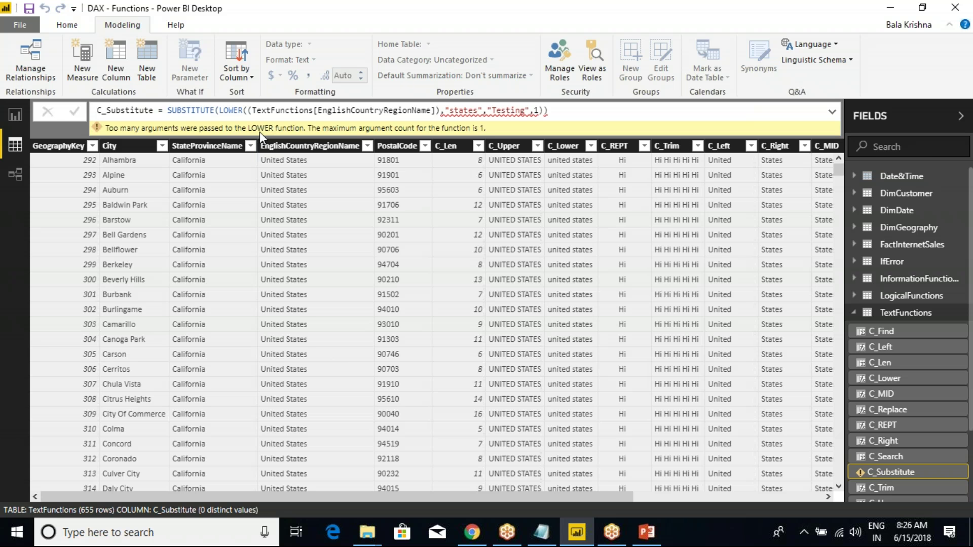
# Step: Remove the extra opening parenthesis after LOWER and the surplus closing parenthesis from the C_Substitute formula, commit it and show the column
pyautogui.press('BackSpace')
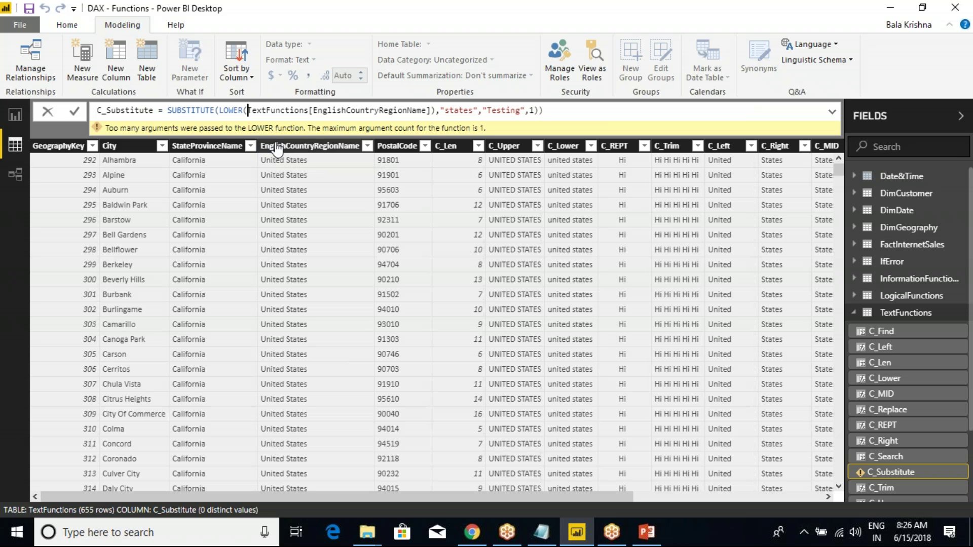
pyautogui.press('Return')
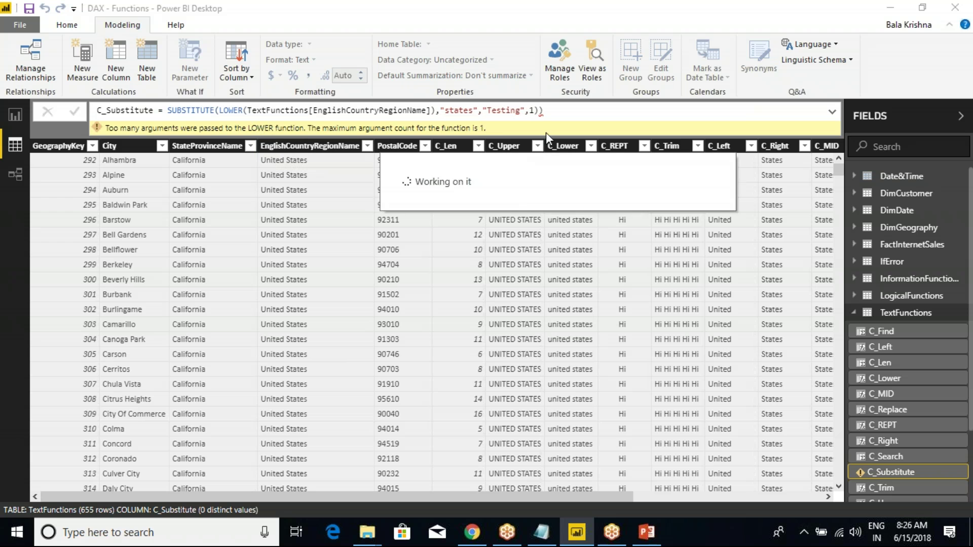
pyautogui.click(564, 113)
pyautogui.press('BackSpace')
pyautogui.press('Return')
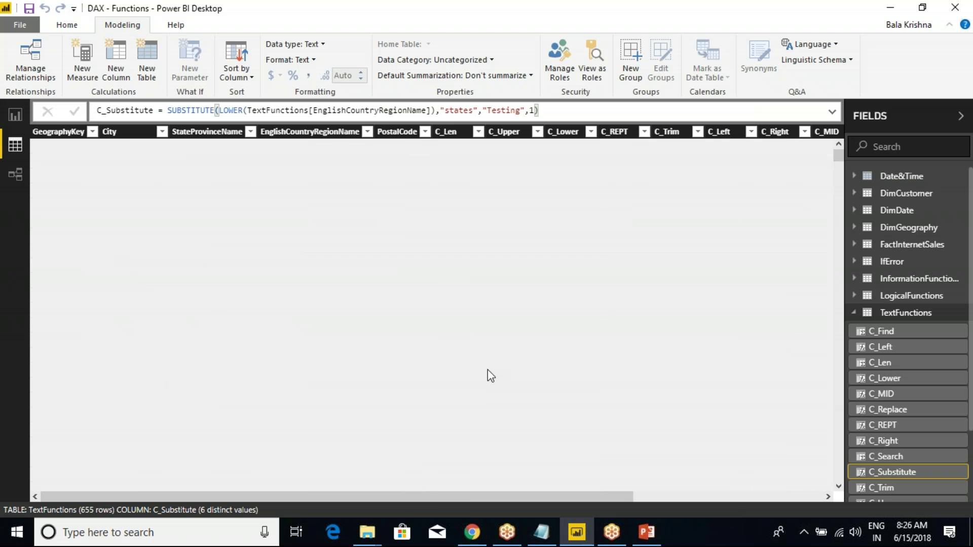
pyautogui.moveTo(427, 499); pyautogui.dragTo(692, 488)
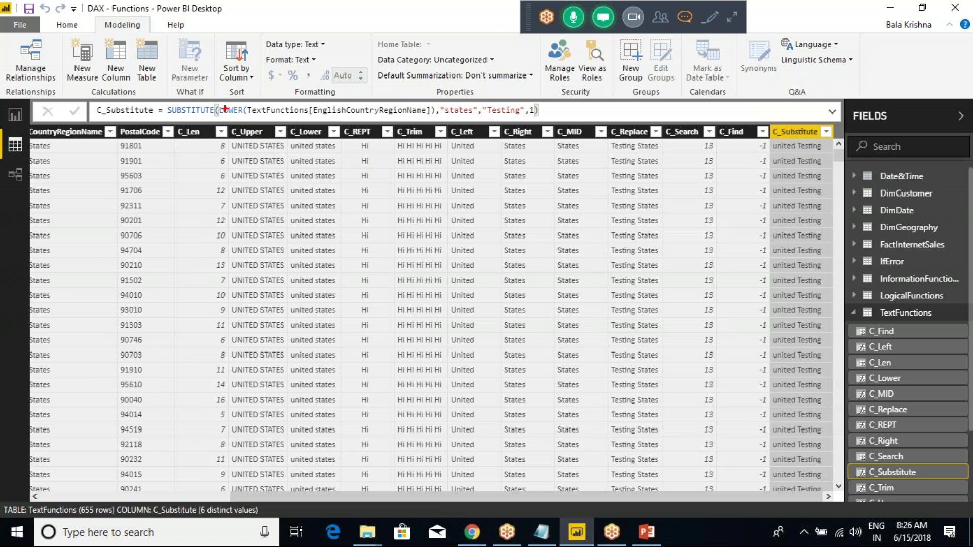
# Step: Mark the LOWER expression and the old text argument in the C_Substitute formula with red annotations, and clear the marks
pyautogui.moveTo(216, 97)
pyautogui.mouseDown()
pyautogui.moveTo(249, 118)
pyautogui.moveTo(433, 118)
pyautogui.mouseUp()
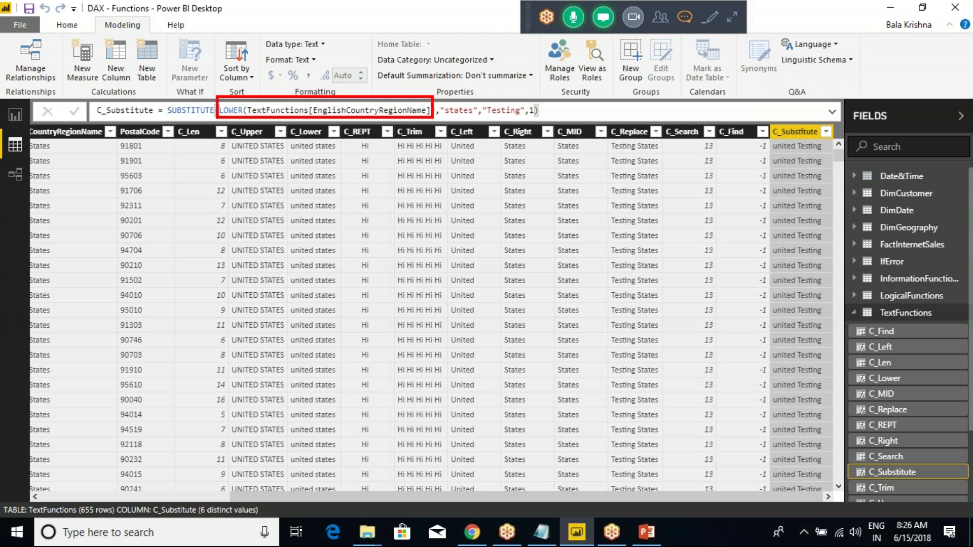
pyautogui.moveTo(454, 69)
pyautogui.mouseDown()
pyautogui.moveTo(447, 135)
pyautogui.moveTo(475, 128)
pyautogui.mouseUp()
pyautogui.press('Escape')
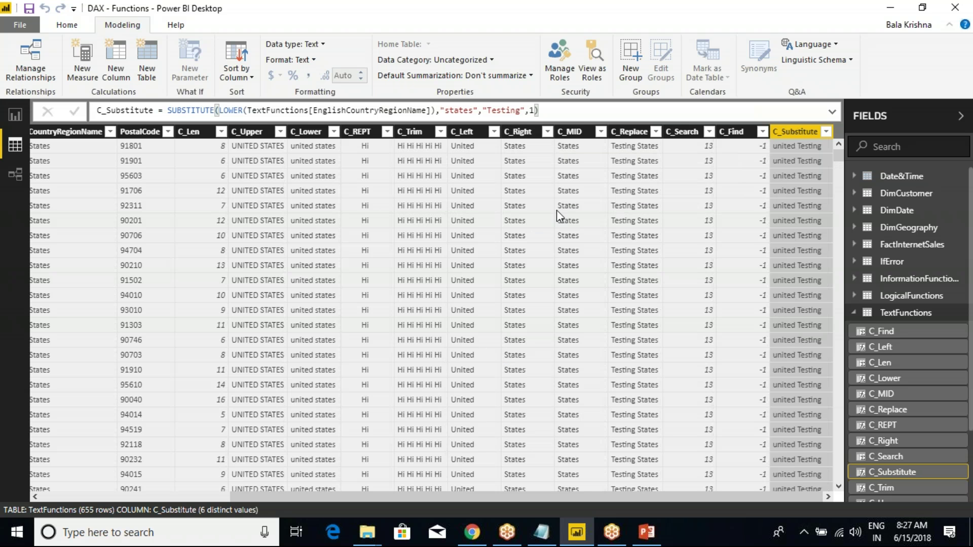
# Step: Shorten the old text argument of C_Substitute to "s", commit the formula and bring the column into view
pyautogui.click(446, 111)
pyautogui.hotkey('shift', 'Right')
pyautogui.hotkey('shift', 'Right')
pyautogui.hotkey('shift', 'Right')
pyautogui.hotkey('shift', 'Right')
pyautogui.hotkey('shift', 'Right')
pyautogui.hotkey('shift', 'Right')
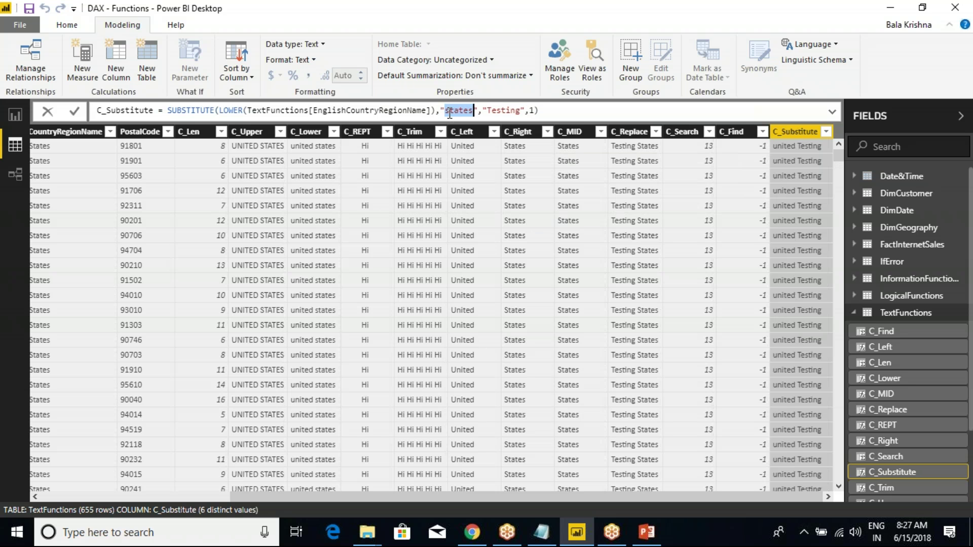
pyautogui.press('Right')
pyautogui.press('BackSpace')
pyautogui.press('BackSpace')
pyautogui.press('BackSpace')
pyautogui.press('BackSpace')
pyautogui.press('BackSpace')
pyautogui.press('Return')
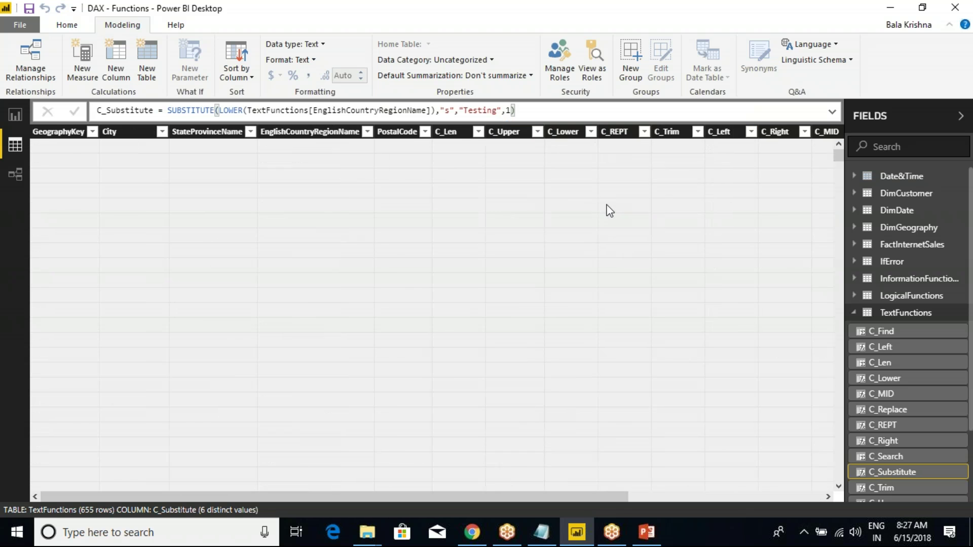
pyautogui.moveTo(368, 495); pyautogui.dragTo(676, 486)
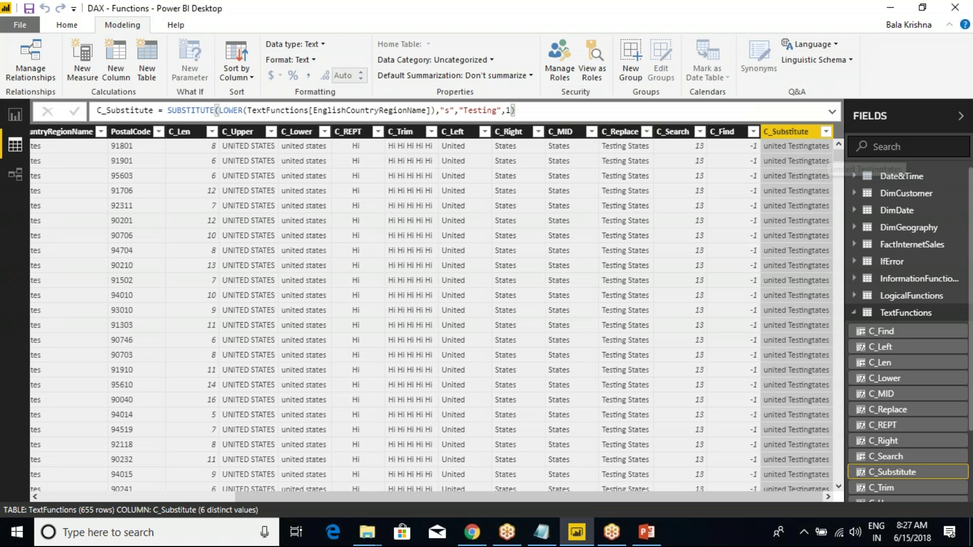
# Step: Set the instance number argument of C_Substitute to 2 and commit the formula
pyautogui.click(516, 114)
pyautogui.press('BackSpace')
pyautogui.write('2')
pyautogui.press('Return')
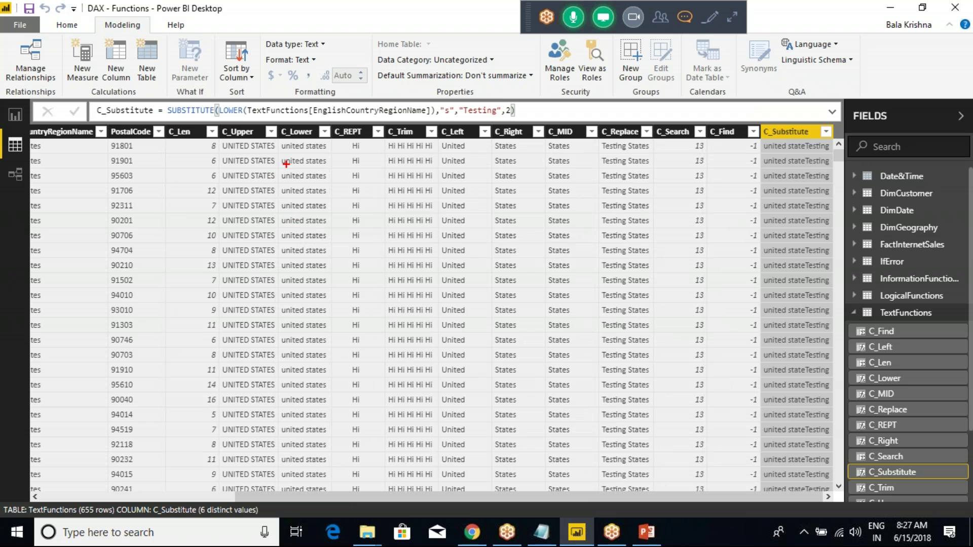
# Step: Underline the first C_Lower value and mark its occurrences of s in red, and clear the marks
pyautogui.moveTo(279, 150); pyautogui.dragTo(333, 149)
pyautogui.moveTo(307, 150)
pyautogui.mouseDown()
pyautogui.moveTo(304, 185)
pyautogui.moveTo(329, 174)
pyautogui.mouseUp()
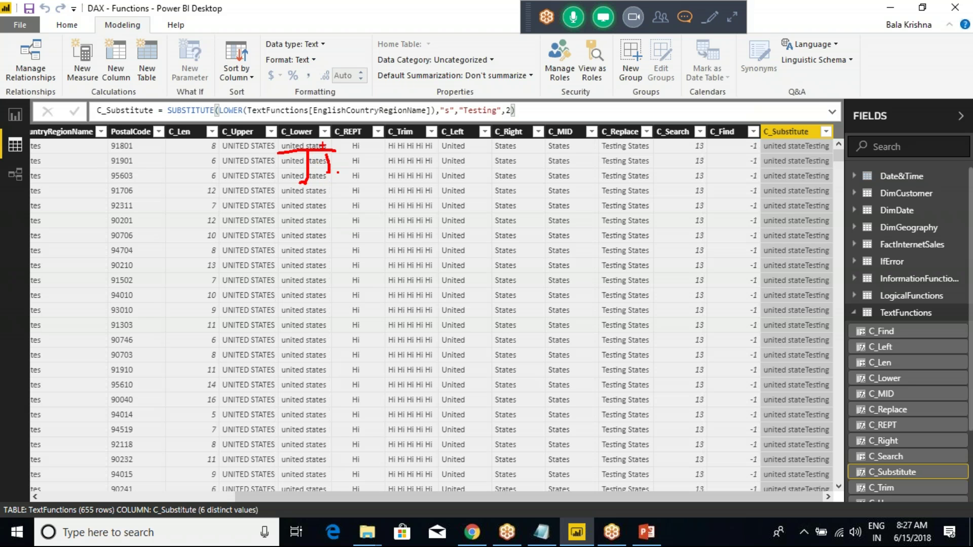
pyautogui.moveTo(327, 155)
pyautogui.mouseDown()
pyautogui.moveTo(334, 143)
pyautogui.moveTo(328, 148)
pyautogui.mouseUp()
pyautogui.press('Escape')
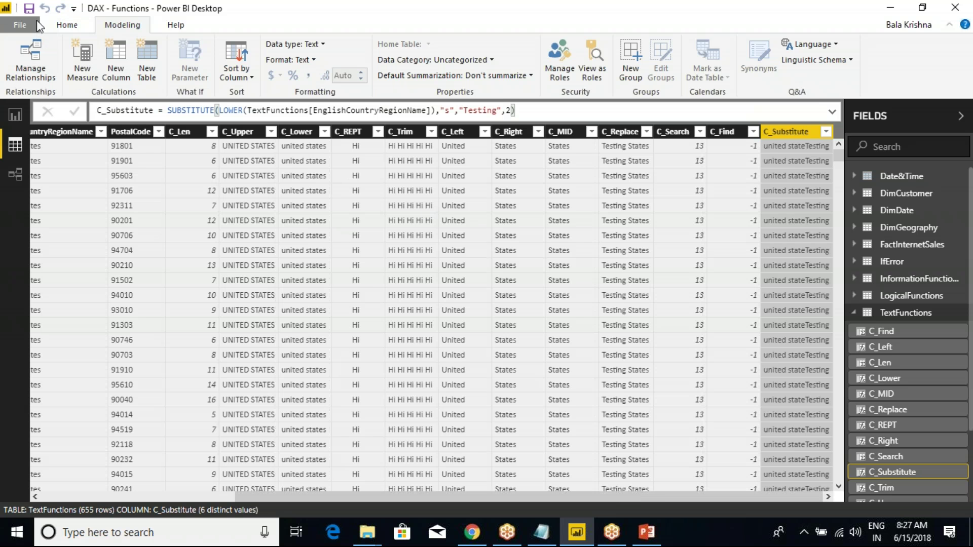
# Step: Compare the position arguments 1,7 in the C_Replace formula with the old text argument in the C_Substitute formula
pyautogui.click(192, 111)
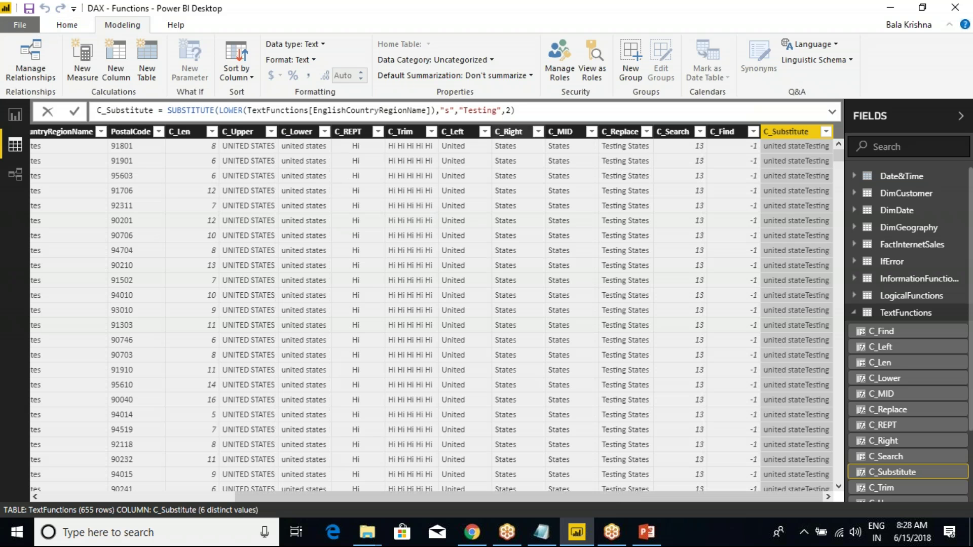
pyautogui.press('Return')
pyautogui.click(622, 131)
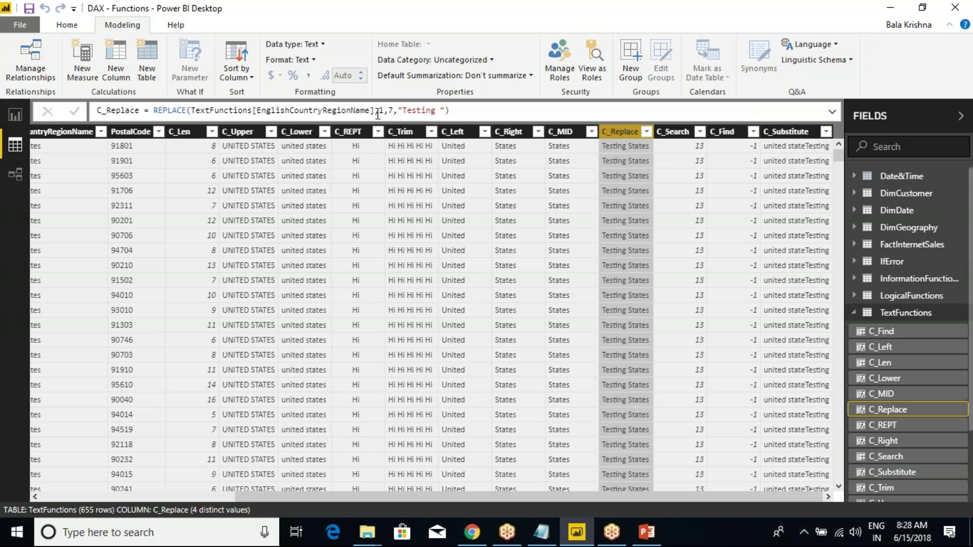
pyautogui.moveTo(378, 111); pyautogui.dragTo(394, 111)
pyautogui.click(395, 109)
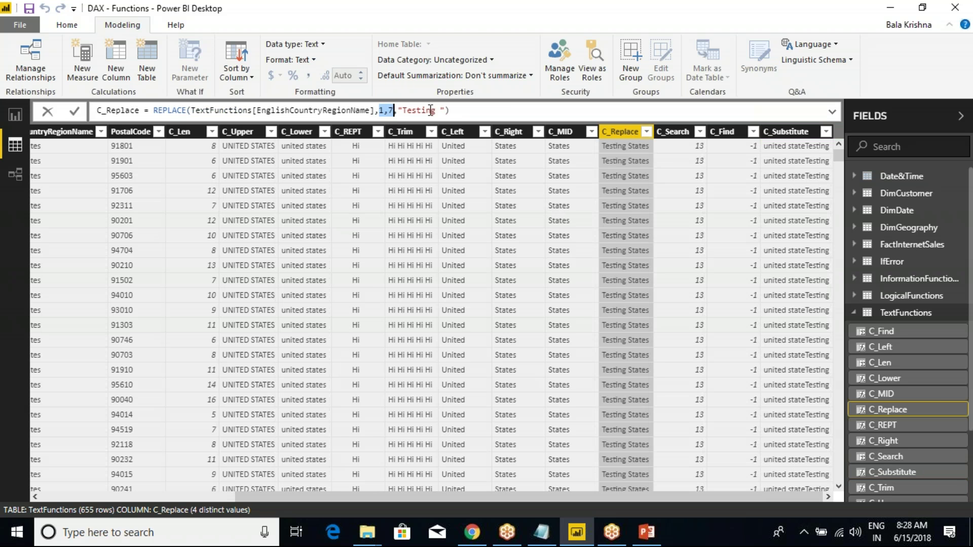
pyautogui.click(790, 136)
pyautogui.click(791, 135)
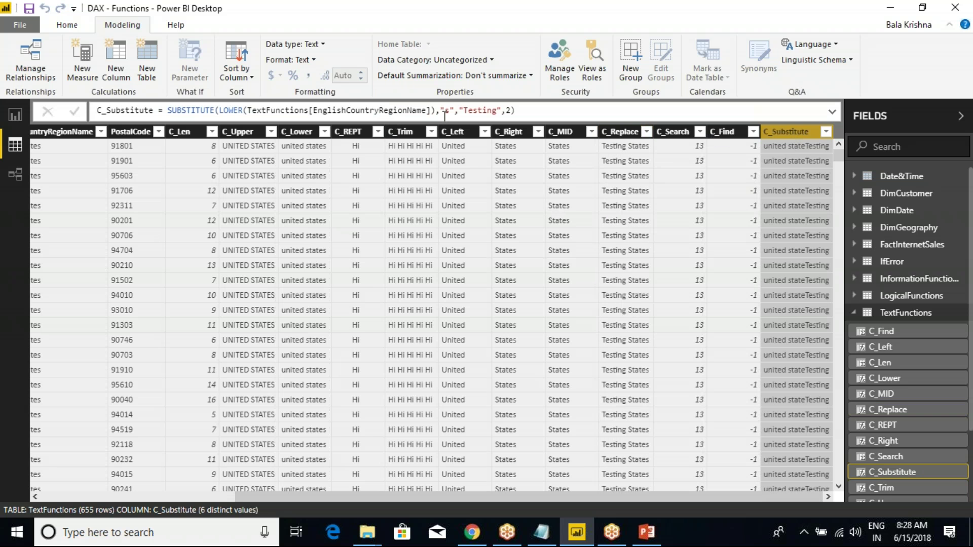
pyautogui.click(447, 112)
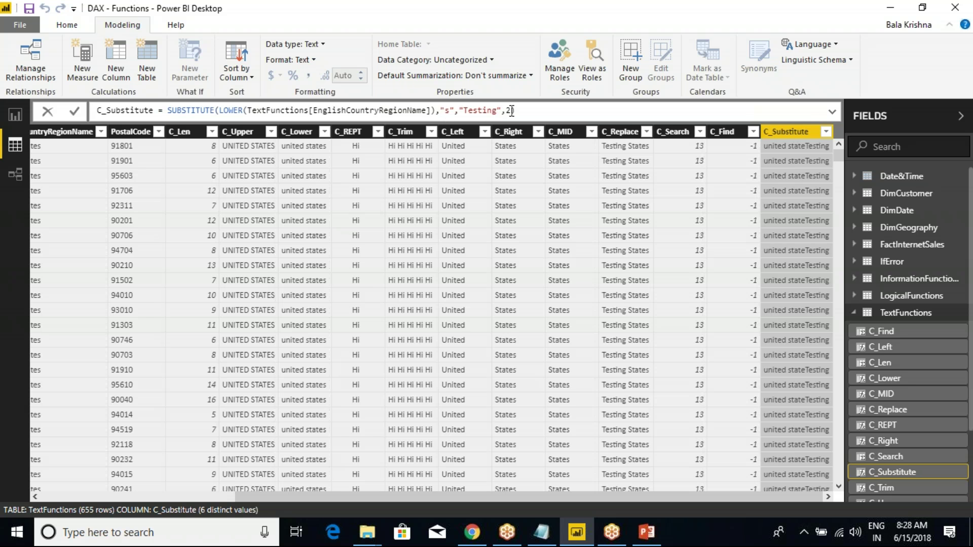
# Step: Clear the end of the C_Substitute formula to bring up the syntax hint, re-enter the instance number 2 and commit the formula
pyautogui.click(512, 111)
pyautogui.write(')')
pyautogui.press('BackSpace')
pyautogui.press('BackSpace')
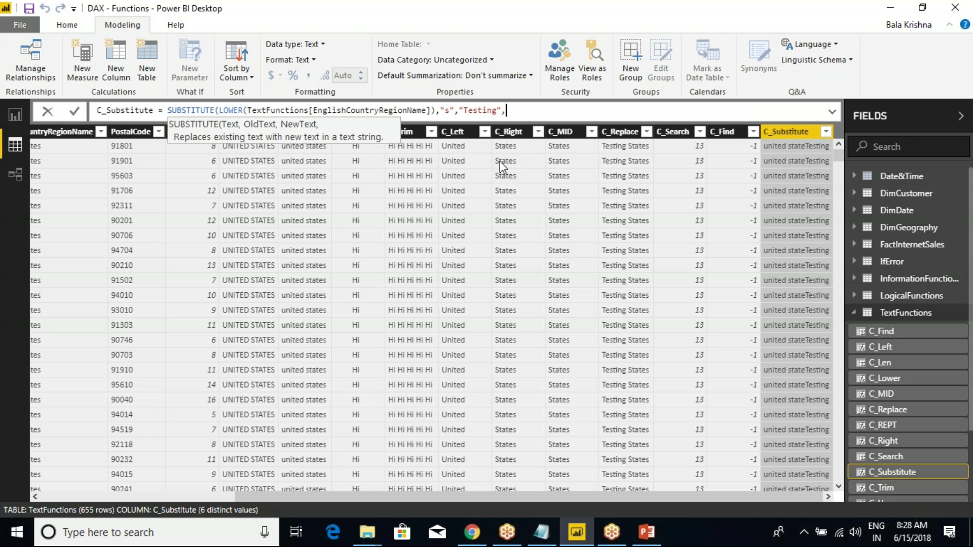
pyautogui.write('2)')
pyautogui.press('Return')
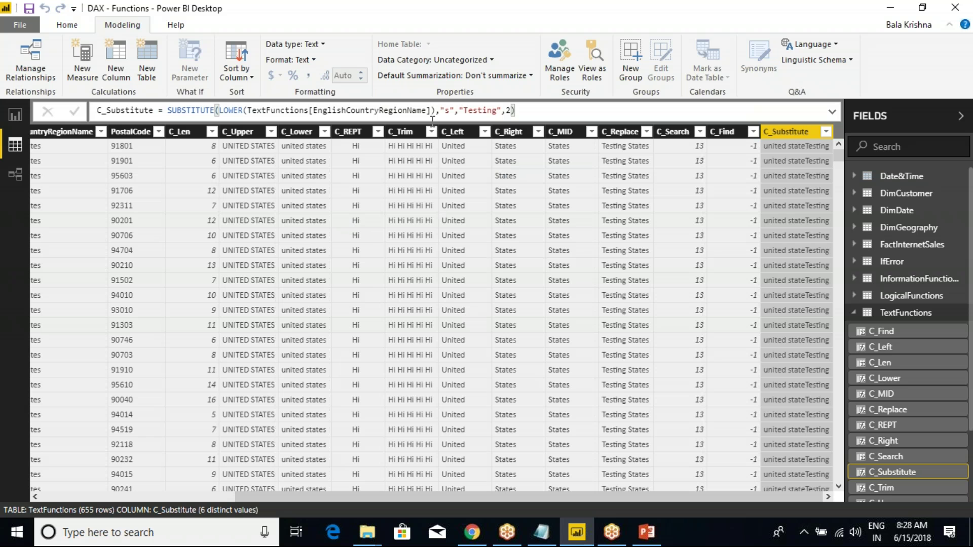
pyautogui.click(363, 111)
pyautogui.click(524, 110)
pyautogui.press('Return')
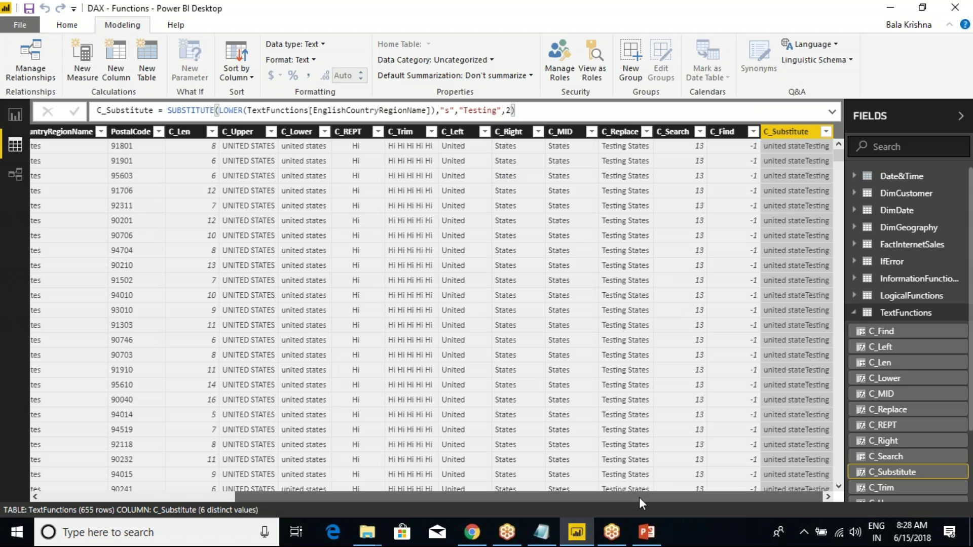
# Step: Switch to PowerPoint and undo the accidental move of the word SUBSTITUTE in the Text Functions list
pyautogui.click(647, 532)
pyautogui.moveTo(631, 348); pyautogui.dragTo(628, 366)
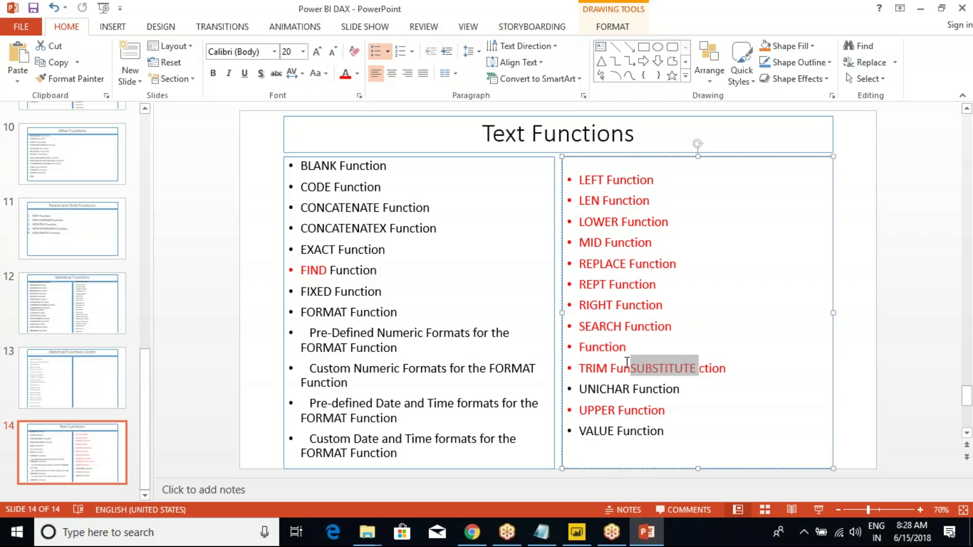
pyautogui.doubleClick(598, 390)
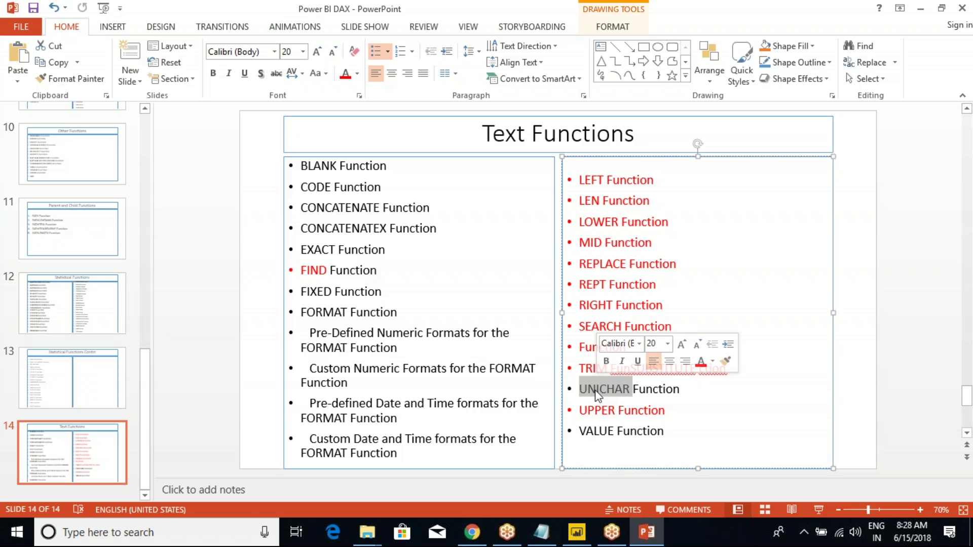
pyautogui.click(685, 388)
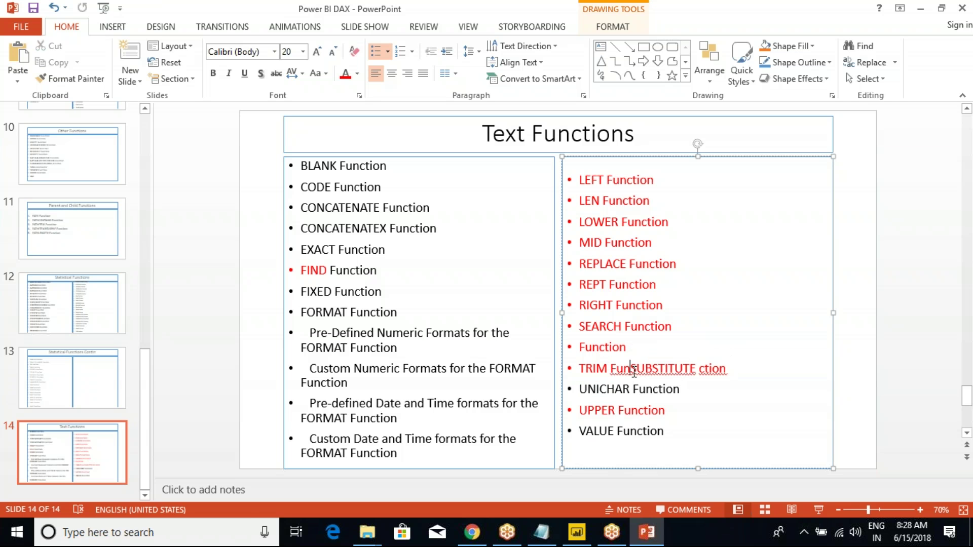
pyautogui.hotkey('ctrl', 'z')
pyautogui.click(659, 371)
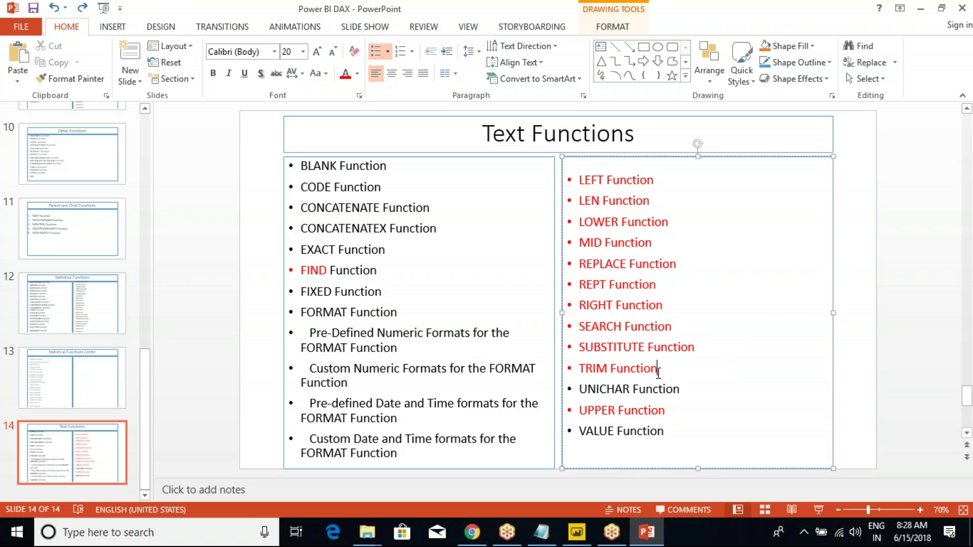
# Step: Point out UNICHAR and SEARCH Function in the Text Functions list by highlighting each entry
pyautogui.doubleClick(587, 389)
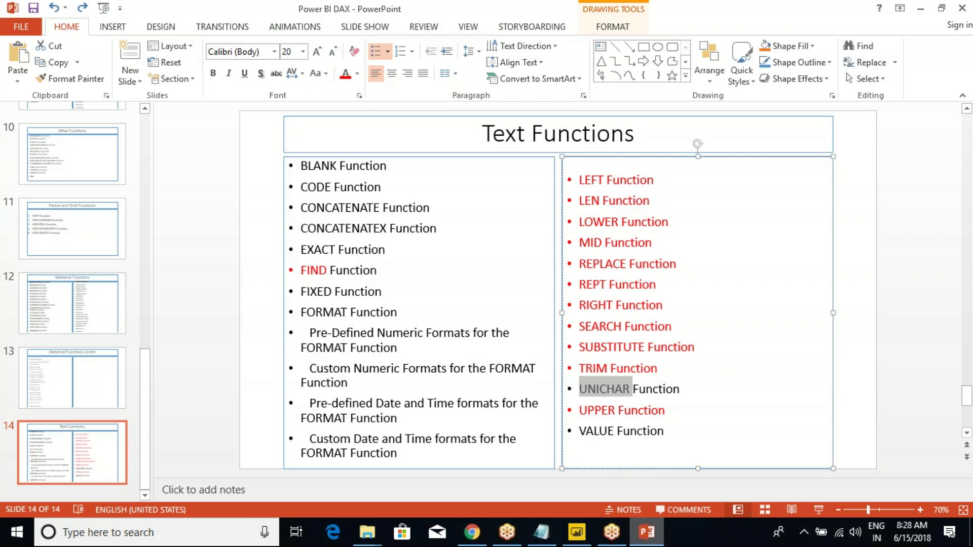
pyautogui.click(676, 327)
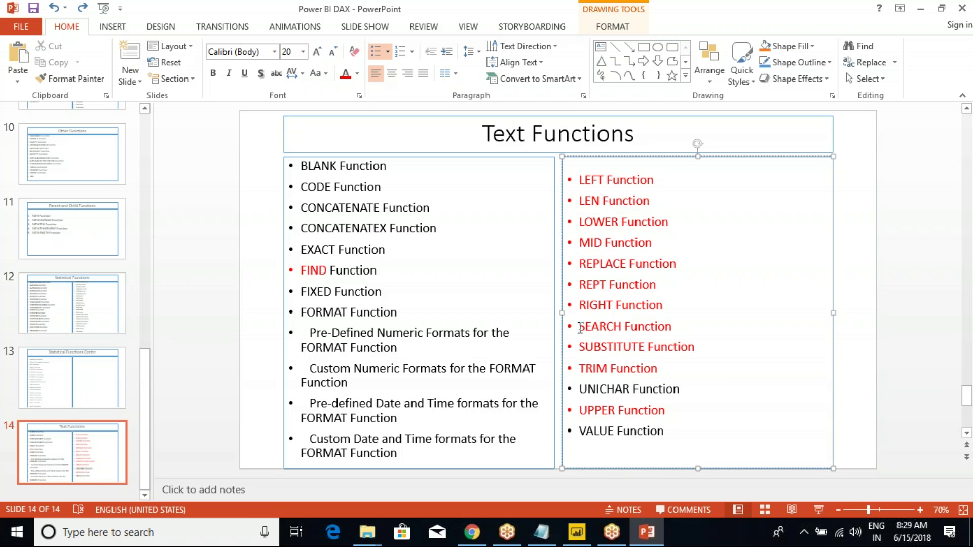
pyautogui.moveTo(580, 329); pyautogui.dragTo(678, 328)
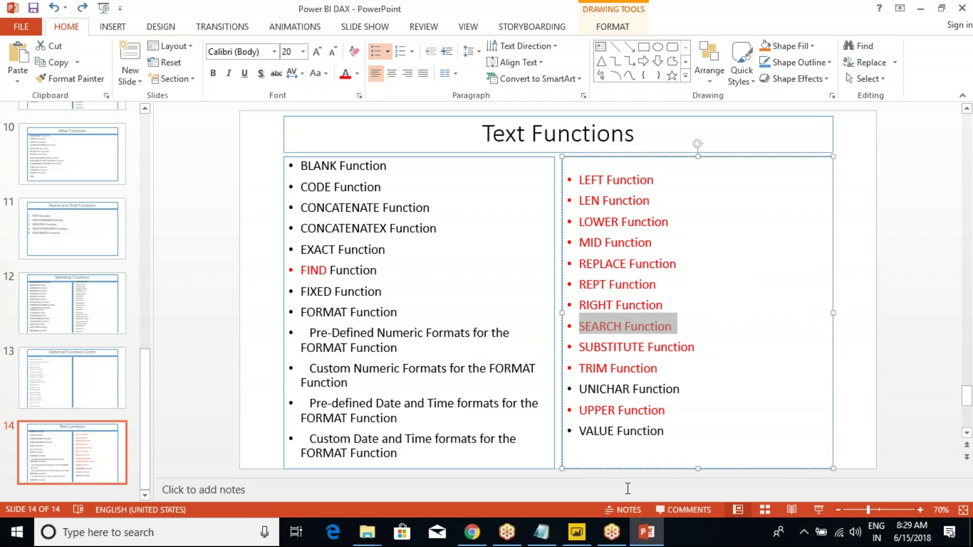
pyautogui.click(664, 327)
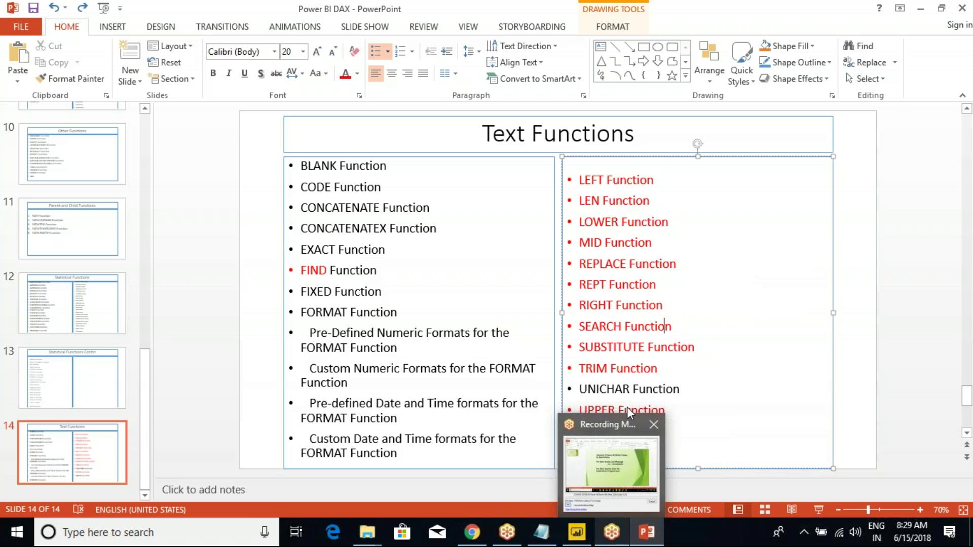
# Step: Switch to Power BI Desktop, show the C_Search formula, mark its first two arguments and a C_Lower value in red, and clear the marks
pyautogui.moveTo(577, 532)
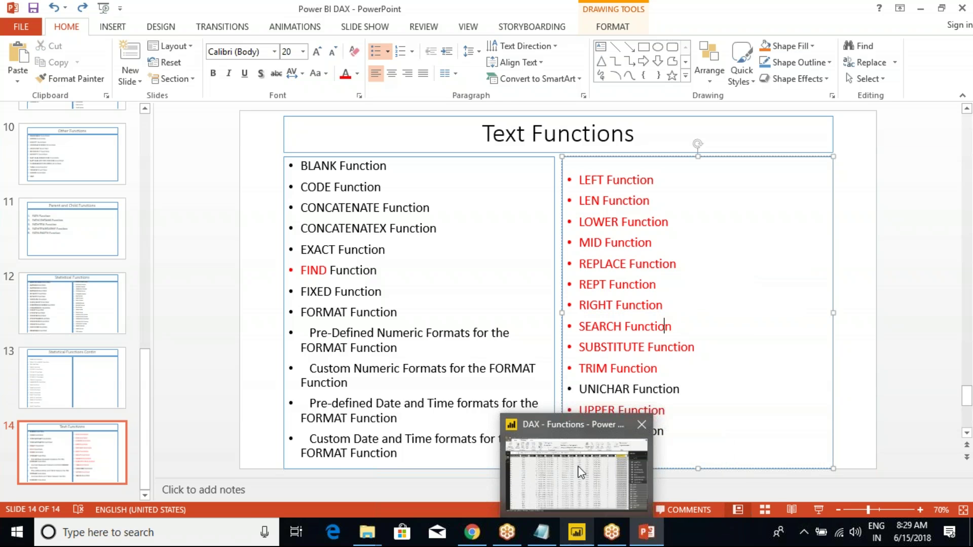
pyautogui.click(578, 469)
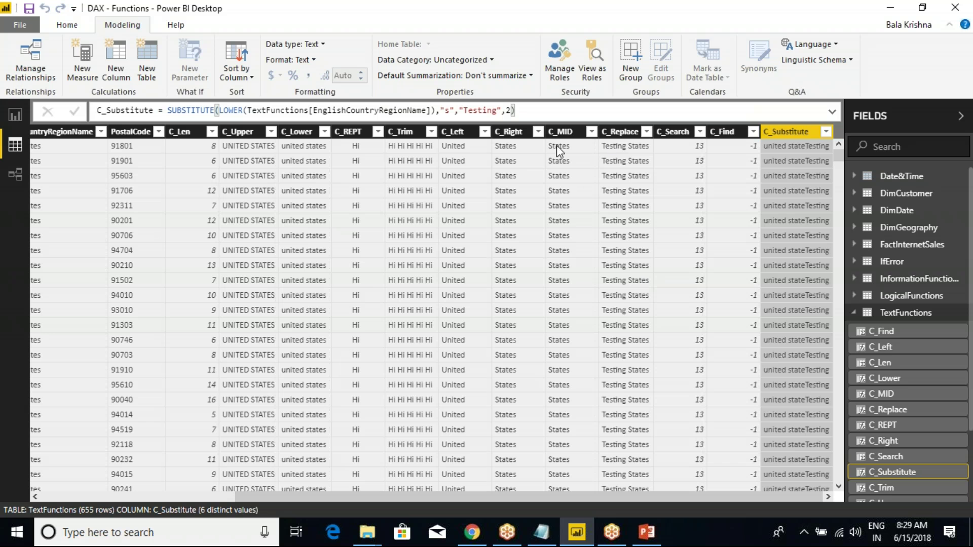
pyautogui.click(677, 134)
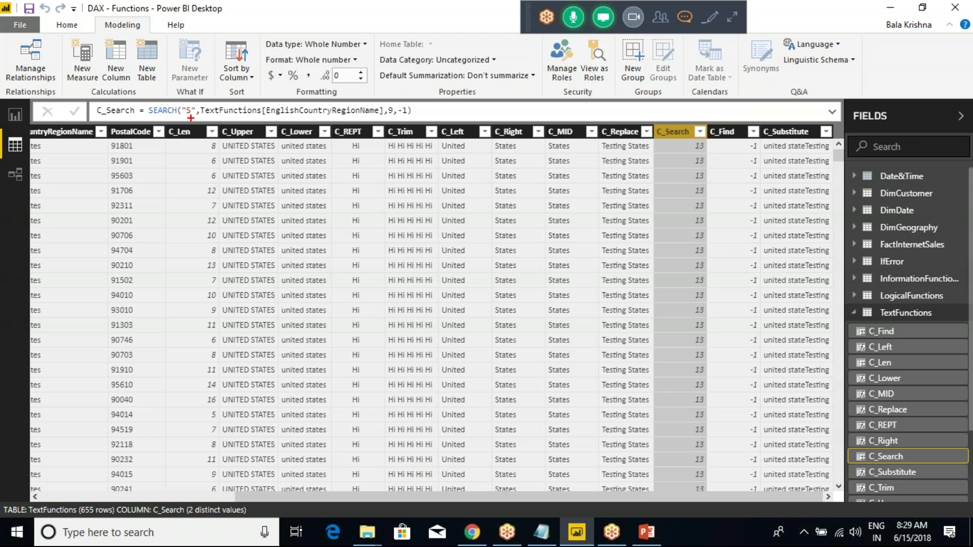
pyautogui.moveTo(206, 114); pyautogui.dragTo(361, 118)
pyautogui.moveTo(179, 123); pyautogui.dragTo(205, 117)
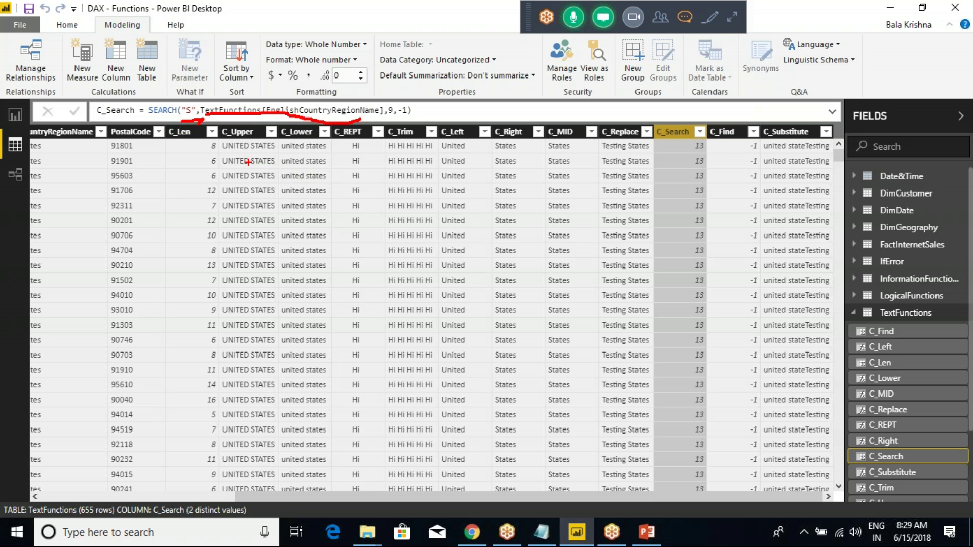
pyautogui.moveTo(279, 152); pyautogui.dragTo(326, 151)
pyautogui.moveTo(307, 161); pyautogui.dragTo(311, 171)
pyautogui.press('Escape')
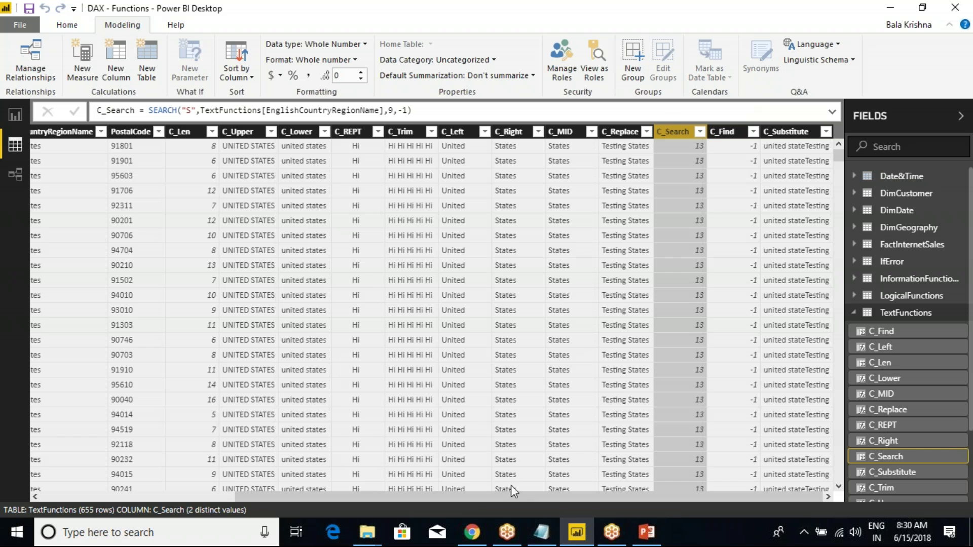
# Step: Bring the EnglishCountryRegionName column into view, select it, and briefly turn the annotation pen on and off
pyautogui.moveTo(504, 497); pyautogui.dragTo(336, 498)
pyautogui.click(272, 133)
pyautogui.hotkey('ctrl', '2')
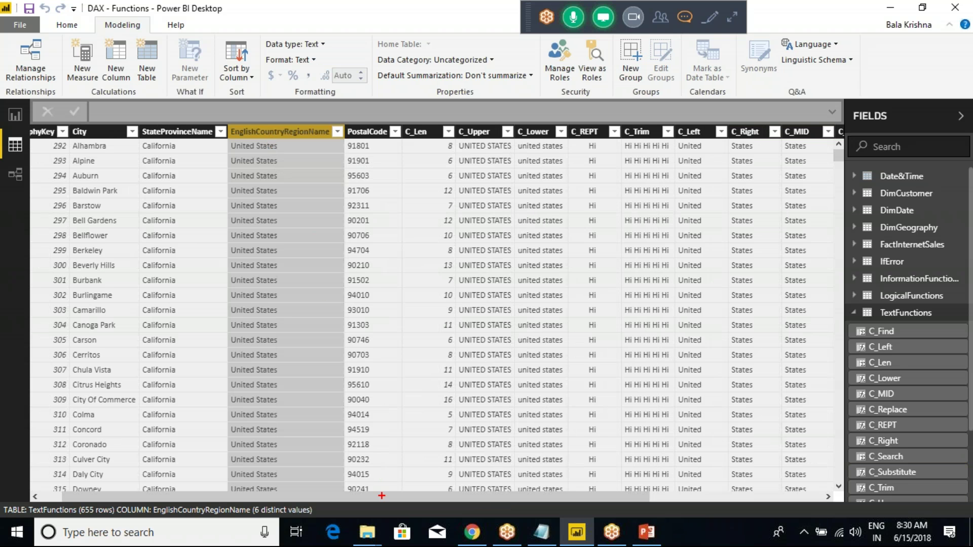
pyautogui.press('Escape')
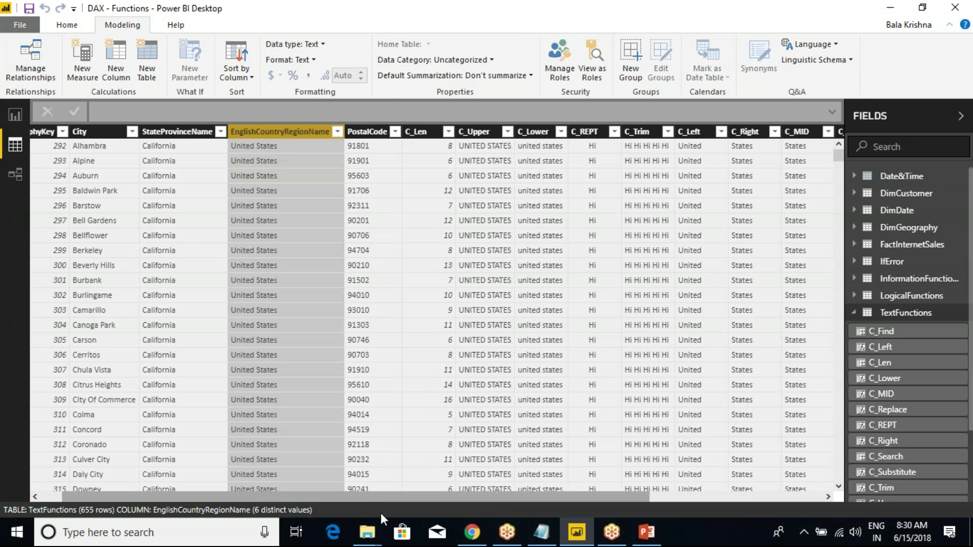
# Step: Show the C_Search formula, mark its search text and the first EnglishCountryRegionName value in red, and clear the marks
pyautogui.moveTo(375, 497); pyautogui.dragTo(555, 498)
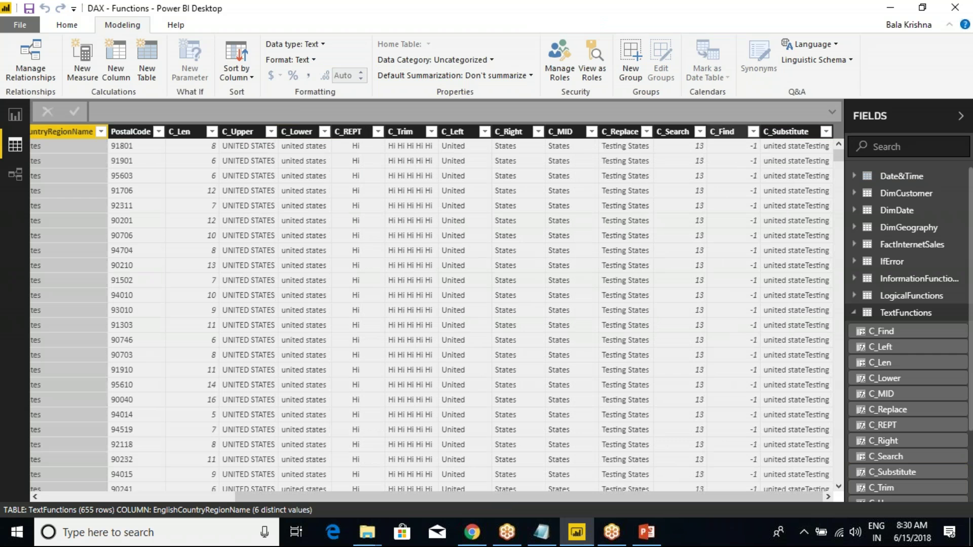
pyautogui.click(677, 133)
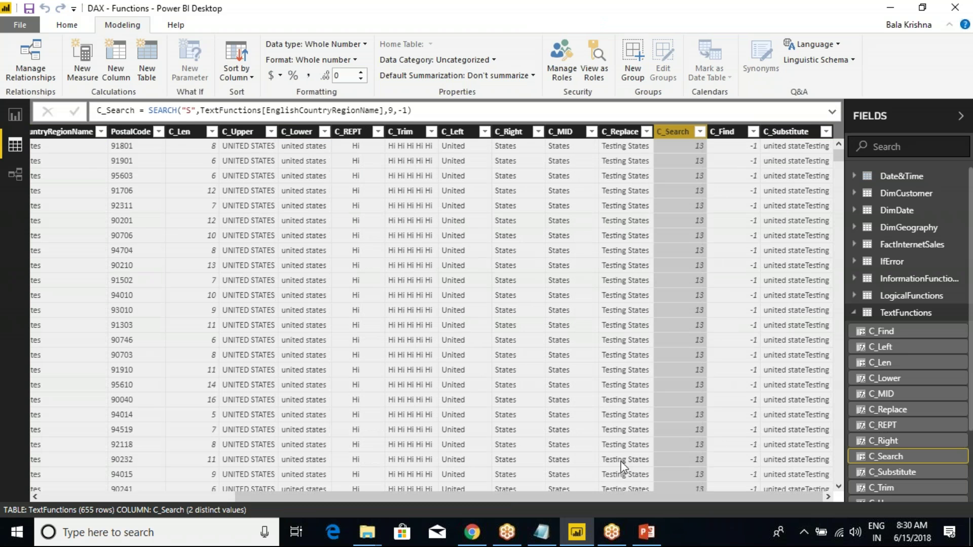
pyautogui.moveTo(618, 494); pyautogui.dragTo(417, 497)
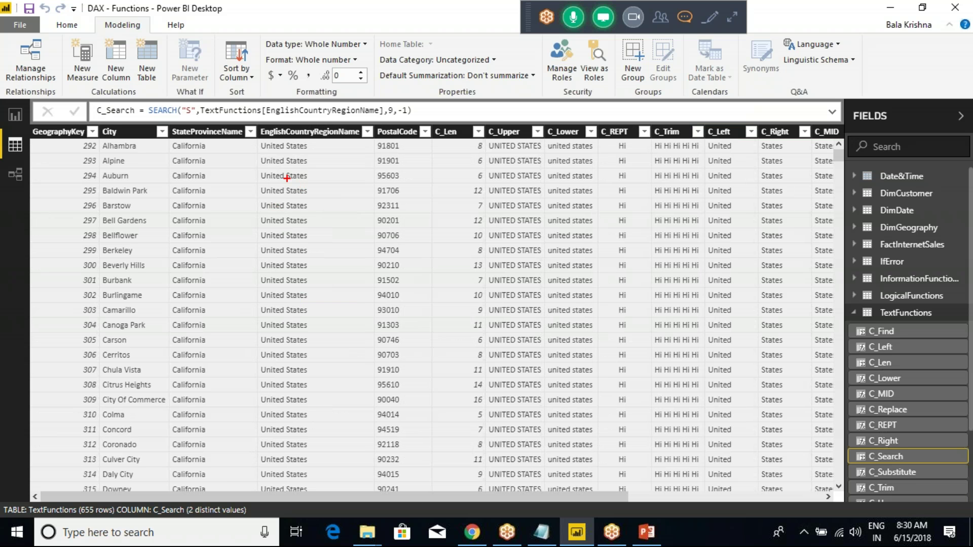
pyautogui.moveTo(264, 153); pyautogui.dragTo(315, 152)
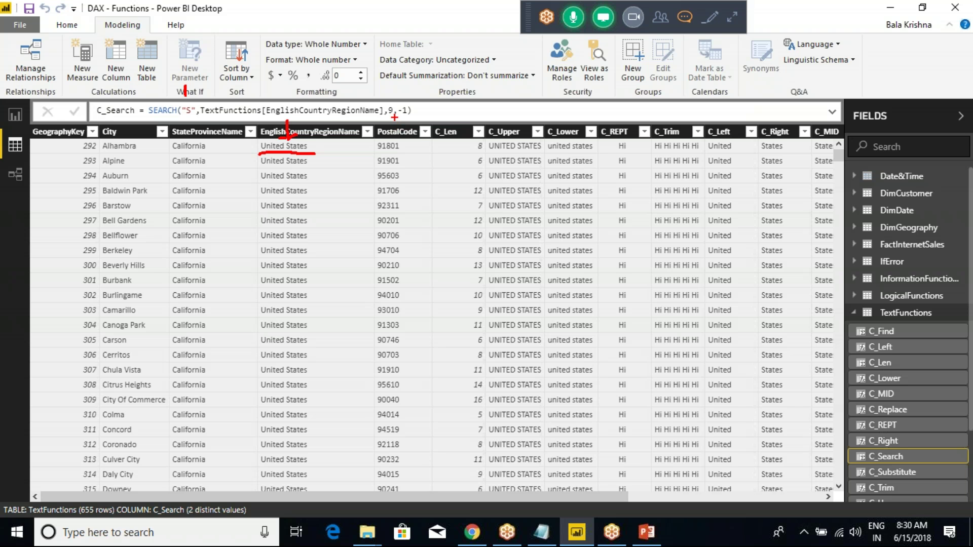
pyautogui.moveTo(376, 185)
pyautogui.mouseDown()
pyautogui.moveTo(376, 205)
pyautogui.moveTo(445, 191)
pyautogui.mouseUp()
pyautogui.press('Escape')
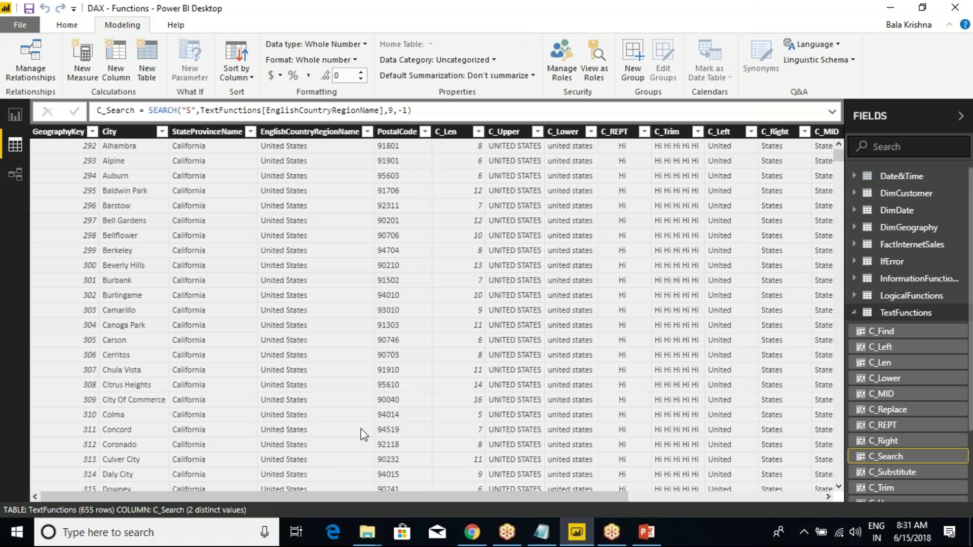
# Step: Place the cursor at C_Search's start position argument, underline and box parts of United States in red, write 13 beside it, and clear the marks
pyautogui.click(391, 110)
pyautogui.hotkey('ctrl', '2')
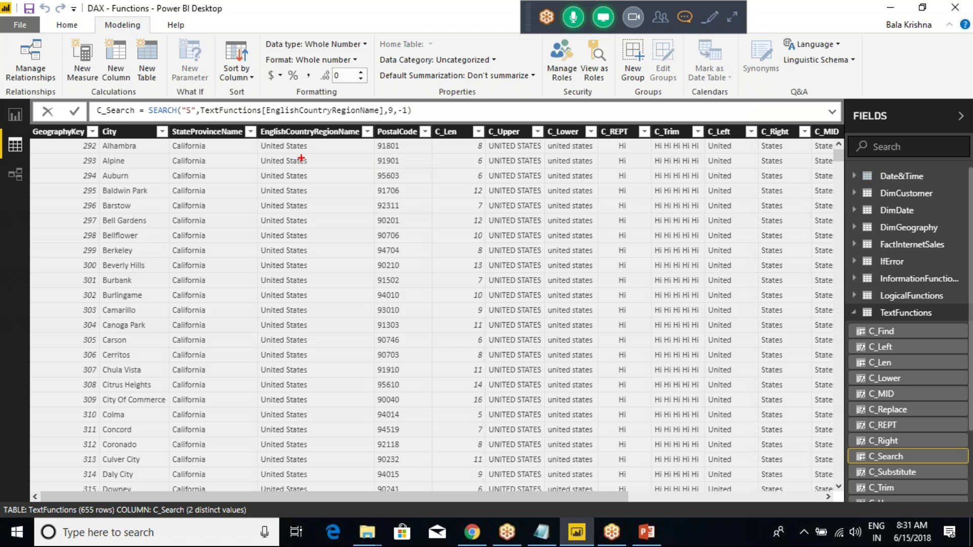
pyautogui.moveTo(257, 153); pyautogui.dragTo(289, 149)
pyautogui.moveTo(289, 143)
pyautogui.mouseDown()
pyautogui.moveTo(311, 152)
pyautogui.moveTo(300, 141)
pyautogui.mouseUp()
pyautogui.moveTo(305, 155)
pyautogui.mouseDown()
pyautogui.moveTo(314, 185)
pyautogui.moveTo(323, 179)
pyautogui.mouseUp()
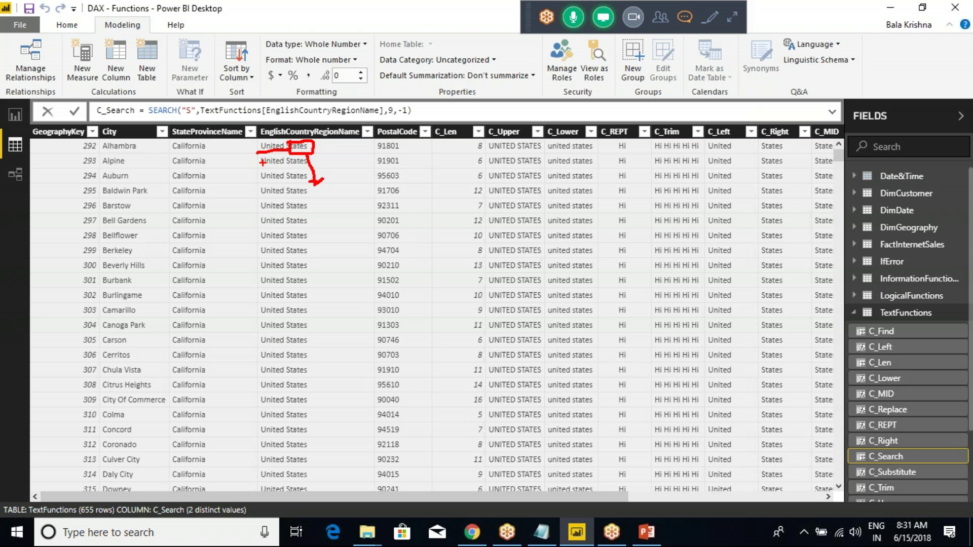
pyautogui.moveTo(262, 163)
pyautogui.mouseDown()
pyautogui.moveTo(356, 168)
pyautogui.moveTo(340, 176)
pyautogui.mouseUp()
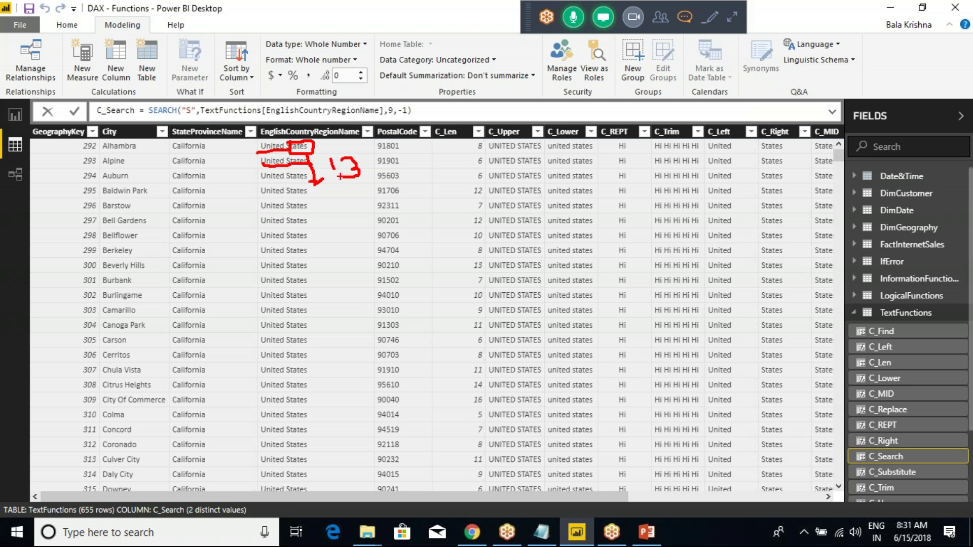
pyautogui.press('Escape')
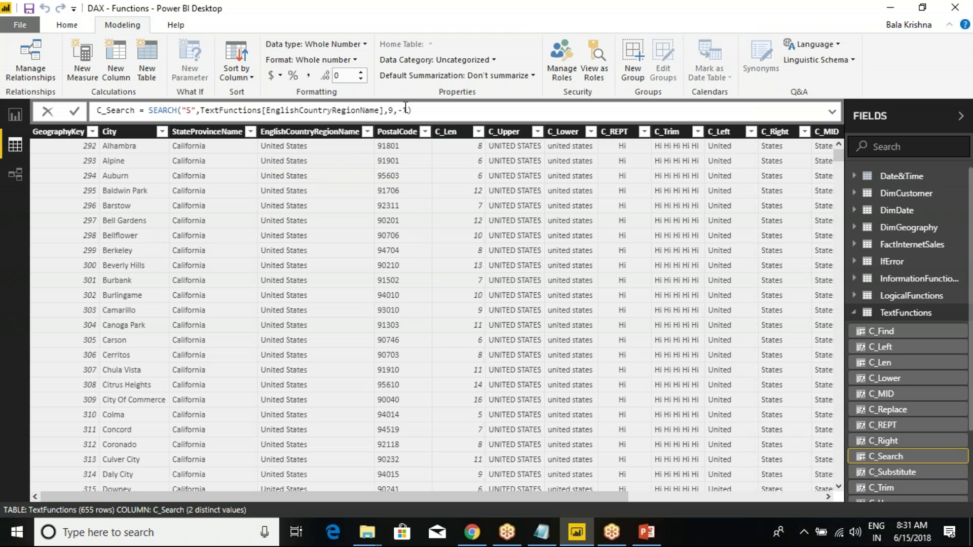
# Step: Set the start position in the C_Search formula to 1, briefly mark a country value in red, and apply the formula
pyautogui.press('BackSpace')
pyautogui.write('1')
pyautogui.hotkey('ctrl', '2')
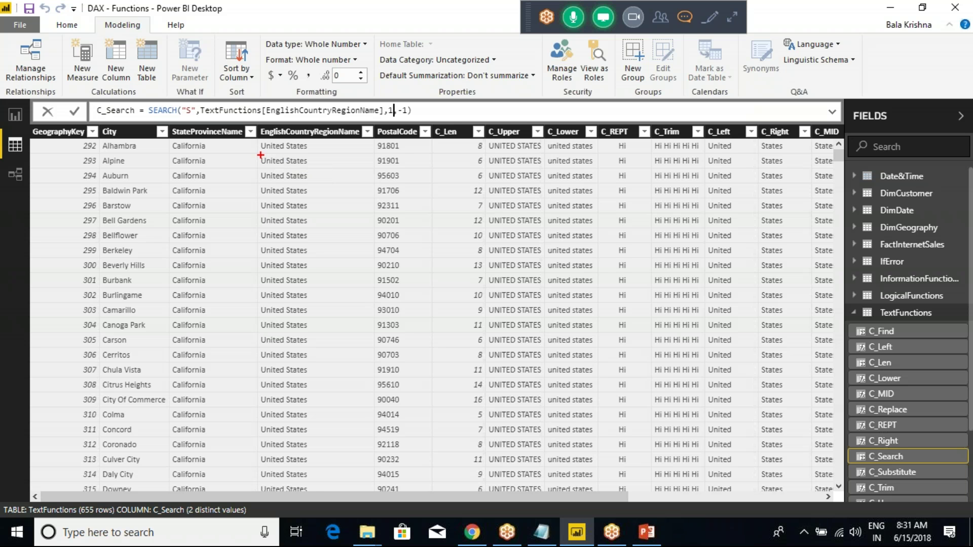
pyautogui.moveTo(261, 155)
pyautogui.mouseDown()
pyautogui.moveTo(318, 151)
pyautogui.moveTo(306, 165)
pyautogui.mouseUp()
pyautogui.press('Escape')
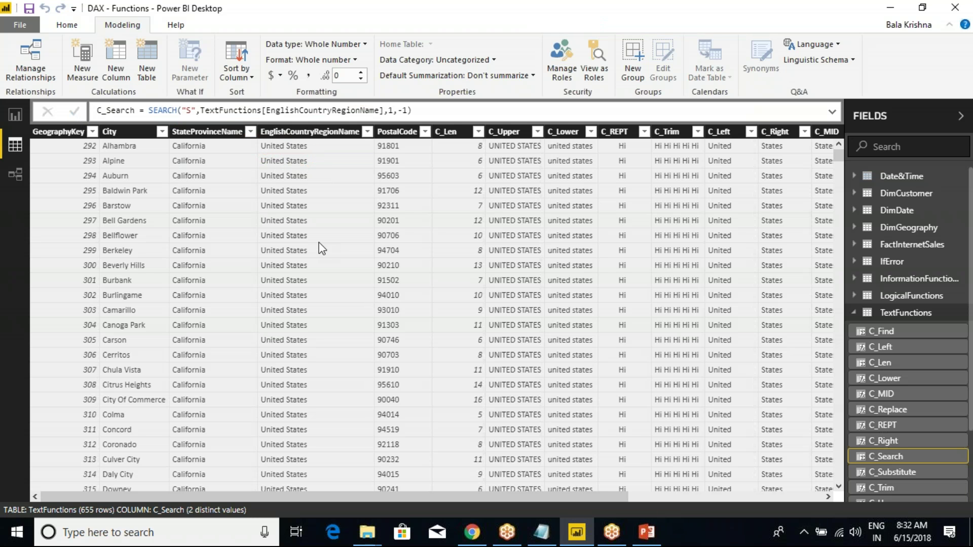
pyautogui.press('Return')
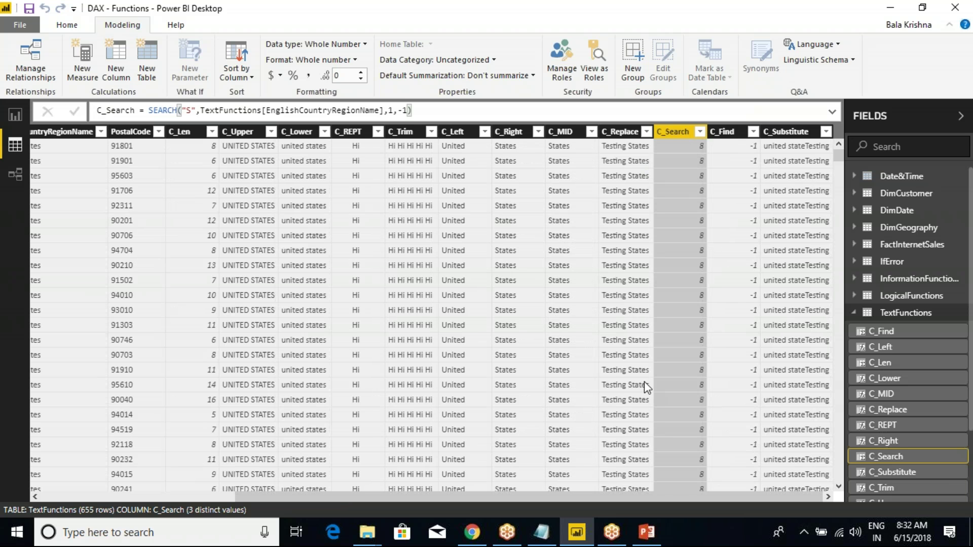
# Step: Change the search text in the C_Search formula to lowercase "s" and apply it
pyautogui.moveTo(631, 494); pyautogui.dragTo(299, 440)
pyautogui.click(193, 110)
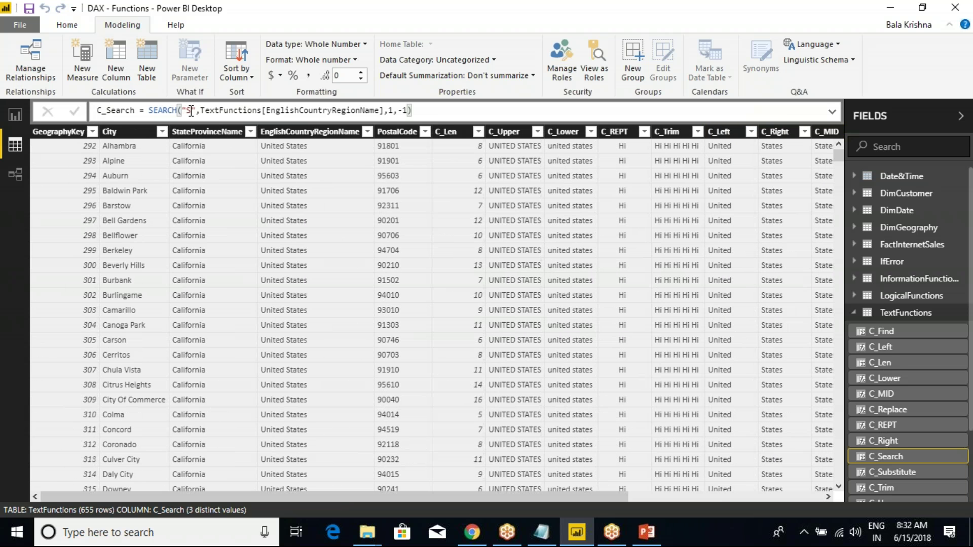
pyautogui.press('BackSpace')
pyautogui.write('s')
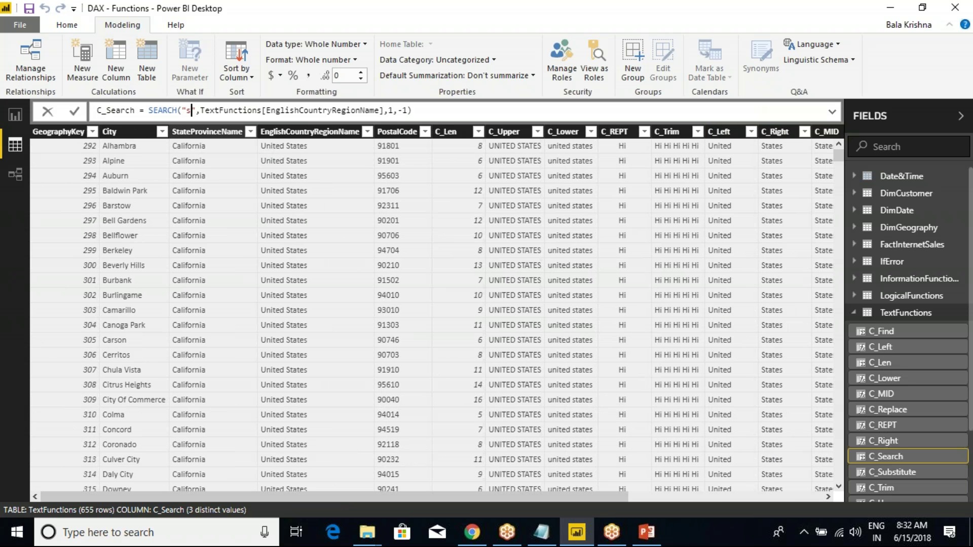
pyautogui.doubleClick(324, 110)
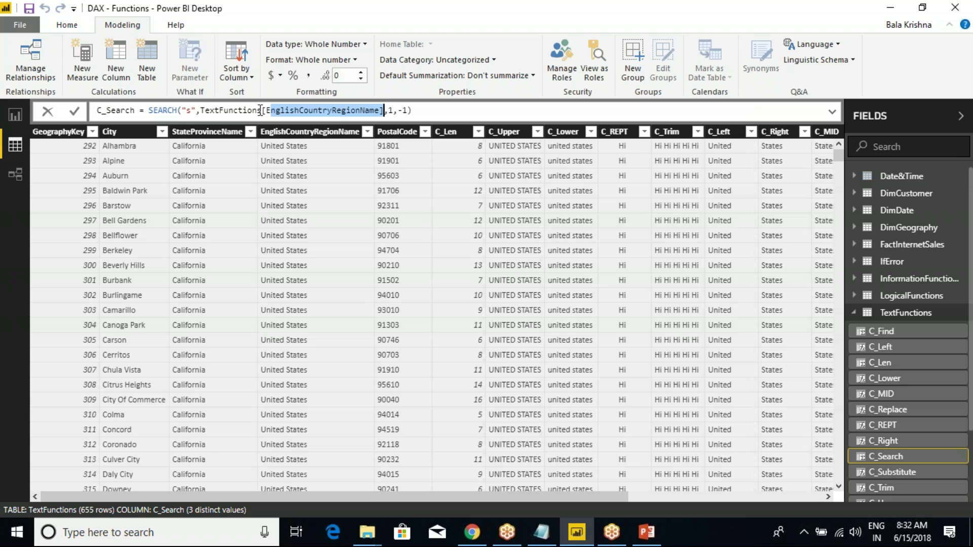
pyautogui.click(74, 113)
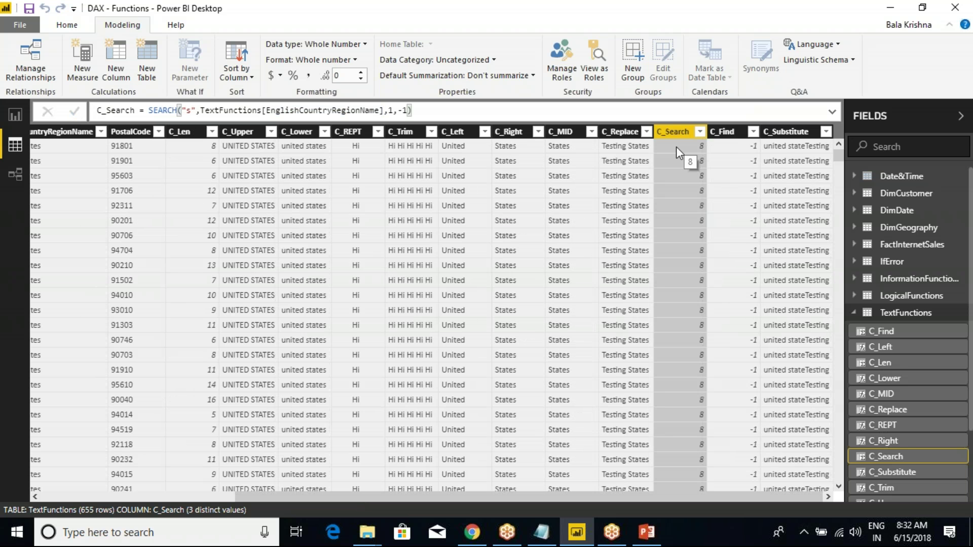
# Step: Mark the "s" argument of the C_Search formula in red, clear the mark, and show the C_Find formula
pyautogui.hotkey('ctrl', '2')
pyautogui.moveTo(189, 77); pyautogui.dragTo(189, 100)
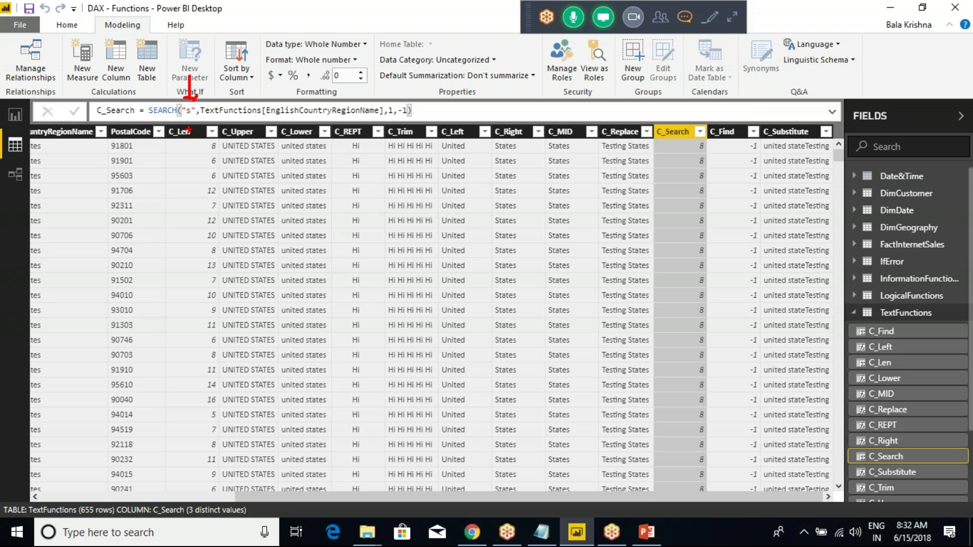
pyautogui.hotkey('ctrl', '2')
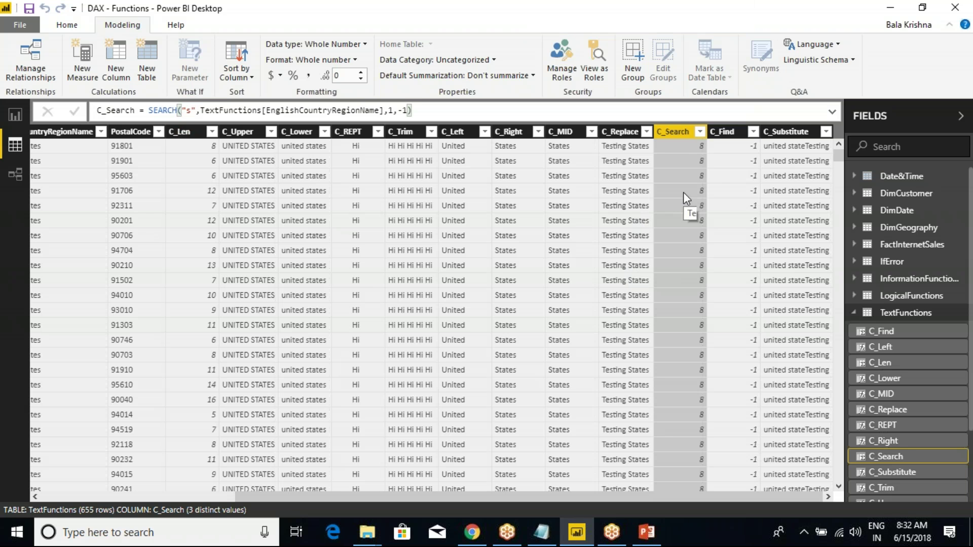
pyautogui.click(730, 133)
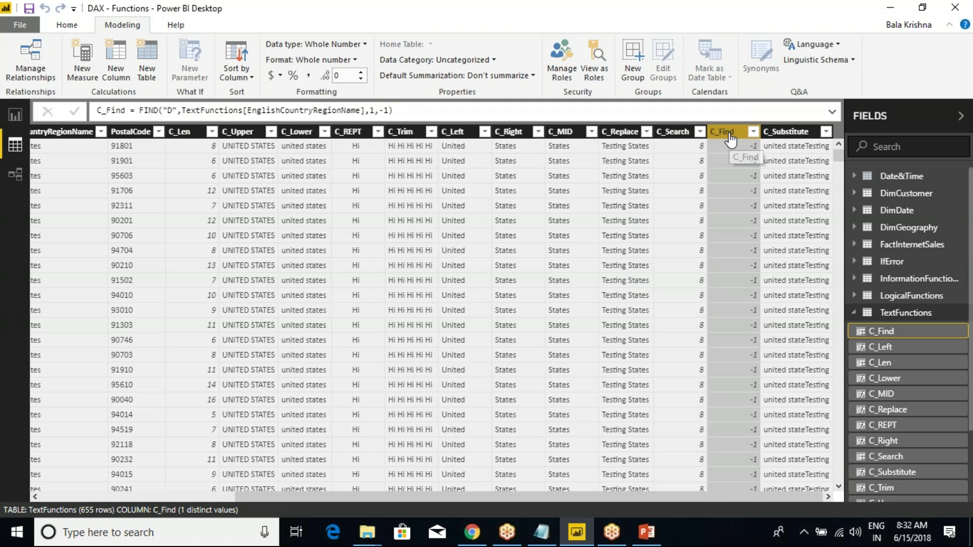
# Step: Copy the whole parenthesised argument list from the C_Search formula
pyautogui.click(673, 132)
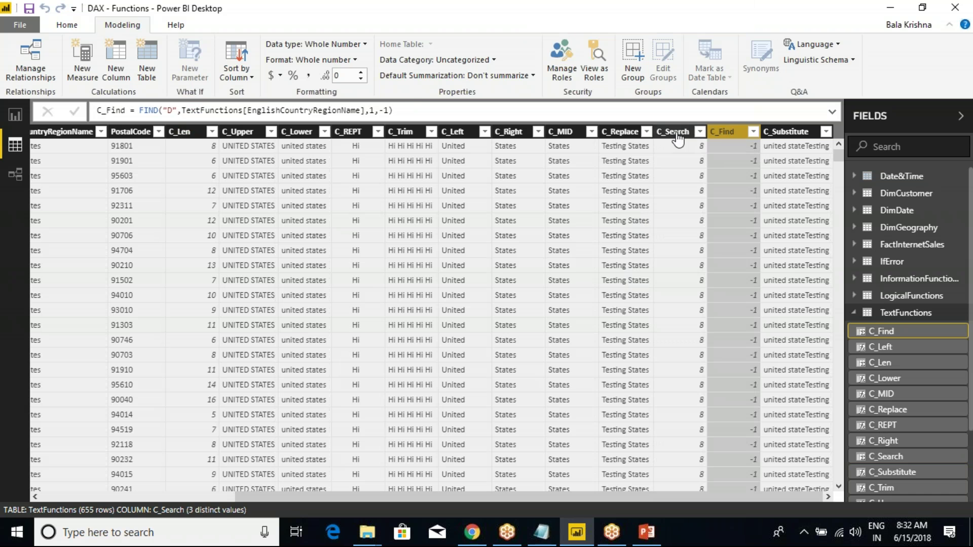
pyautogui.click(409, 111)
pyautogui.hotkey('ctrl', 'a')
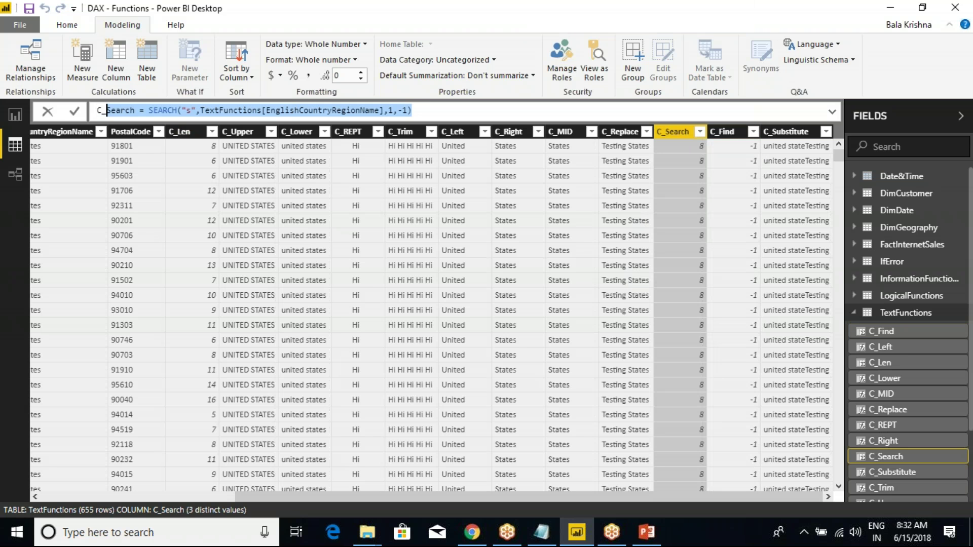
pyautogui.moveTo(106, 110); pyautogui.dragTo(184, 117)
pyautogui.click(183, 114)
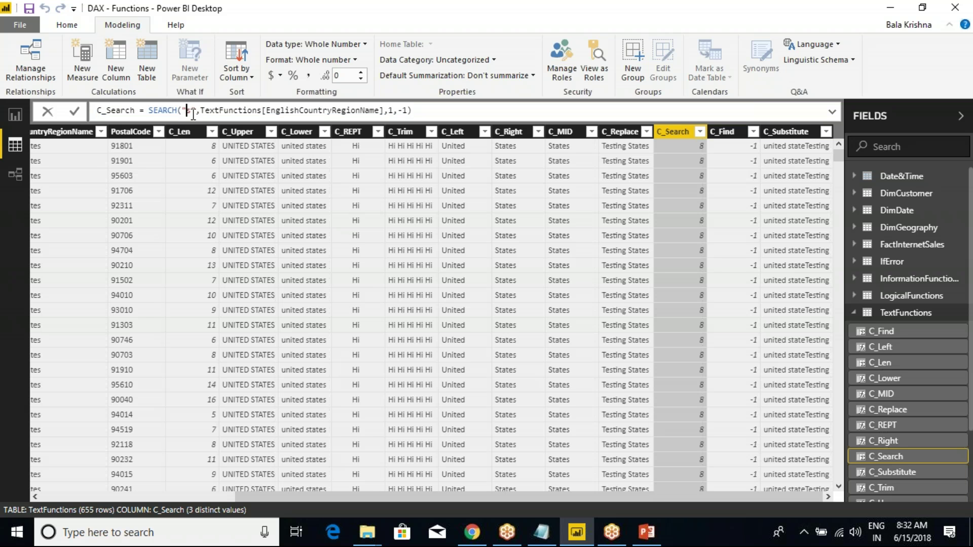
pyautogui.press('Left')
pyautogui.press('Left')
pyautogui.press('Left')
pyautogui.hotkey('shift', 'End')
pyautogui.hotkey('ctrl', 'c')
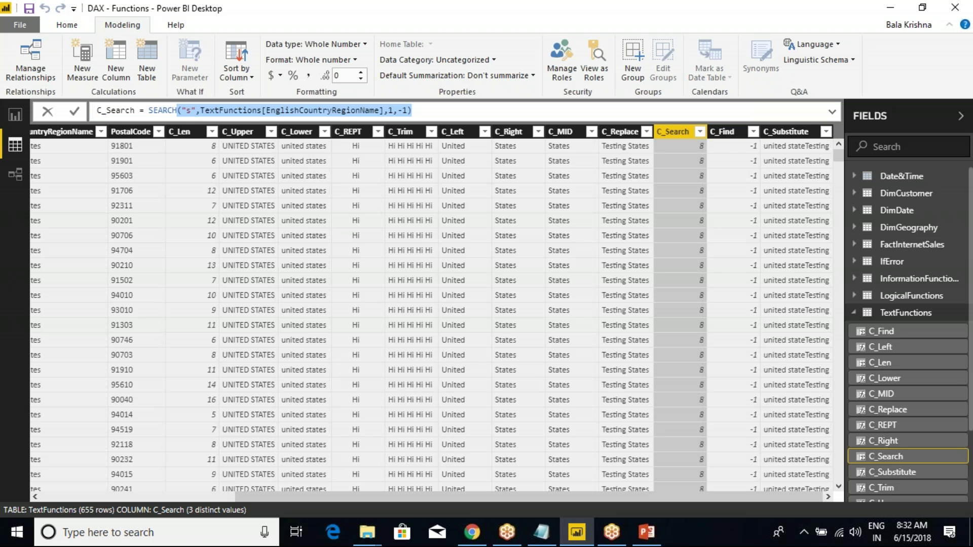
# Step: Replace the arguments of FIND in the C_Find formula with the copied ("s",TextFunctions[EnglishCountryRegionName],1,-1), apply it and check the column
pyautogui.click(723, 135)
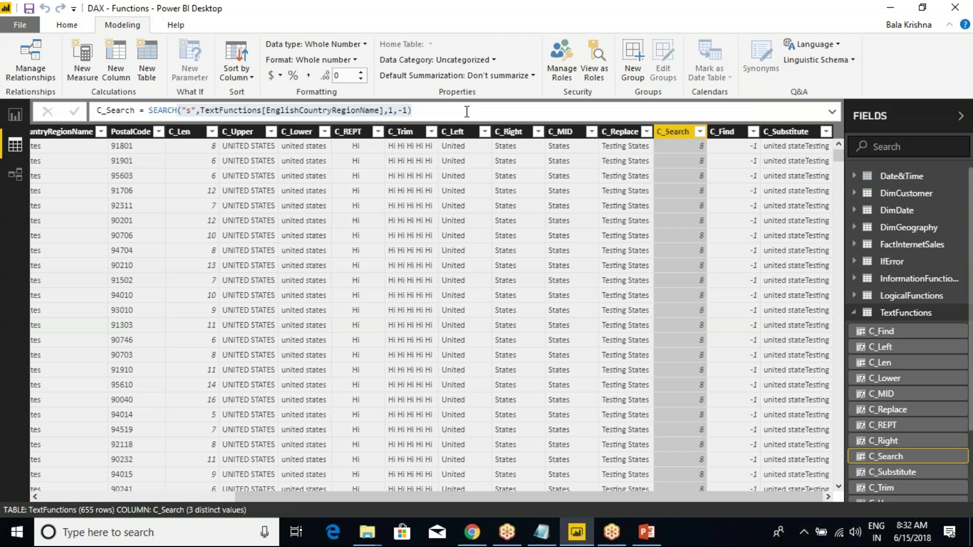
pyautogui.click(725, 136)
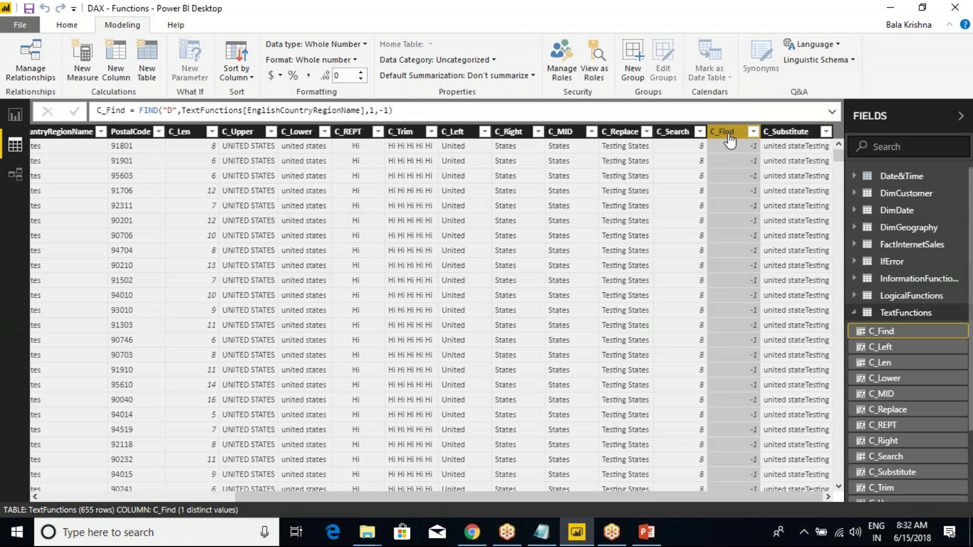
pyautogui.click(394, 110)
pyautogui.keyDown('shift'); pyautogui.click(163, 110); pyautogui.keyUp('shift')
pyautogui.press('Delete')
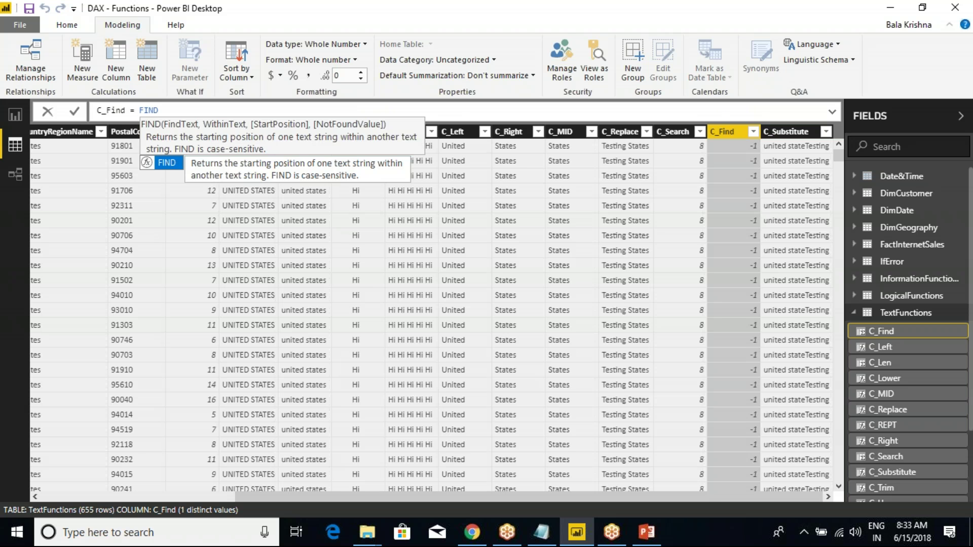
pyautogui.hotkey('ctrl', 'v')
pyautogui.press('Return')
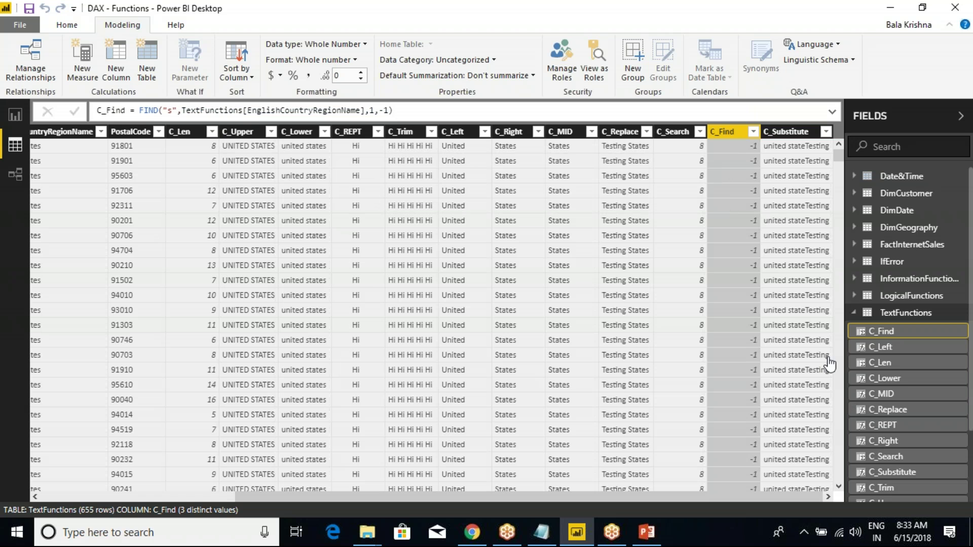
pyautogui.moveTo(454, 500); pyautogui.dragTo(657, 488)
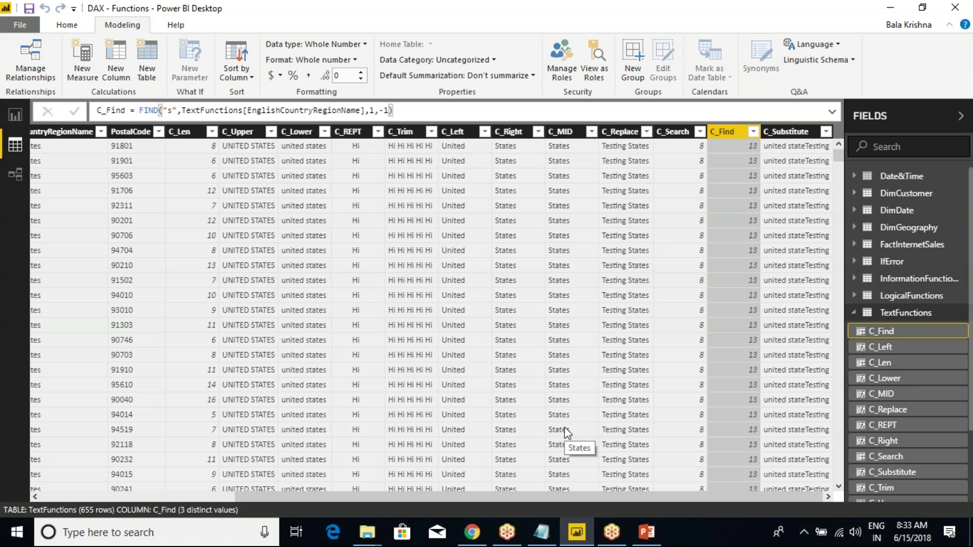
# Step: Review the EnglishCountryRegionName values, set the search text in the C_Find formula to lowercase "d", apply it and check the column
pyautogui.moveTo(653, 495); pyautogui.dragTo(458, 500)
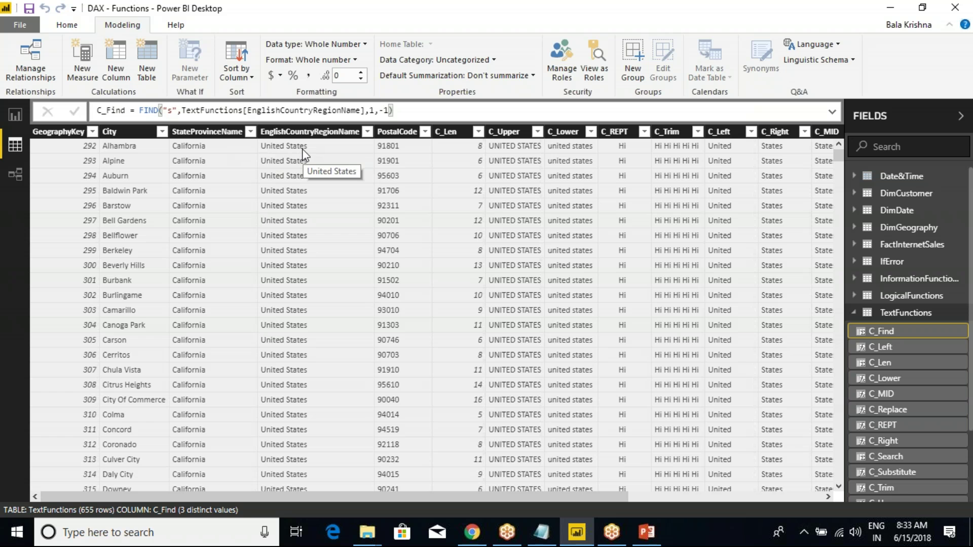
pyautogui.moveTo(280, 150); pyautogui.dragTo(282, 175)
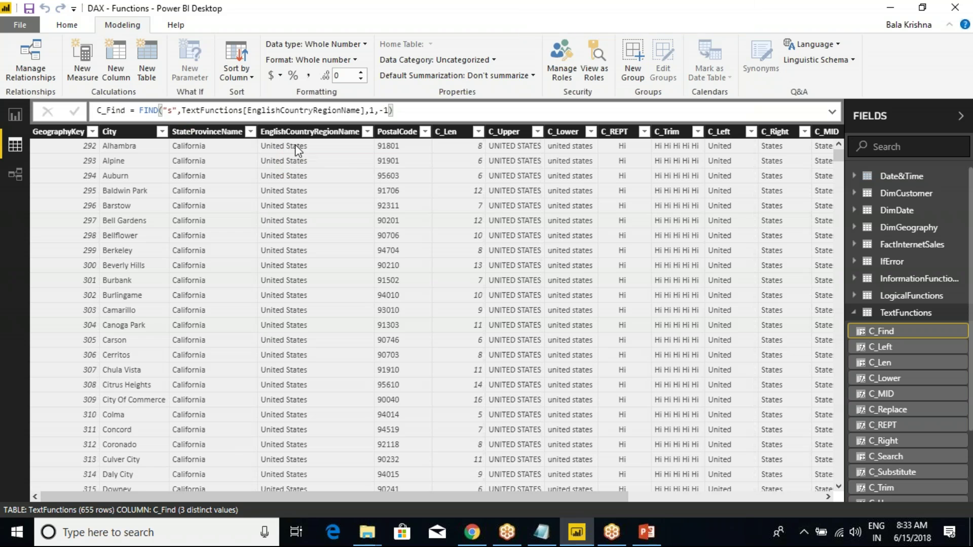
pyautogui.click(173, 110)
pyautogui.press('BackSpace')
pyautogui.write('d')
pyautogui.click(76, 111)
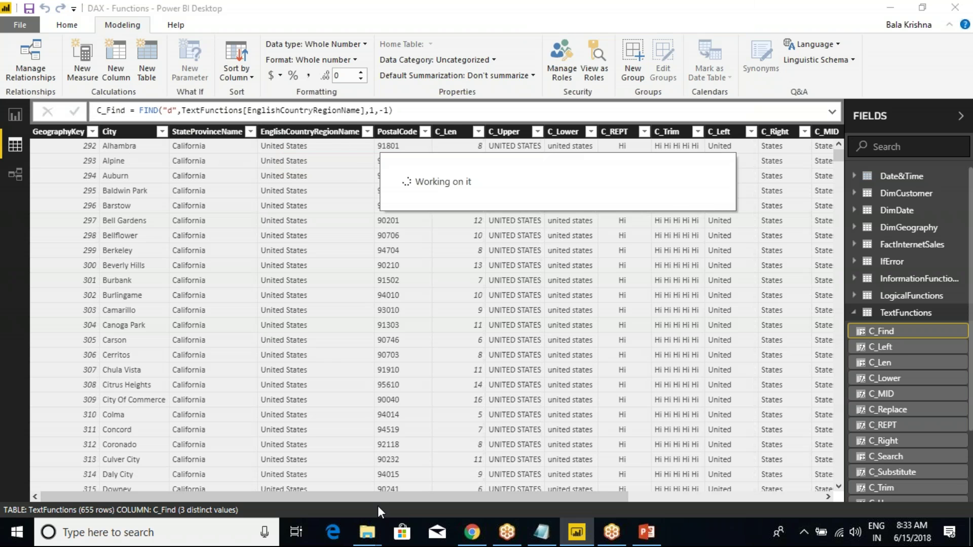
pyautogui.moveTo(374, 495); pyautogui.dragTo(628, 467)
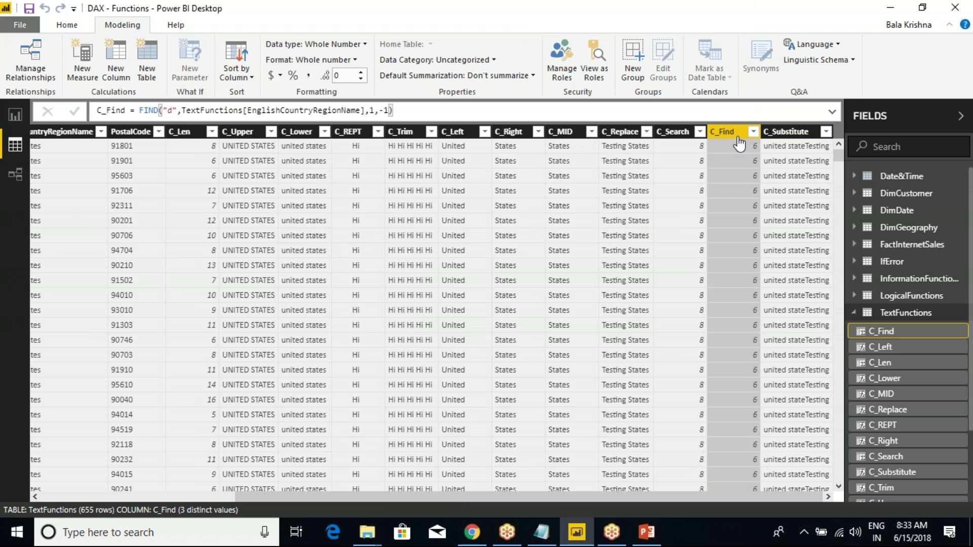
# Step: Set the search text in the C_Find formula to uppercase "D", apply it and check the column
pyautogui.click(171, 111)
pyautogui.press('BackSpace')
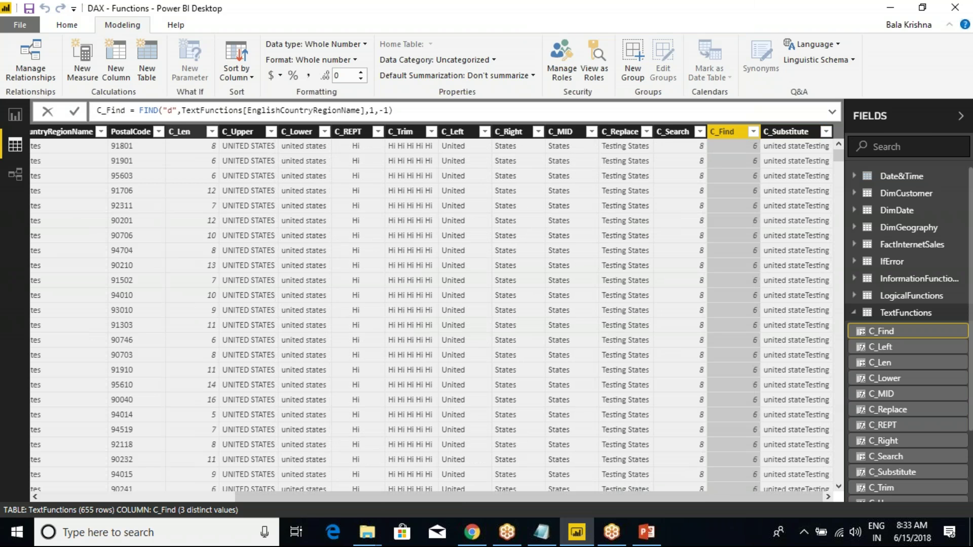
pyautogui.write('D')
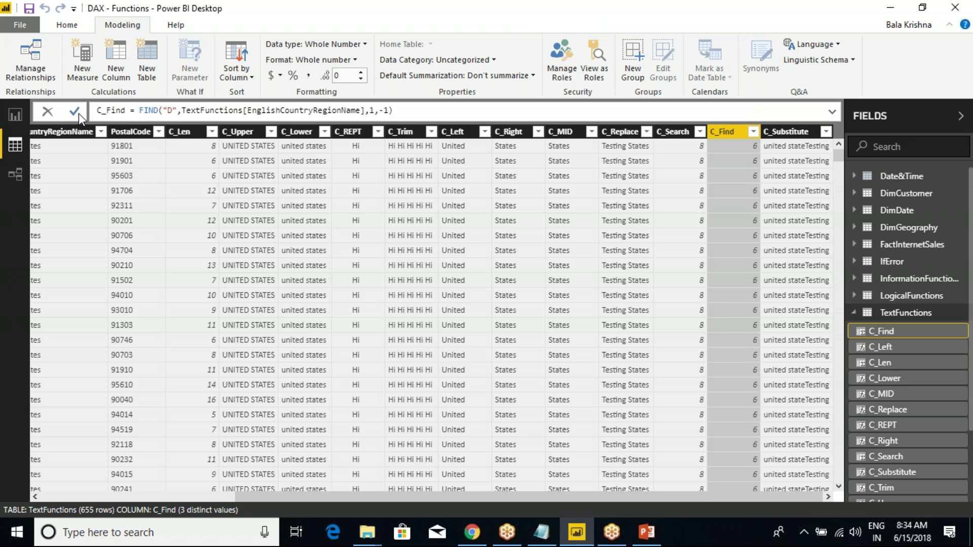
pyautogui.press('Return')
pyautogui.moveTo(531, 494); pyautogui.dragTo(780, 495)
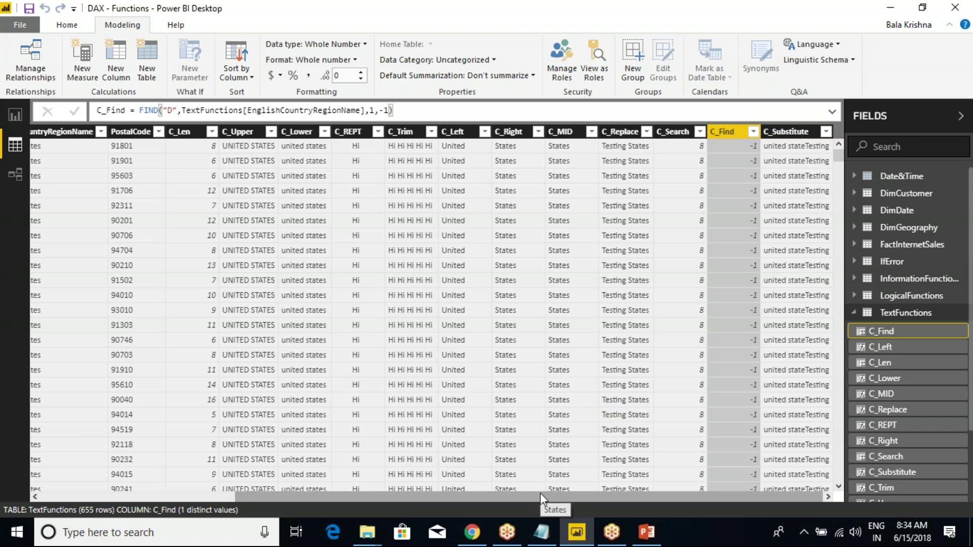
# Step: Switch to the PowerPoint slide of text functions and review the entries UNICHAR, VALUE, CODE, CONCATENATEX and FIXED
pyautogui.moveTo(533, 496); pyautogui.dragTo(205, 499)
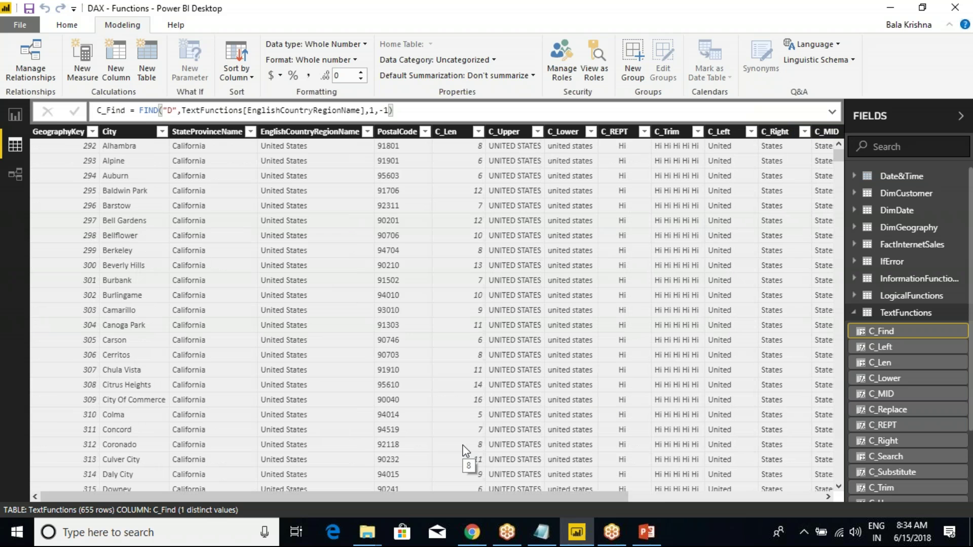
pyautogui.click(647, 533)
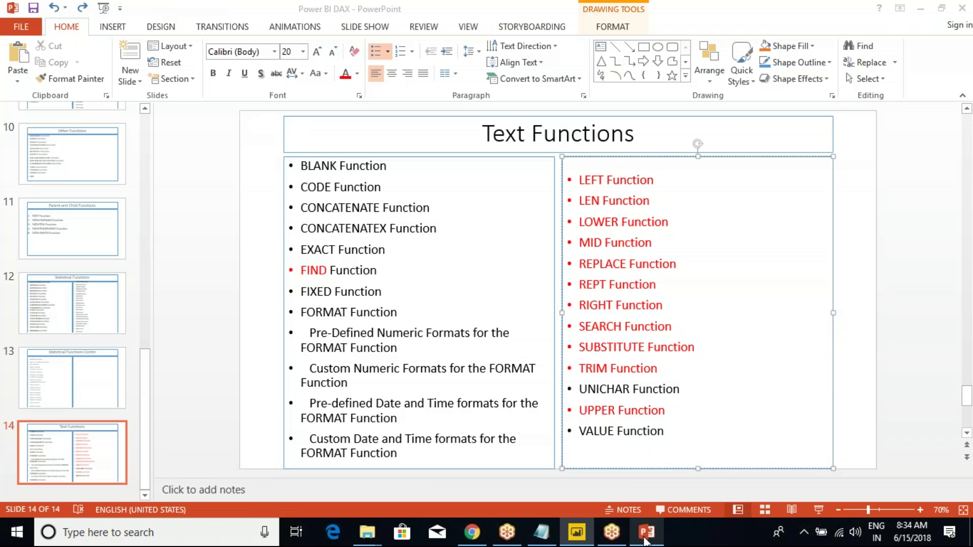
pyautogui.doubleClick(588, 389)
pyautogui.doubleClick(605, 431)
pyautogui.click(600, 389)
pyautogui.doubleClick(601, 388)
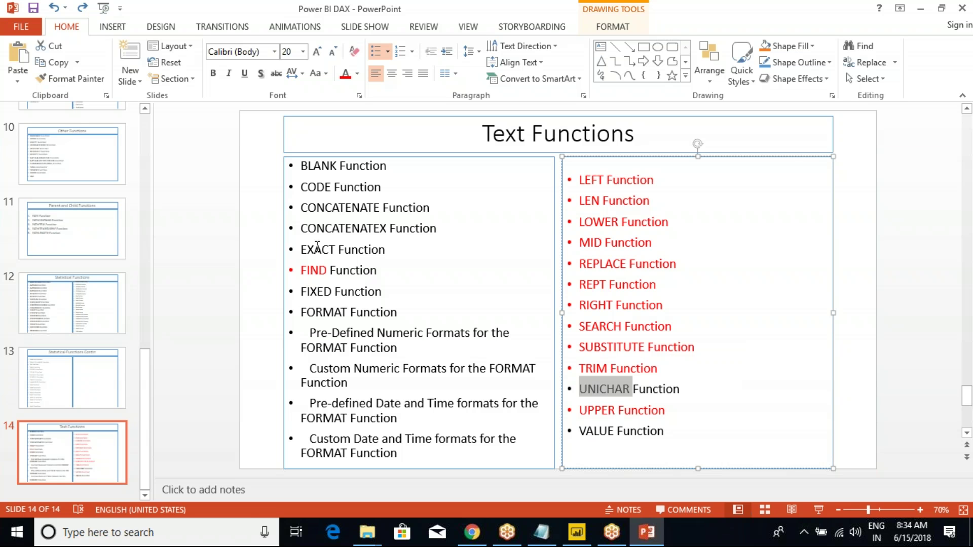
pyautogui.doubleClick(315, 187)
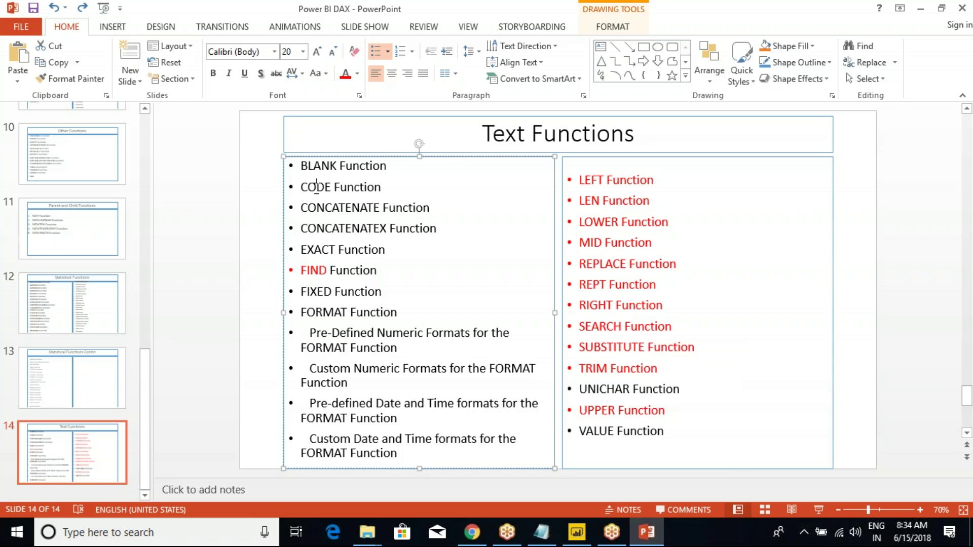
pyautogui.click(387, 229)
pyautogui.doubleClick(324, 292)
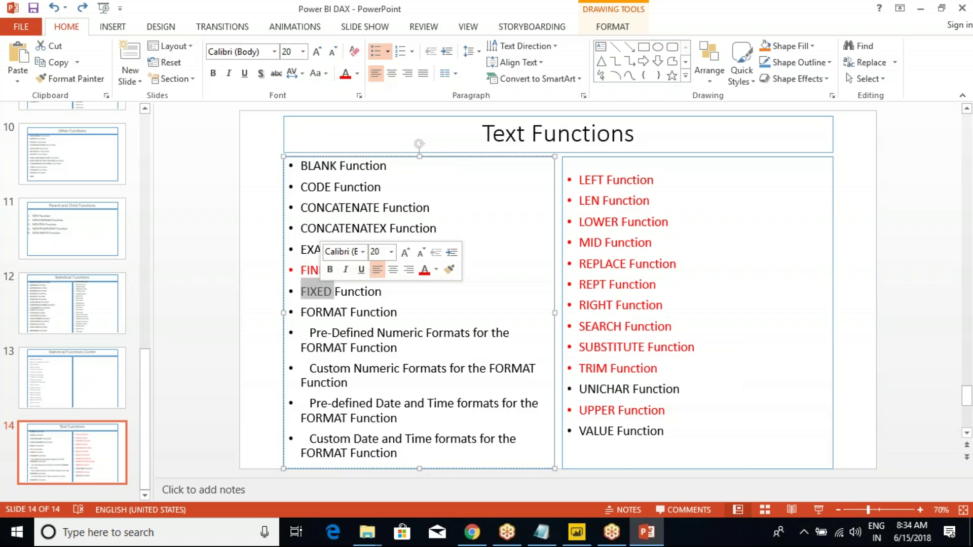
pyautogui.click(368, 295)
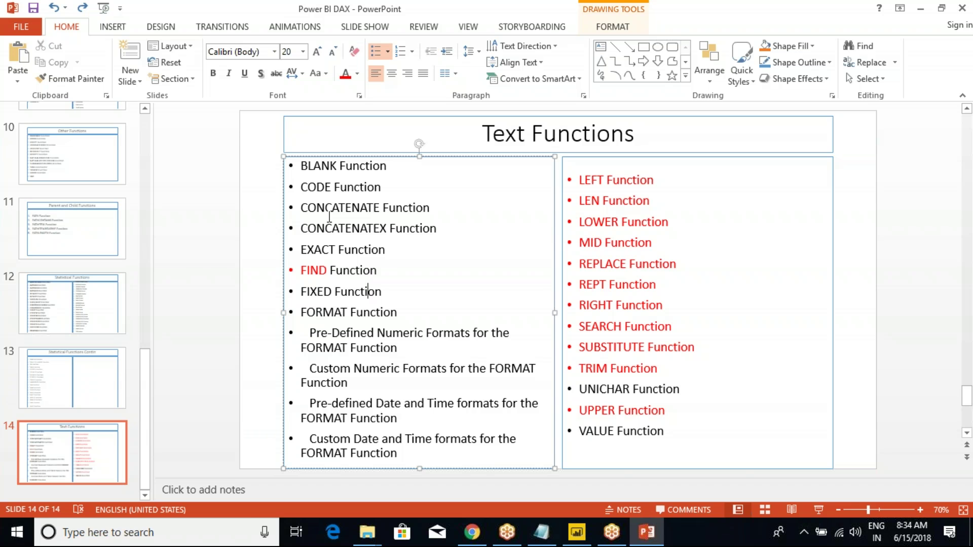
pyautogui.click(317, 191)
pyautogui.moveTo(647, 532)
# Step: Switch back to Power BI and start a new calculated column named C_Code in the TextFunctions table
pyautogui.click(576, 532)
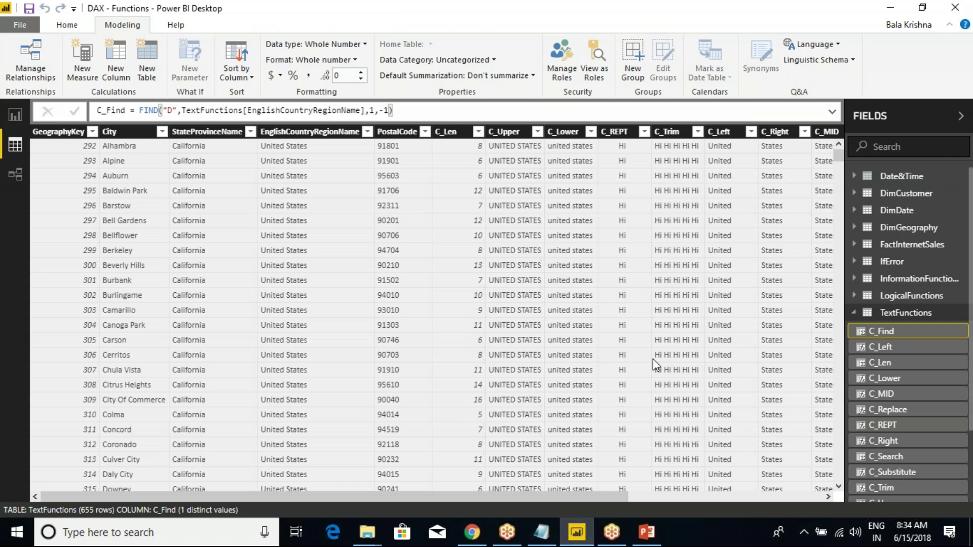
pyautogui.moveTo(610, 494); pyautogui.dragTo(730, 486)
pyautogui.click(787, 132)
pyautogui.rightClick(788, 136)
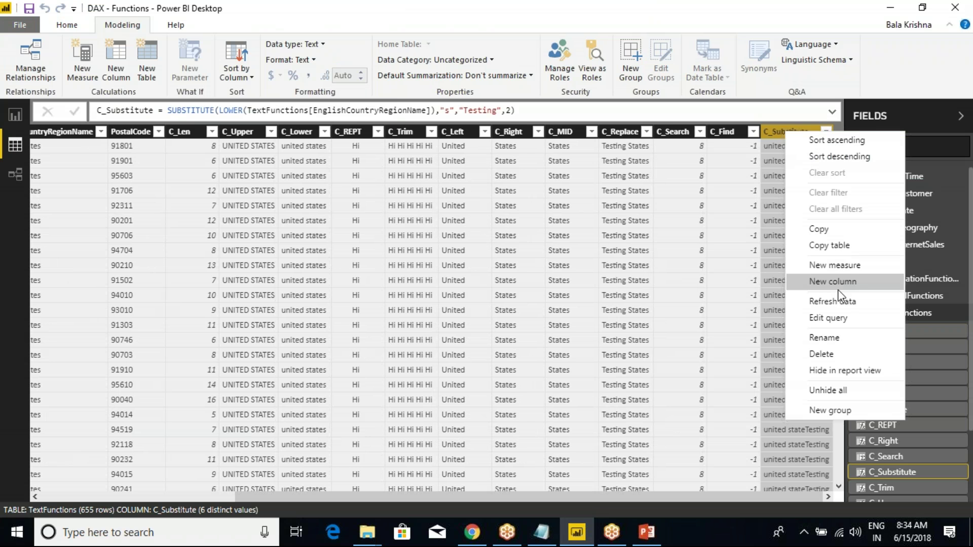
pyautogui.click(843, 283)
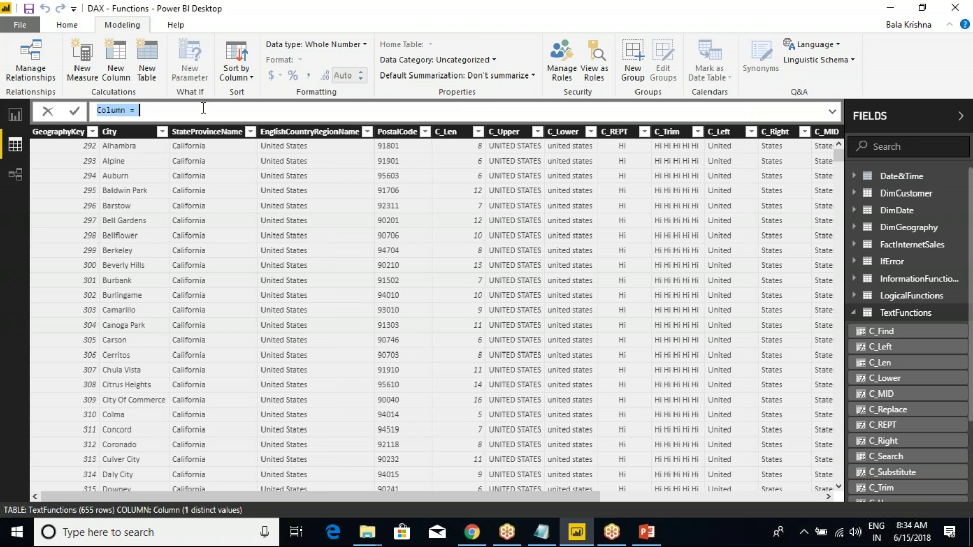
pyautogui.write('C_Code')
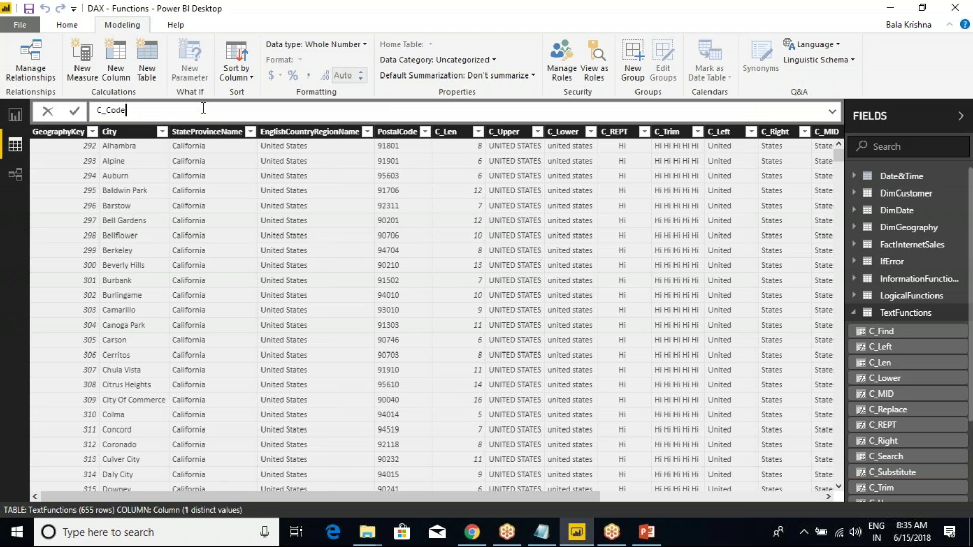
# Step: Define C_Code as UNICODE(TextFunctions[City]) and apply the formula
pyautogui.write('=code')
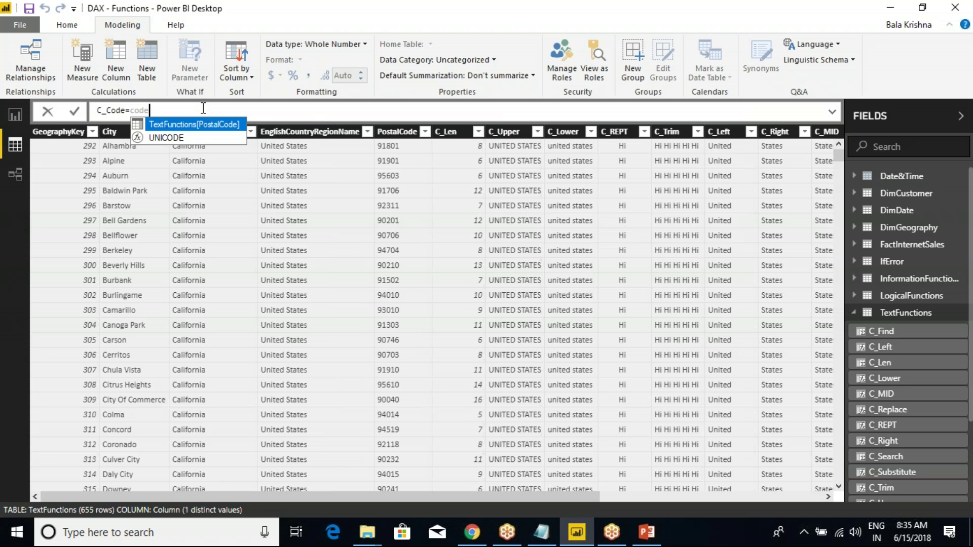
pyautogui.press('BackSpace')
pyautogui.press('BackSpace')
pyautogui.press('BackSpace')
pyautogui.press('BackSpace')
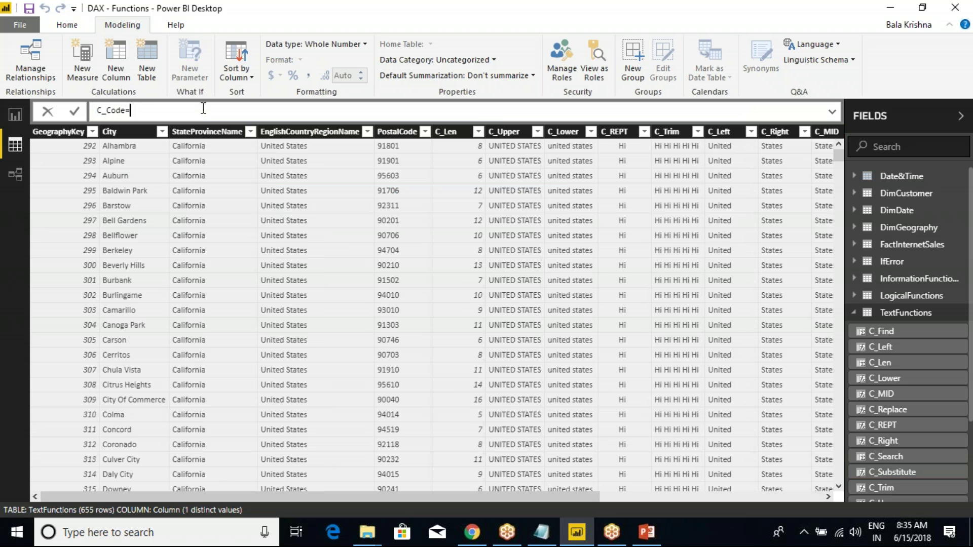
pyautogui.write('UNICODE(')
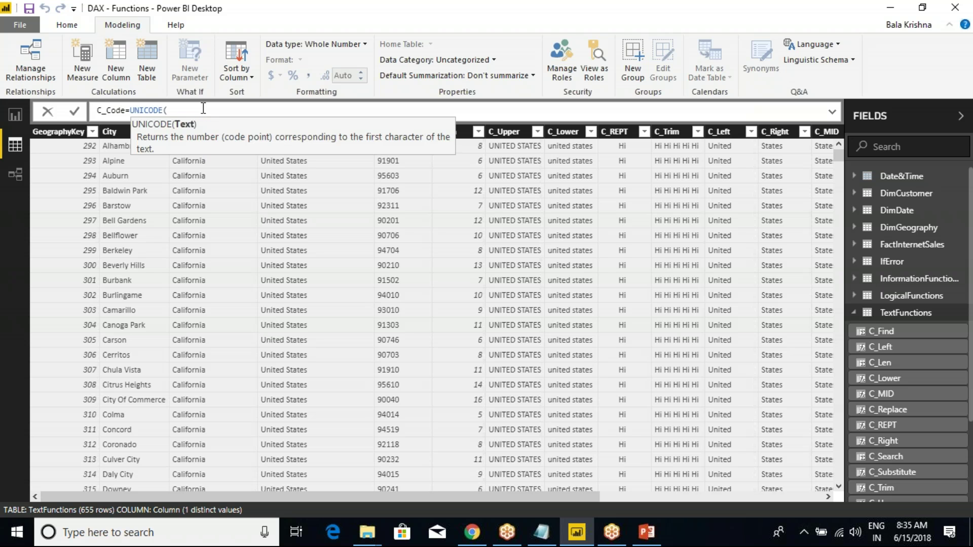
pyautogui.write('TextFunctions[City]')
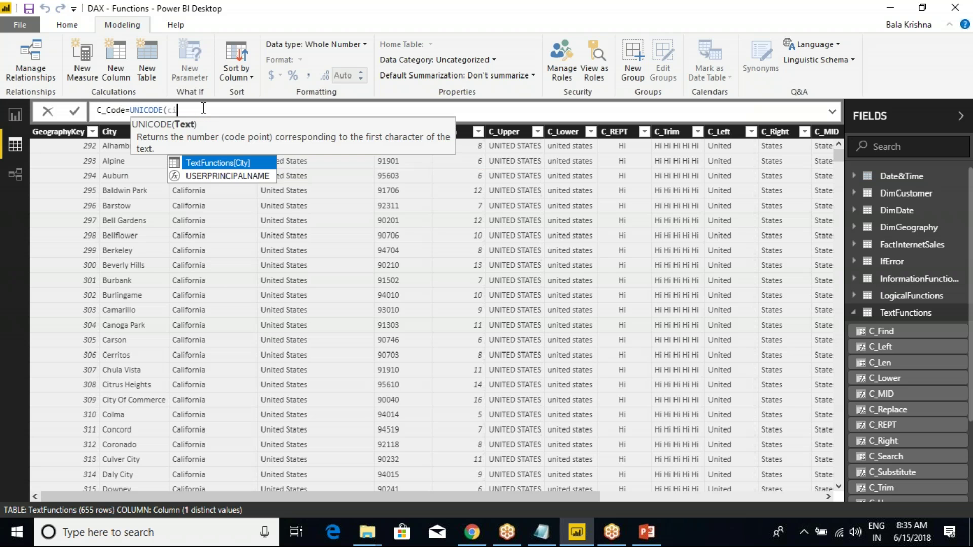
pyautogui.write(')')
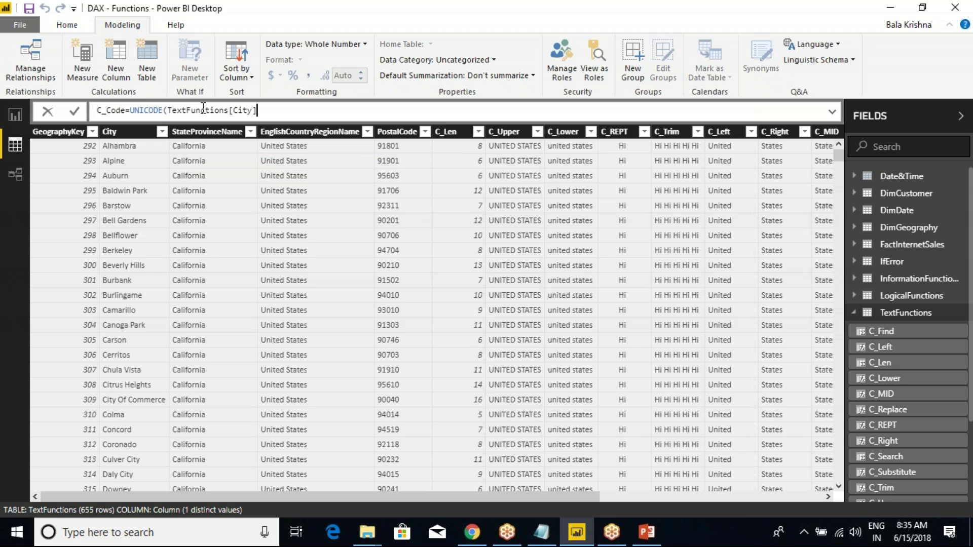
pyautogui.press('Return')
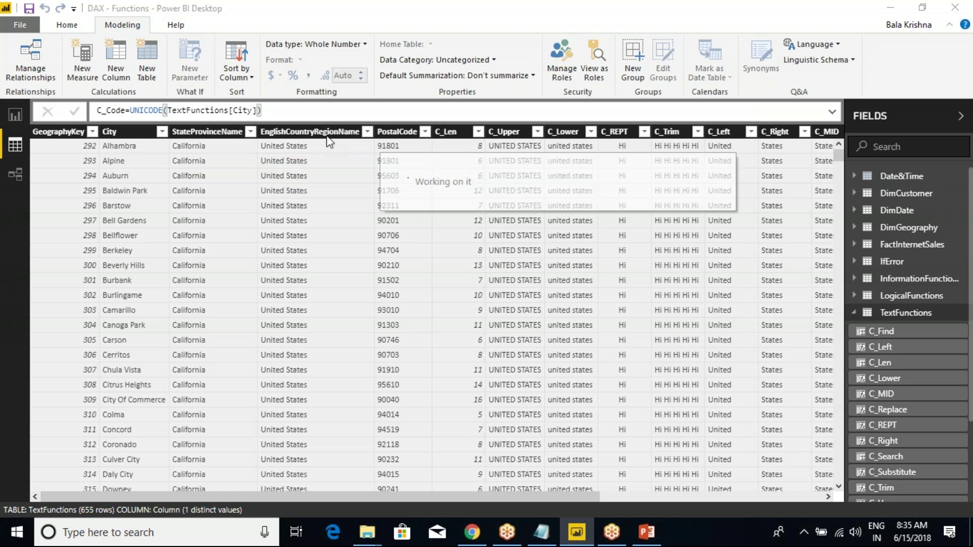
# Step: Check the C_Code column, mark its first value with the screen pen and compare it with the City column
pyautogui.moveTo(400, 501); pyautogui.dragTo(695, 495)
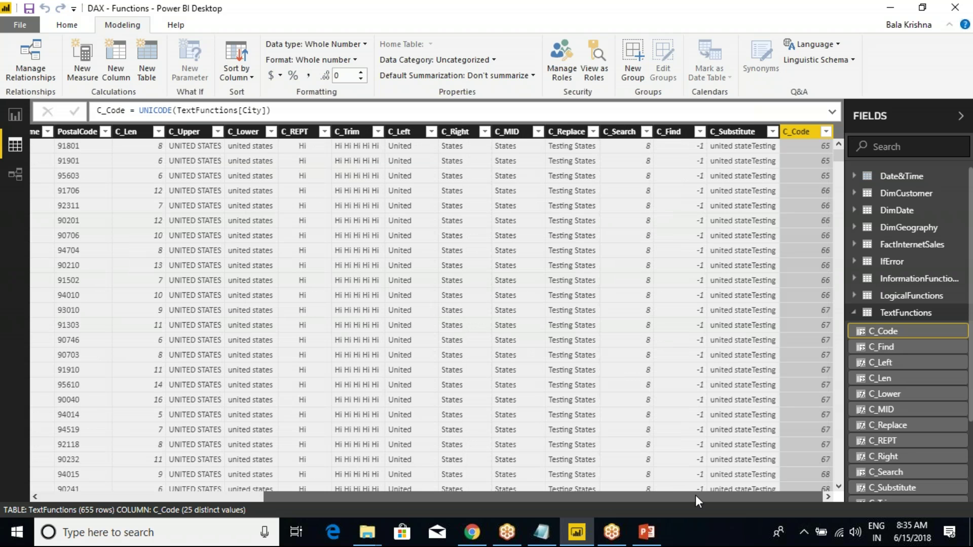
pyautogui.hotkey('ctrl', '2')
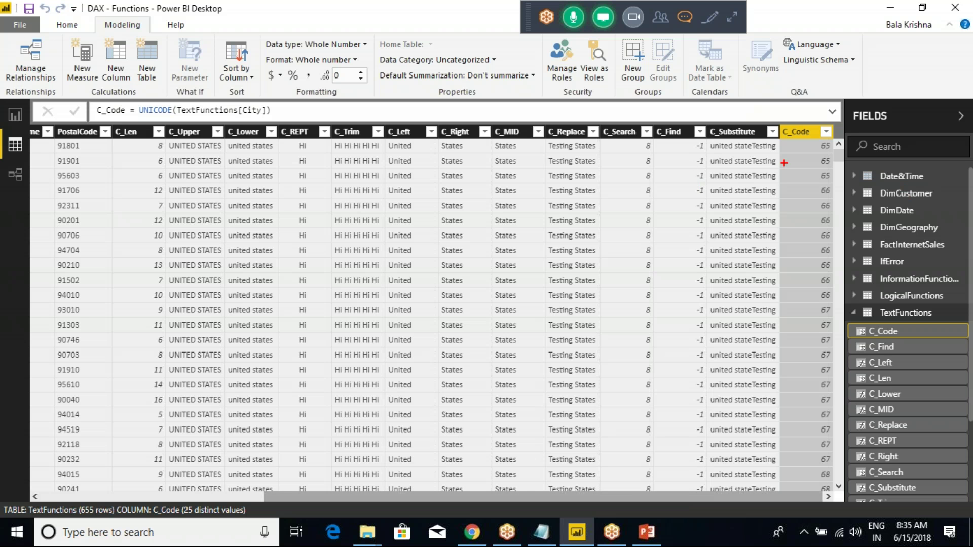
pyautogui.moveTo(789, 152); pyautogui.dragTo(830, 146)
pyautogui.press('Escape')
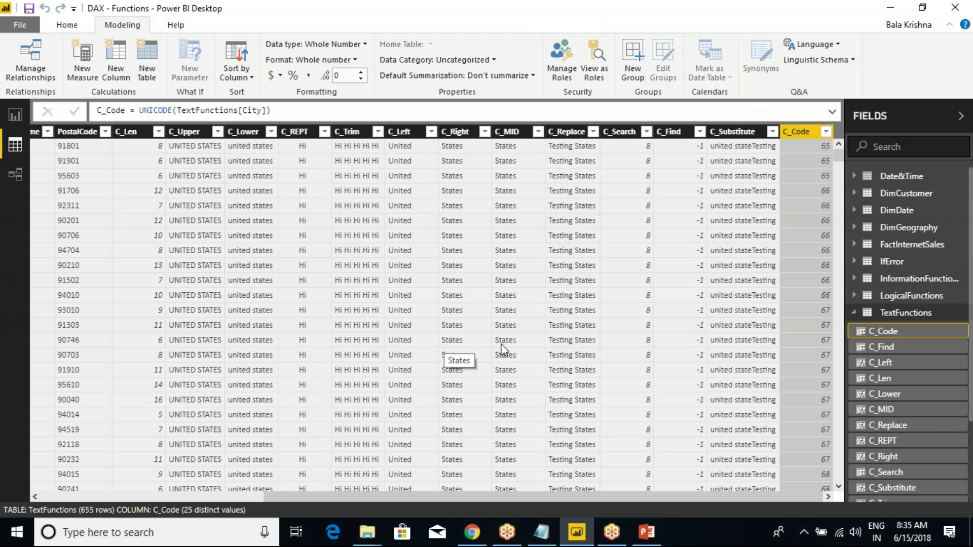
pyautogui.moveTo(465, 497); pyautogui.dragTo(244, 494)
# Step: Switch to Chrome and open the Google home page in a new tab
pyautogui.hotkey('ctrl', '2')
pyautogui.hotkey('alt', 'Tab')
pyautogui.press('Tab')
pyautogui.press('Tab')
pyautogui.press('Tab')
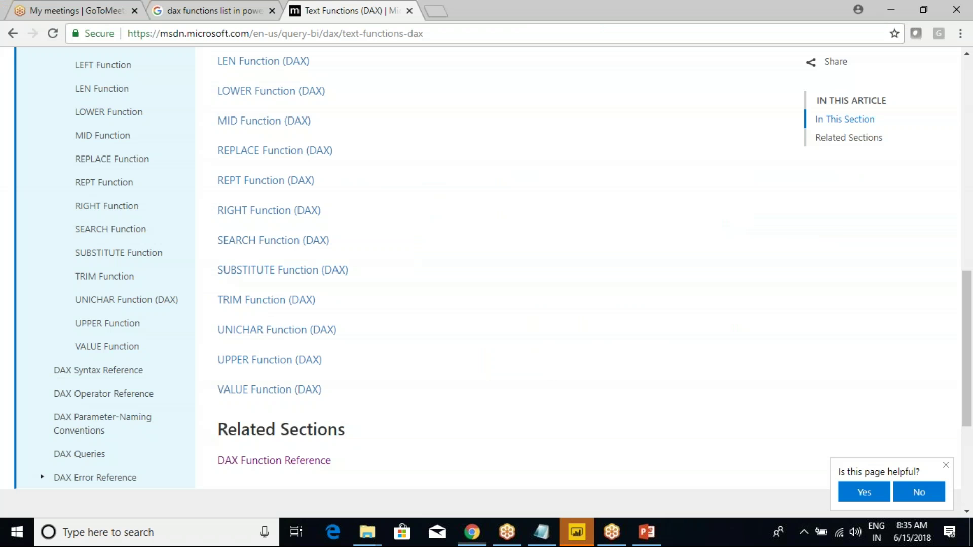
pyautogui.click(435, 7)
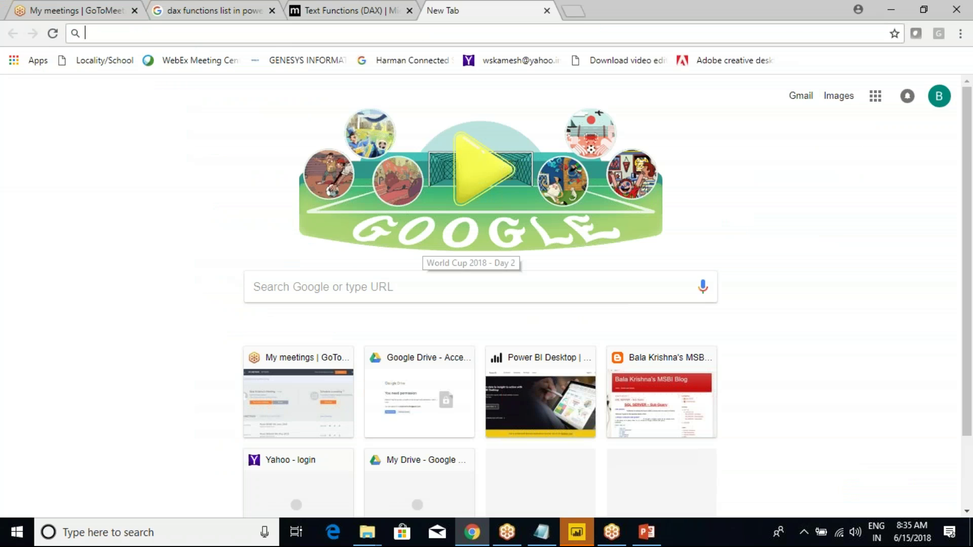
pyautogui.write('gogole')
pyautogui.hotkey('ctrl', 'Return')
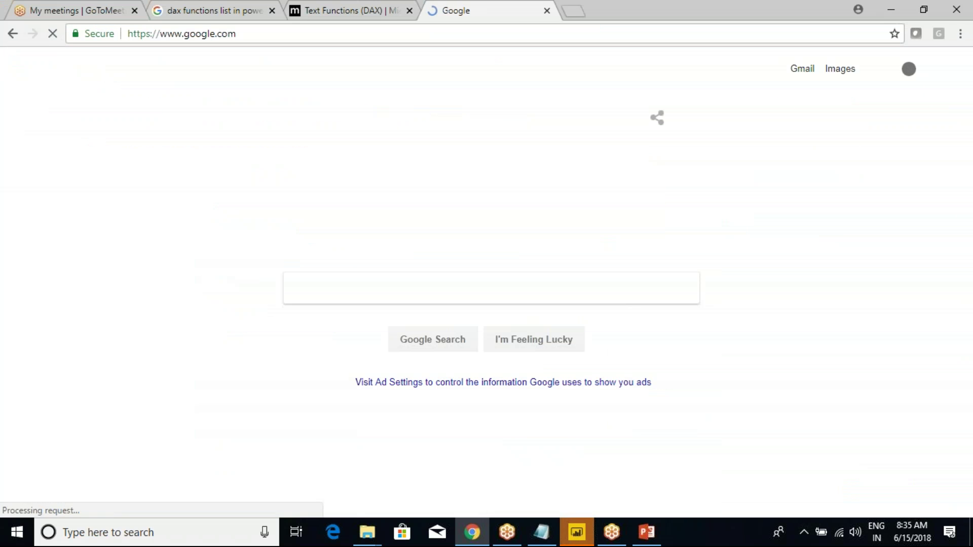
# Step: Enter "alhambra" as the Google search text, checking the spelling of the first city in the Power BI table
pyautogui.write('al')
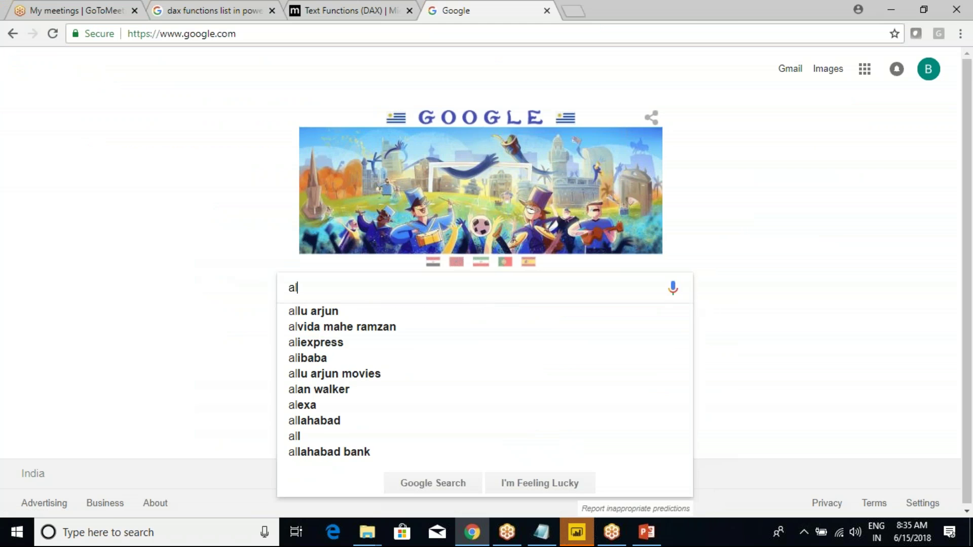
pyautogui.hotkey('alt', 'Tab')
pyautogui.hotkey('alt', 'Tab')
pyautogui.write('ha')
pyautogui.hotkey('alt', 'Tab')
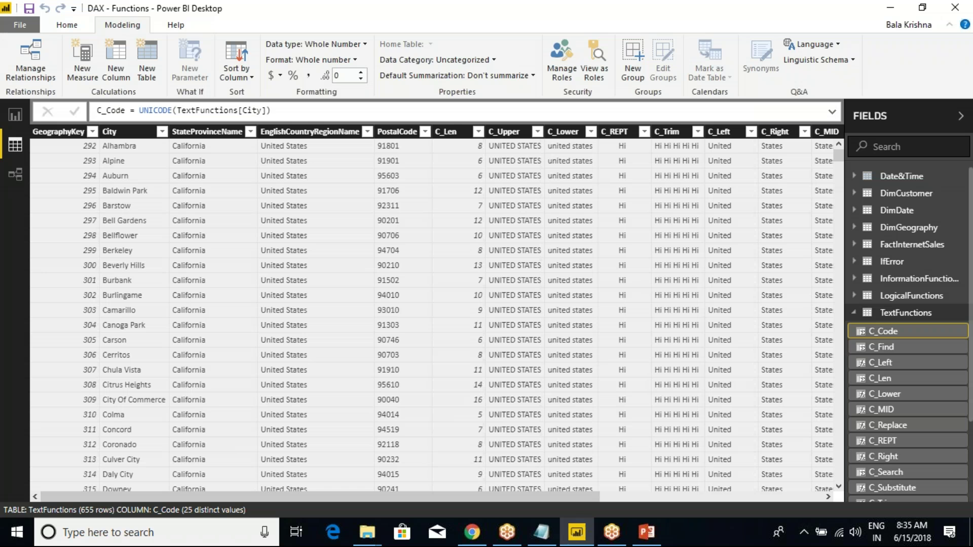
pyautogui.hotkey('alt', 'Tab')
pyautogui.write('mbra')
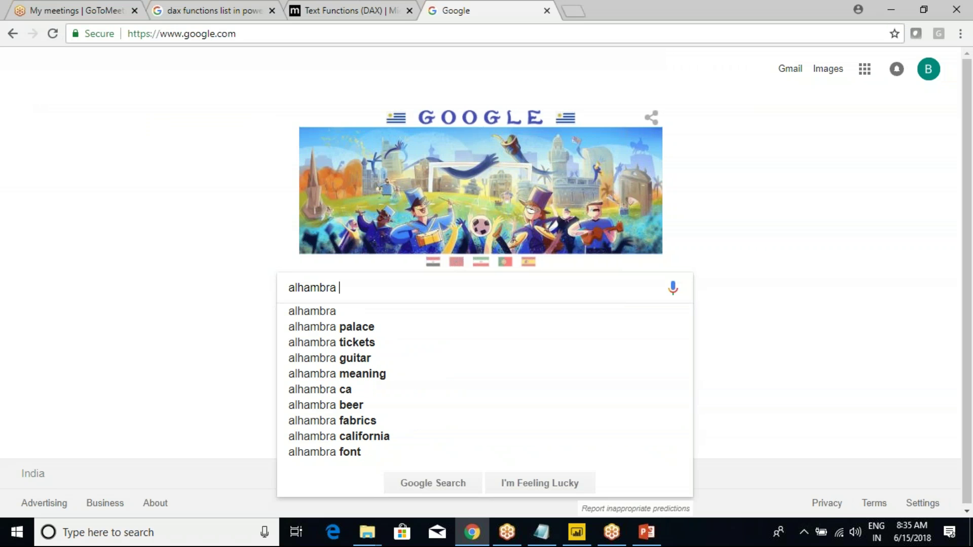
# Step: Put "ansi" in front of the city name and run the search for "ansi alhambra"
pyautogui.press('Home')
pyautogui.write('as')
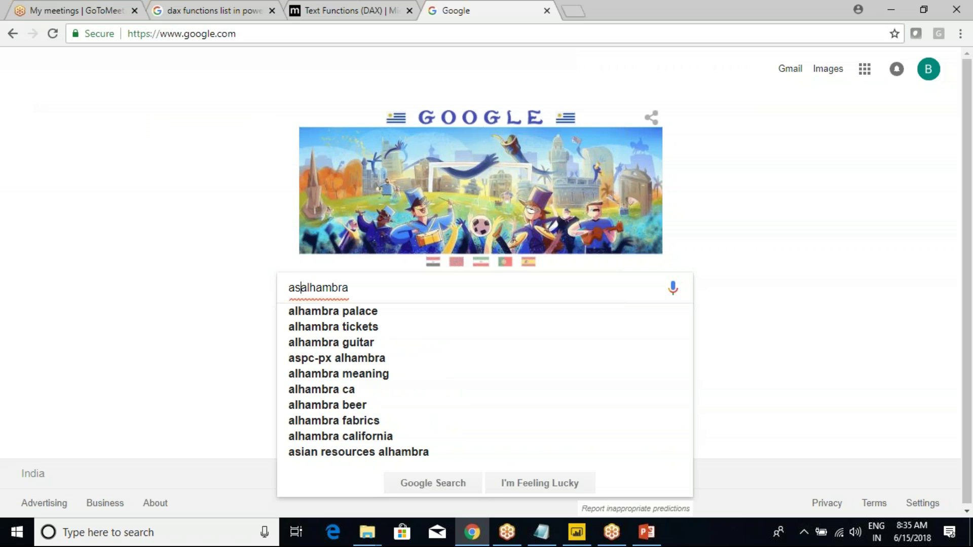
pyautogui.press('Escape')
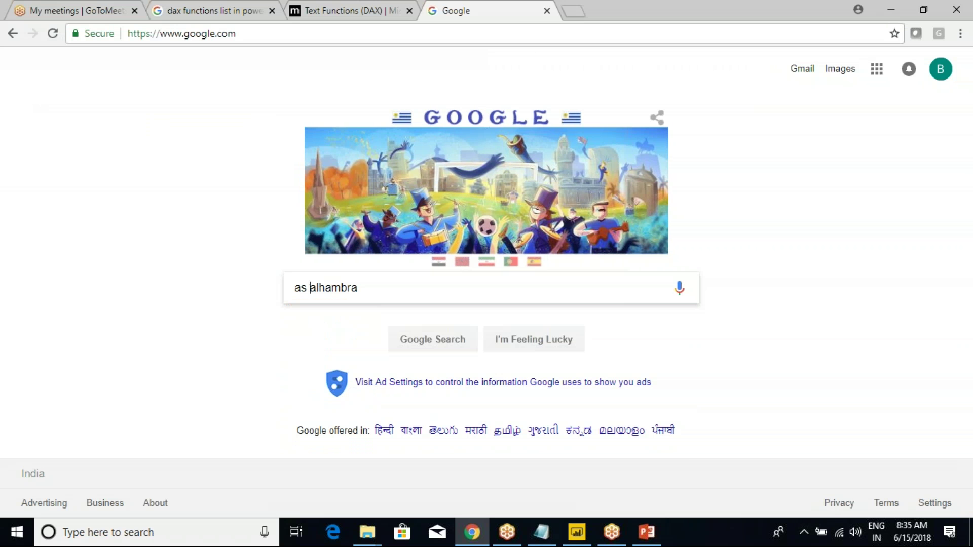
pyautogui.write('cii')
pyautogui.press('BackSpace')
pyautogui.press('BackSpace')
pyautogui.press('BackSpace')
pyautogui.press('BackSpace')
pyautogui.write('nsi')
pyautogui.press('Escape')
pyautogui.press('Return')
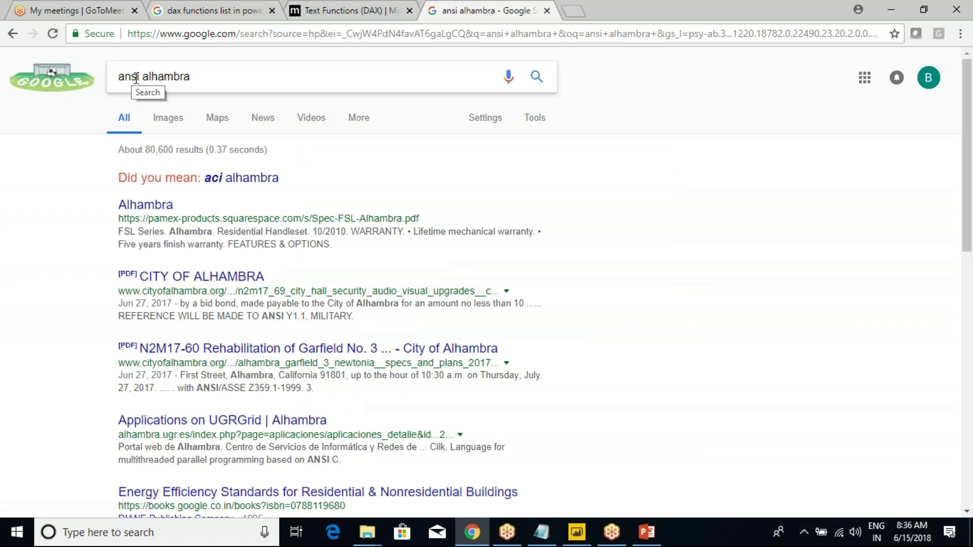
# Step: Replace the whole search query with "ansci code of ala"
pyautogui.tripleClick(190, 77)
pyautogui.write('anc')
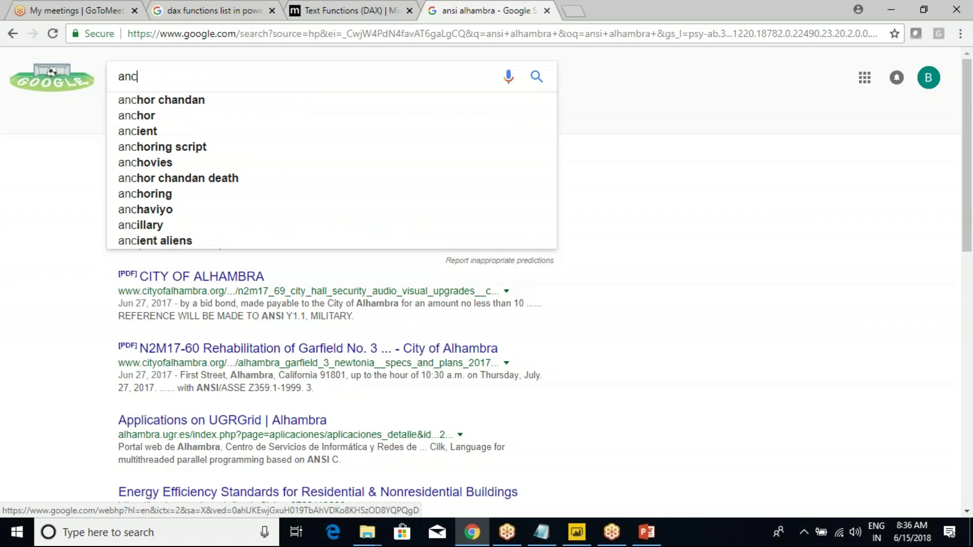
pyautogui.press('BackSpace')
pyautogui.write('sci')
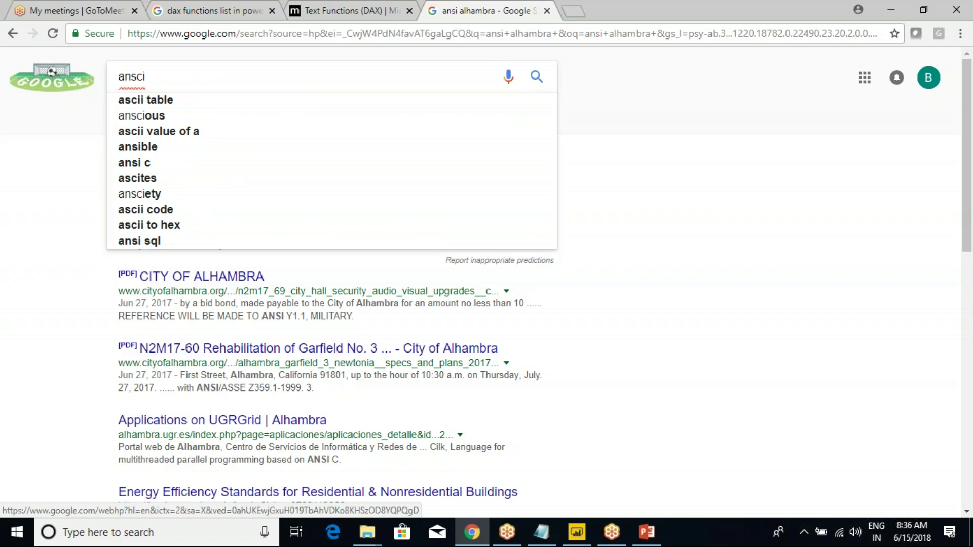
pyautogui.write(' co')
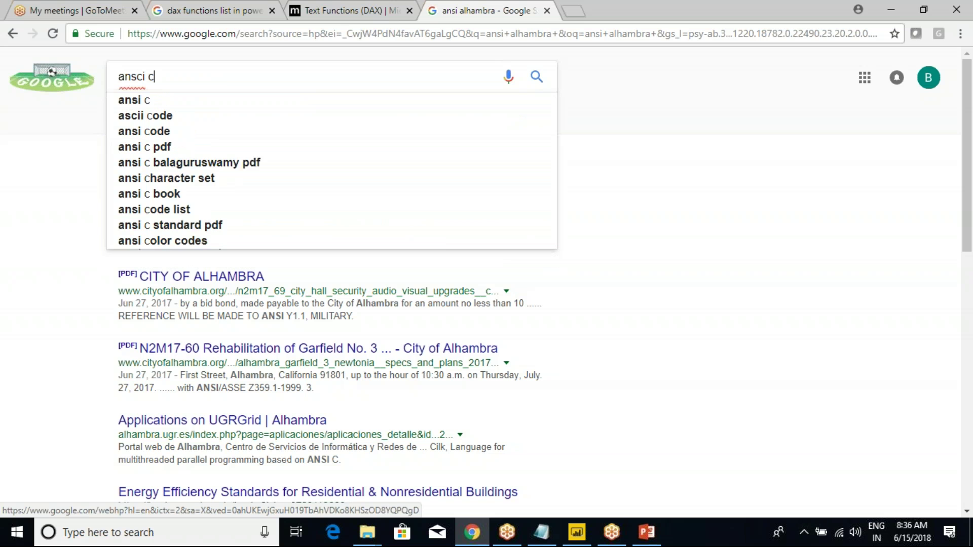
pyautogui.write('de ')
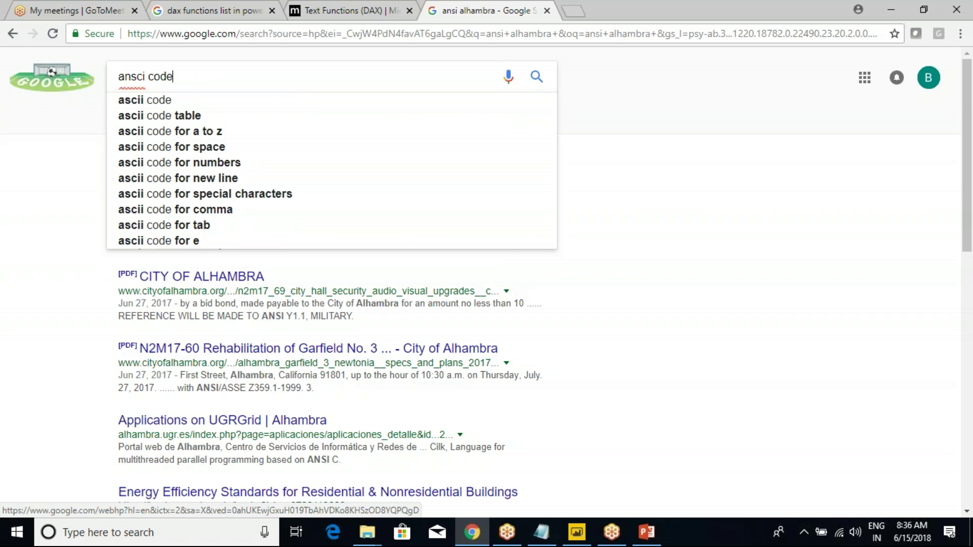
pyautogui.write('of ala')
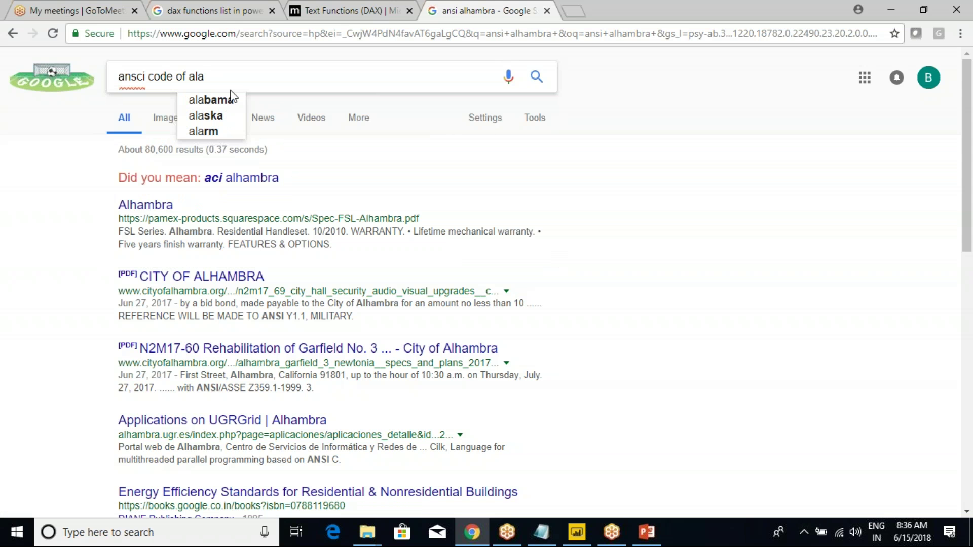
# Step: Change the Google query to "ansci code of alhambra", checking the city name in the Power BI table, and run the search
pyautogui.press('BackSpace')
pyautogui.press('BackSpace')
pyautogui.press('BackSpace')
pyautogui.press('BackSpace')
pyautogui.press('BackSpace')
pyautogui.press('BackSpace')
pyautogui.press('BackSpace')
pyautogui.press('BackSpace')
pyautogui.press('BackSpace')
pyautogui.press('BackSpace')
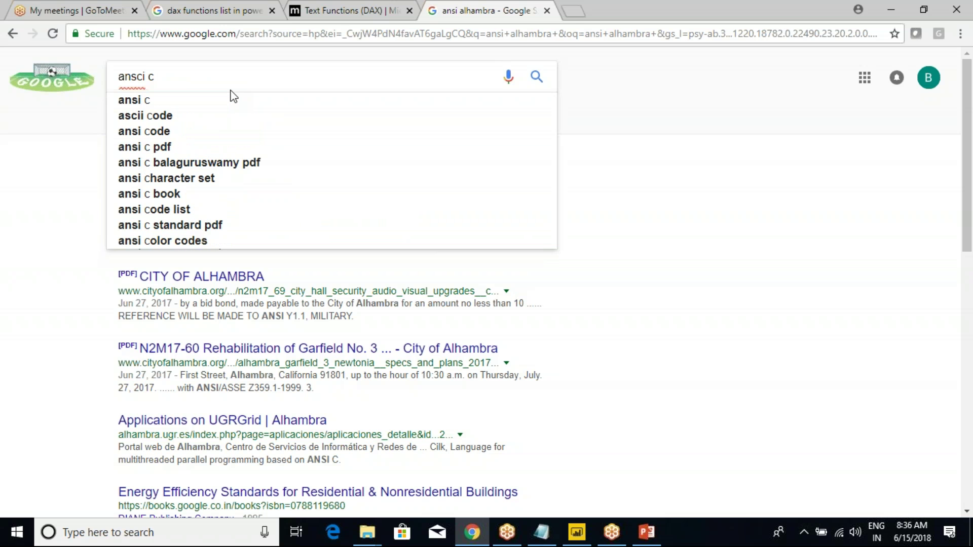
pyautogui.write('ode of')
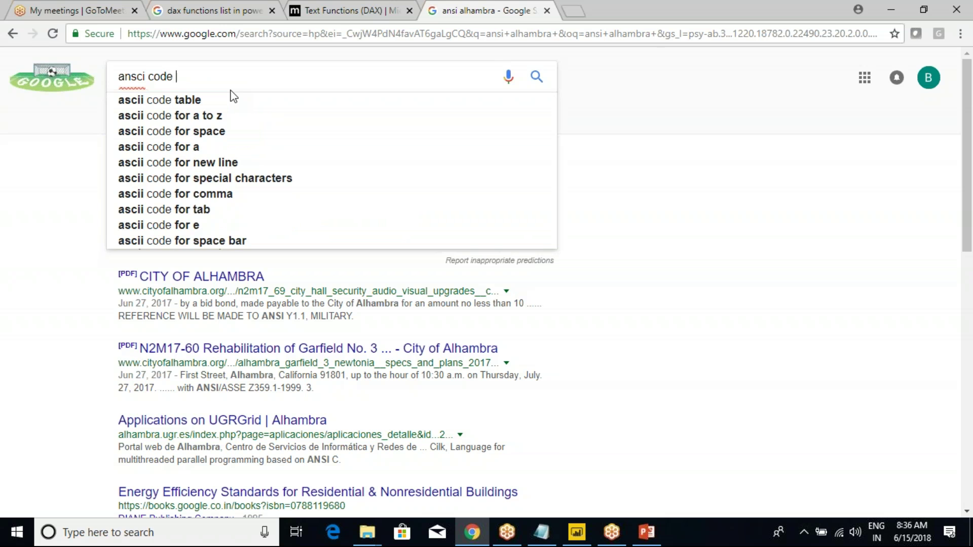
pyautogui.hotkey('alt', 'Tab')
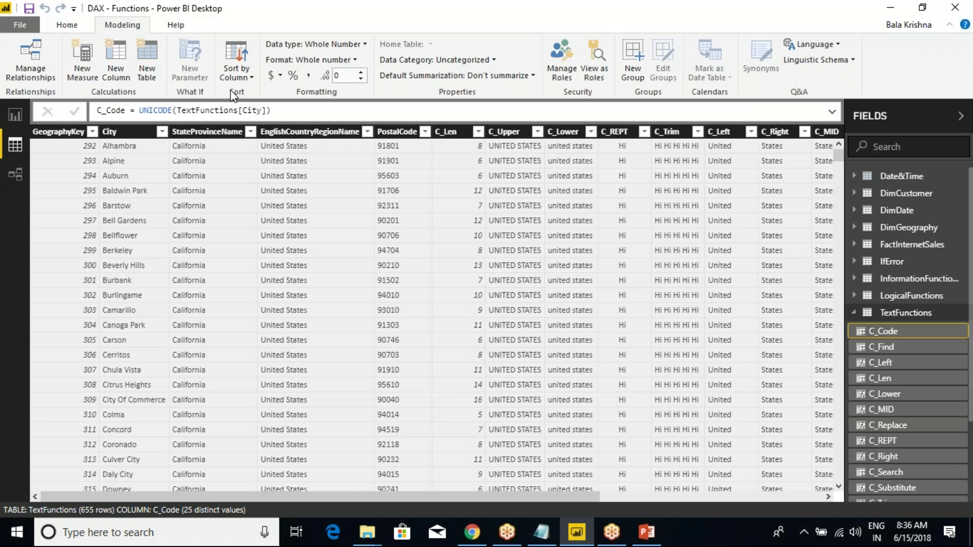
pyautogui.hotkey('alt', 'Tab')
pyautogui.write('a')
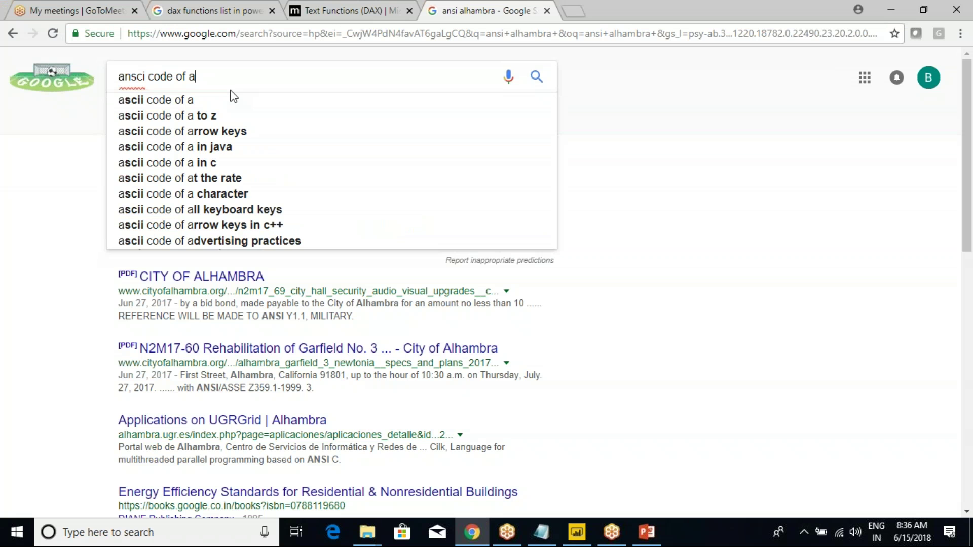
pyautogui.write('lha')
pyautogui.click(216, 100)
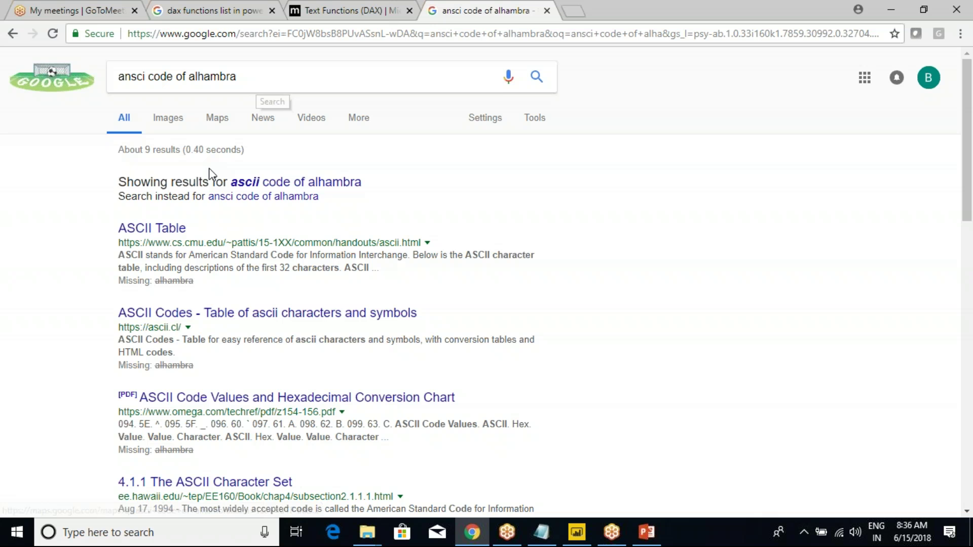
# Step: Open the Science Buddies result "Table of 8-bit ASCII Character Codes" in a new tab and switch to it
pyautogui.scroll(-1, 198, 291)
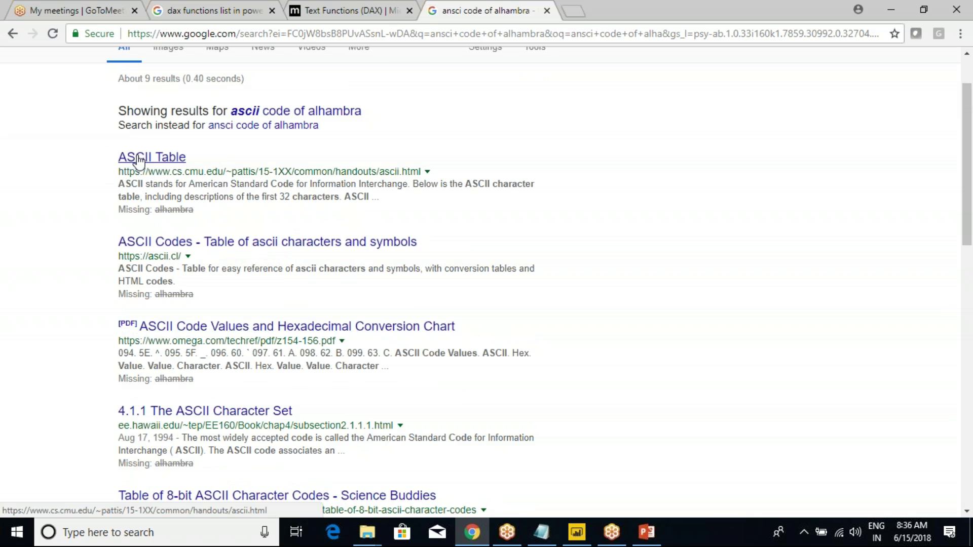
pyautogui.scroll(-2, 140, 162)
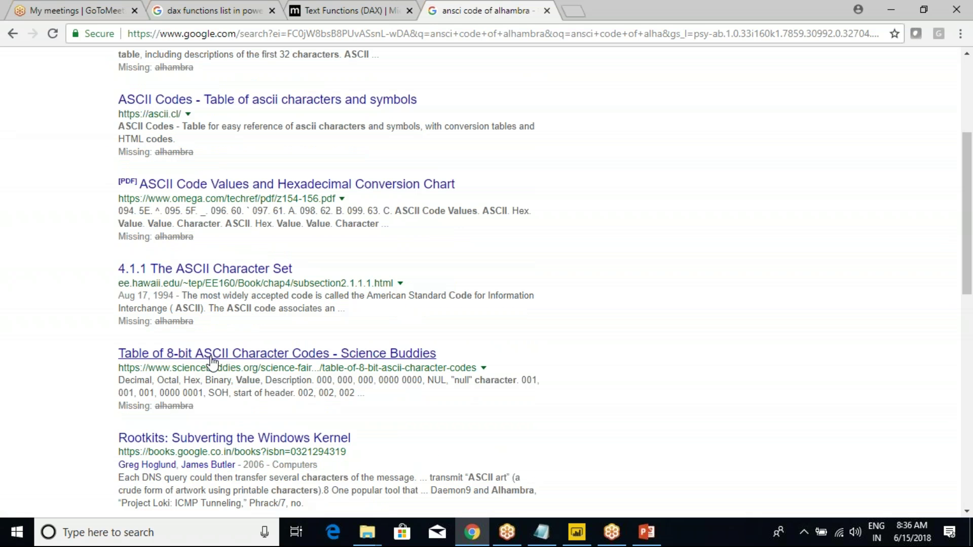
pyautogui.rightClick(242, 356)
pyautogui.click(244, 367)
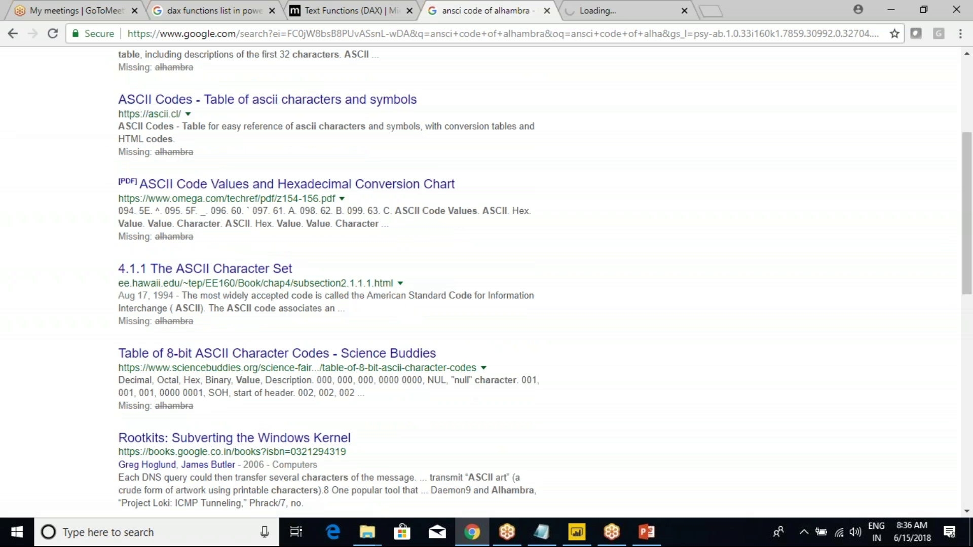
pyautogui.hotkey('ctrl', 'Tab')
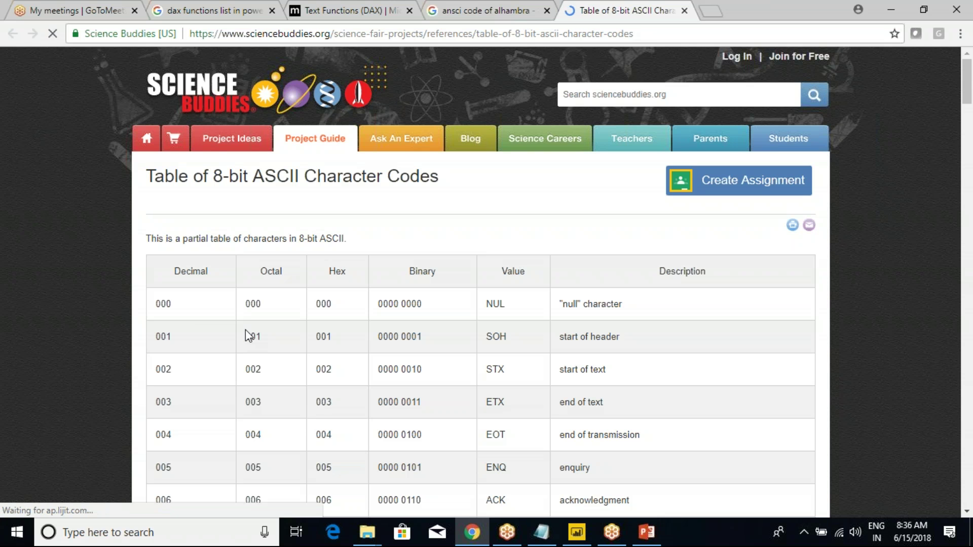
# Step: Examine the decimal, binary and value columns for the first characters in the 8-bit ASCII table
pyautogui.scroll(-3, 247, 334)
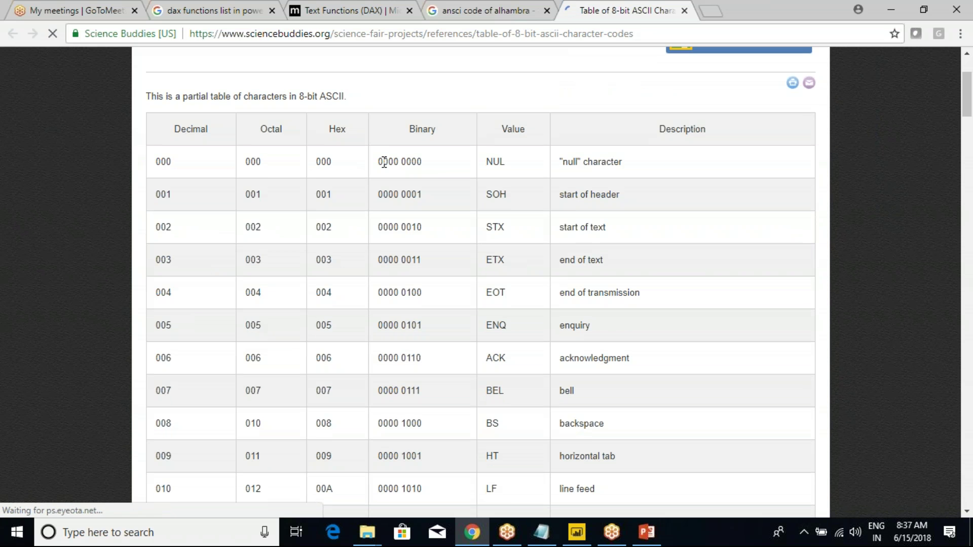
pyautogui.doubleClick(382, 161)
pyautogui.moveTo(413, 160); pyautogui.dragTo(417, 162)
pyautogui.click(180, 169)
pyautogui.scroll(3, 207, 202)
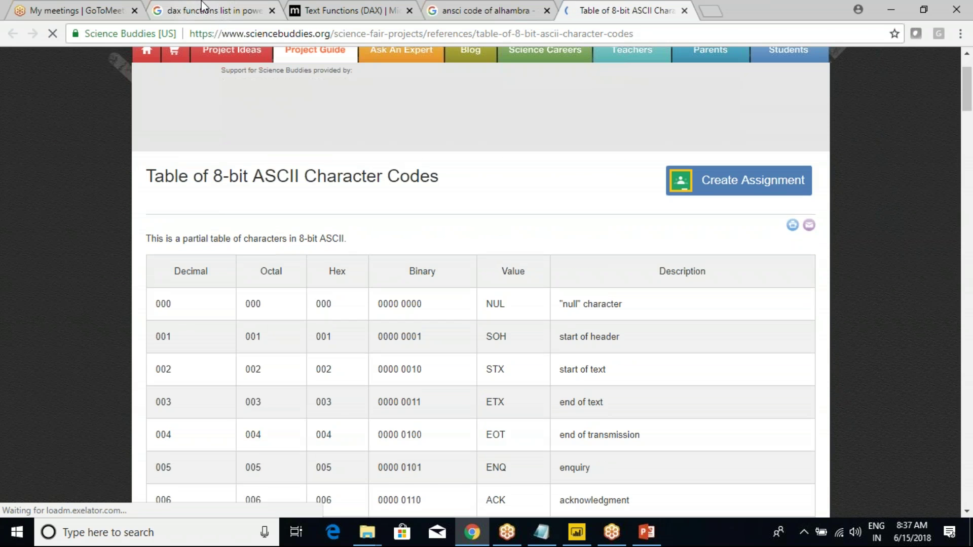
# Step: Return to the Google results and replace "alhambra" in the search query with "A"
pyautogui.click(481, 10)
pyautogui.scroll(4, 260, 218)
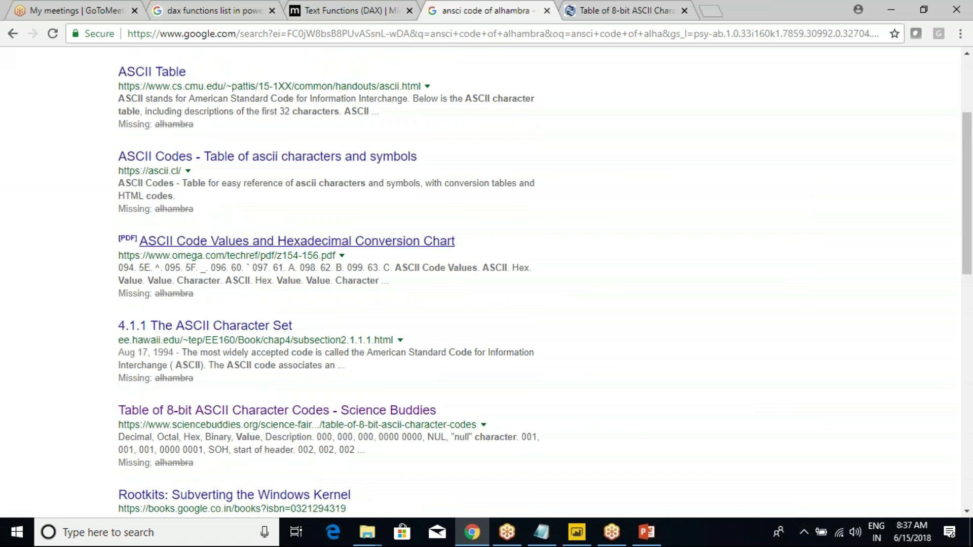
pyautogui.click(217, 76)
pyautogui.doubleClick(217, 76)
pyautogui.write('A')
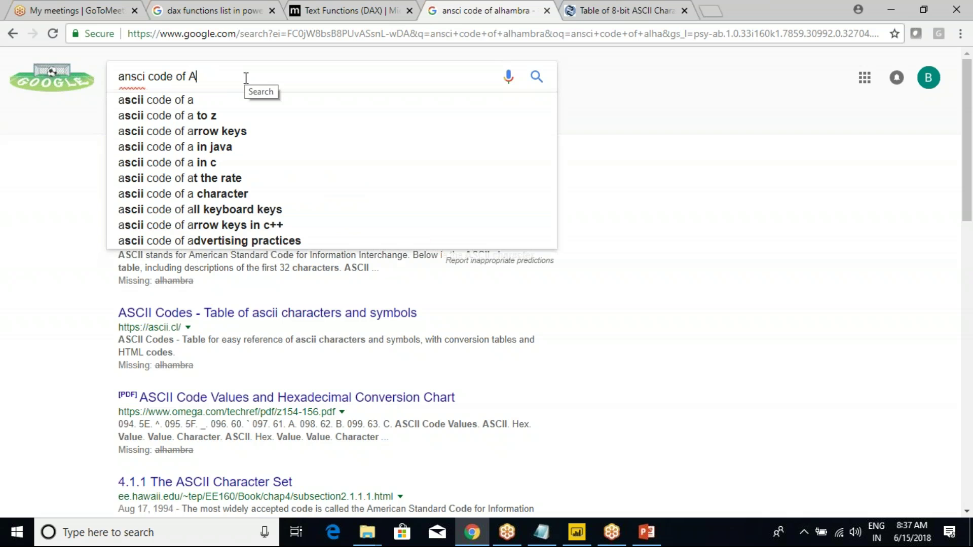
# Step: Search the web for "ansci code of A" and open the ASCII - Binary Character Table result in a new tab
pyautogui.press('Return')
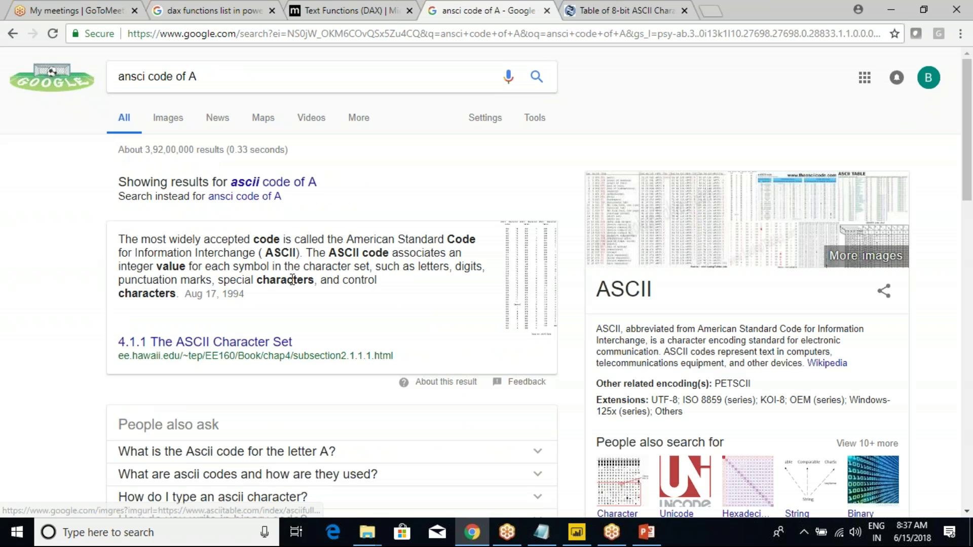
pyautogui.scroll(-1, 306, 266)
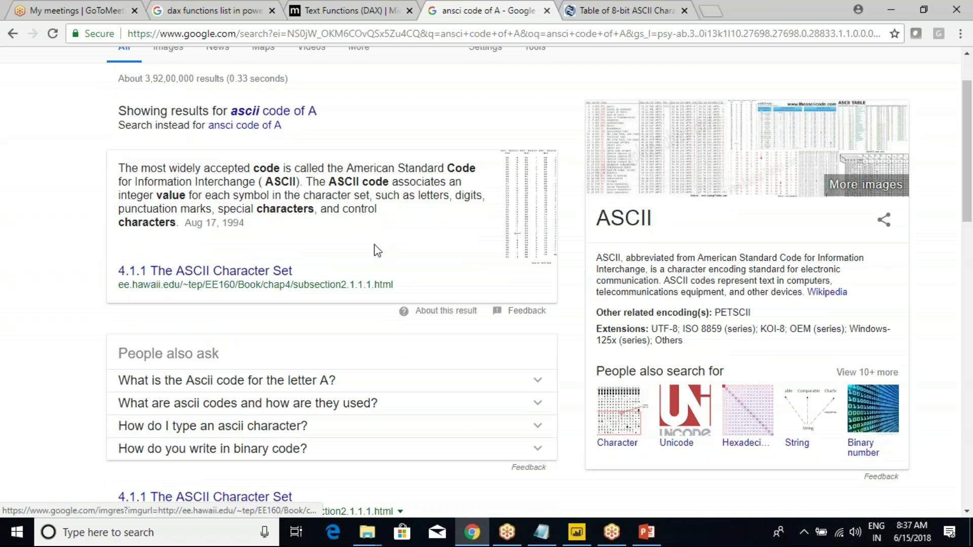
pyautogui.scroll(-3, 307, 251)
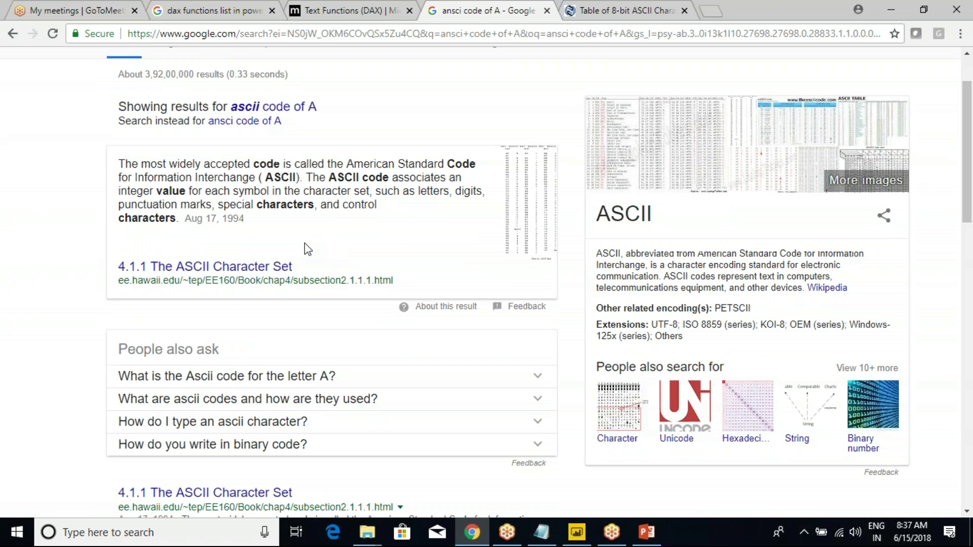
pyautogui.scroll(-3, 306, 251)
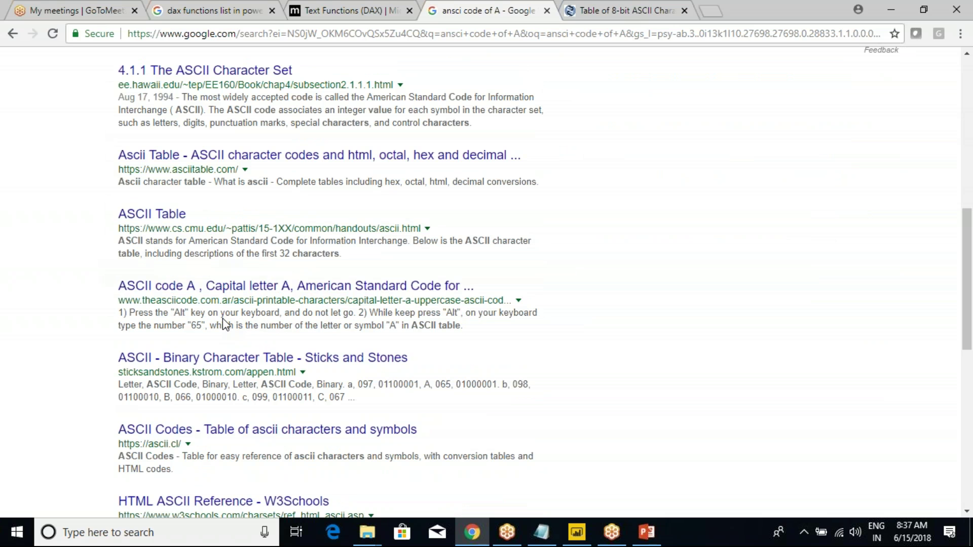
pyautogui.rightClick(218, 359)
pyautogui.click(276, 372)
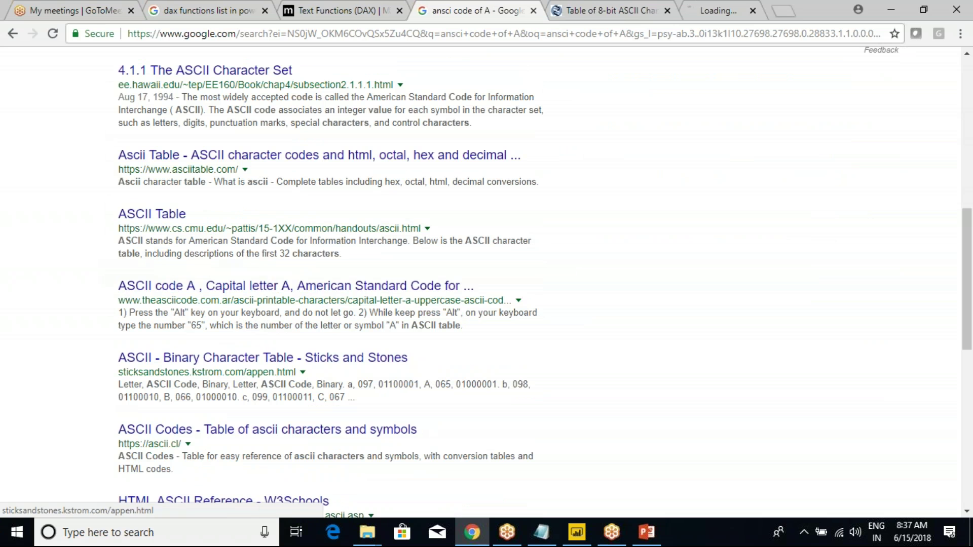
pyautogui.click(581, 3)
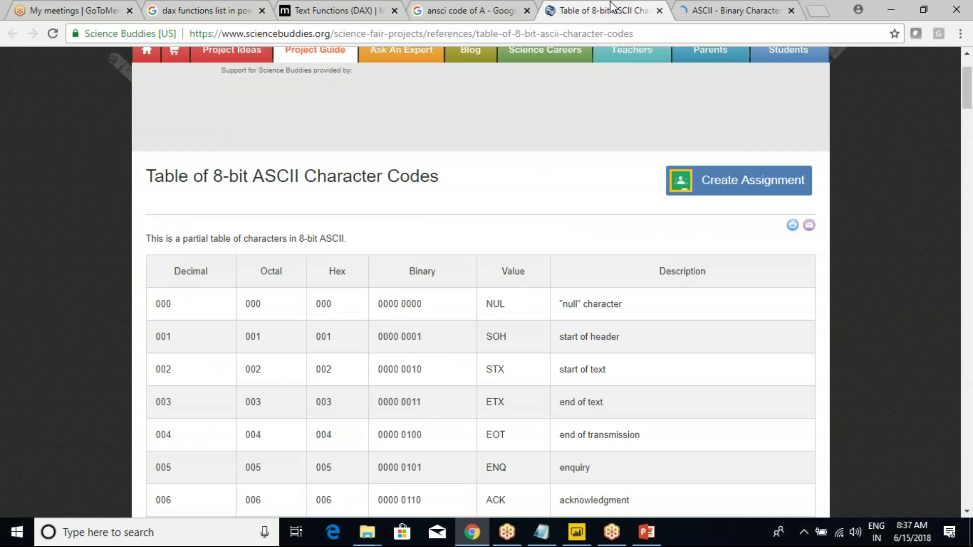
pyautogui.click(730, 10)
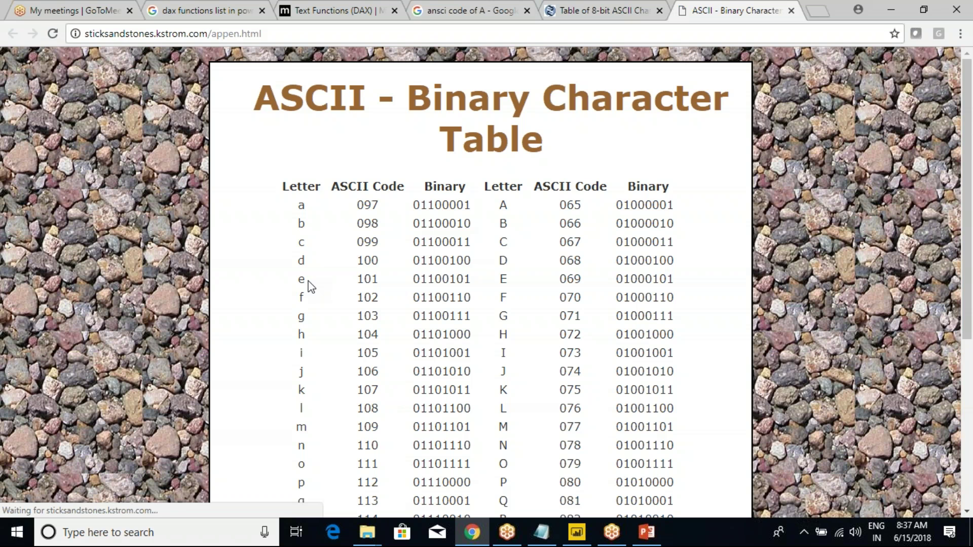
# Step: Examine the ASCII code and binary value of the lowercase letter a in the character table
pyautogui.moveTo(361, 204); pyautogui.dragTo(456, 205)
pyautogui.click(511, 209)
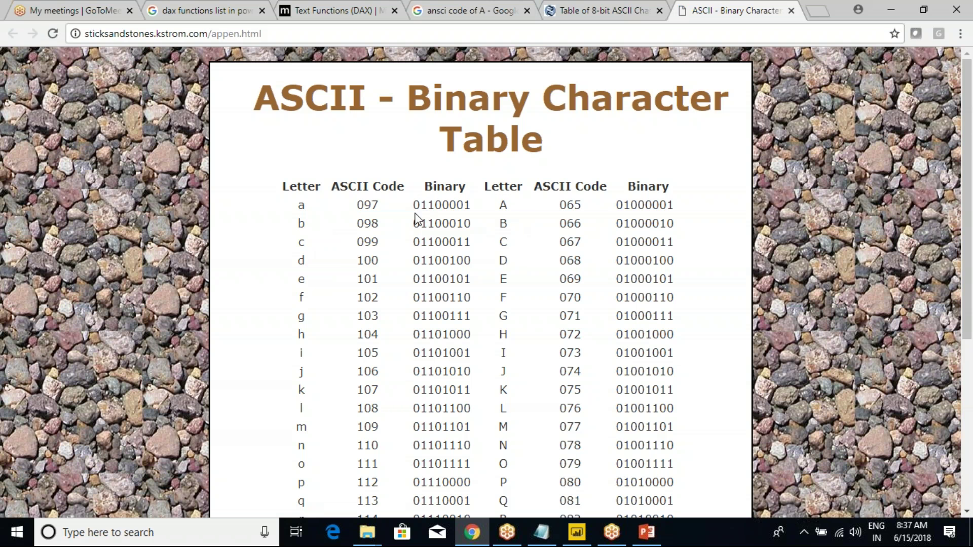
pyautogui.moveTo(293, 205); pyautogui.dragTo(522, 202)
pyautogui.click(521, 202)
pyautogui.moveTo(291, 206); pyautogui.dragTo(354, 205)
pyautogui.moveTo(414, 205); pyautogui.dragTo(472, 205)
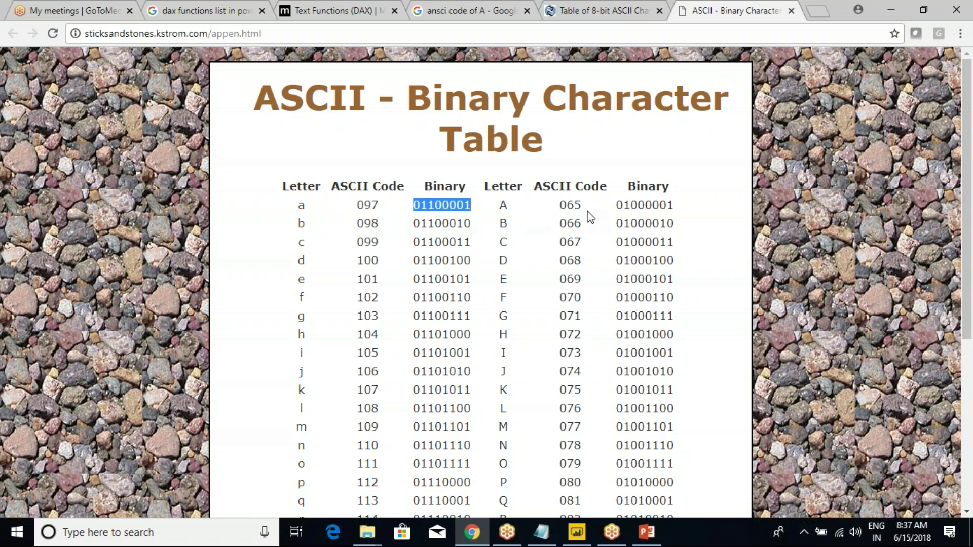
# Step: Switch to Power BI Desktop and examine the C_Code column values against its UNICODE formula
pyautogui.hotkey('alt', 'Tab')
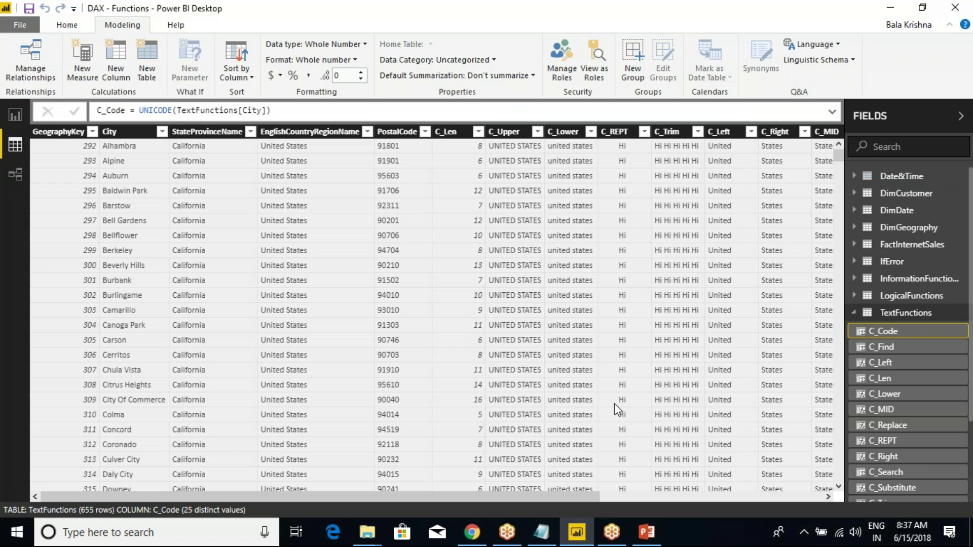
pyautogui.moveTo(536, 495); pyautogui.dragTo(755, 485)
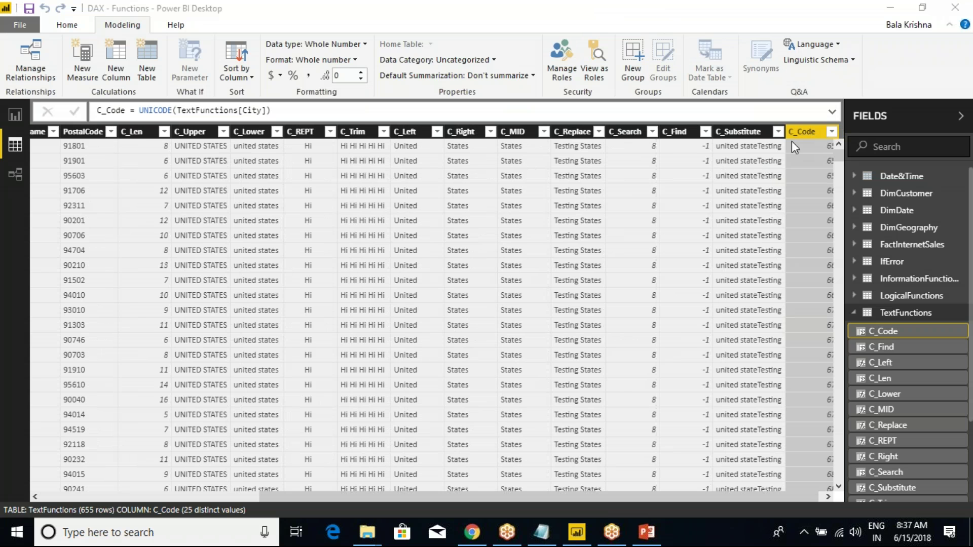
pyautogui.click(780, 148)
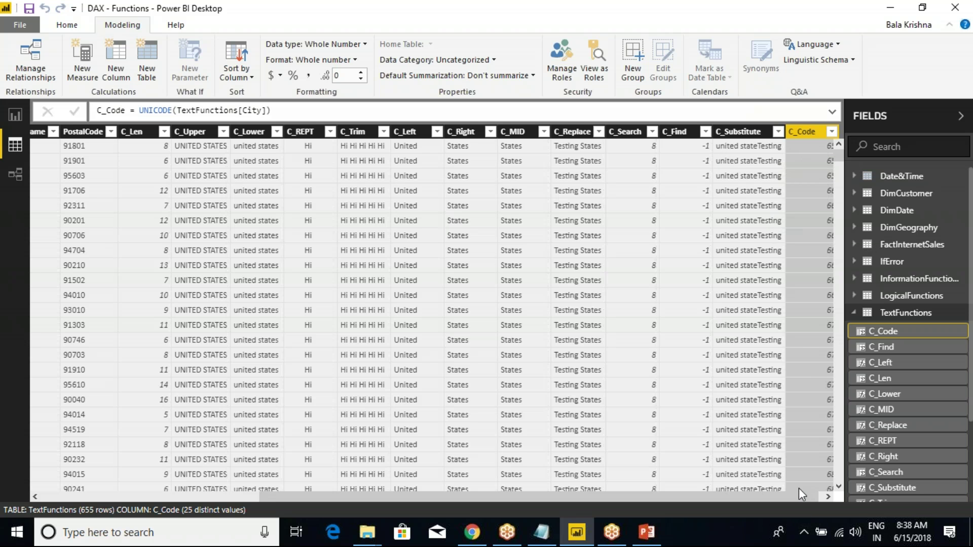
pyautogui.click(828, 498)
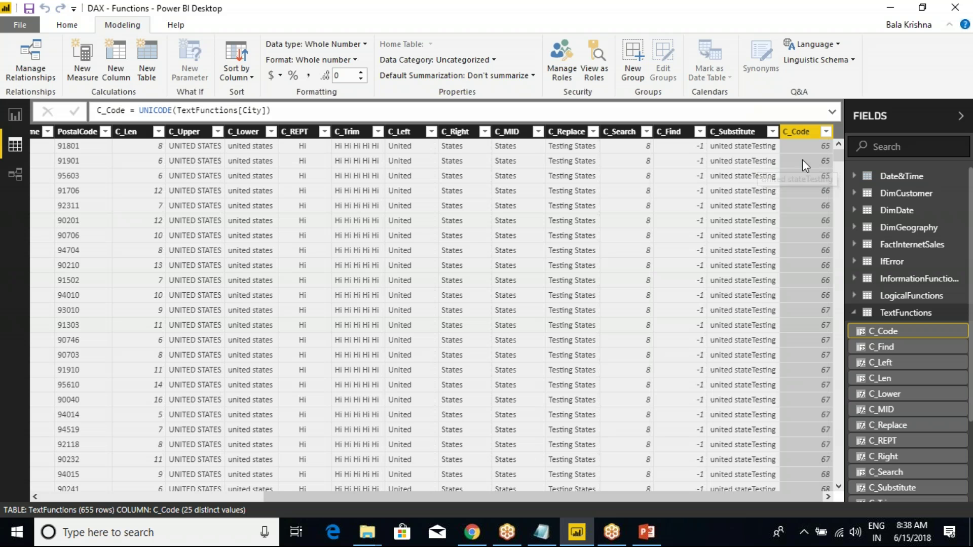
pyautogui.moveTo(810, 149)
pyautogui.mouseDown()
pyautogui.moveTo(532, 183)
pyautogui.moveTo(207, 110)
pyautogui.mouseUp()
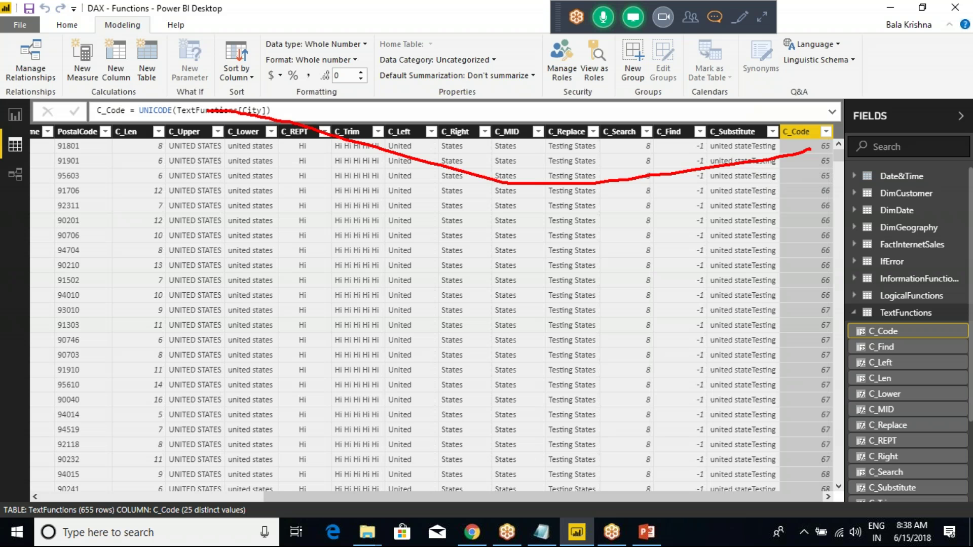
pyautogui.press('Escape')
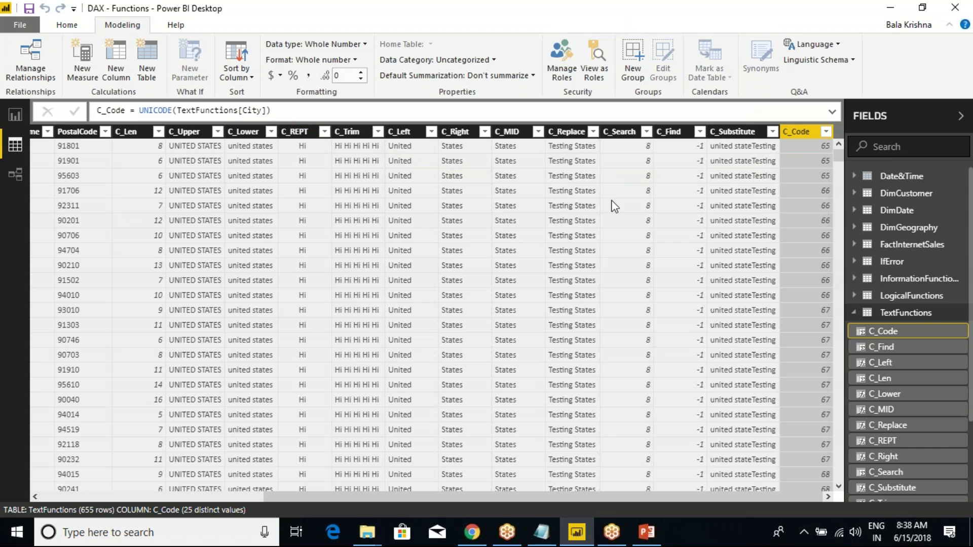
# Step: Switch to the Power BI DAX presentation in PowerPoint and select the UNICHAR Function entry on the Text Functions slide
pyautogui.hotkey('alt', 'Tab')
pyautogui.hotkey('alt', 'Tab')
pyautogui.hotkey('alt', 'Tab')
pyautogui.hotkey('alt', 'Tab')
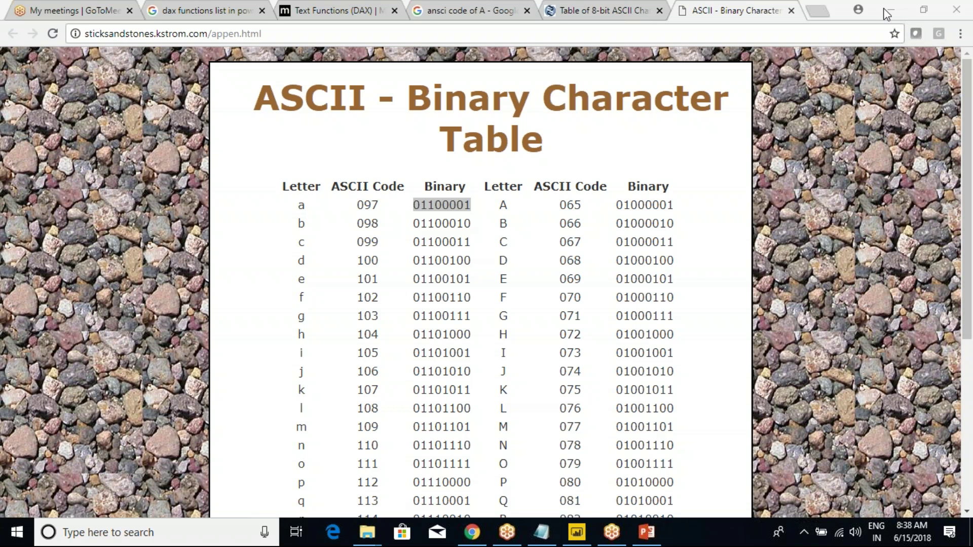
pyautogui.click(647, 532)
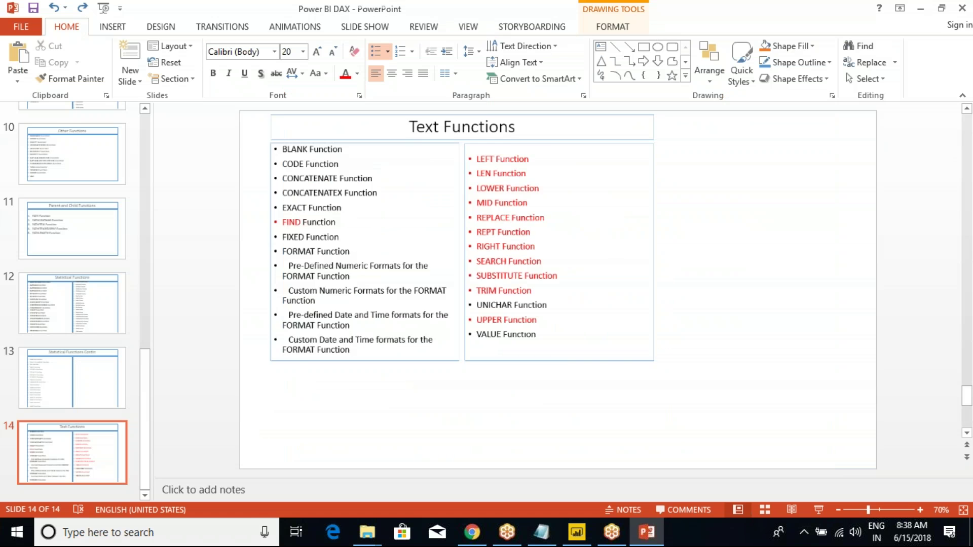
pyautogui.moveTo(579, 388); pyautogui.dragTo(657, 386)
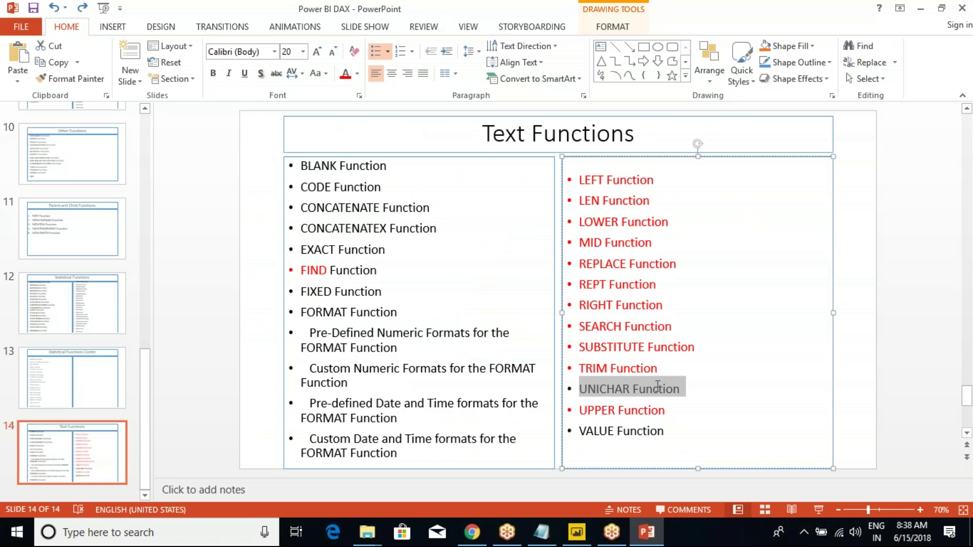
# Step: Switch to Power BI Desktop, add a new column to TextFunctions and begin its formula as C_UniChar = UNICHAR(65
pyautogui.hotkey('alt', 'Tab')
pyautogui.hotkey('alt', 'Tab')
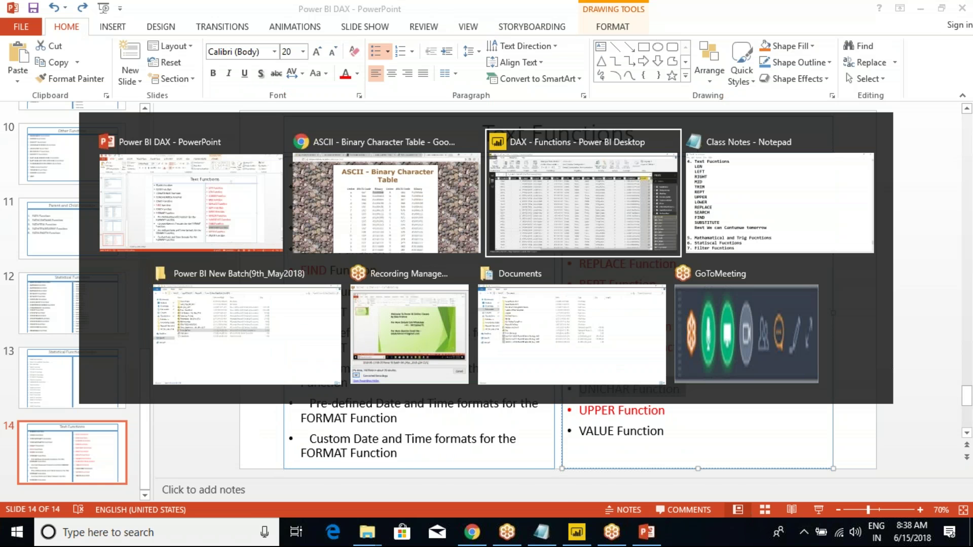
pyautogui.rightClick(798, 142)
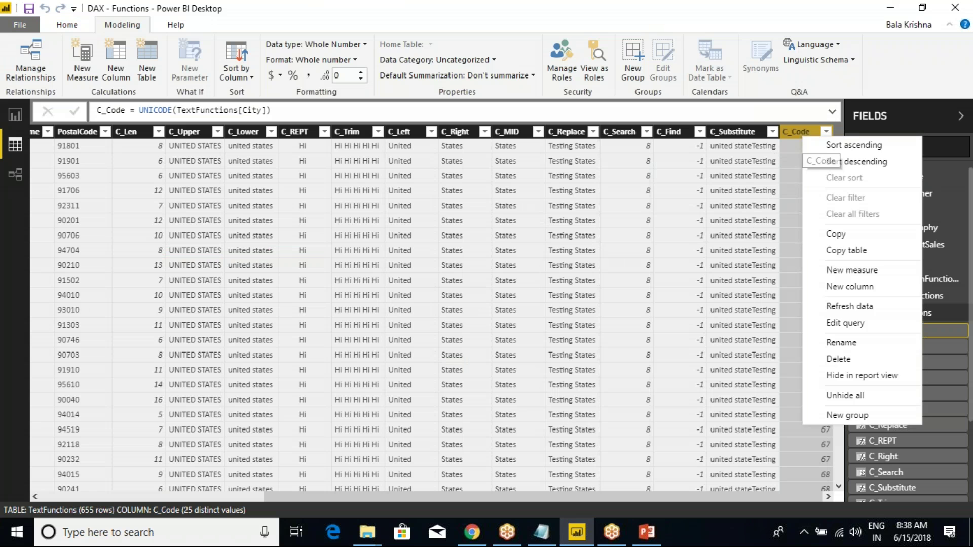
pyautogui.click(864, 287)
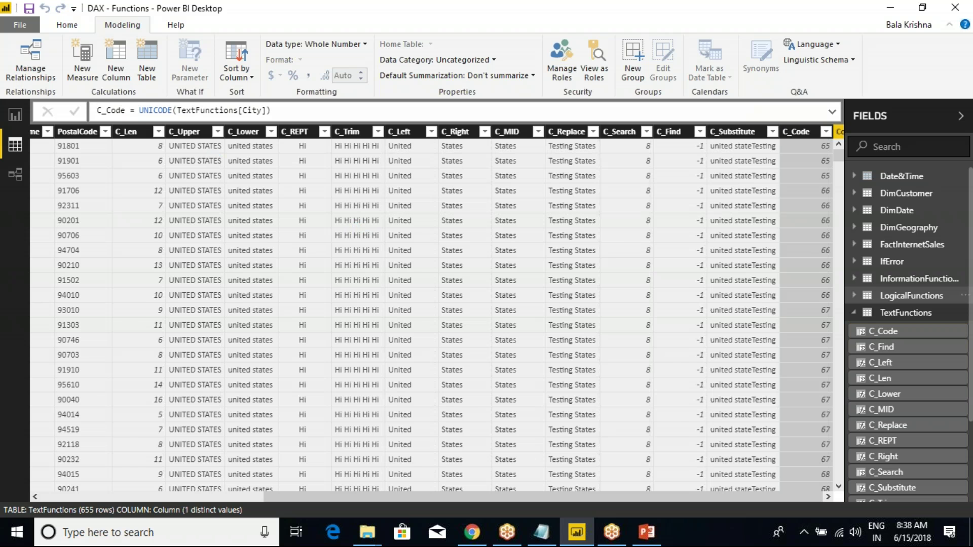
pyautogui.write('C_')
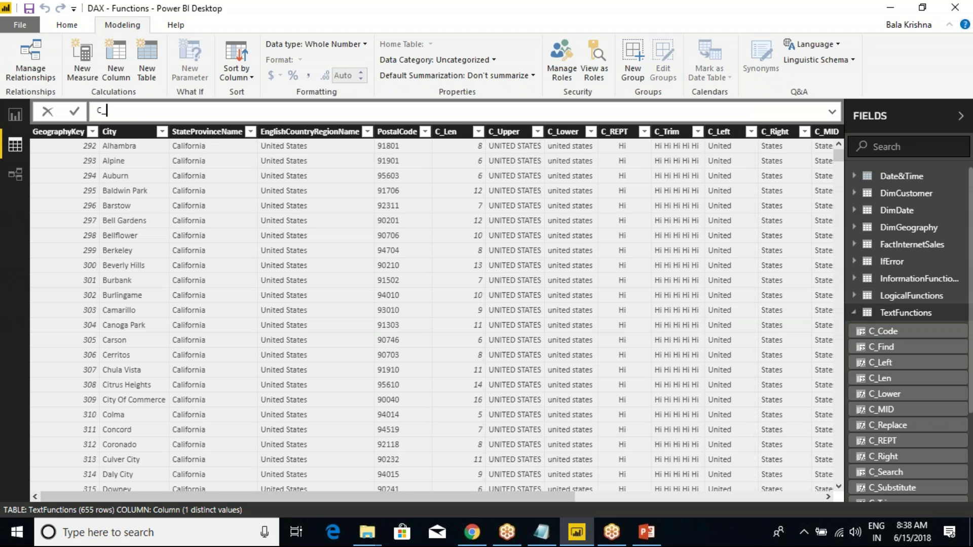
pyautogui.write('UniChar = unicha')
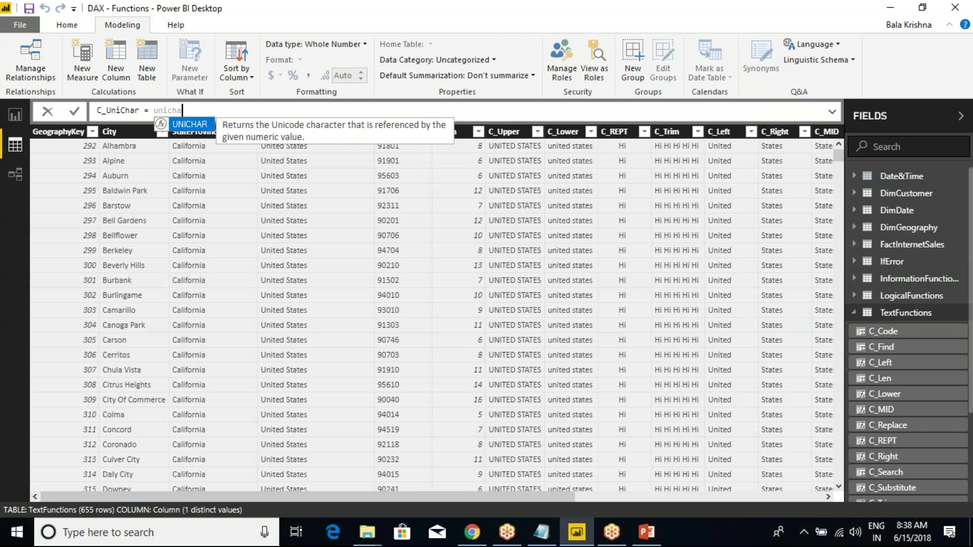
pyautogui.press('Tab')
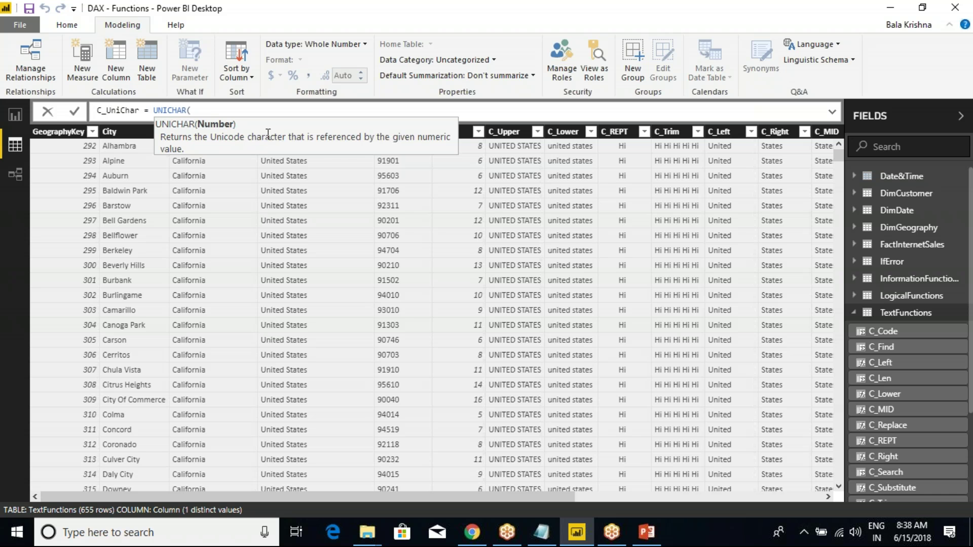
pyautogui.write('65')
pyautogui.moveTo(102, 154); pyautogui.dragTo(141, 152)
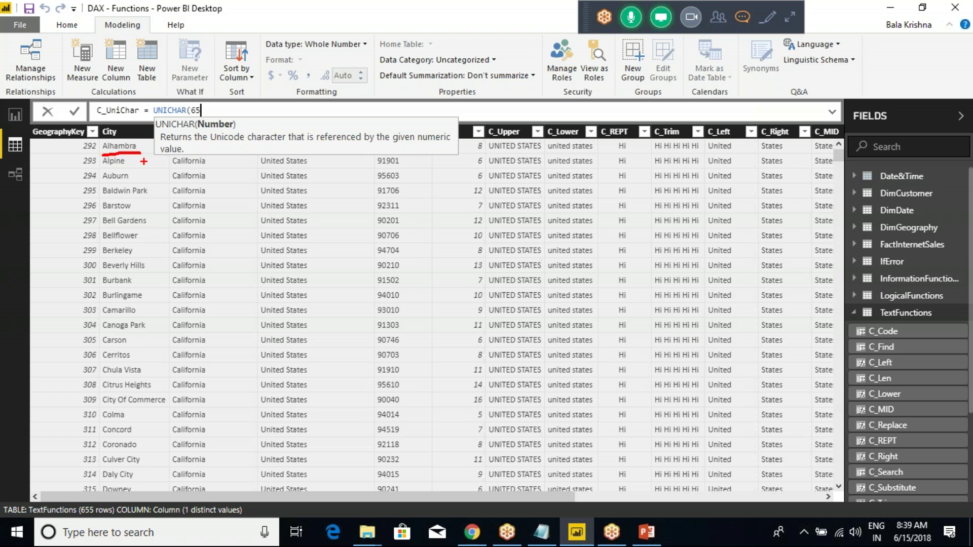
pyautogui.moveTo(207, 206)
pyautogui.mouseDown()
pyautogui.moveTo(235, 219)
pyautogui.moveTo(270, 210)
pyautogui.moveTo(304, 217)
pyautogui.mouseUp()
pyautogui.moveTo(354, 214); pyautogui.dragTo(386, 207)
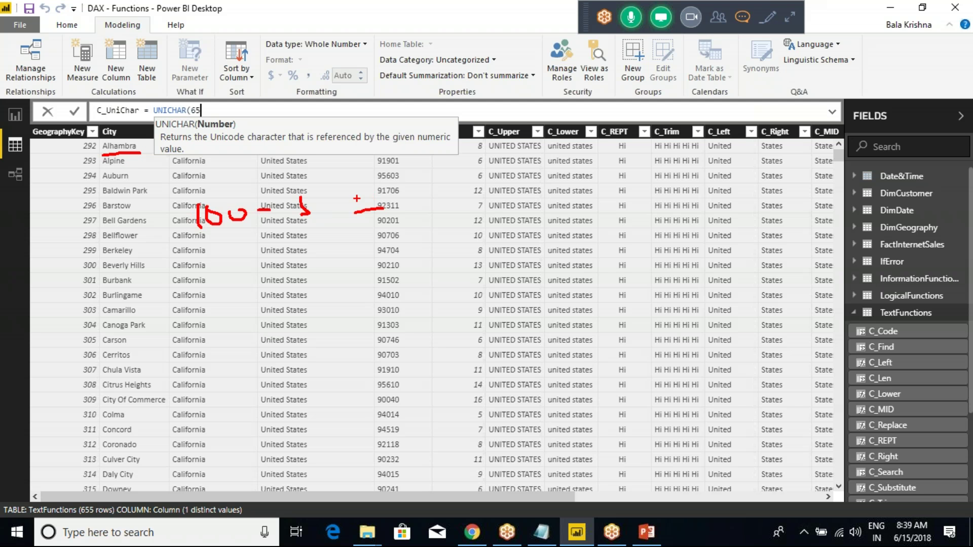
pyautogui.moveTo(194, 274)
pyautogui.mouseDown()
pyautogui.moveTo(226, 291)
pyautogui.moveTo(238, 274)
pyautogui.moveTo(316, 276)
pyautogui.moveTo(313, 287)
pyautogui.mouseUp()
pyautogui.moveTo(348, 277)
pyautogui.mouseDown()
pyautogui.moveTo(367, 275)
pyautogui.moveTo(367, 263)
pyautogui.mouseUp()
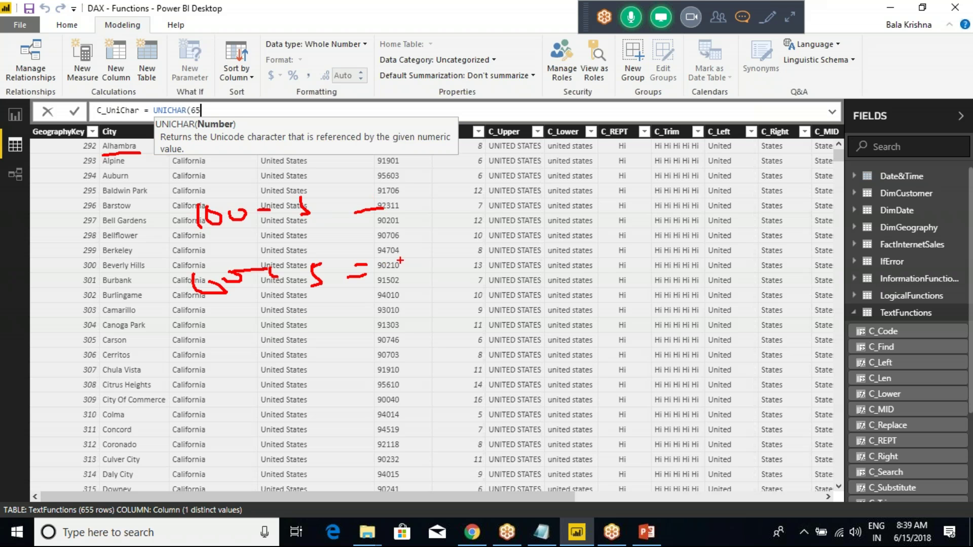
pyautogui.moveTo(229, 325)
pyautogui.mouseDown()
pyautogui.moveTo(219, 346)
pyautogui.moveTo(251, 340)
pyautogui.moveTo(236, 325)
pyautogui.moveTo(289, 321)
pyautogui.moveTo(301, 330)
pyautogui.mouseUp()
pyautogui.click(364, 319)
pyautogui.moveTo(361, 307); pyautogui.dragTo(366, 307)
pyautogui.moveTo(404, 303)
pyautogui.mouseDown()
pyautogui.moveTo(397, 307)
pyautogui.moveTo(413, 322)
pyautogui.mouseUp()
pyautogui.moveTo(395, 274); pyautogui.dragTo(406, 272)
pyautogui.moveTo(406, 234); pyautogui.dragTo(413, 224)
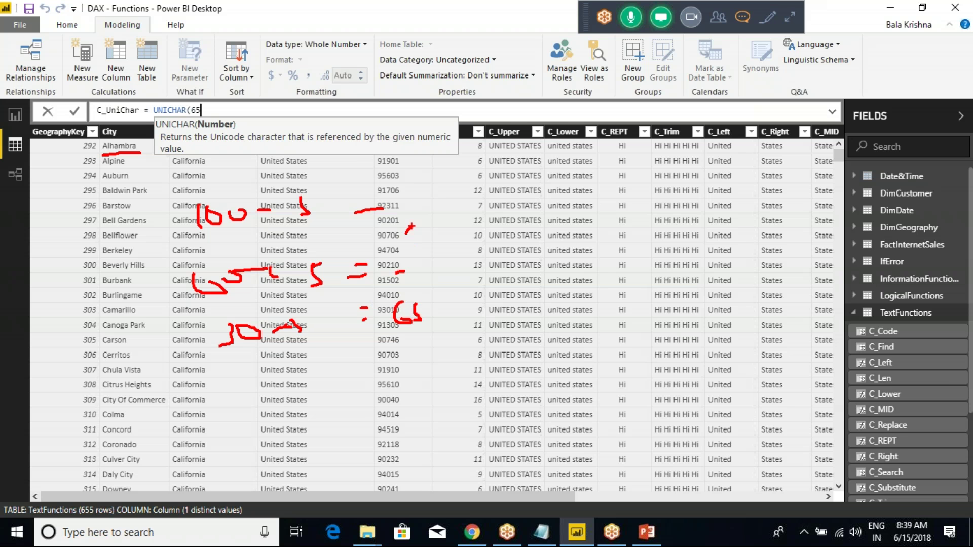
pyautogui.press('Escape')
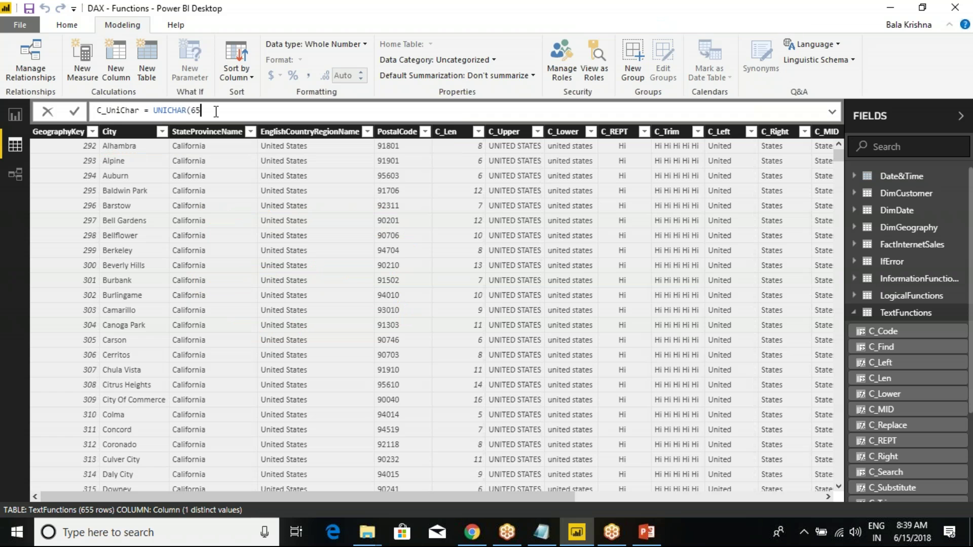
# Step: Close the parenthesis to complete C_UniChar = UNICHAR(65), and compare the first C_Code values with their City names
pyautogui.write(')')
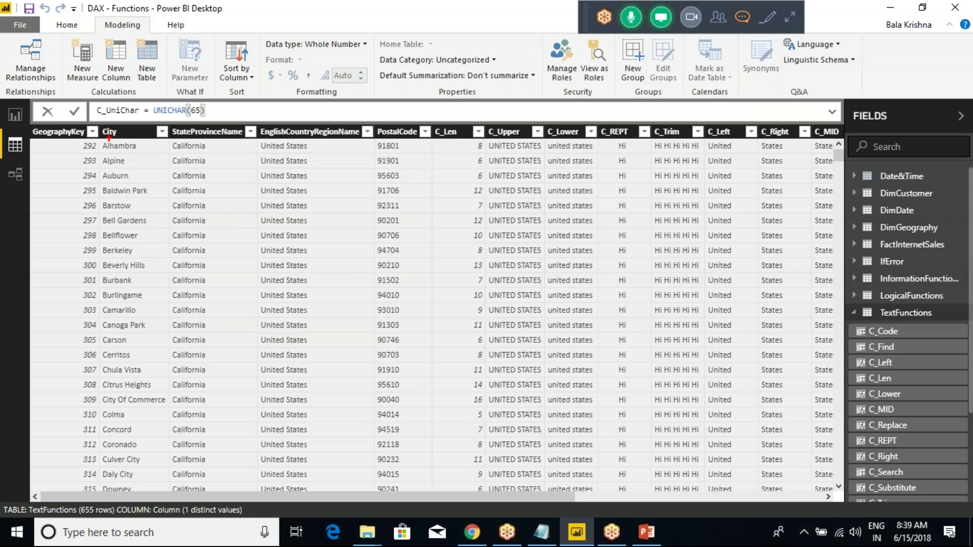
pyautogui.moveTo(102, 149); pyautogui.dragTo(147, 153)
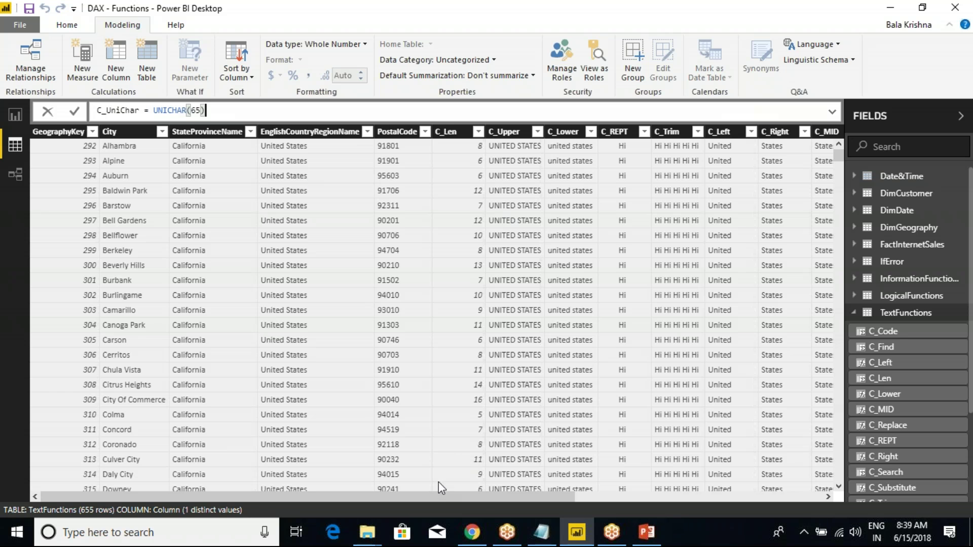
pyautogui.moveTo(431, 494); pyautogui.dragTo(701, 489)
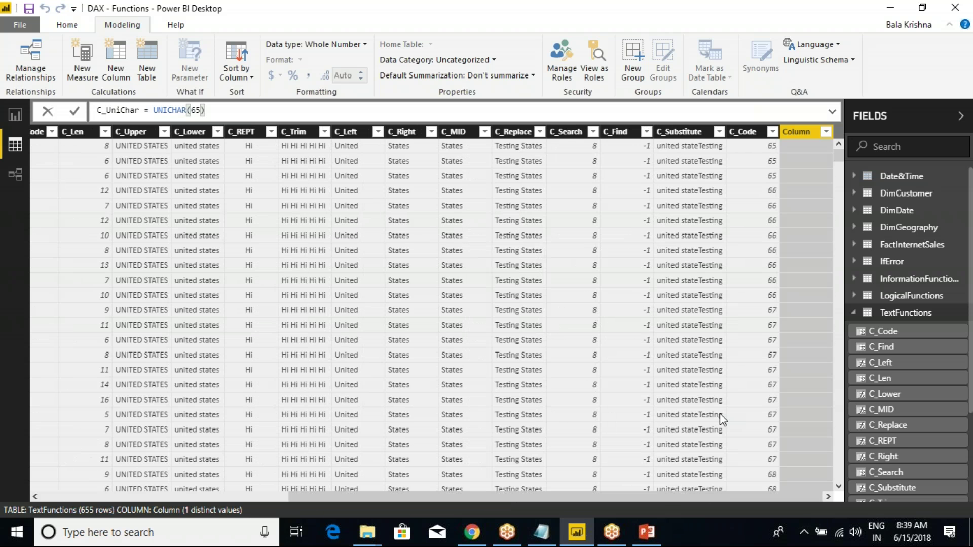
pyautogui.moveTo(744, 136); pyautogui.dragTo(782, 189)
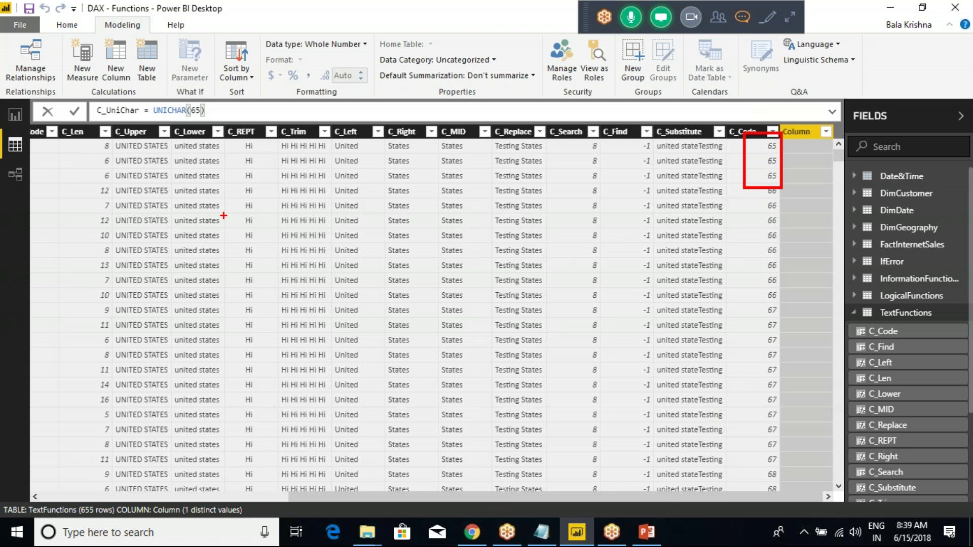
pyautogui.press('Escape')
pyautogui.moveTo(670, 495); pyautogui.dragTo(261, 498)
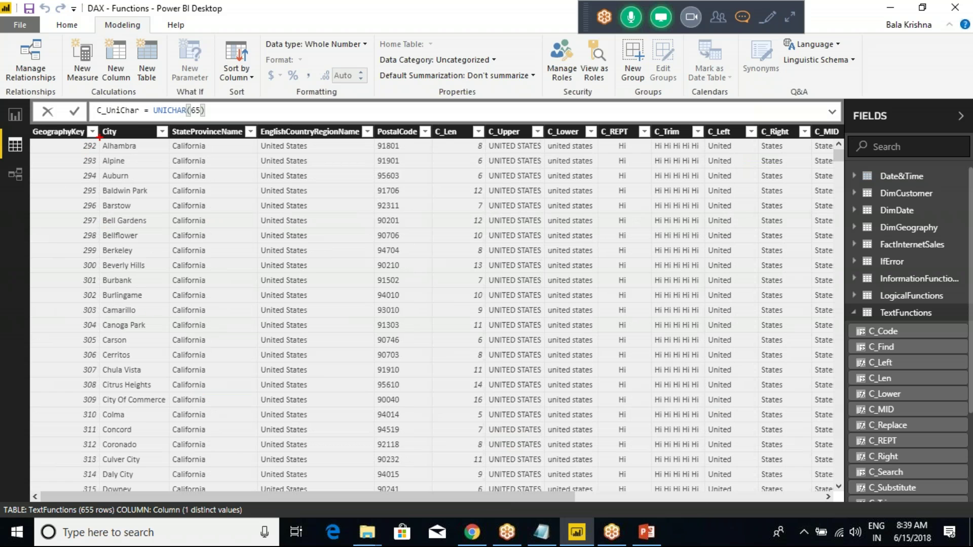
pyautogui.moveTo(99, 135); pyautogui.dragTo(147, 184)
pyautogui.press('Escape')
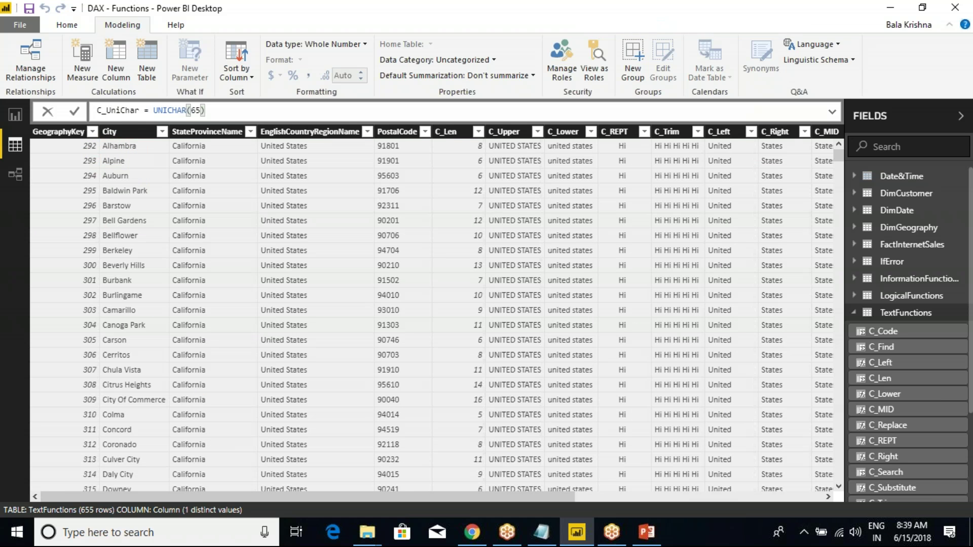
# Step: Compare the city names starting with B to their C_Code values, outlining both groups of cells and clearing the markings
pyautogui.moveTo(440, 498); pyautogui.dragTo(454, 497)
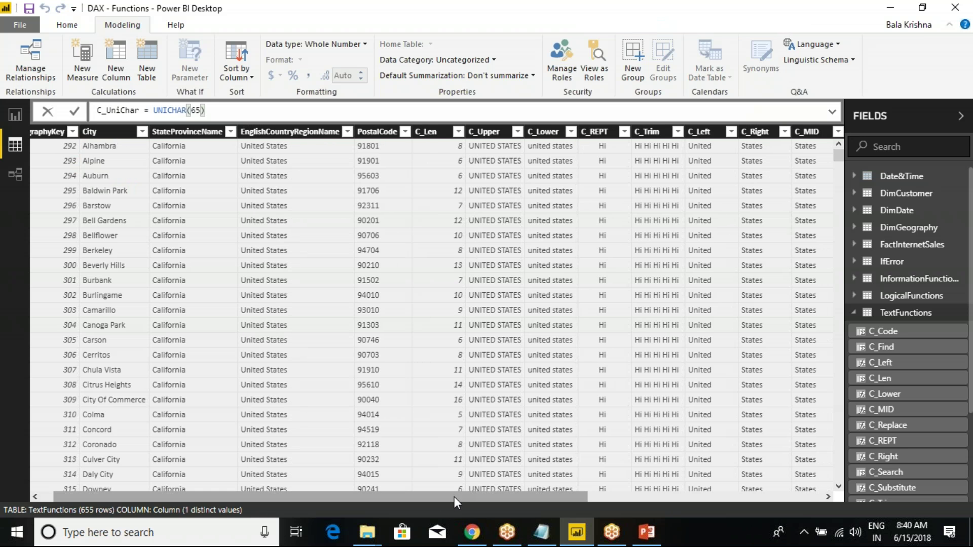
pyautogui.moveTo(77, 181)
pyautogui.mouseDown()
pyautogui.moveTo(104, 322)
pyautogui.moveTo(133, 305)
pyautogui.mouseUp()
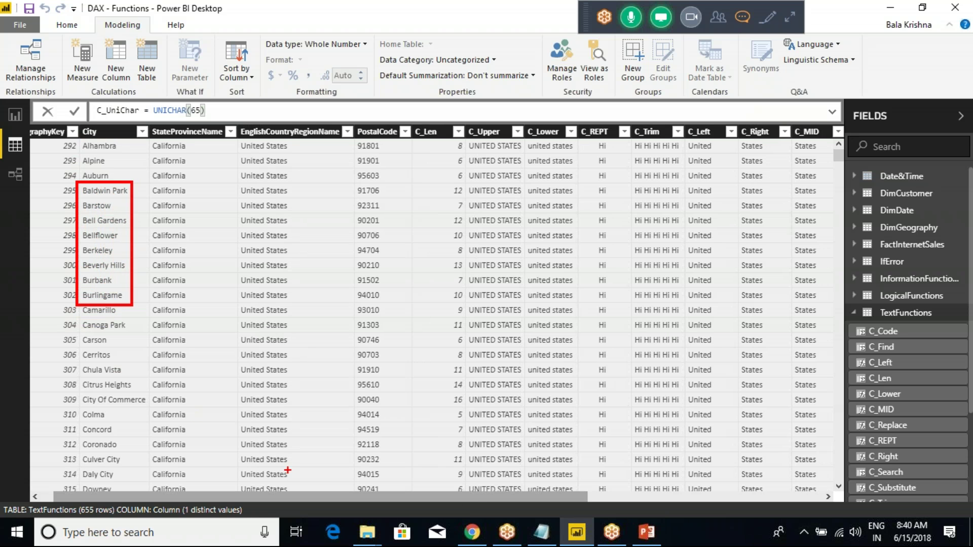
pyautogui.moveTo(336, 499); pyautogui.dragTo(639, 494)
pyautogui.hotkey('ctrl', '2')
pyautogui.moveTo(754, 183); pyautogui.dragTo(789, 304)
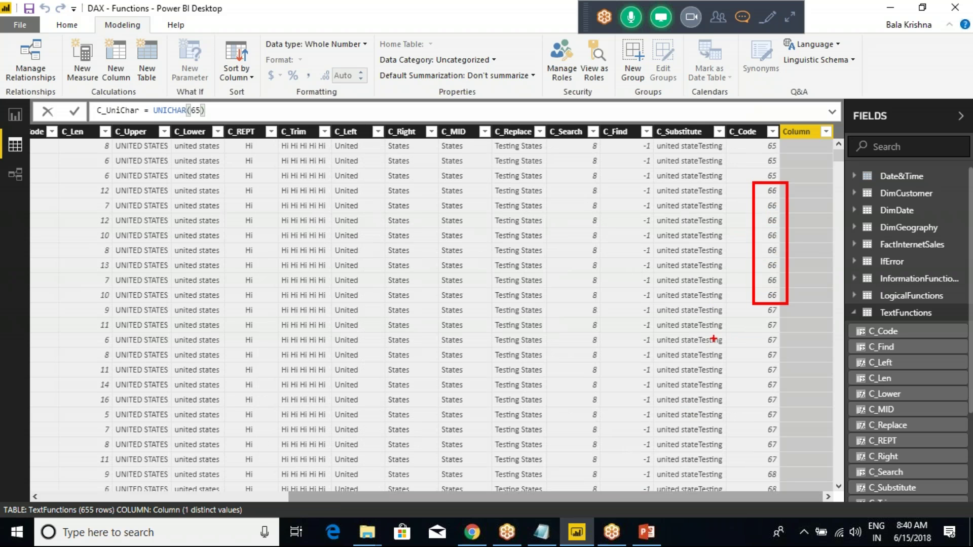
pyautogui.press('Escape')
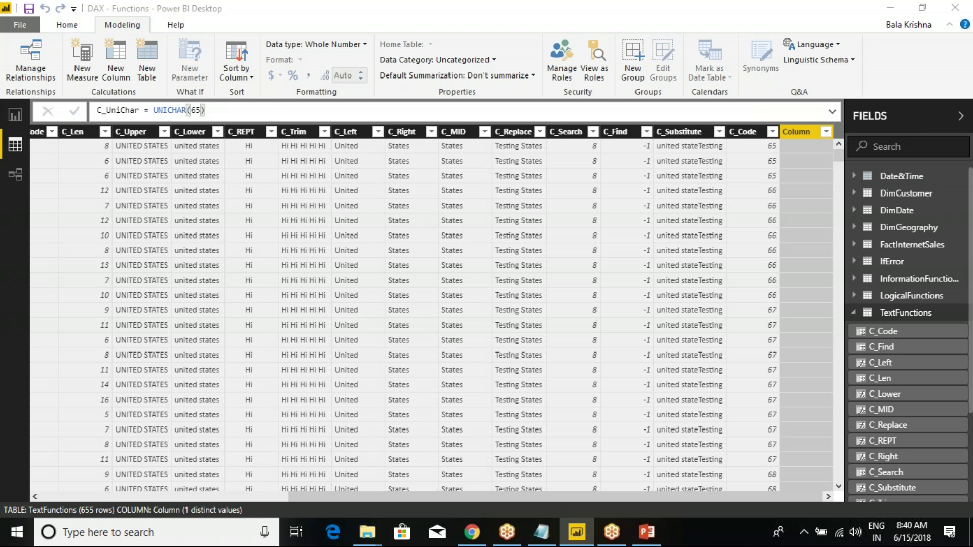
# Step: Commit the C_UniChar column, change its formula to UNICHAR(66), and check the column's values
pyautogui.hscroll(-10, 526, 218)
pyautogui.moveTo(324, 497); pyautogui.dragTo(699, 497)
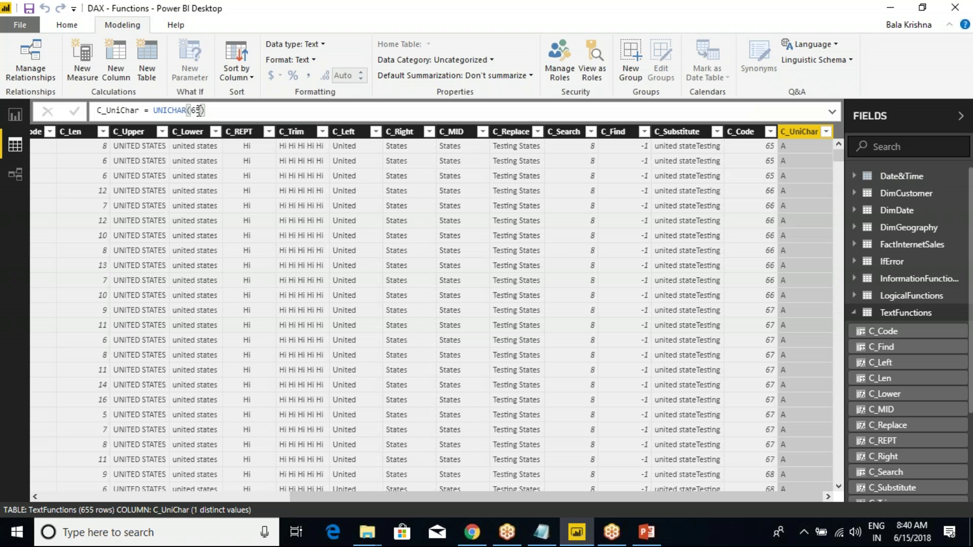
pyautogui.write('6')
pyautogui.press('Return')
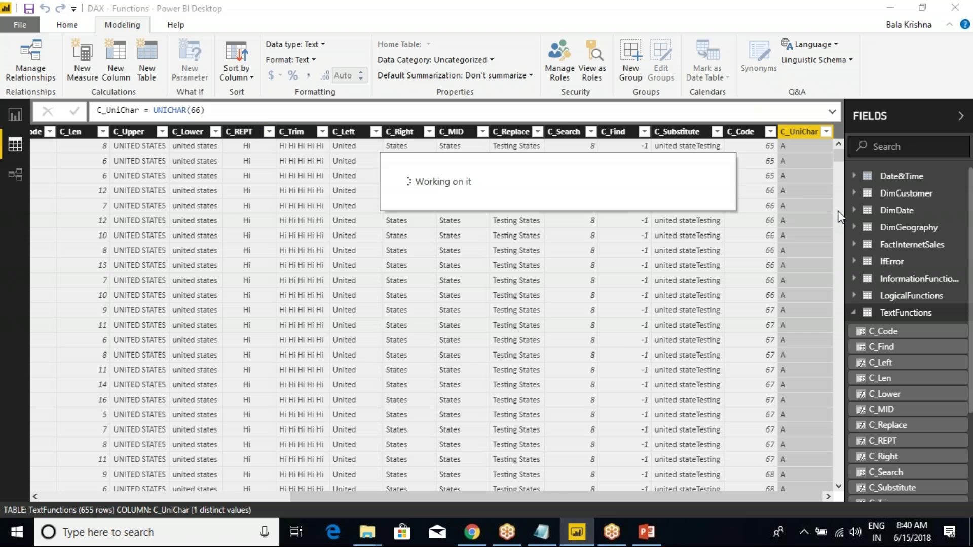
pyautogui.moveTo(548, 494); pyautogui.dragTo(836, 498)
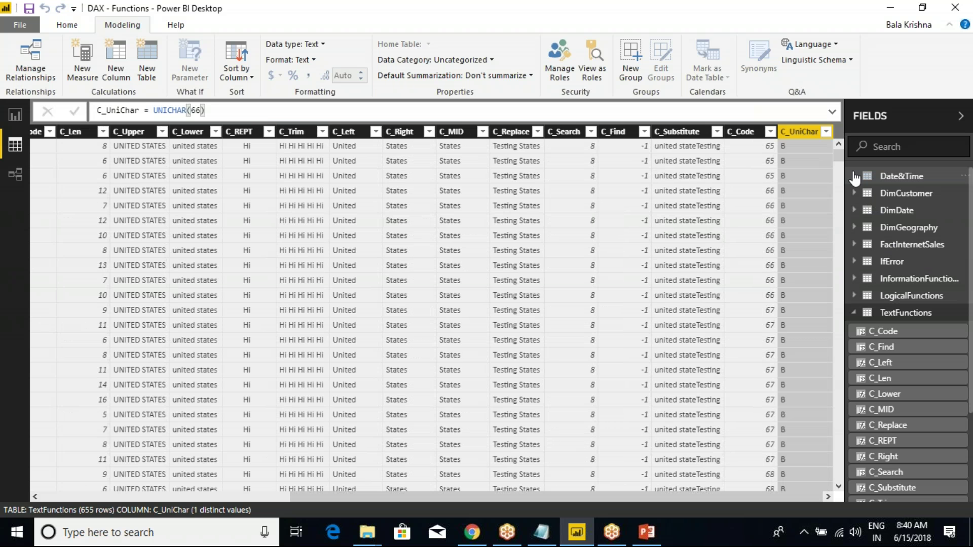
pyautogui.moveTo(839, 155)
pyautogui.mouseDown()
pyautogui.moveTo(834, 299)
pyautogui.moveTo(833, 147)
pyautogui.mouseUp()
# Step: Switch to the Power BI DAX presentation in PowerPoint and color the words UNICHAR and CODE red on the Text Functions slide
pyautogui.hotkey('alt', 'Tab')
pyautogui.doubleClick(607, 386)
pyautogui.click(345, 73)
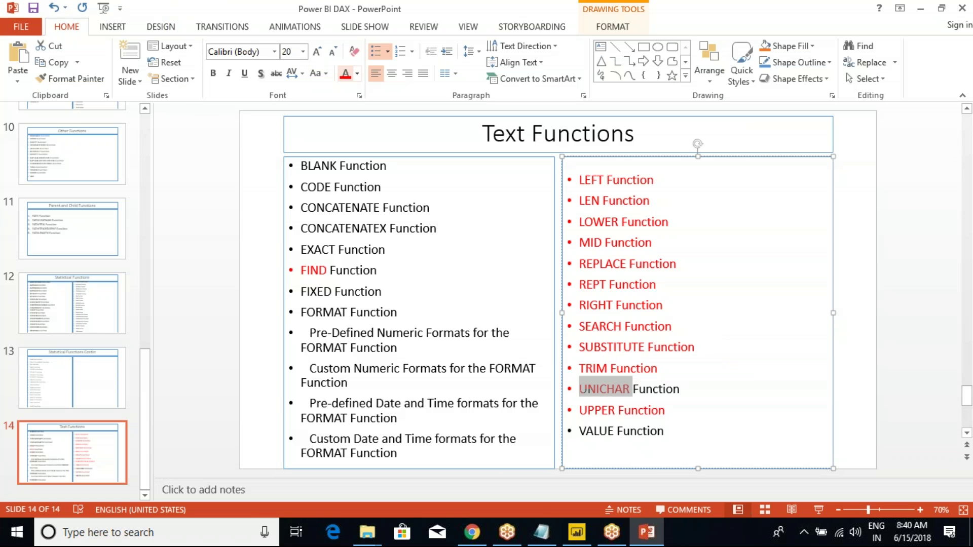
pyautogui.doubleClick(315, 188)
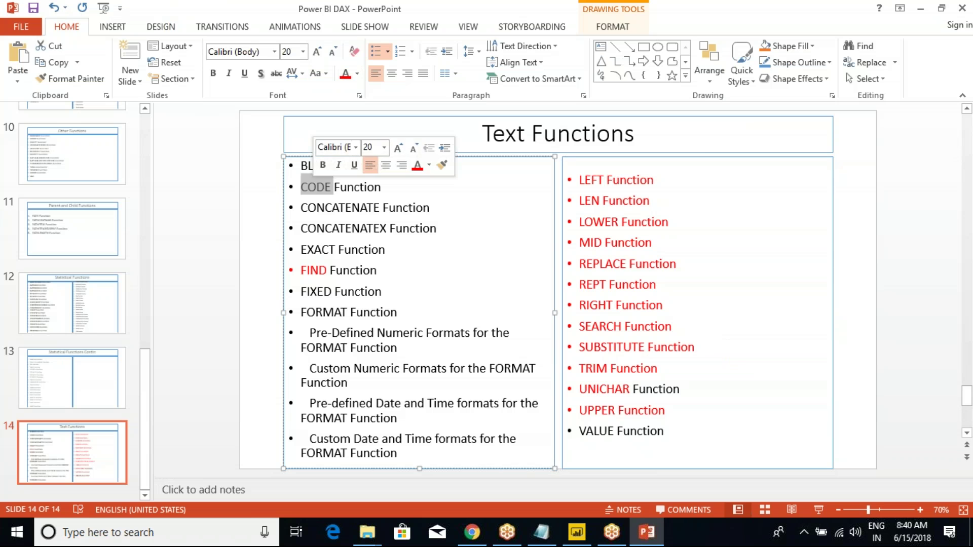
pyautogui.press('Left')
pyautogui.doubleClick(316, 187)
pyautogui.click(346, 73)
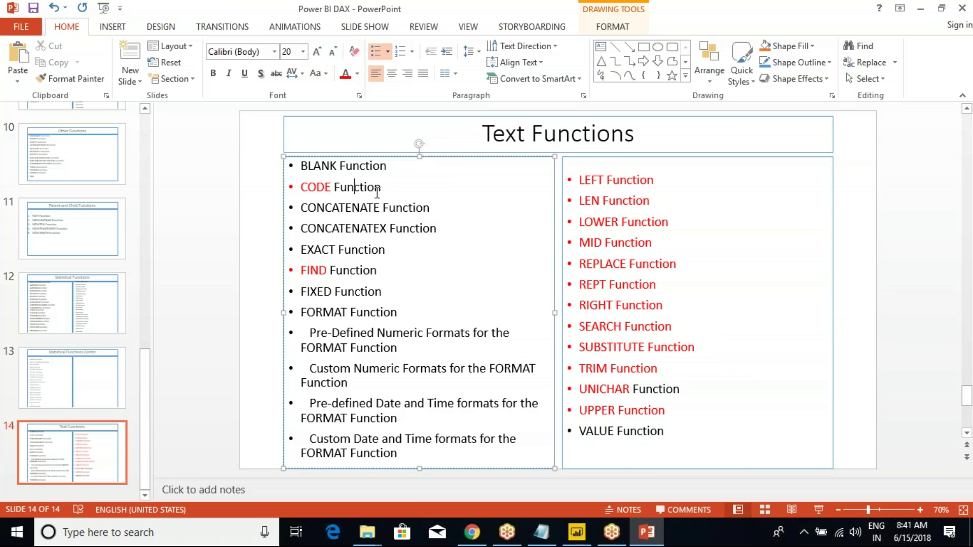
# Step: Color the word Function red in the CODE Function and UNICHAR Function entries, and place the cursor in the VALUE Function entry
pyautogui.doubleClick(372, 187)
pyautogui.click(345, 73)
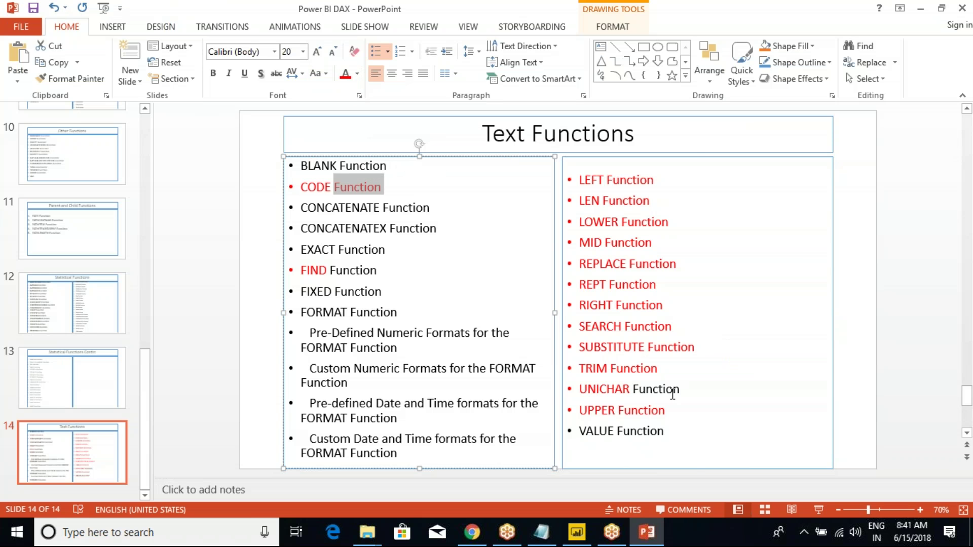
pyautogui.doubleClick(673, 392)
pyautogui.click(345, 73)
pyautogui.click(615, 390)
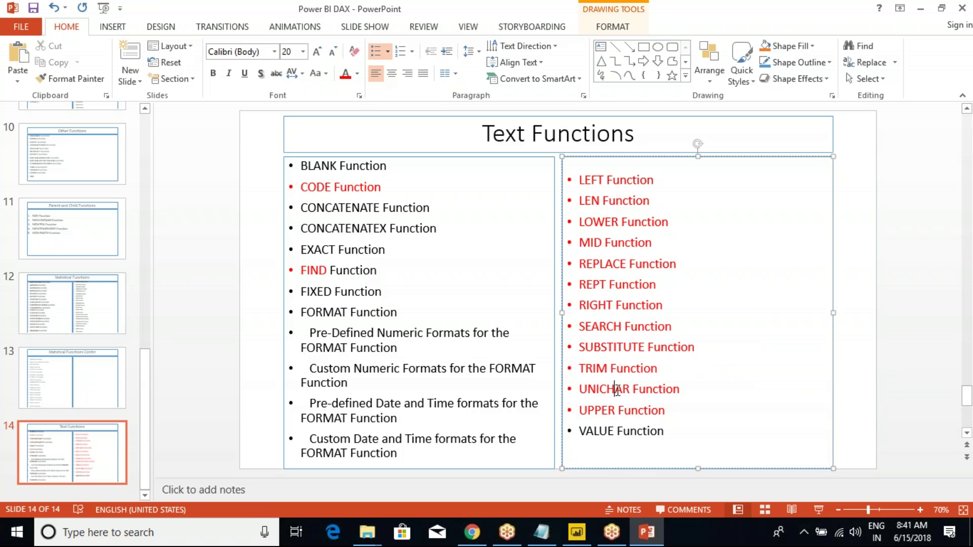
pyautogui.click(605, 431)
# Step: Switch to Power BI Desktop, handwrite underlined date value and time value notes over the TextFunctions table, and clear them
pyautogui.hotkey('alt', 'Tab')
pyautogui.moveTo(178, 227); pyautogui.dragTo(187, 280)
pyautogui.moveTo(179, 228)
pyautogui.mouseDown()
pyautogui.moveTo(216, 272)
pyautogui.moveTo(239, 233)
pyautogui.moveTo(248, 264)
pyautogui.moveTo(290, 239)
pyautogui.moveTo(312, 256)
pyautogui.moveTo(312, 235)
pyautogui.moveTo(399, 220)
pyautogui.mouseUp()
pyautogui.moveTo(414, 245)
pyautogui.mouseDown()
pyautogui.moveTo(423, 226)
pyautogui.moveTo(435, 239)
pyautogui.mouseUp()
pyautogui.moveTo(407, 237); pyautogui.dragTo(435, 238)
pyautogui.moveTo(185, 318)
pyautogui.mouseDown()
pyautogui.moveTo(186, 356)
pyautogui.moveTo(219, 309)
pyautogui.moveTo(222, 337)
pyautogui.moveTo(287, 338)
pyautogui.moveTo(269, 329)
pyautogui.mouseUp()
pyautogui.moveTo(339, 315)
pyautogui.mouseDown()
pyautogui.moveTo(356, 330)
pyautogui.moveTo(391, 302)
pyautogui.moveTo(444, 324)
pyautogui.mouseUp()
pyautogui.click(416, 322)
pyautogui.moveTo(406, 323); pyautogui.dragTo(444, 314)
pyautogui.moveTo(469, 297); pyautogui.dragTo(509, 337)
pyautogui.moveTo(140, 292); pyautogui.dragTo(555, 290)
pyautogui.moveTo(162, 357); pyautogui.dragTo(583, 369)
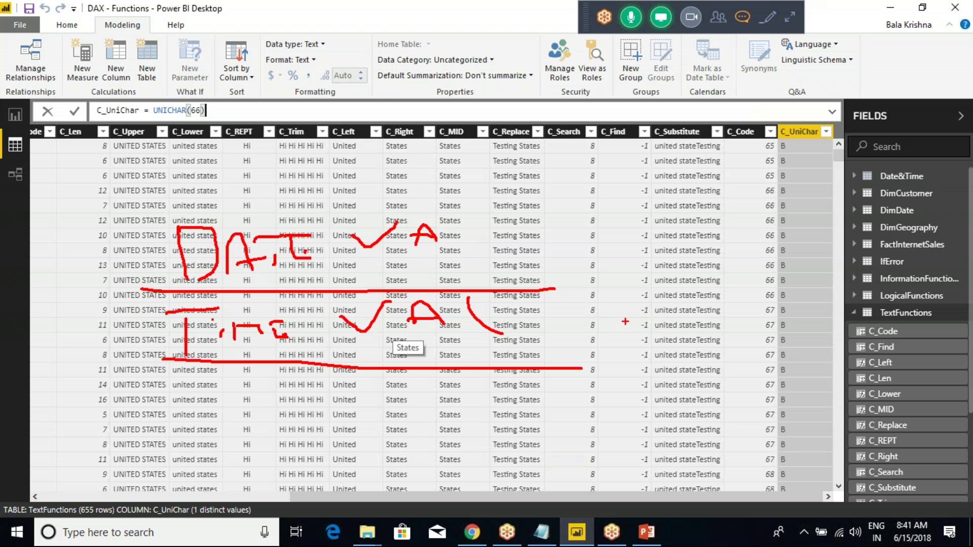
pyautogui.press('Escape')
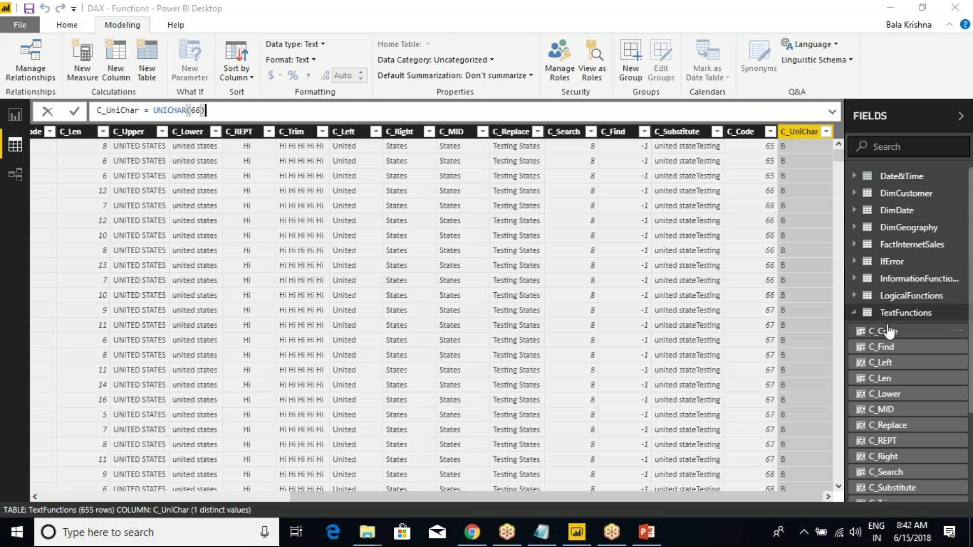
# Step: Open the Date&Time table and examine its columns through to C_TimeValue
pyautogui.click(900, 176)
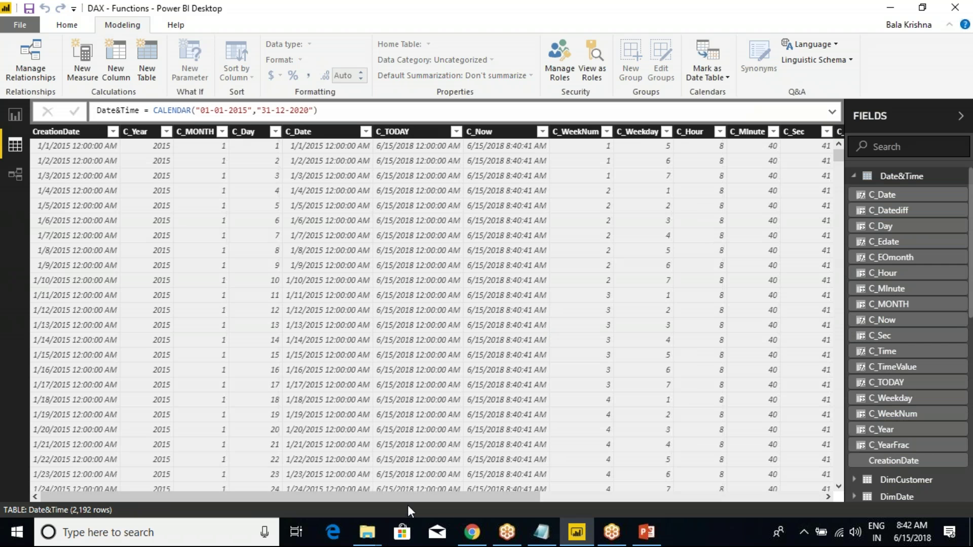
pyautogui.moveTo(409, 502); pyautogui.dragTo(765, 510)
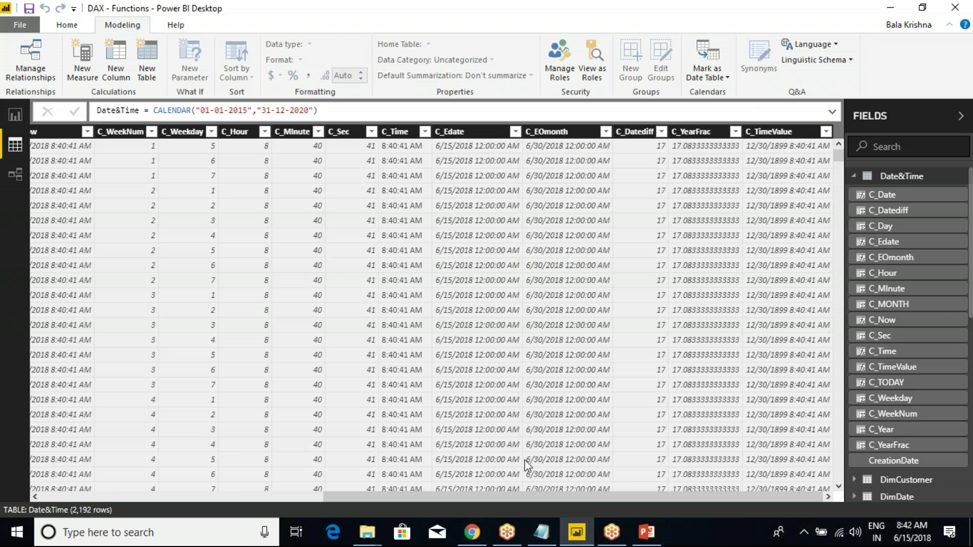
pyautogui.moveTo(553, 499); pyautogui.dragTo(547, 502)
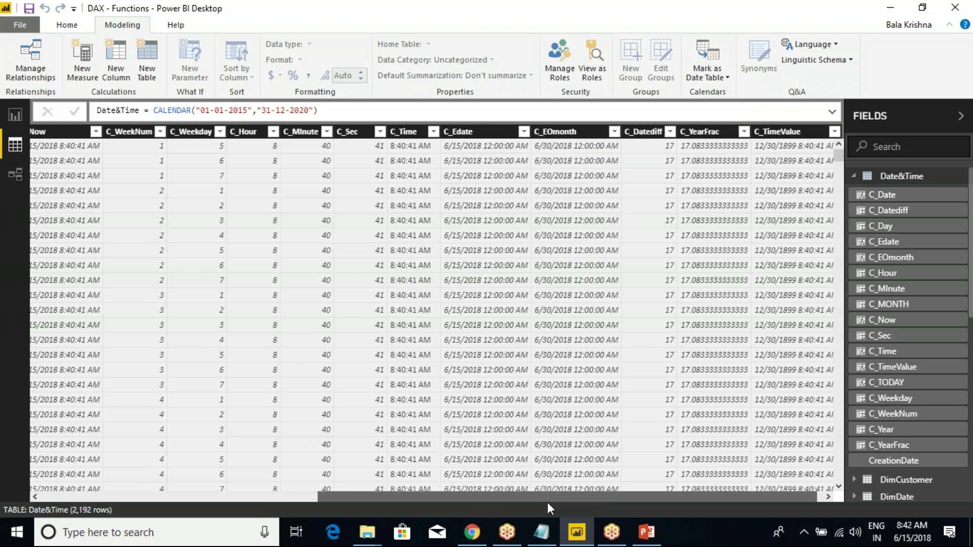
# Step: Open the DimCustomer table and examine the C_DateValue column's formula, highlighting its DimCustomer[BirthDate] argument
pyautogui.click(855, 176)
pyautogui.click(906, 193)
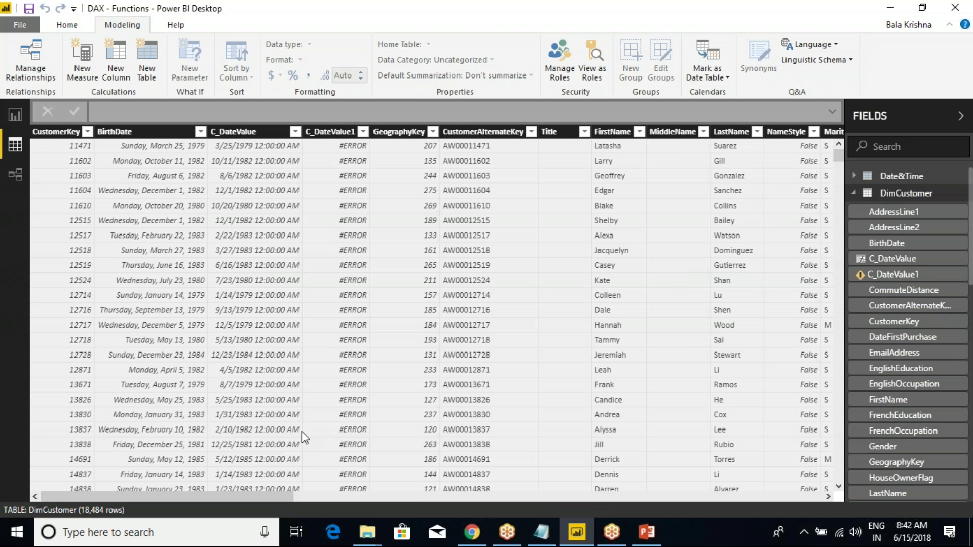
pyautogui.moveTo(266, 493); pyautogui.dragTo(836, 499)
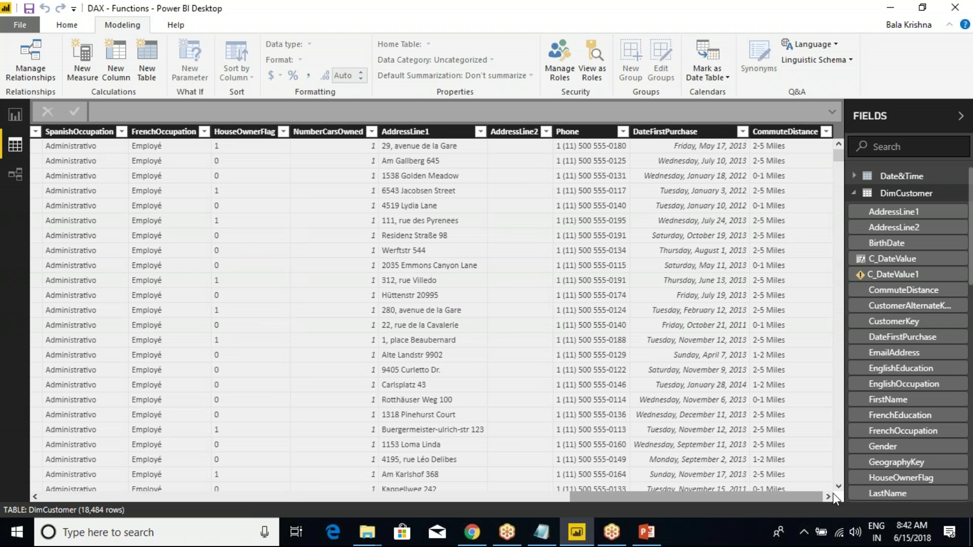
pyautogui.click(899, 259)
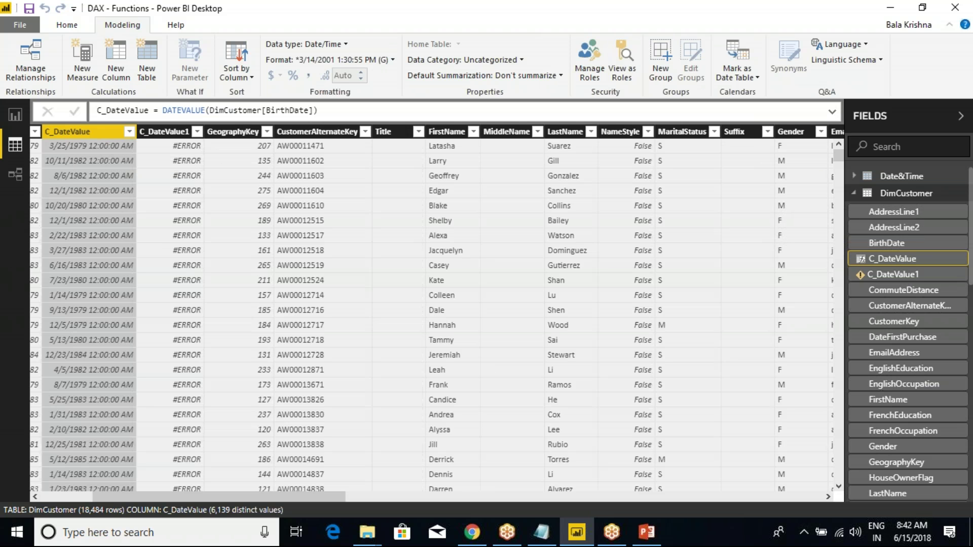
pyautogui.moveTo(213, 112); pyautogui.dragTo(310, 110)
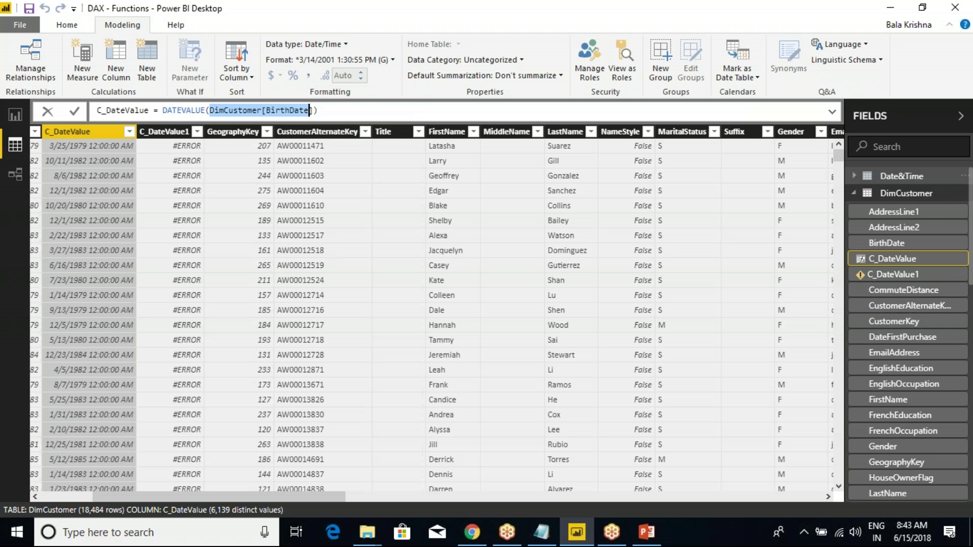
# Step: Return to the Date&Time table and select the C_TimeValue column to view its TIMEVALUE formula
pyautogui.click(918, 176)
pyautogui.click(903, 176)
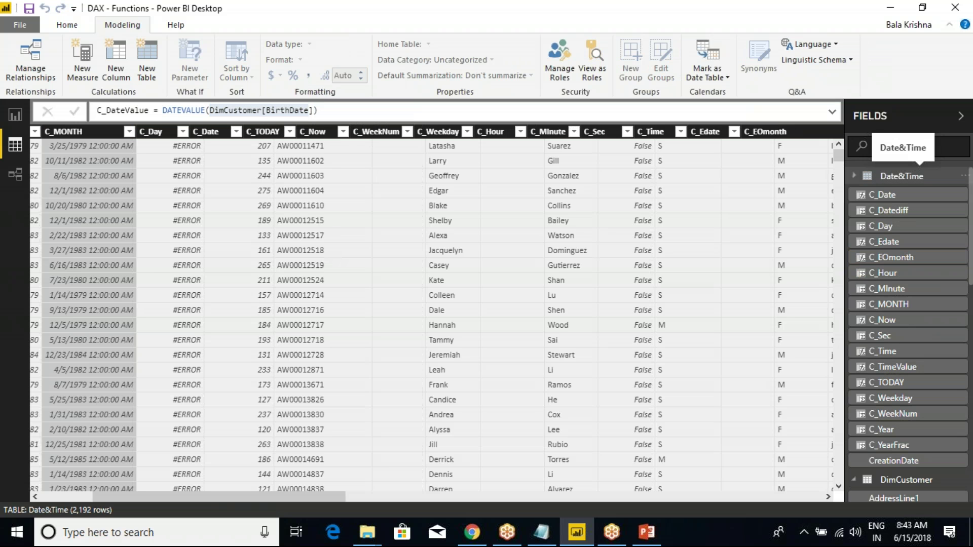
pyautogui.click(437, 495)
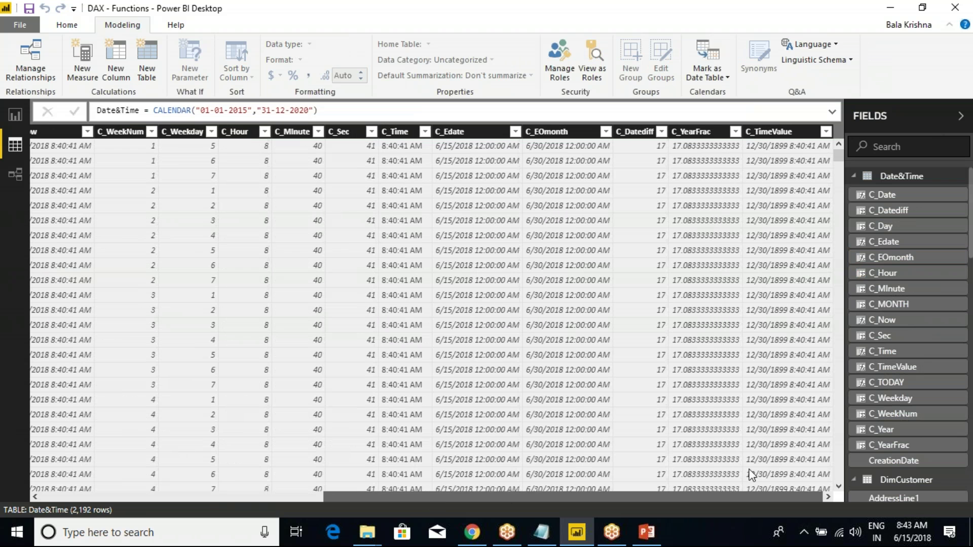
pyautogui.click(772, 133)
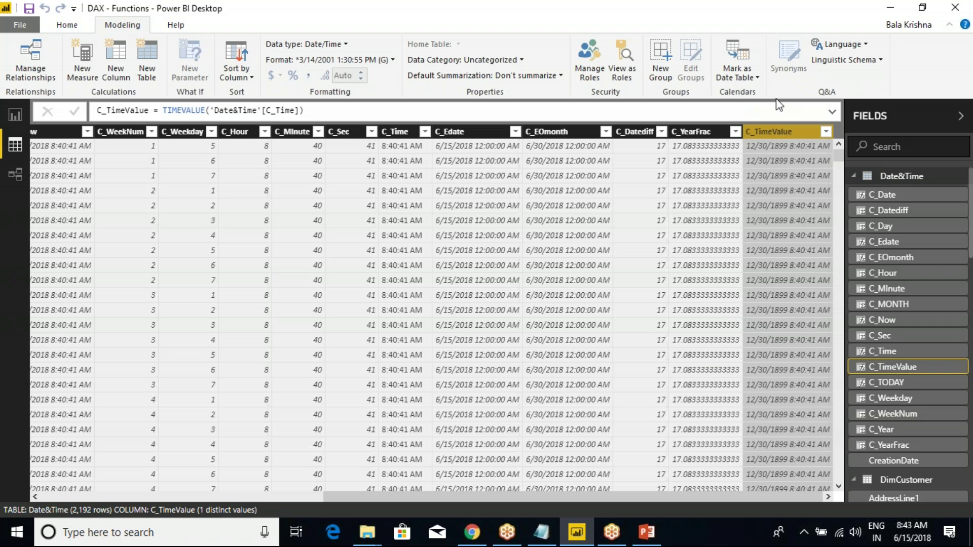
# Step: Mark the C_TimeValue column, its Date/Time data type and the TIMEVALUE function for review, and clear the markings
pyautogui.moveTo(768, 72)
pyautogui.mouseDown()
pyautogui.moveTo(771, 111)
pyautogui.moveTo(787, 113)
pyautogui.mouseUp()
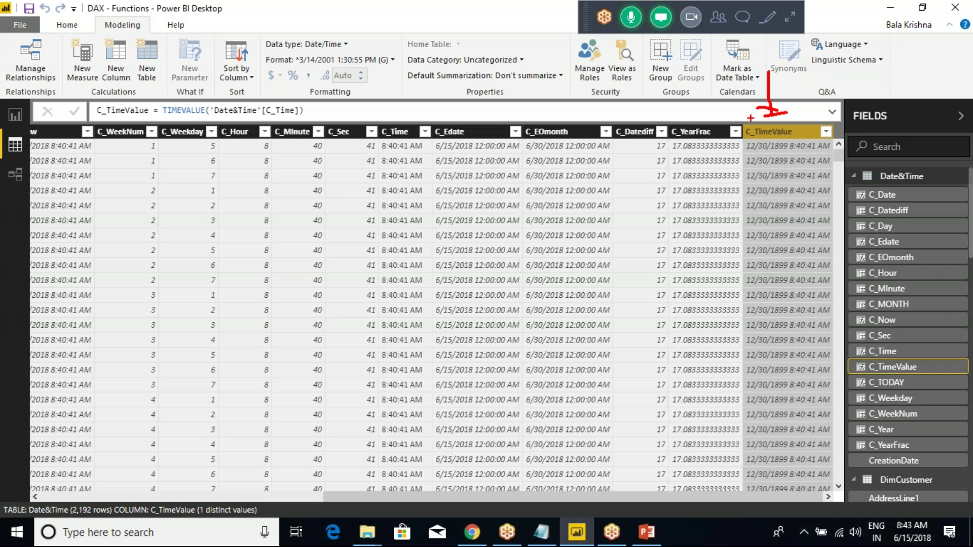
pyautogui.moveTo(346, 45); pyautogui.dragTo(378, 11)
pyautogui.moveTo(162, 108)
pyautogui.mouseDown()
pyautogui.moveTo(206, 98)
pyautogui.moveTo(167, 107)
pyautogui.mouseUp()
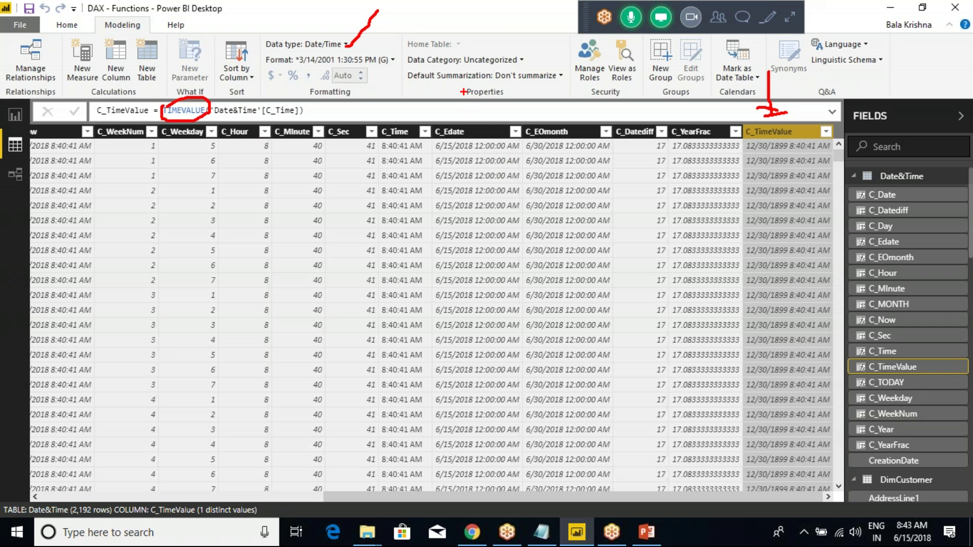
pyautogui.moveTo(475, 153); pyautogui.dragTo(469, 247)
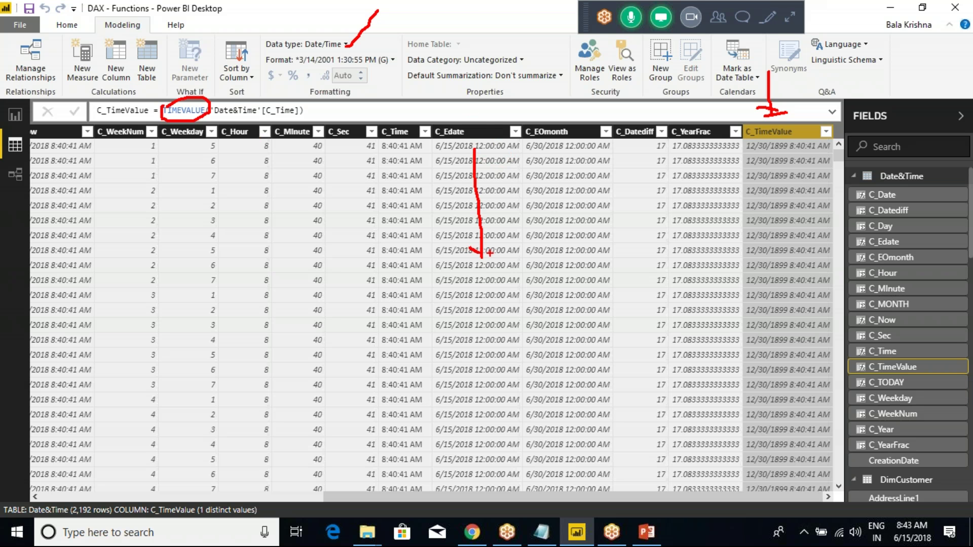
pyautogui.moveTo(318, 30)
pyautogui.mouseDown()
pyautogui.moveTo(341, 42)
pyautogui.moveTo(307, 28)
pyautogui.mouseUp()
pyautogui.moveTo(429, 136); pyautogui.dragTo(437, 166)
pyautogui.press('Escape')
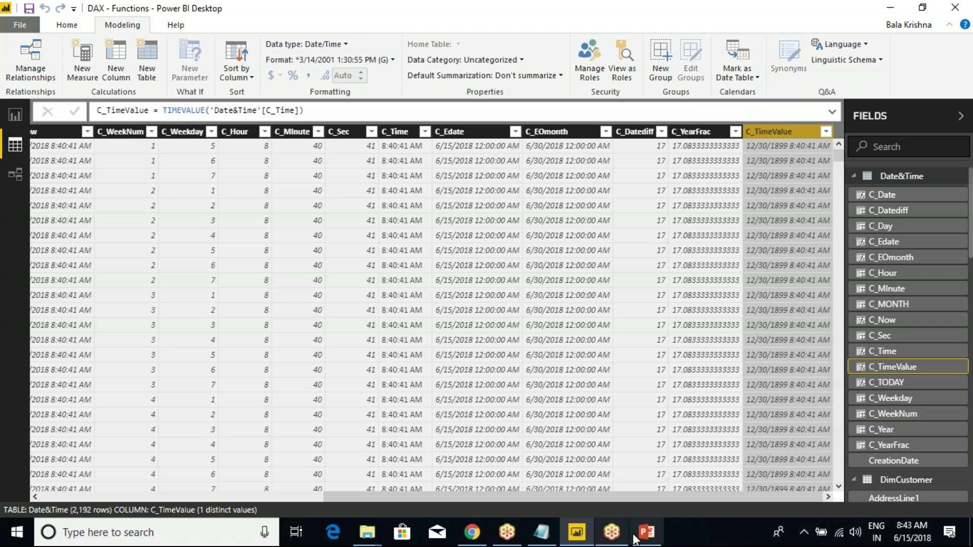
# Step: Check the Text Functions slide in PowerPoint, and return to Power BI Desktop to reopen the TextFunctions table at its C_UniChar column
pyautogui.click(647, 533)
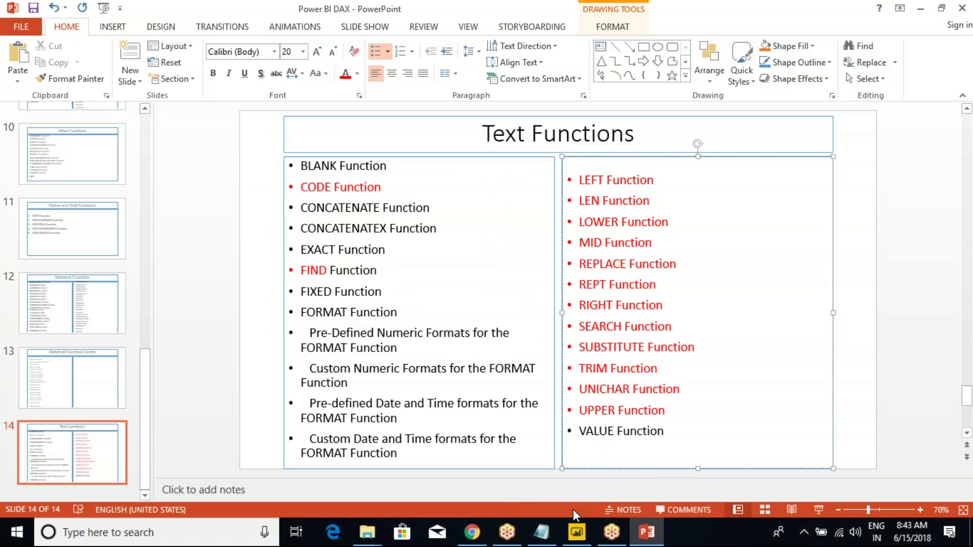
pyautogui.click(577, 533)
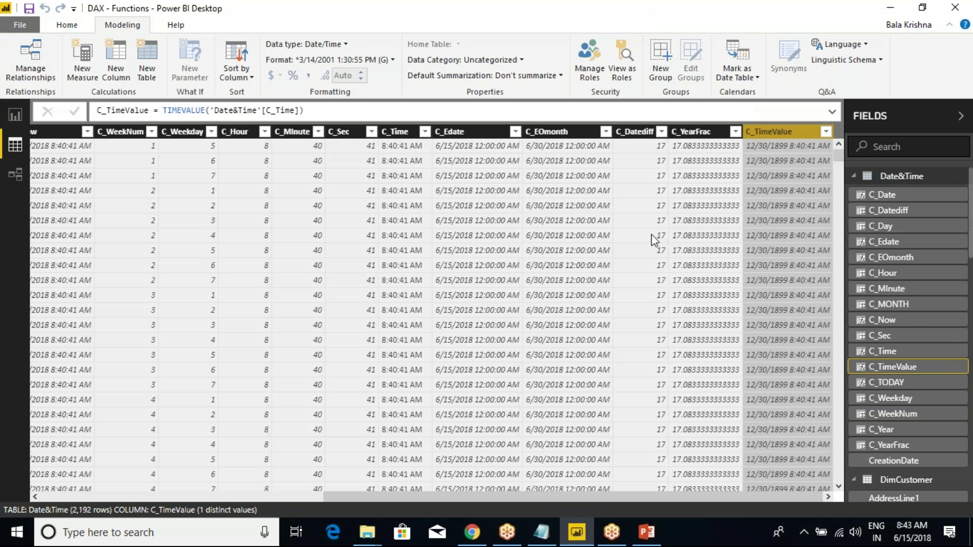
pyautogui.click(854, 176)
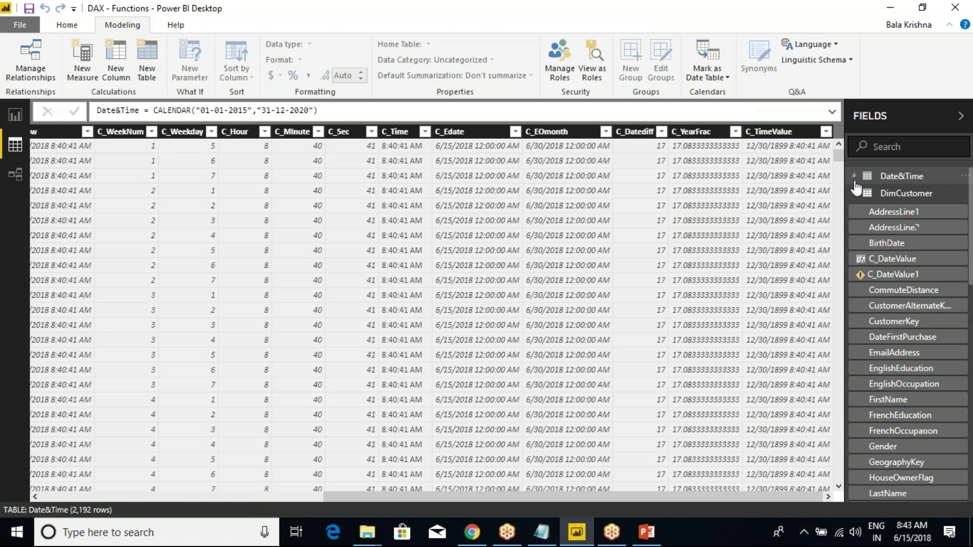
pyautogui.click(855, 193)
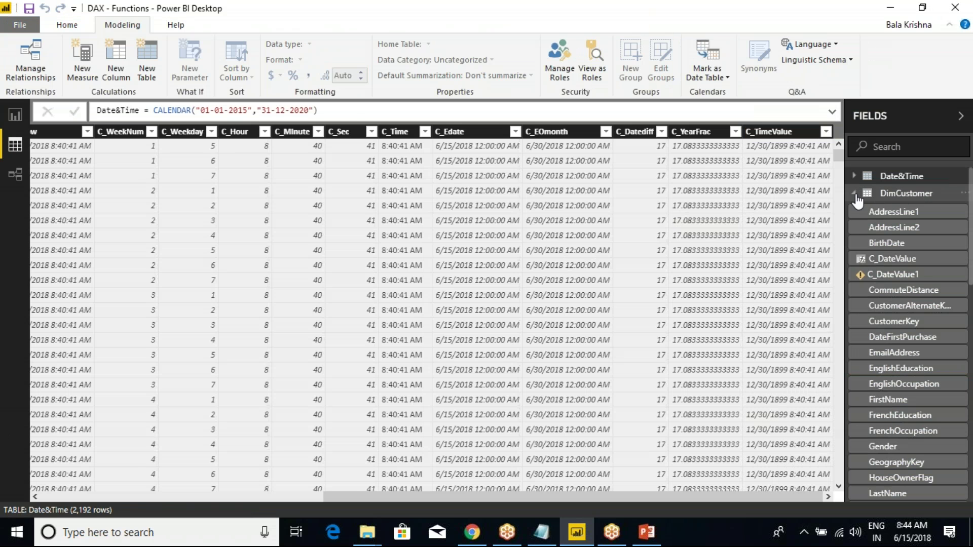
pyautogui.click(855, 312)
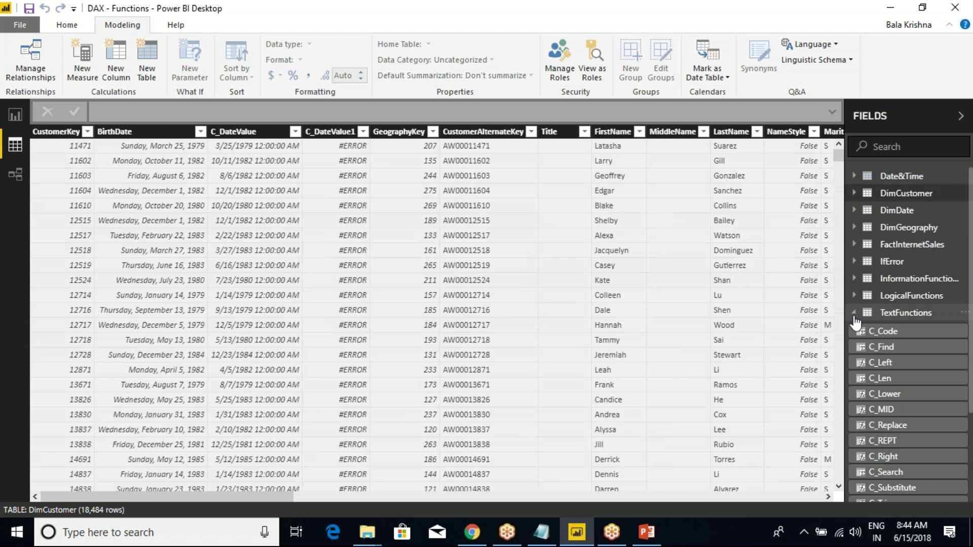
pyautogui.click(907, 313)
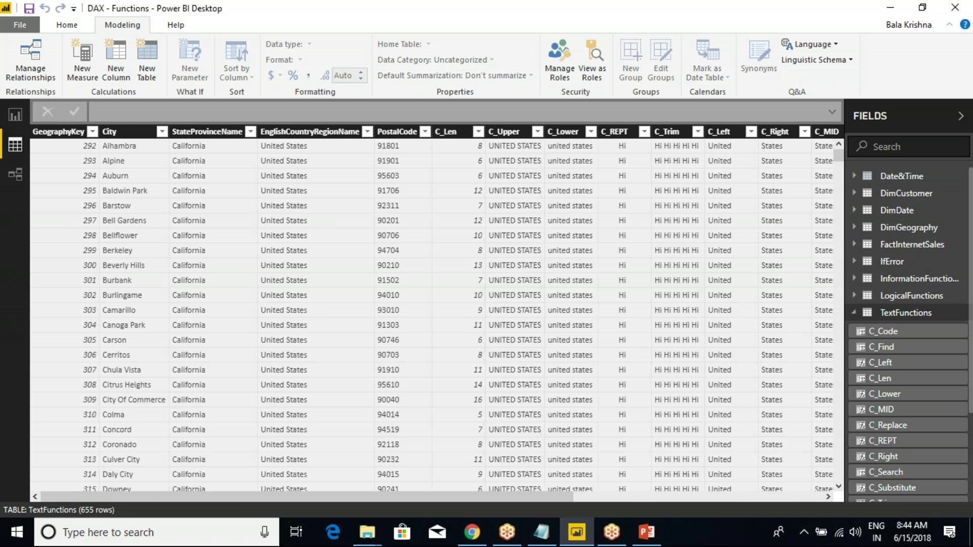
pyautogui.moveTo(524, 499); pyautogui.dragTo(826, 498)
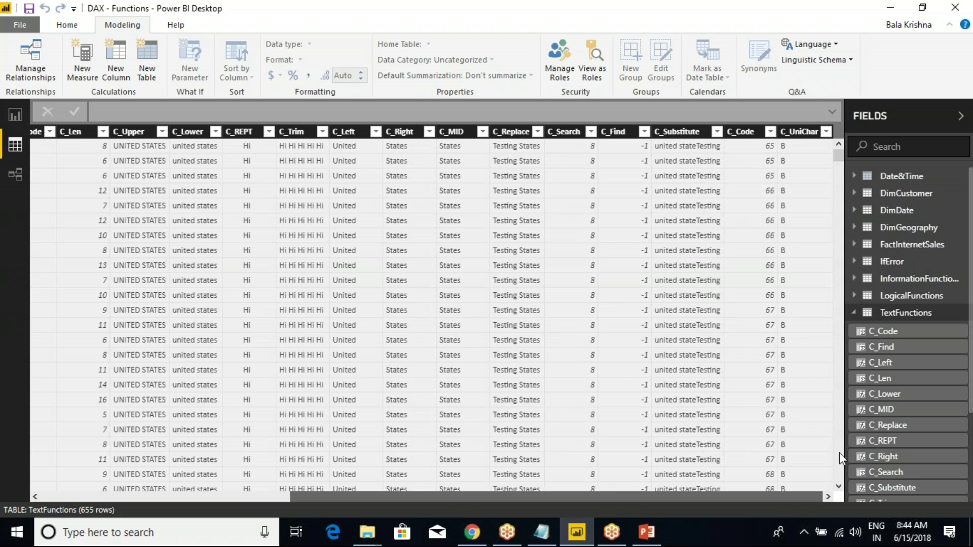
# Step: Add a calculated column to TextFunctions with the formula C_Value = VALUE(TextFunctions[GeographyKey])
pyautogui.click(805, 140)
pyautogui.rightClick(805, 139)
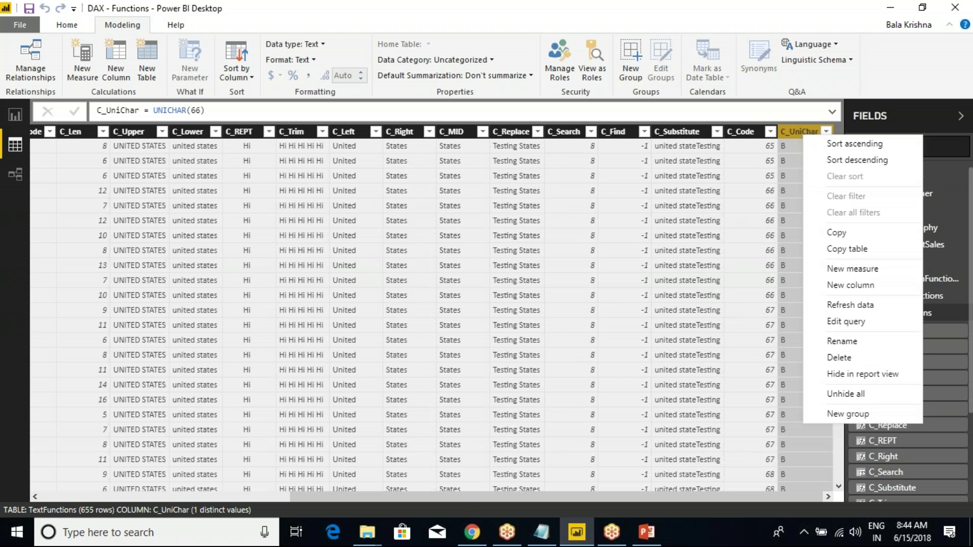
pyautogui.click(859, 287)
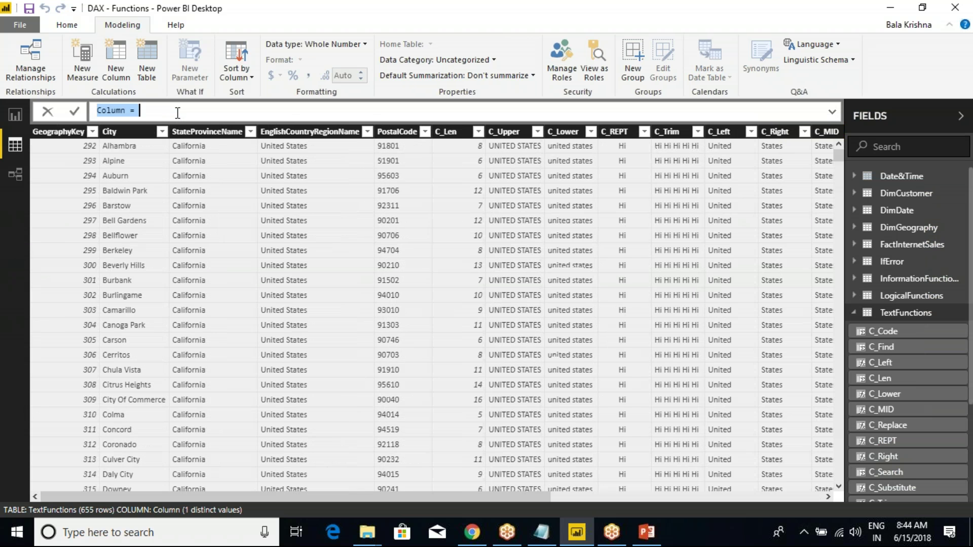
pyautogui.write('C')
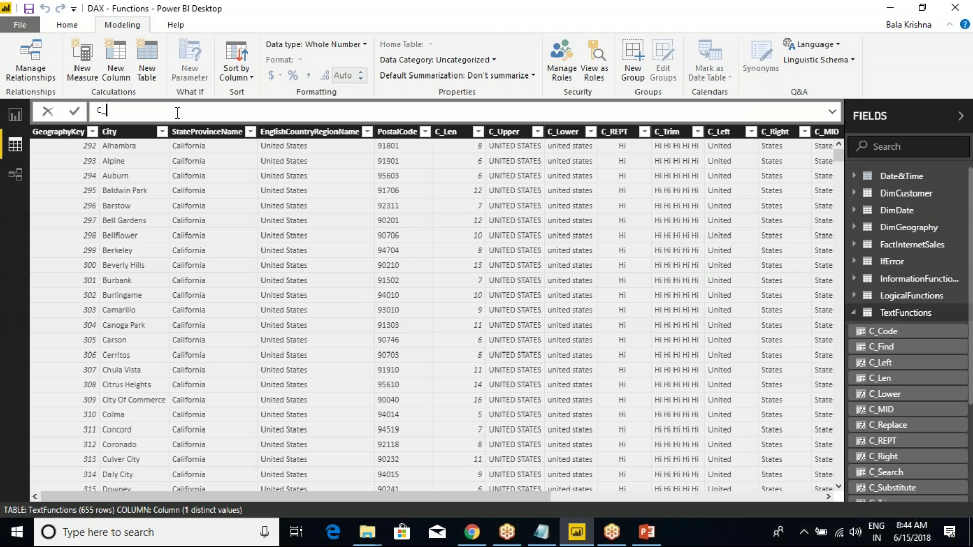
pyautogui.write('_Value = value')
pyautogui.press('Tab')
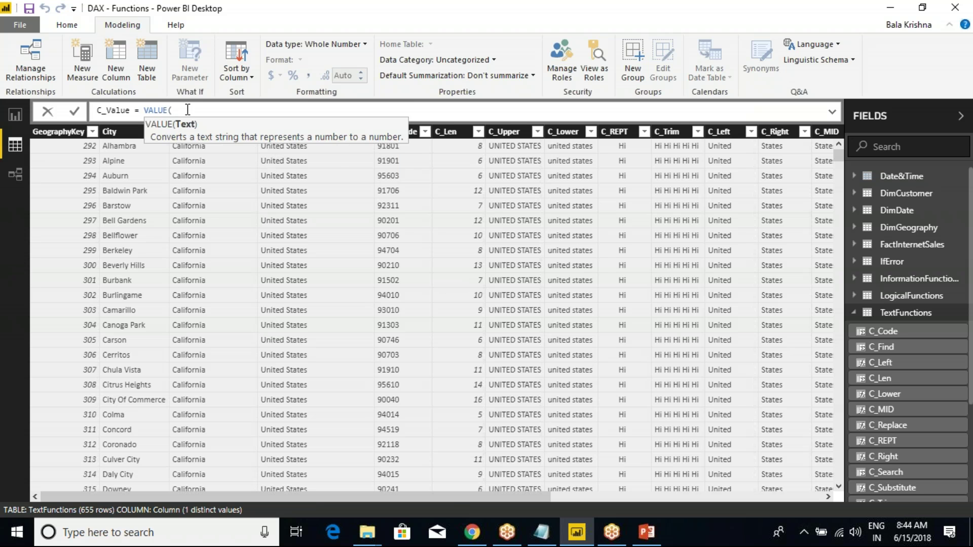
pyautogui.write('geo')
pyautogui.press('Down')
pyautogui.press('Down')
pyautogui.press('Tab')
pyautogui.write(')')
pyautogui.press('Return')
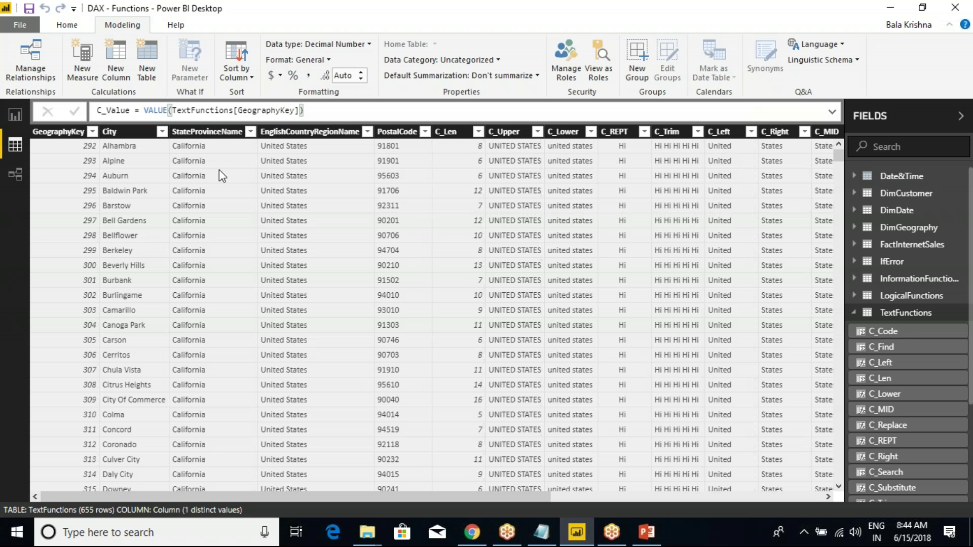
# Step: Change the data type of the GeographyKey column in TextFunctions to Text
pyautogui.click(57, 133)
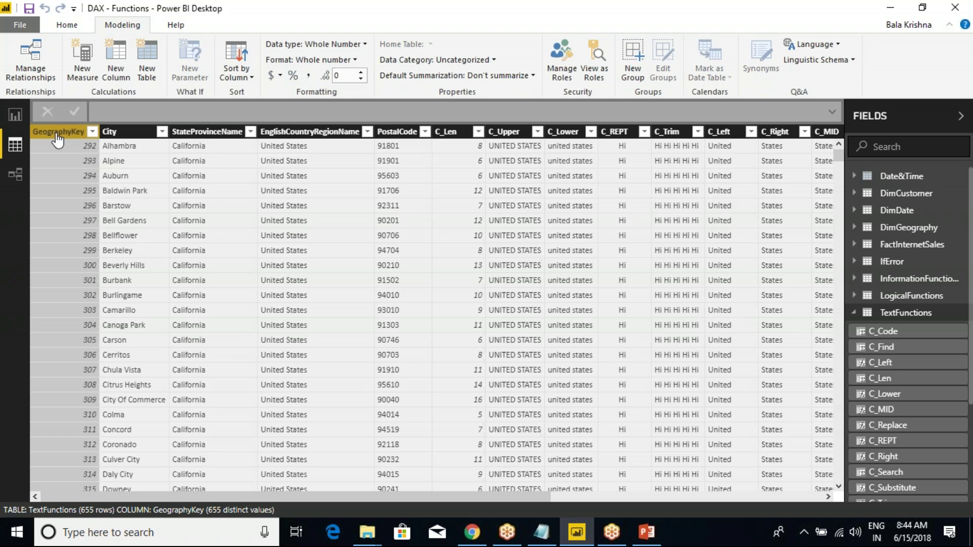
pyautogui.click(357, 44)
pyautogui.click(366, 45)
pyautogui.click(295, 158)
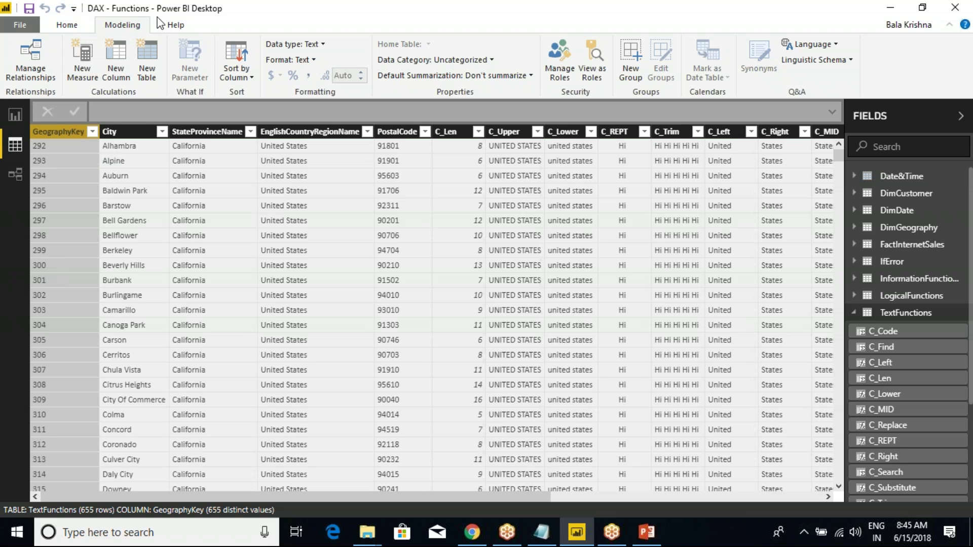
# Step: Compare the data type and values of the C_Value column with those of the GeographyKey column
pyautogui.moveTo(253, 496); pyautogui.dragTo(692, 460)
pyautogui.click(798, 133)
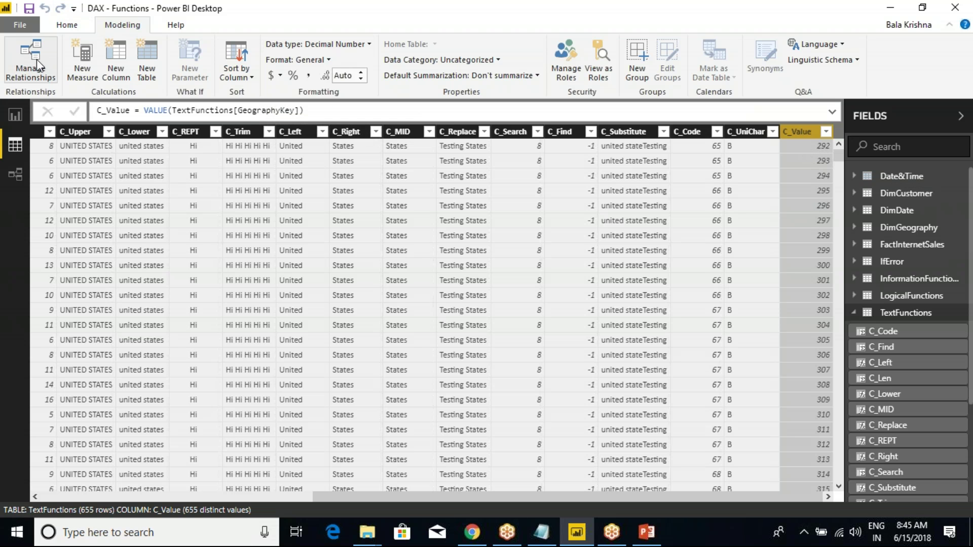
pyautogui.moveTo(487, 494); pyautogui.dragTo(182, 492)
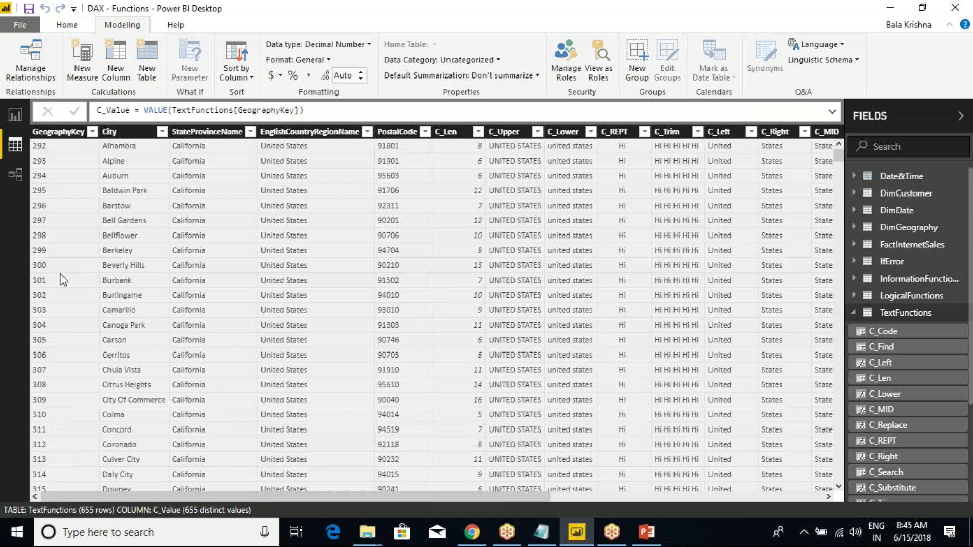
pyautogui.click(43, 134)
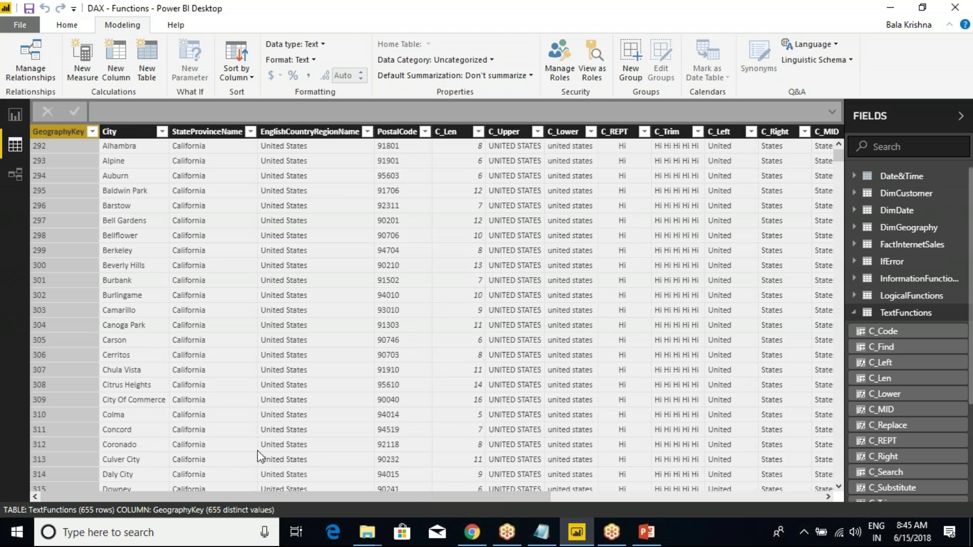
pyautogui.moveTo(273, 494); pyautogui.dragTo(604, 481)
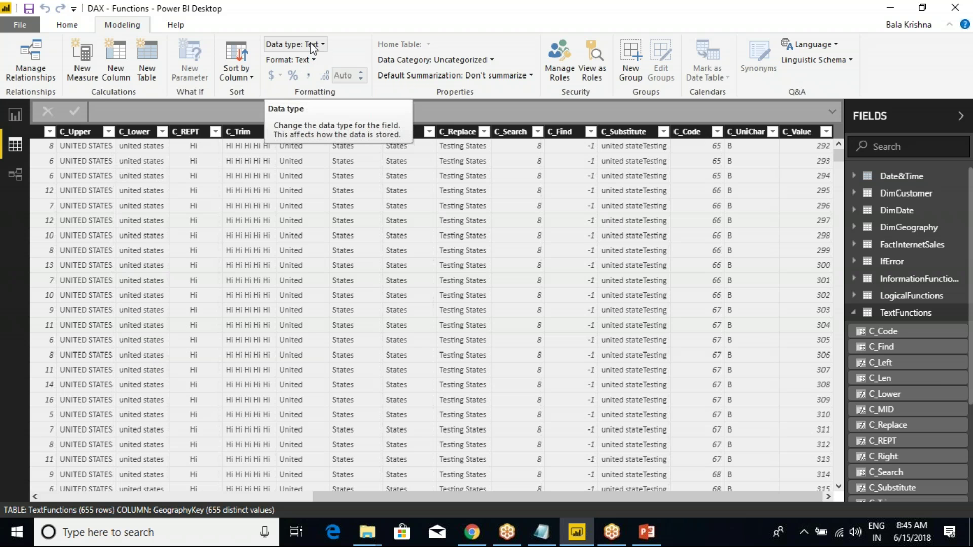
# Step: Switch to PowerPoint and color the VALUE Function entry on the Text Functions slide red
pyautogui.click(643, 543)
pyautogui.moveTo(667, 431); pyautogui.dragTo(588, 436)
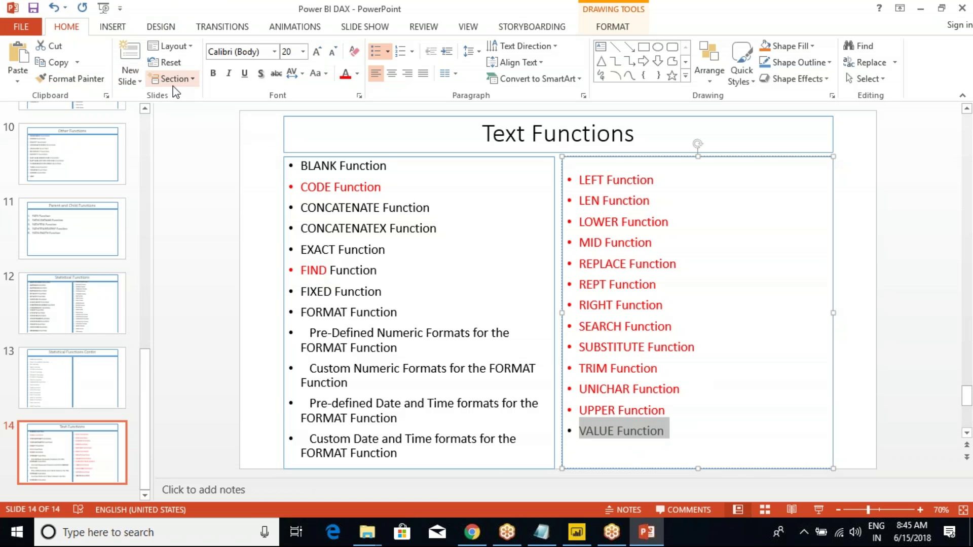
pyautogui.click(346, 74)
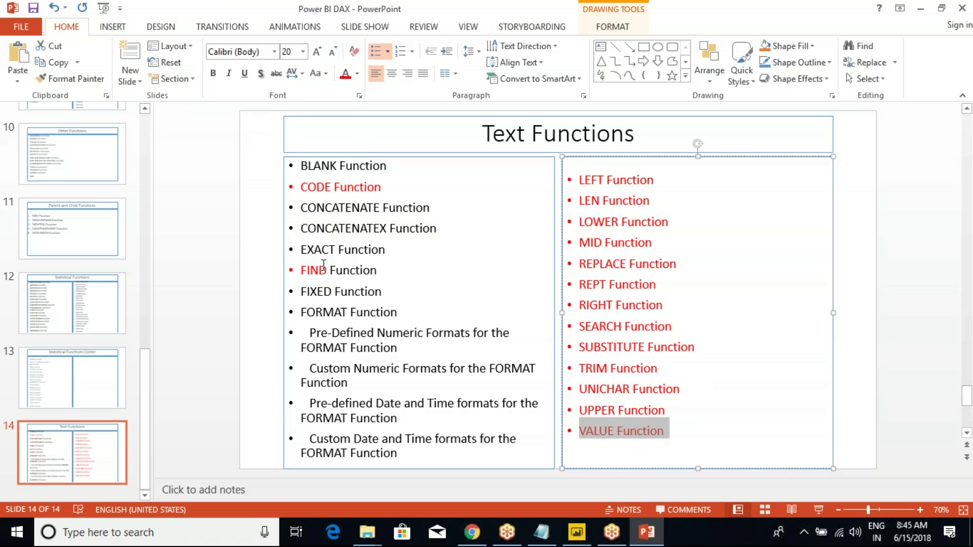
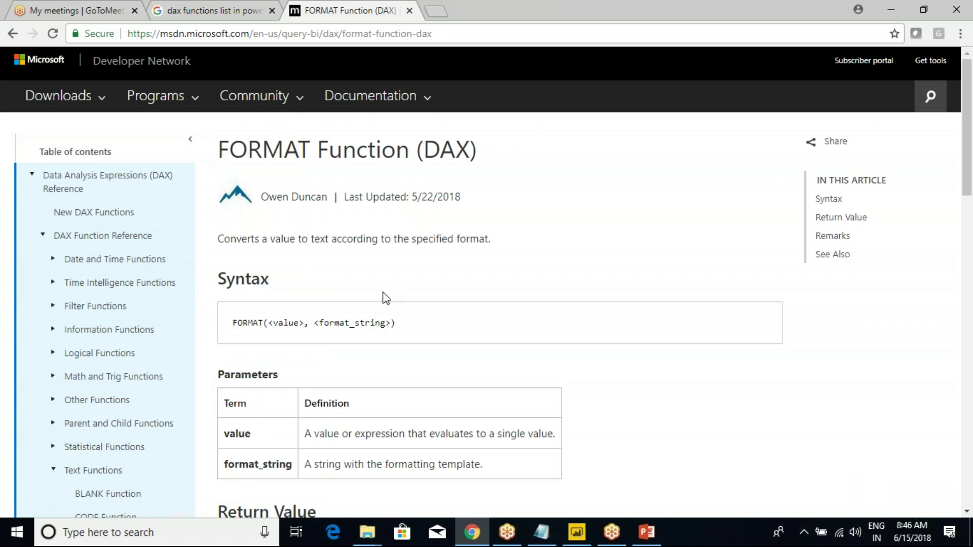
# Step: Examine the FORMAT function's documentation page in Chrome, highlighting its syntax, value argument and the value-to-text description
pyautogui.moveTo(236, 323); pyautogui.dragTo(399, 324)
pyautogui.doubleClick(294, 327)
pyautogui.moveTo(275, 239); pyautogui.dragTo(335, 238)
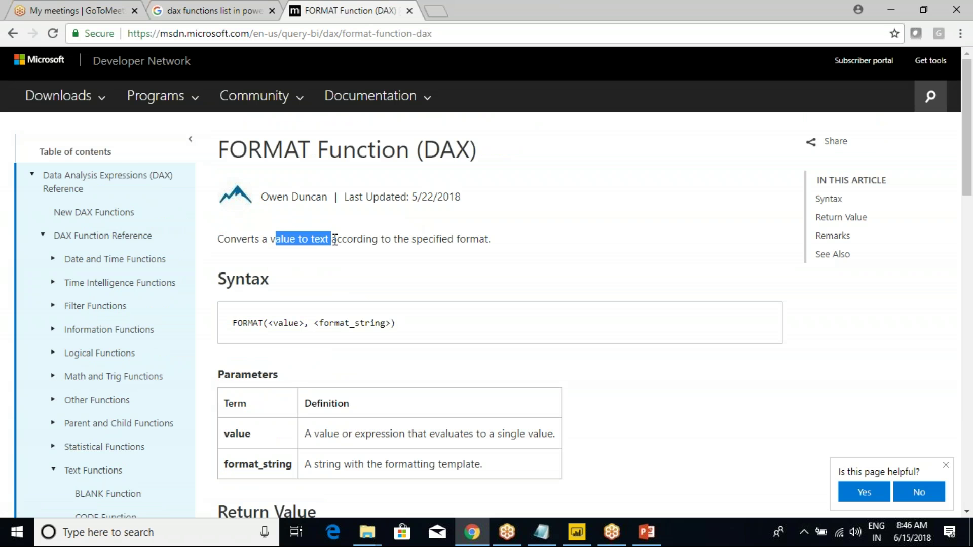
# Step: Return to Power BI Desktop and look through the Date&Time and DimCustomer tables for suitable date data
pyautogui.click(576, 532)
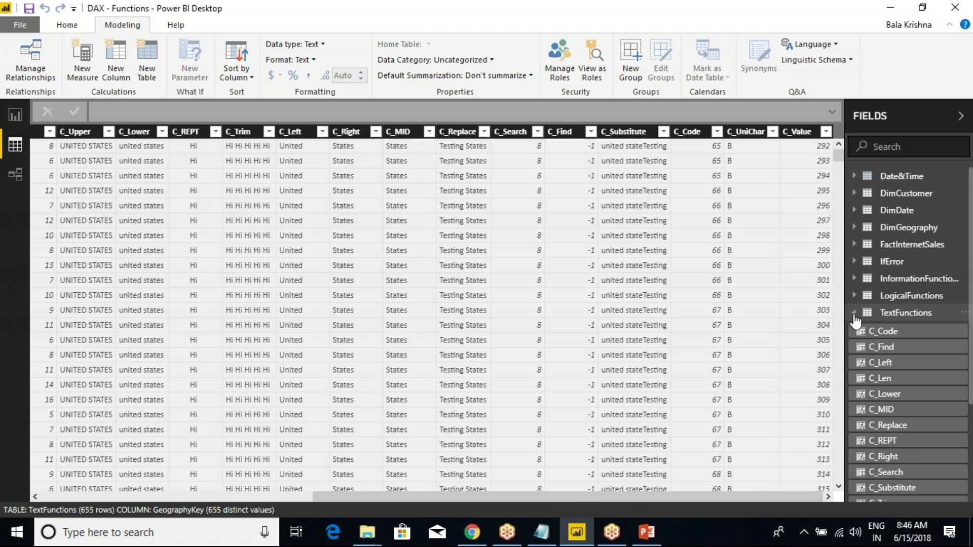
pyautogui.moveTo(316, 498); pyautogui.dragTo(81, 456)
pyautogui.click(906, 312)
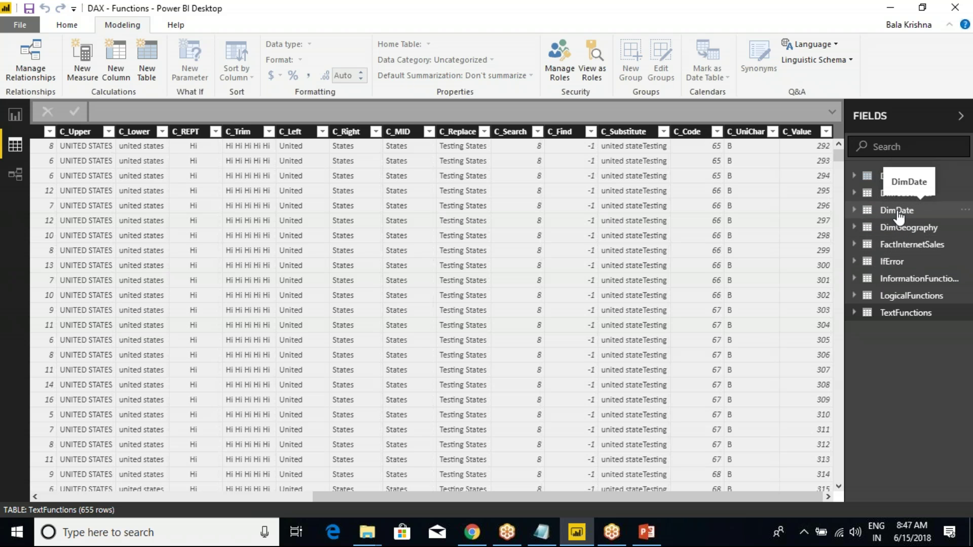
pyautogui.click(898, 178)
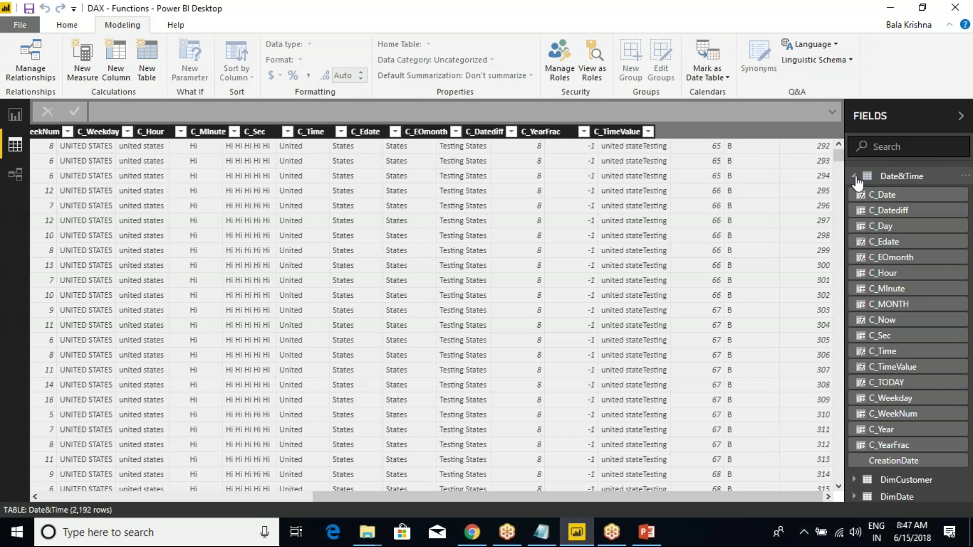
pyautogui.click(855, 177)
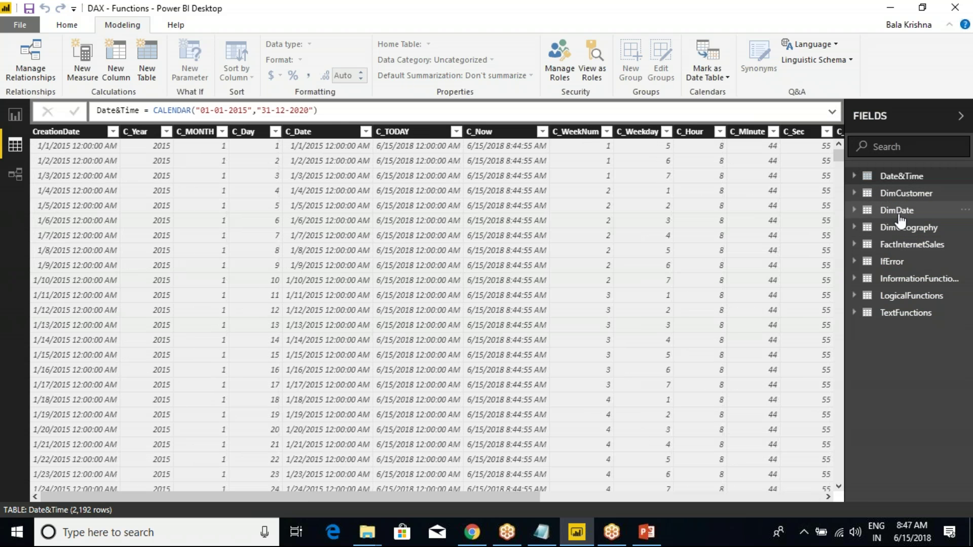
pyautogui.click(903, 199)
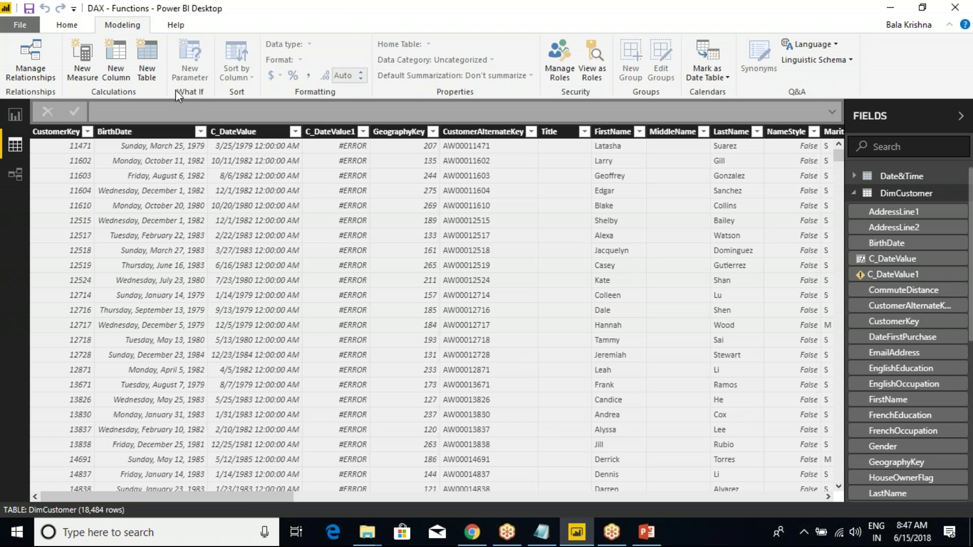
# Step: Open the Power Query Editor and duplicate the DimCustomer query
pyautogui.click(66, 25)
pyautogui.click(238, 87)
pyautogui.click(265, 95)
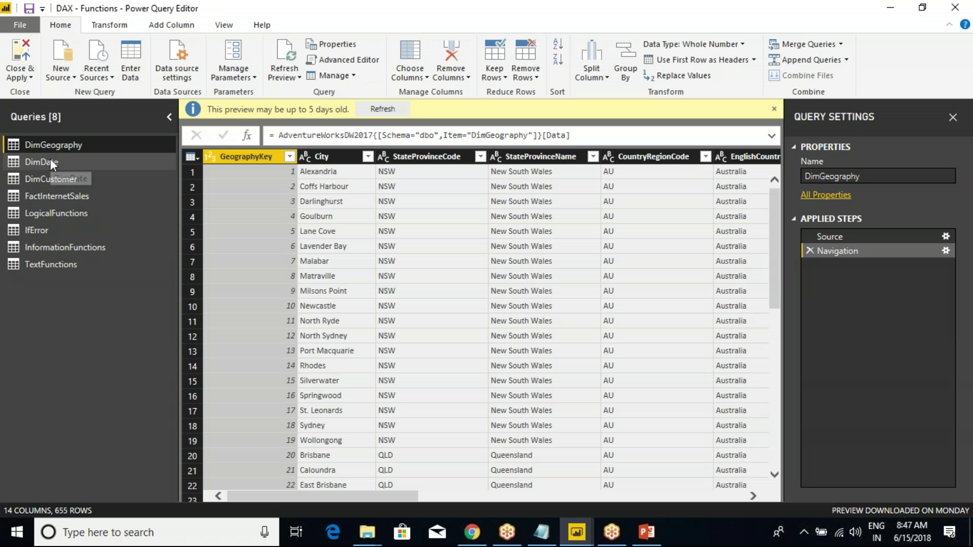
pyautogui.click(44, 178)
pyautogui.rightClick(43, 179)
pyautogui.click(93, 295)
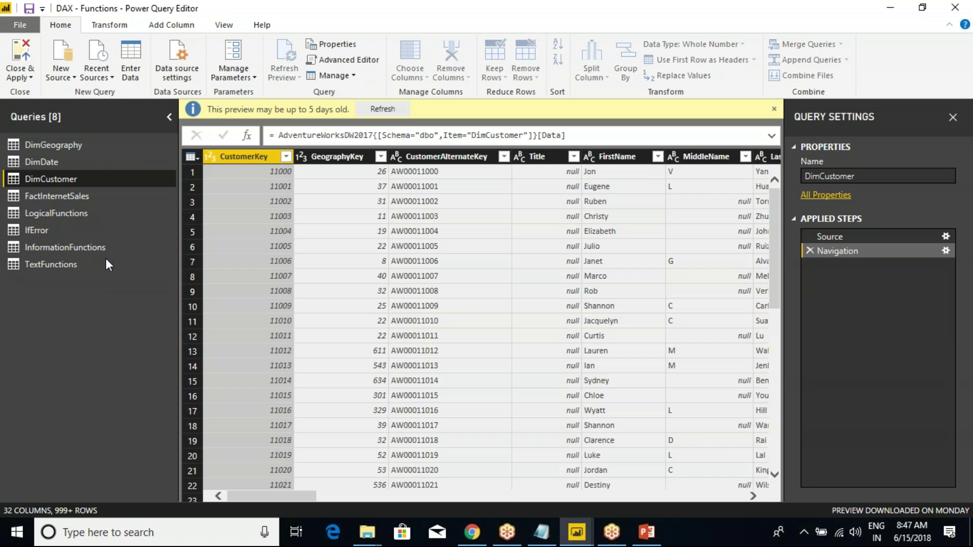
# Step: Rename the duplicated DimCustomer query as DateFormat
pyautogui.doubleClick(56, 281)
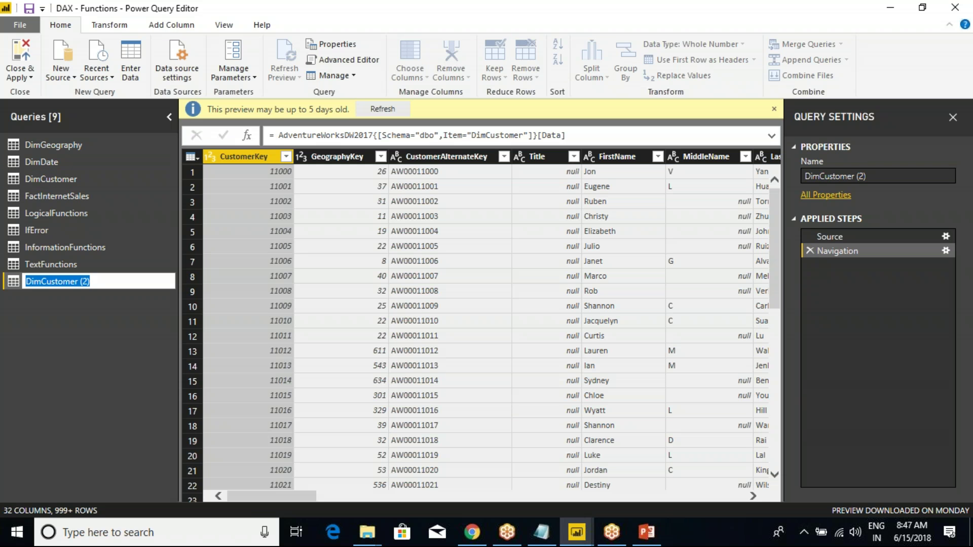
pyautogui.write('For')
pyautogui.press('BackSpace')
pyautogui.press('BackSpace')
pyautogui.write('DateFo')
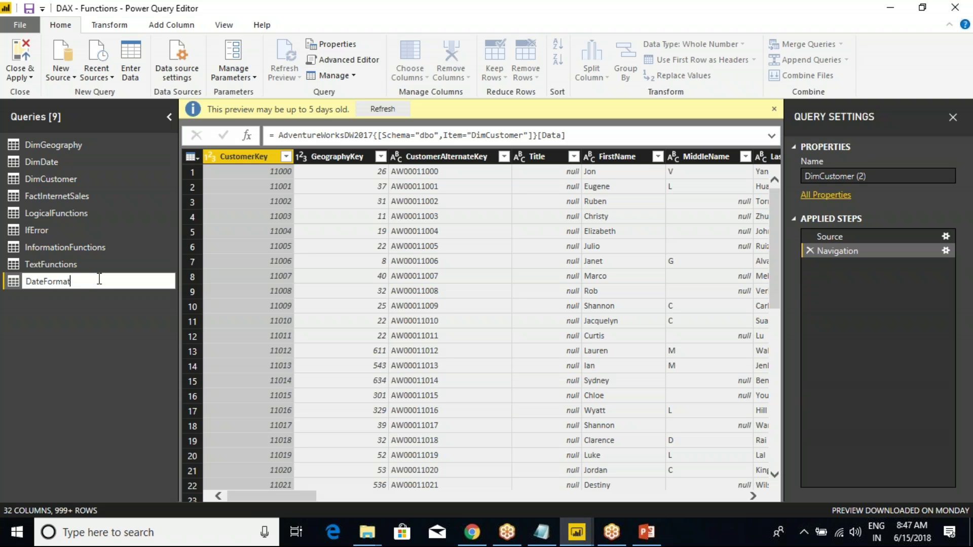
pyautogui.write('rmat')
pyautogui.press('Return')
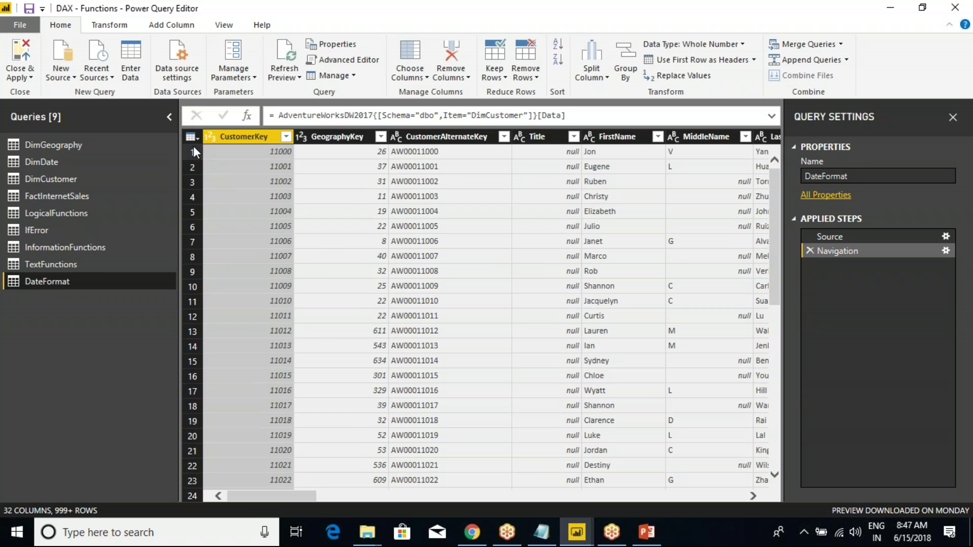
# Step: Keep only the CustomerKey, GeographyKey, BirthDate and YearlyIncome columns in the DateFormat query
pyautogui.click(191, 137)
pyautogui.click(242, 271)
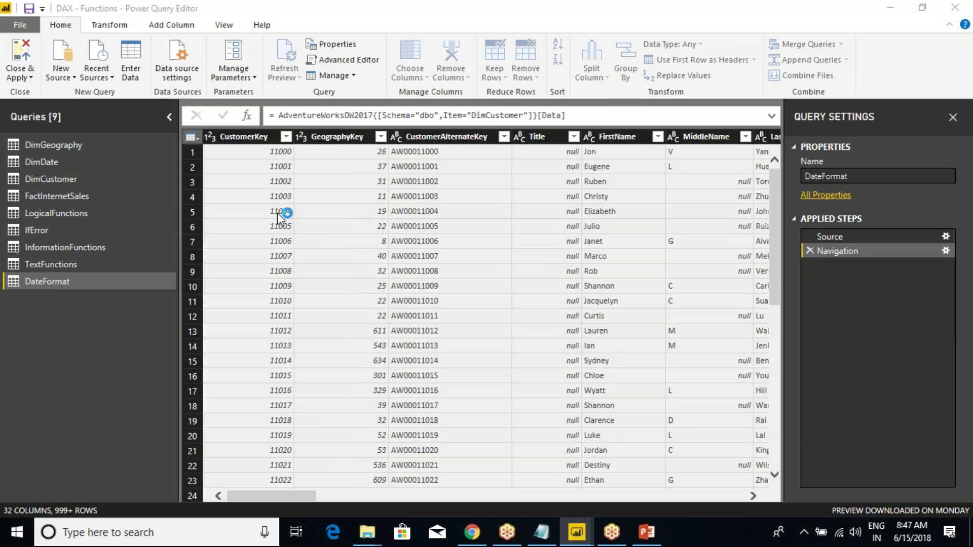
pyautogui.click(394, 132)
pyautogui.click(394, 146)
pyautogui.click(395, 160)
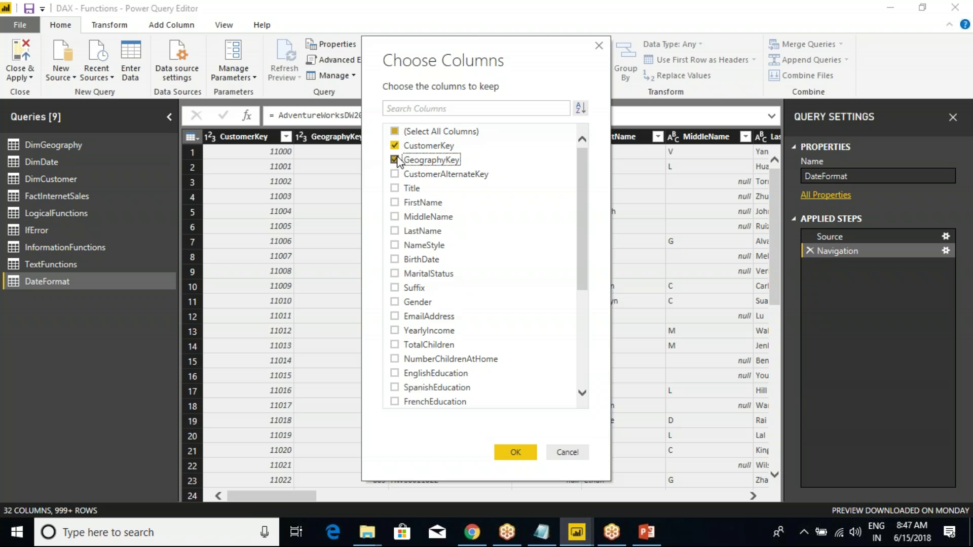
pyautogui.click(396, 259)
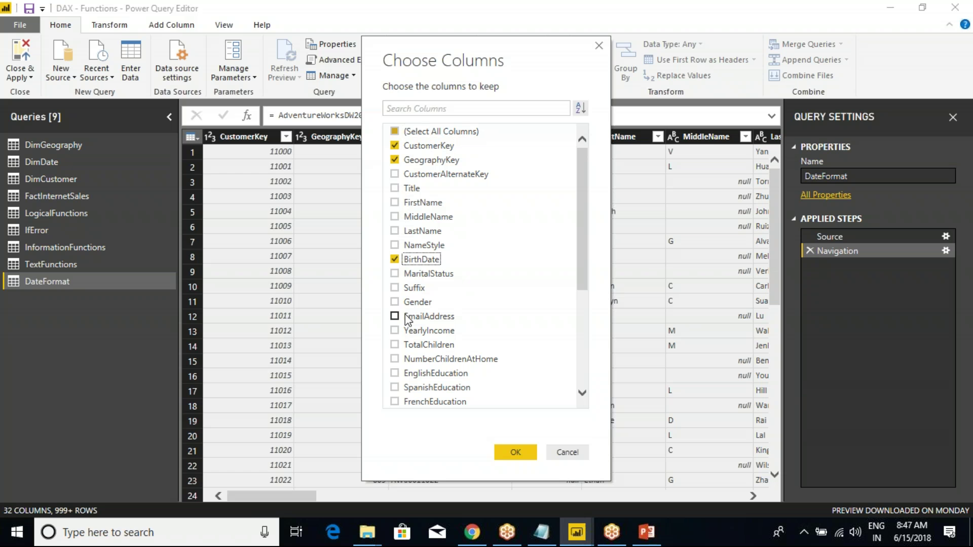
pyautogui.click(394, 331)
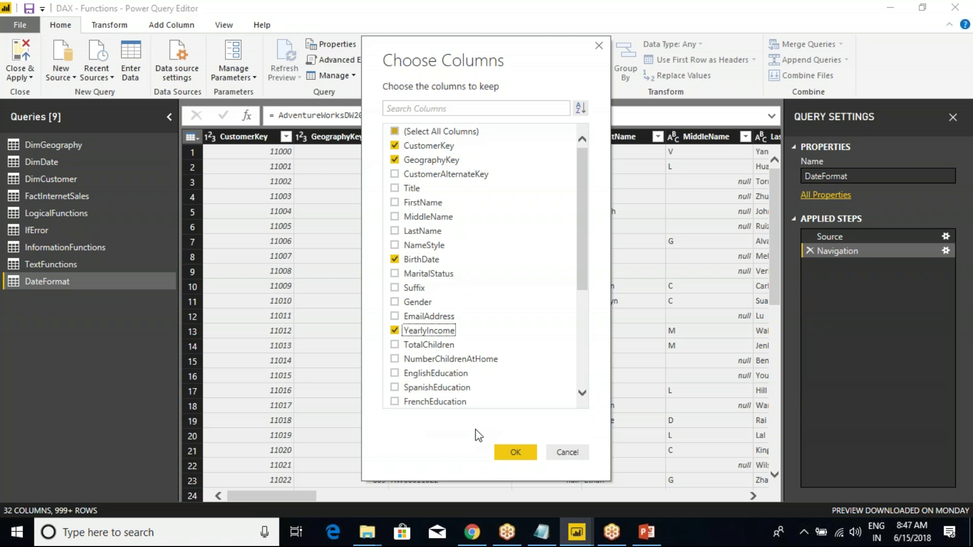
pyautogui.click(513, 452)
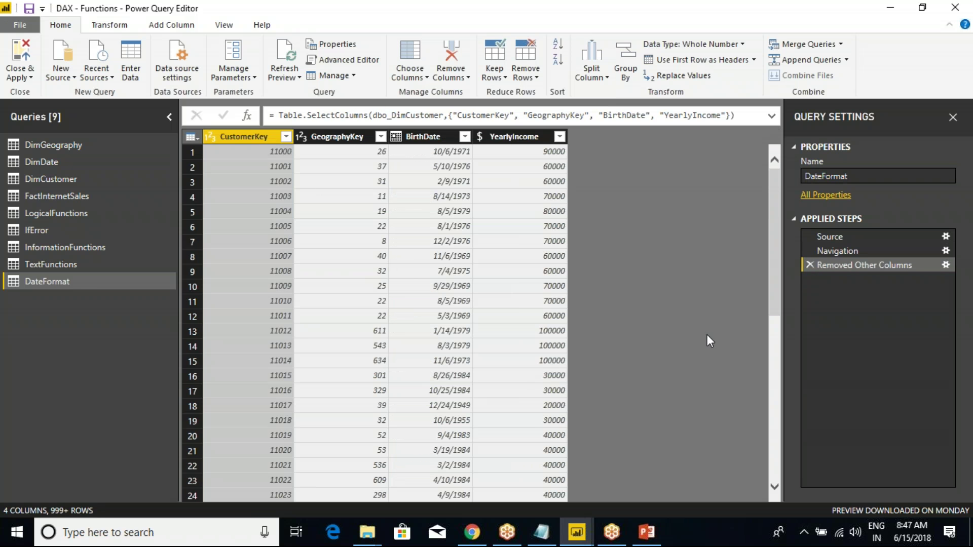
# Step: Revise the DateFormat query's column selection to exclude GeographyKey
pyautogui.click(345, 136)
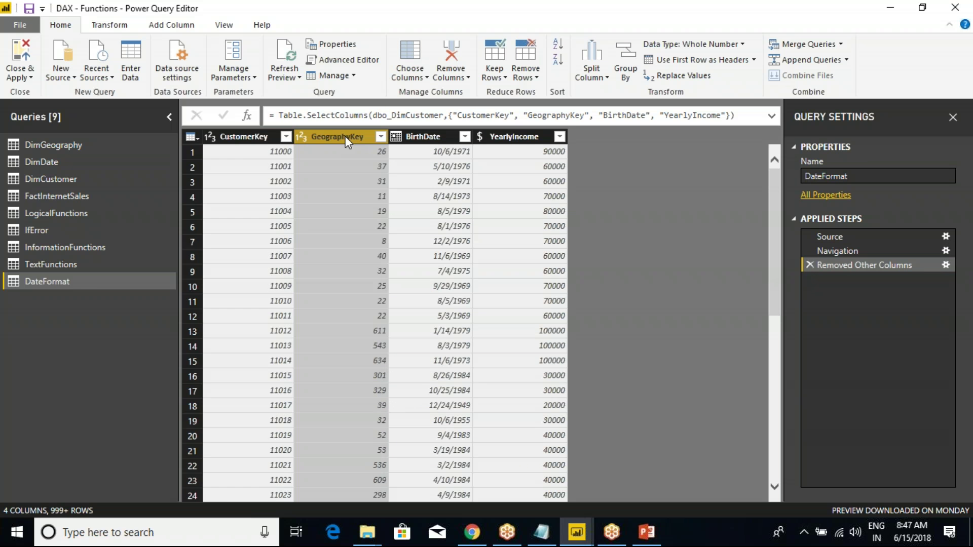
pyautogui.click(215, 135)
pyautogui.click(194, 137)
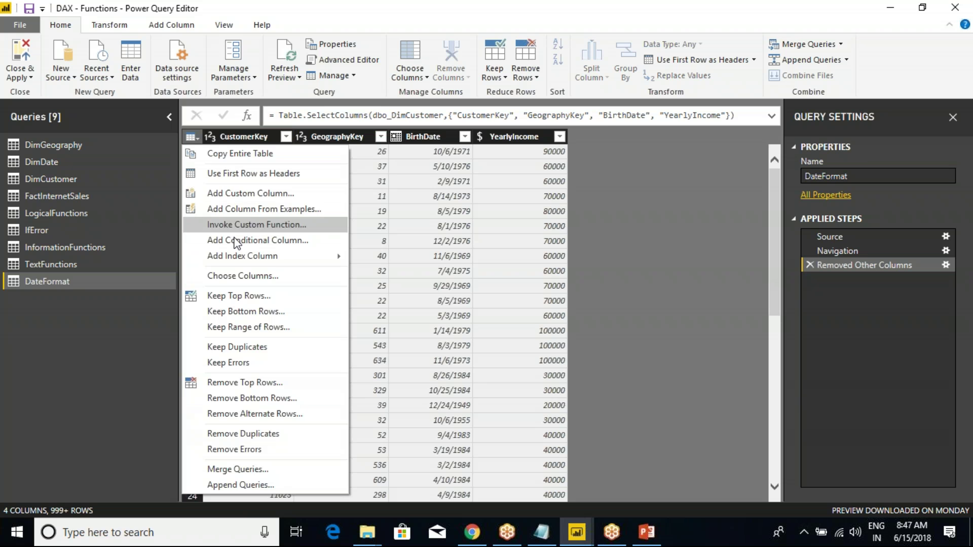
pyautogui.click(247, 276)
pyautogui.click(396, 160)
pyautogui.click(516, 453)
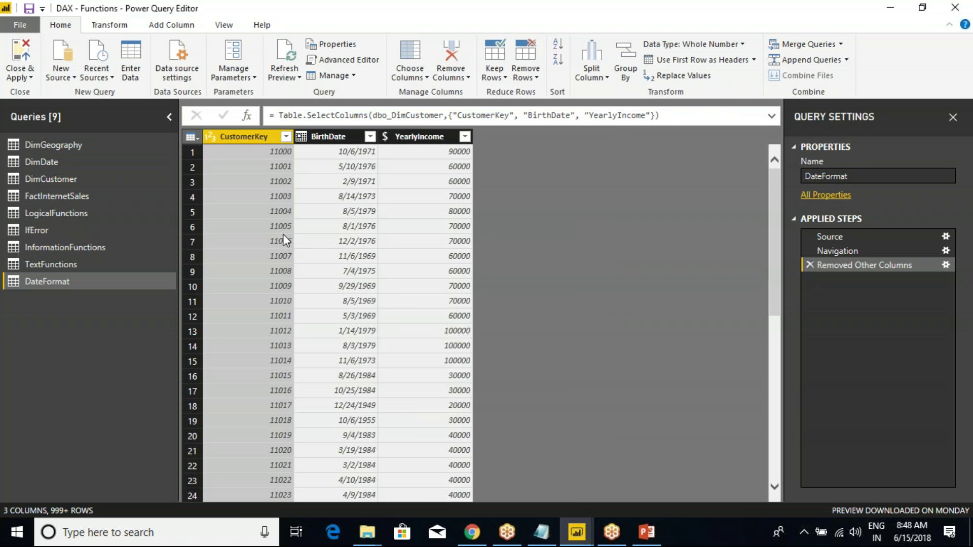
# Step: Close the Power Query Editor with the changes applied, and collapse the DimCustomer table's field list
pyautogui.click(20, 77)
pyautogui.click(45, 93)
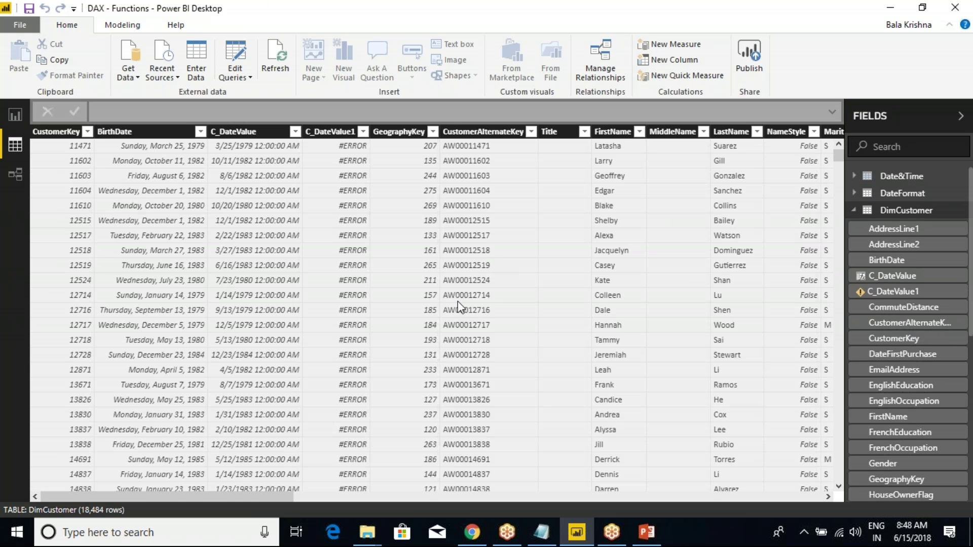
pyautogui.moveTo(278, 496); pyautogui.dragTo(793, 470)
pyautogui.moveTo(557, 469); pyautogui.dragTo(4, 248)
pyautogui.click(863, 213)
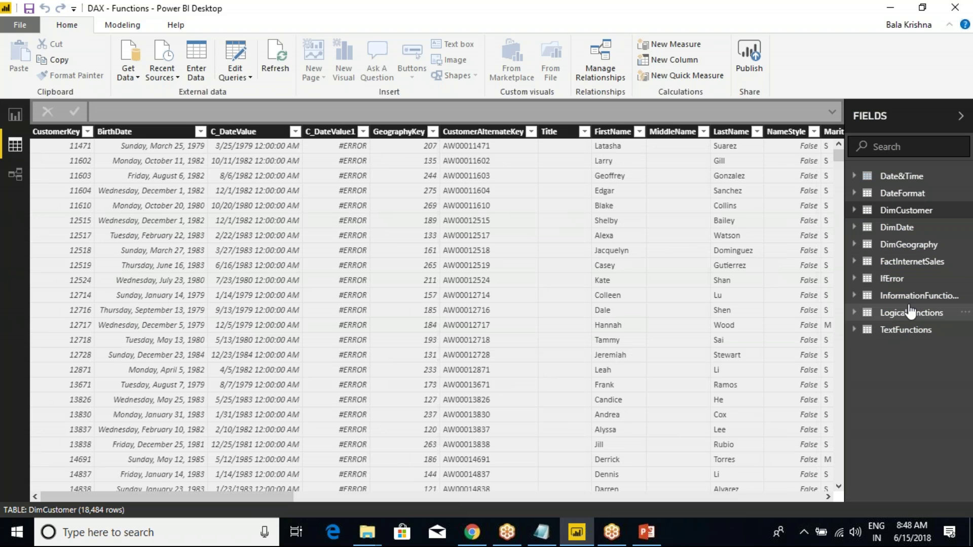
# Step: Open the DateFormat table and add a new calculated column to it
pyautogui.click(904, 193)
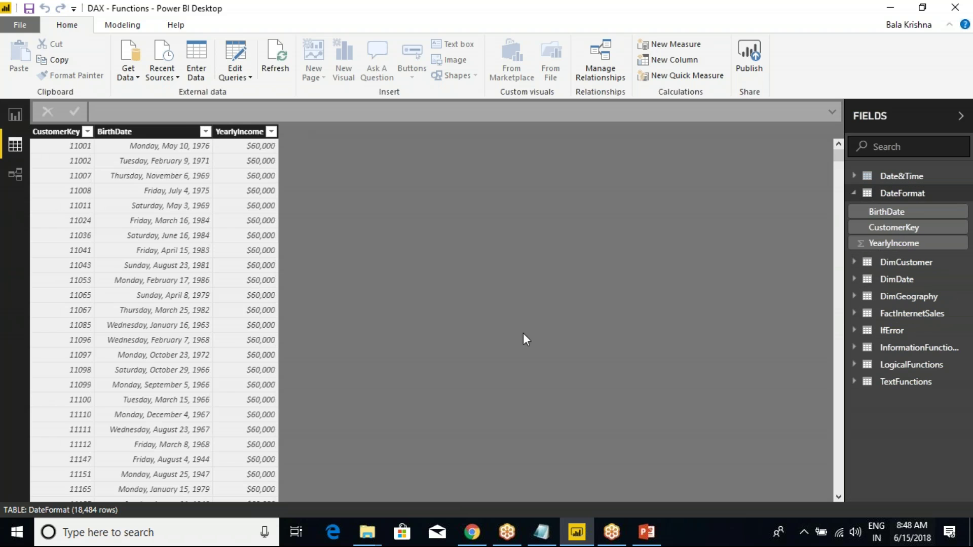
pyautogui.rightClick(252, 131)
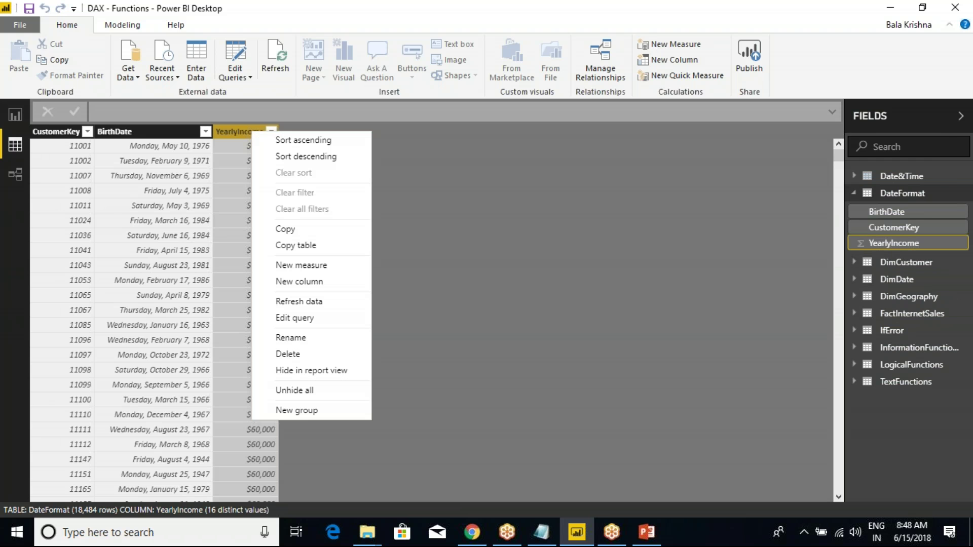
pyautogui.click(119, 133)
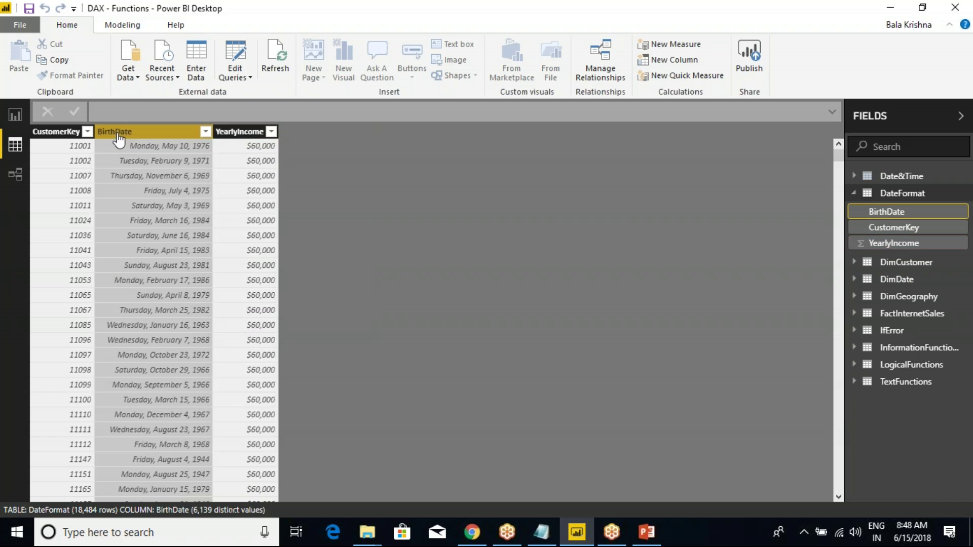
pyautogui.click(244, 138)
pyautogui.rightClick(244, 135)
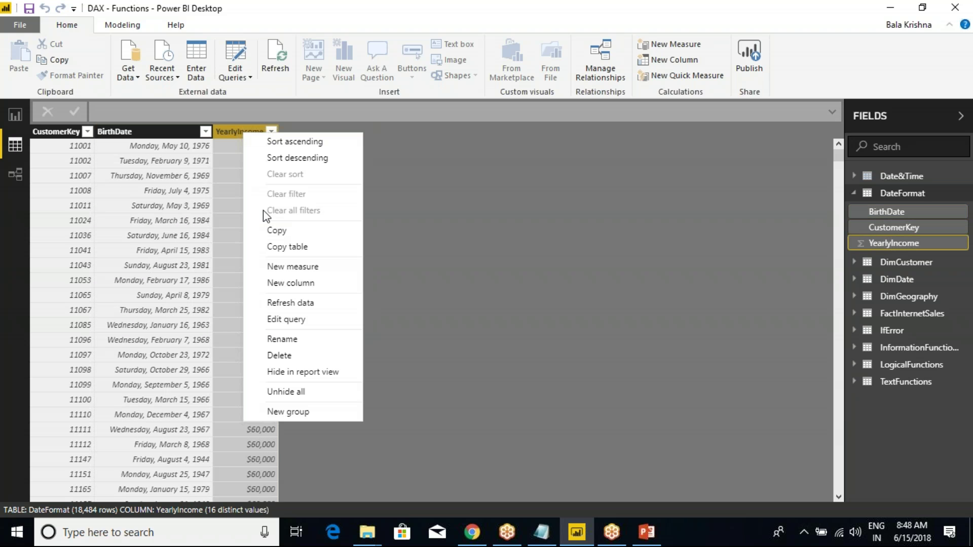
pyautogui.click(289, 284)
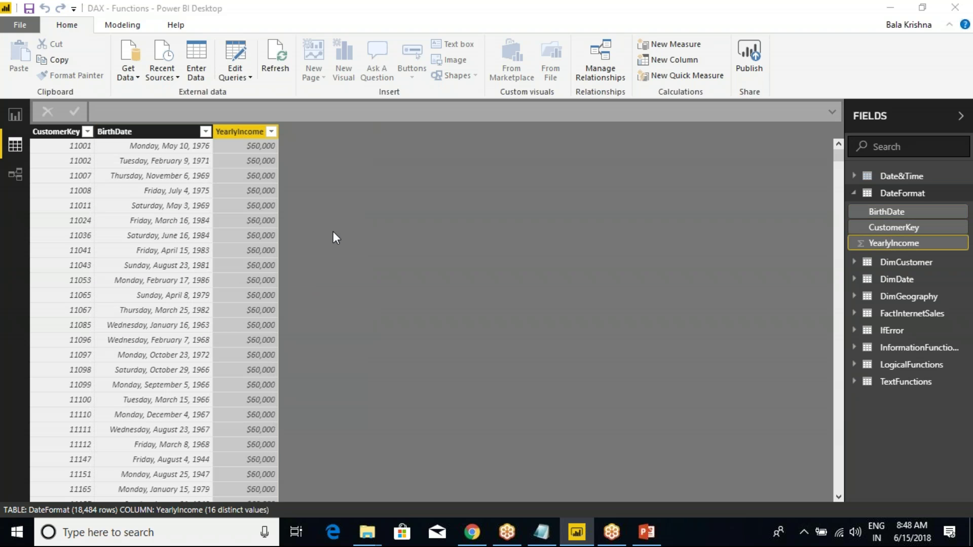
pyautogui.write('Year')
pyautogui.hotkey('ctrl', 'a')
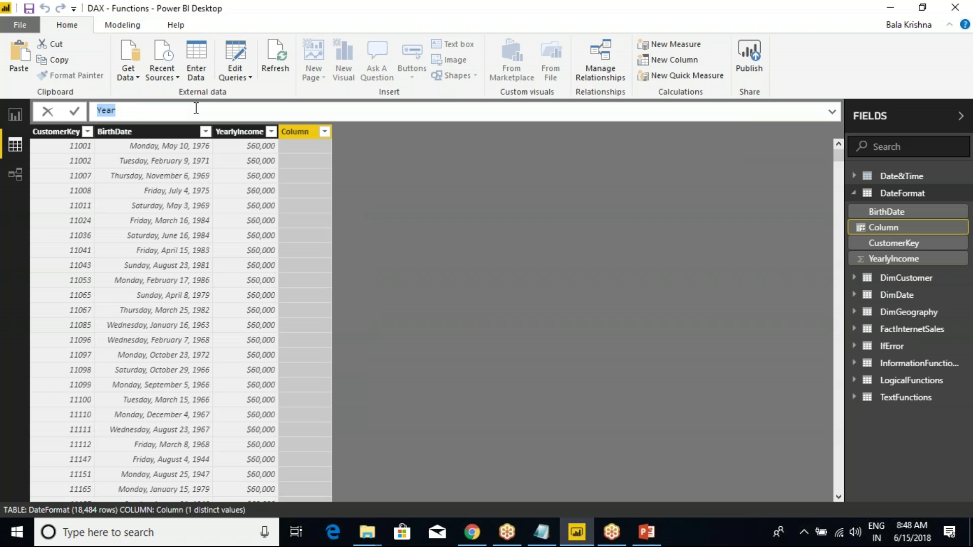
pyautogui.write('Month')
pyautogui.hotkey('ctrl', 'a')
pyautogui.write('Day')
pyautogui.hotkey('ctrl', 'a')
# Step: Define the new column as C_Month = MONTH(DateFormat[BirthDate])
pyautogui.write('C_Month =mont')
pyautogui.press('Tab')
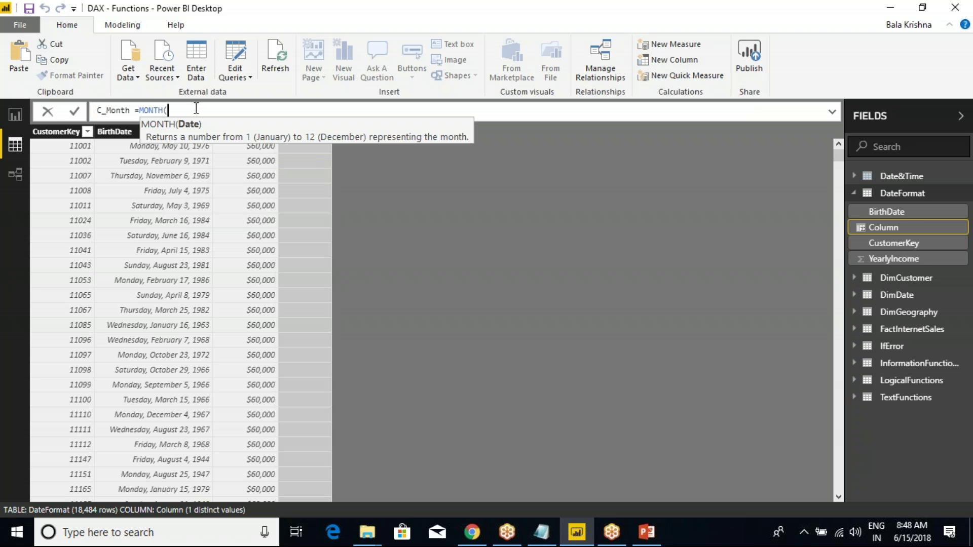
pyautogui.write('birt')
pyautogui.press('BackSpace')
pyautogui.press('BackSpace')
pyautogui.press('BackSpace')
pyautogui.press('BackSpace')
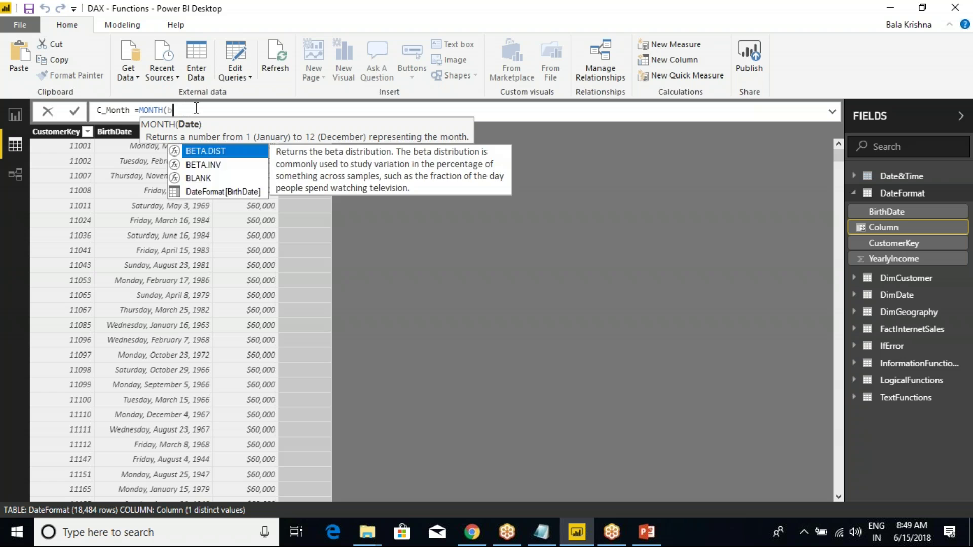
pyautogui.write('bi')
pyautogui.press('Tab')
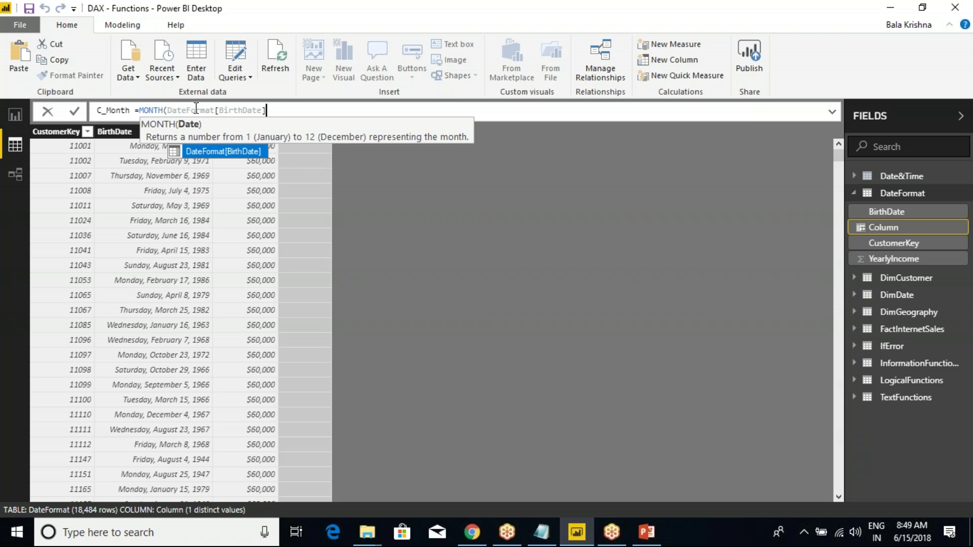
pyautogui.write(')')
pyautogui.press('Return')
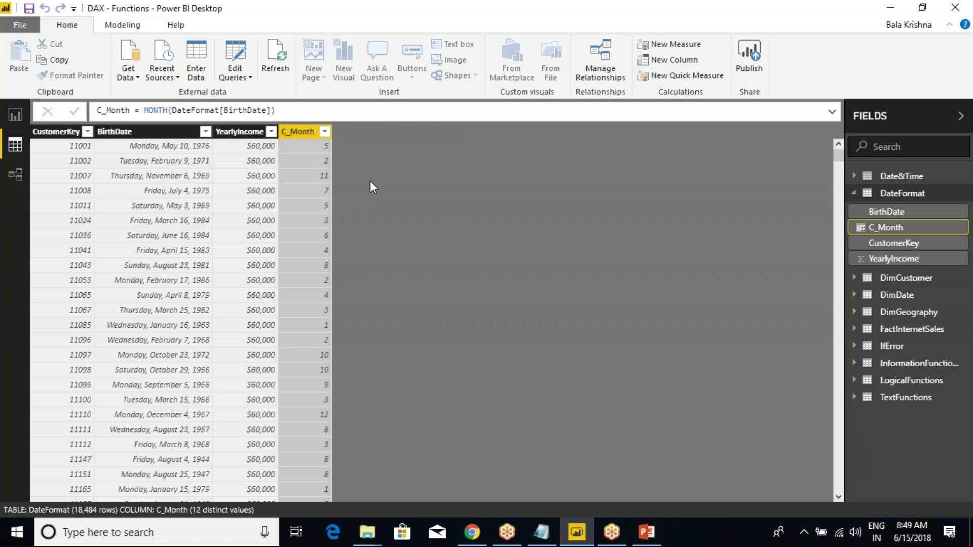
pyautogui.hotkey('ctrl', '2')
pyautogui.moveTo(335, 148); pyautogui.dragTo(425, 148)
pyautogui.moveTo(327, 267); pyautogui.dragTo(349, 268)
pyautogui.press('Escape')
# Step: Add a calculated column named C_Format to the DateFormat table, starting a FORMAT expression with DateFormat[BirthDate] as its value
pyautogui.rightClick(306, 133)
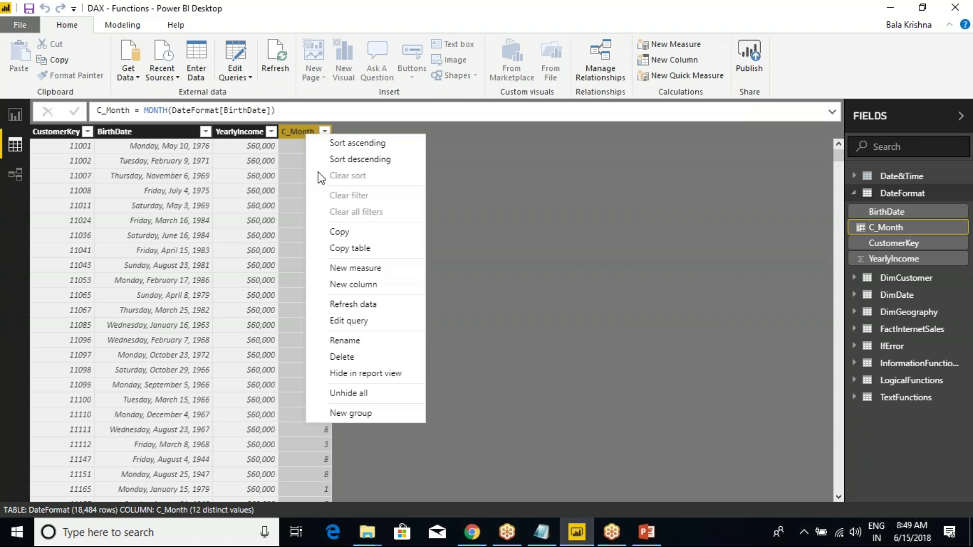
pyautogui.press('Escape')
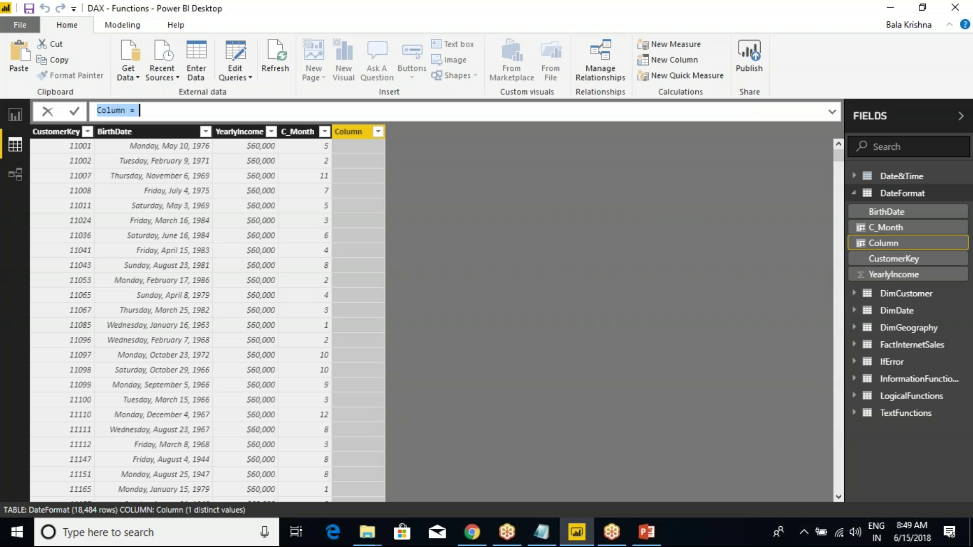
pyautogui.write('C_Format')
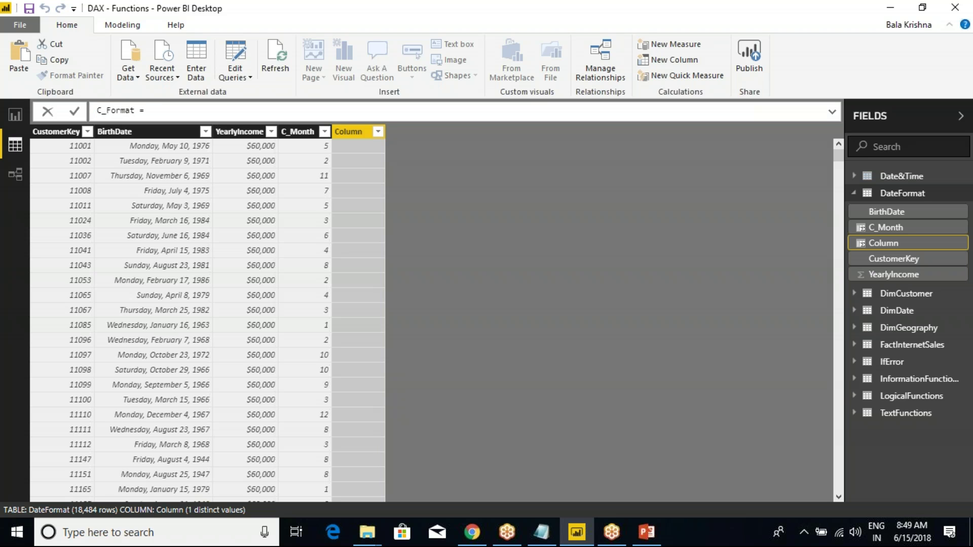
pyautogui.write(' = = format')
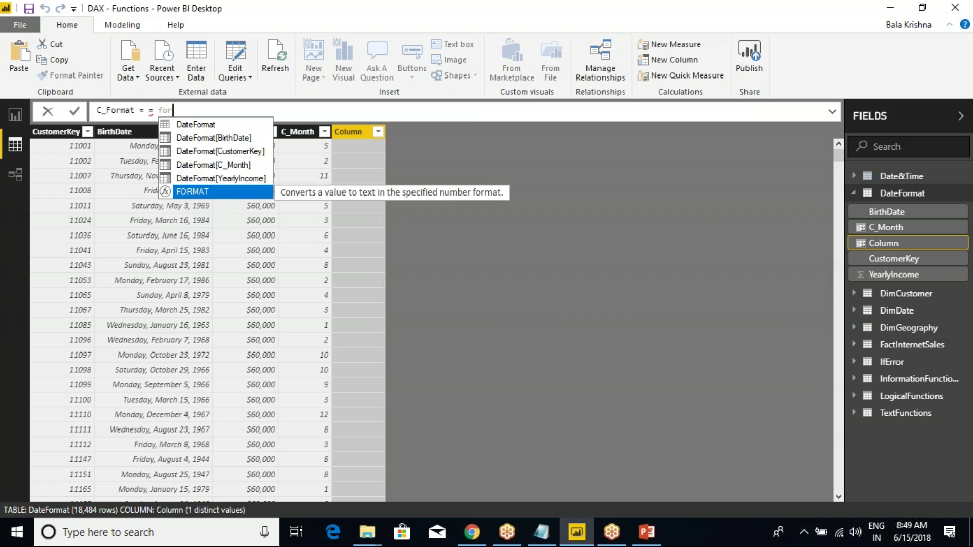
pyautogui.press('Tab')
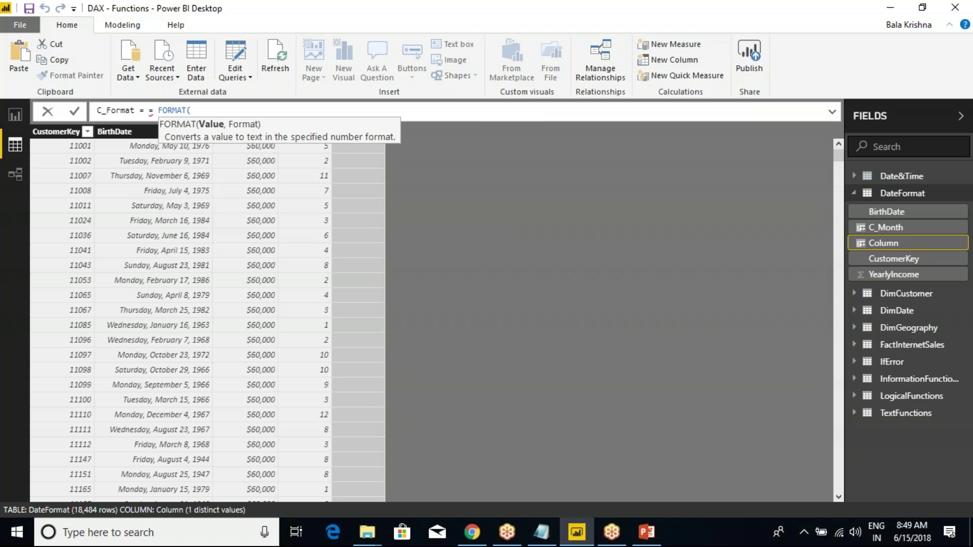
pyautogui.write('bi')
pyautogui.press('Tab')
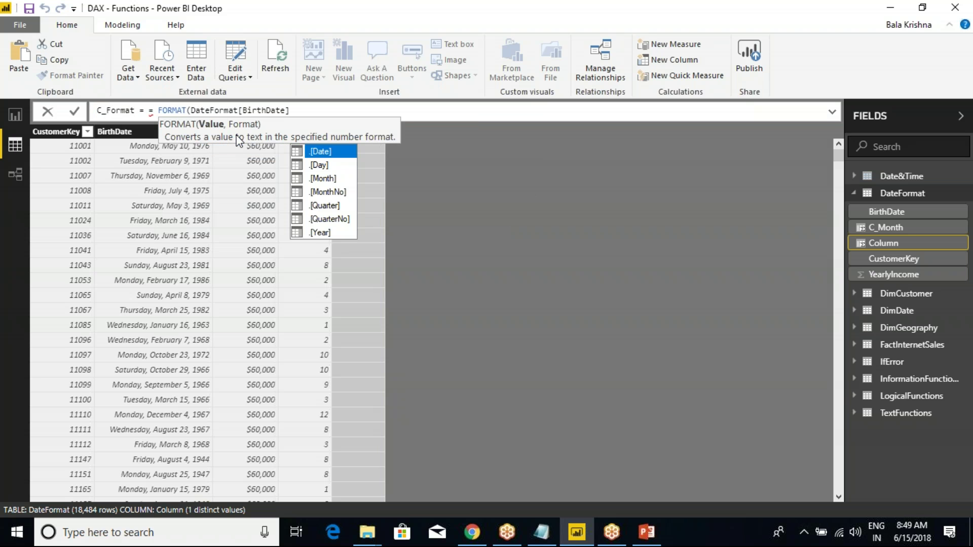
pyautogui.write(',format')
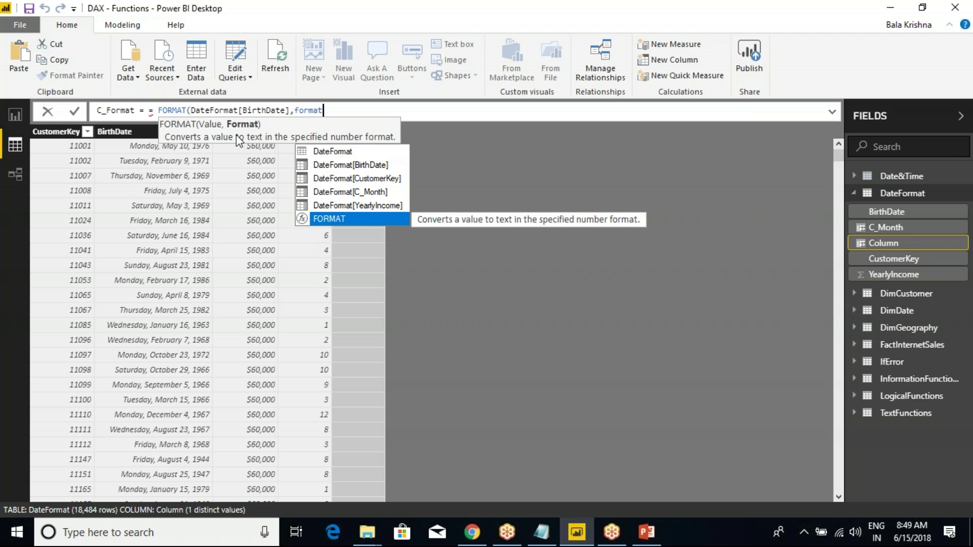
pyautogui.press('Tab')
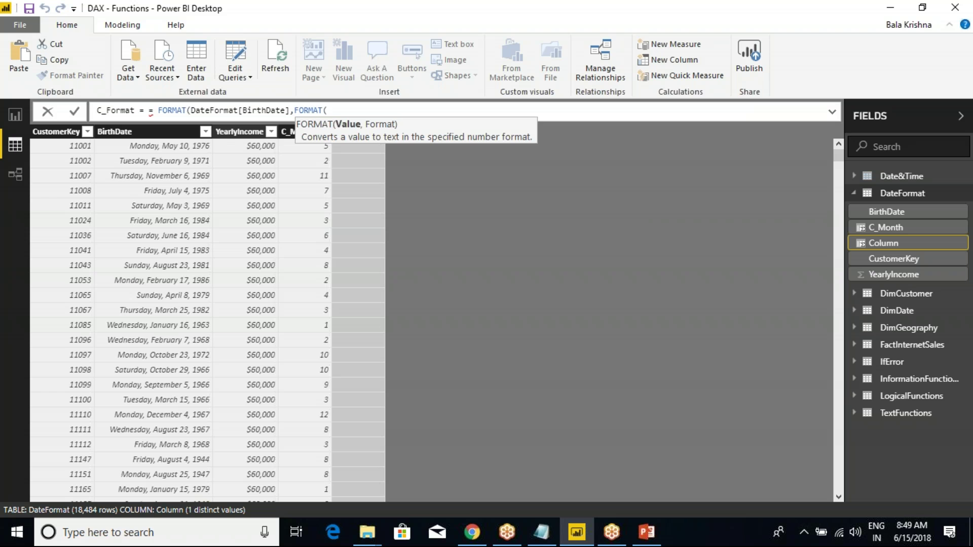
pyautogui.press('BackSpace')
pyautogui.press('BackSpace')
pyautogui.press('BackSpace')
pyautogui.press('BackSpace')
pyautogui.press('BackSpace')
pyautogui.press('BackSpace')
pyautogui.press('BackSpace')
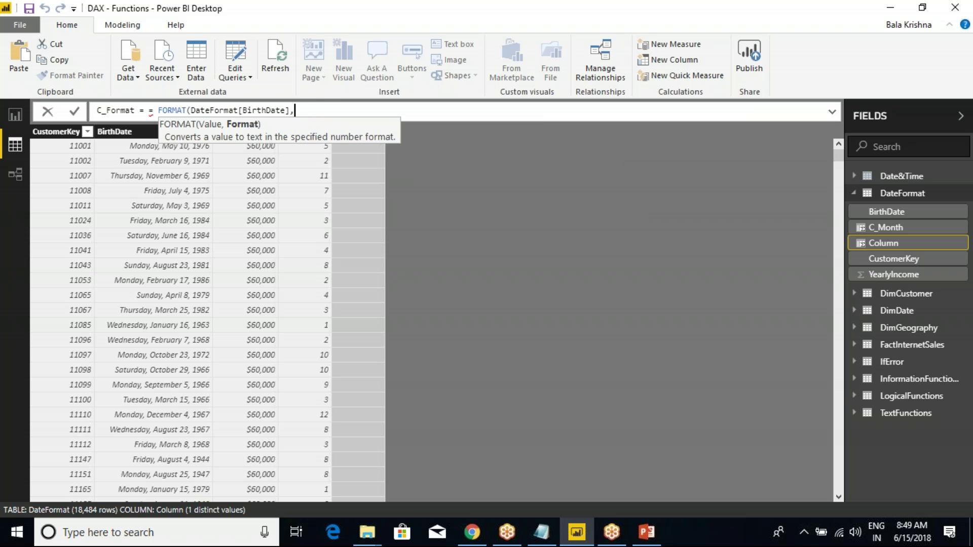
# Step: Complete the C_Format expression with the format string "mm" and commit the formula
pyautogui.write(')')
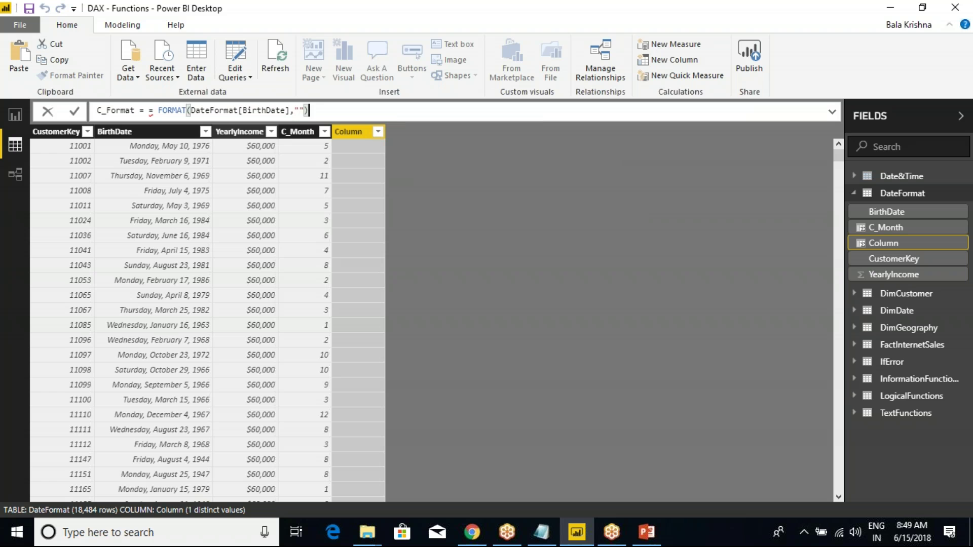
pyautogui.press('Left')
pyautogui.press('Left')
pyautogui.write('mm')
pyautogui.press('Return')
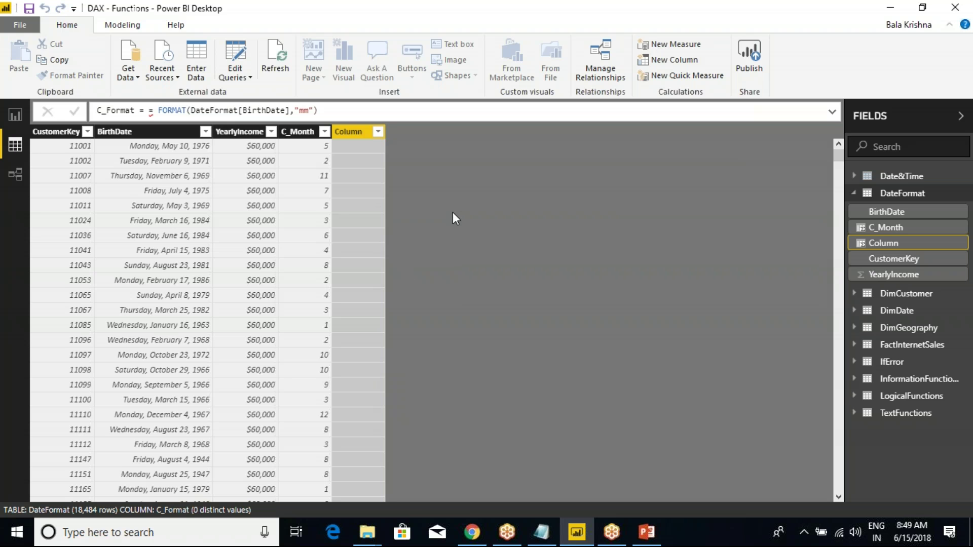
# Step: Remove the extra equals sign from the C_Format formula and commit it as FORMAT(DateFormat[BirthDate],"mm")
pyautogui.click(310, 112)
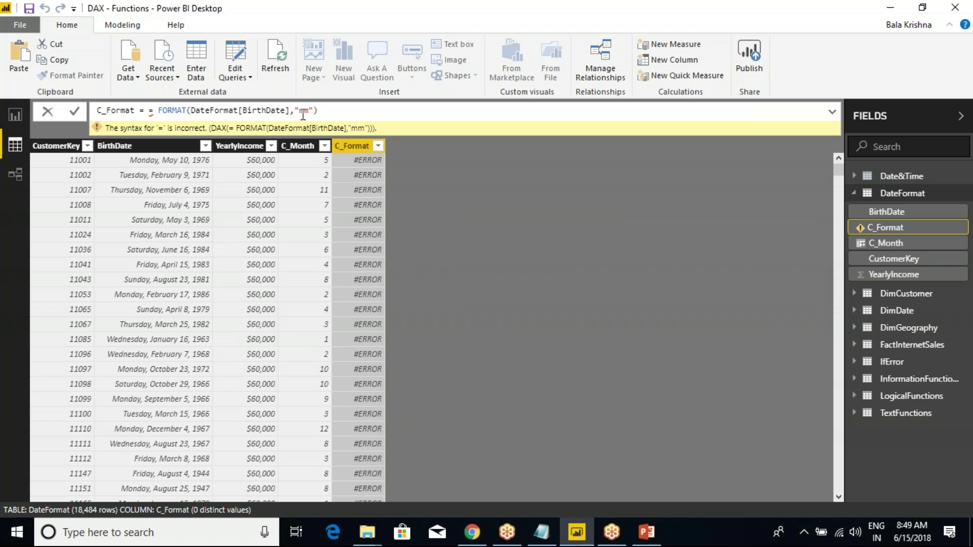
pyautogui.click(154, 113)
pyautogui.press('BackSpace')
pyautogui.press('BackSpace')
pyautogui.press('Return')
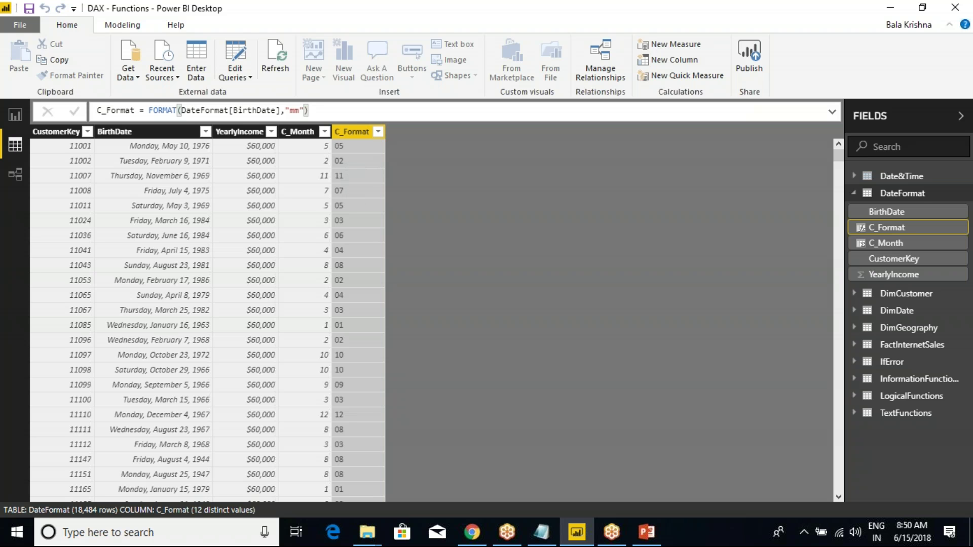
pyautogui.rightClick(355, 131)
pyautogui.click(334, 181)
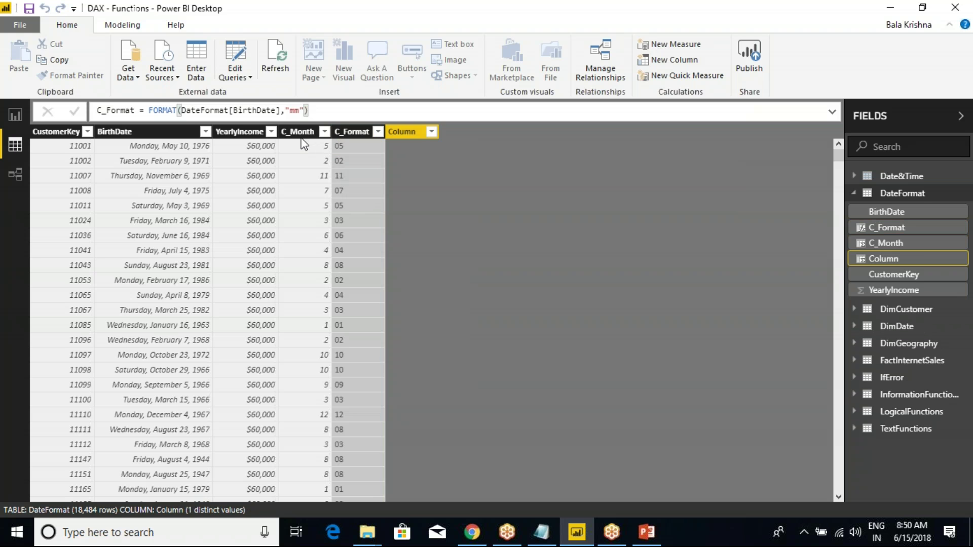
pyautogui.click(258, 111)
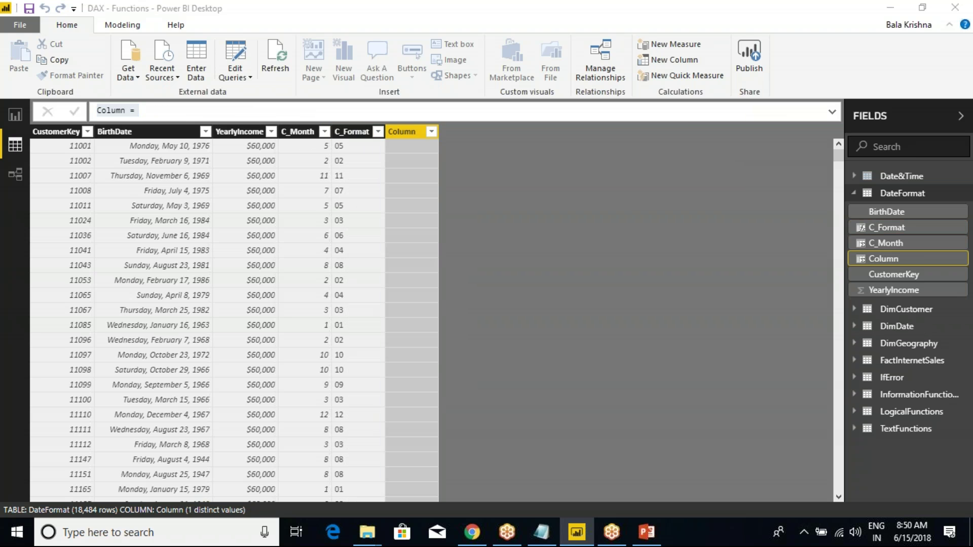
# Step: Copy the C_Format formula into a new calculated column named C_Format1 and change its format string to "mmm"
pyautogui.click(345, 135)
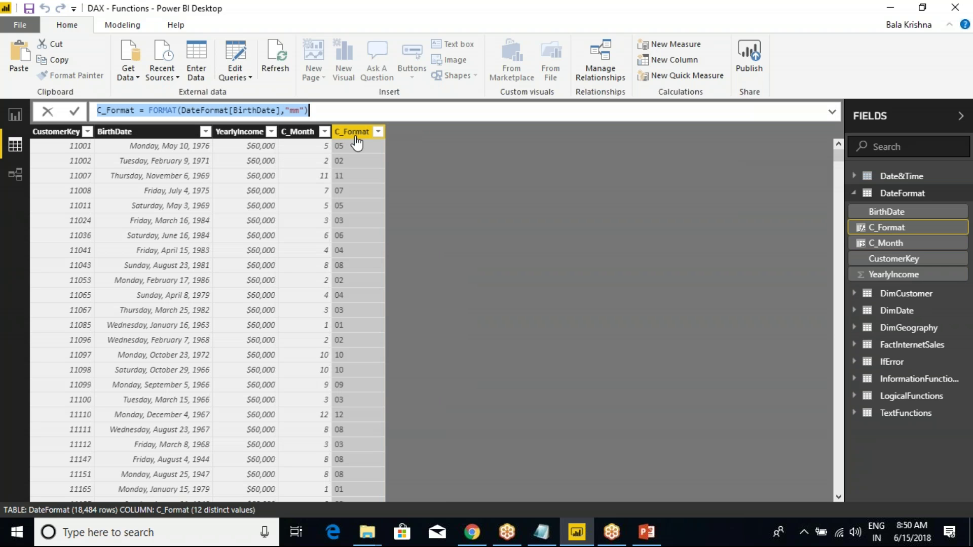
pyautogui.click(362, 136)
pyautogui.rightClick(361, 135)
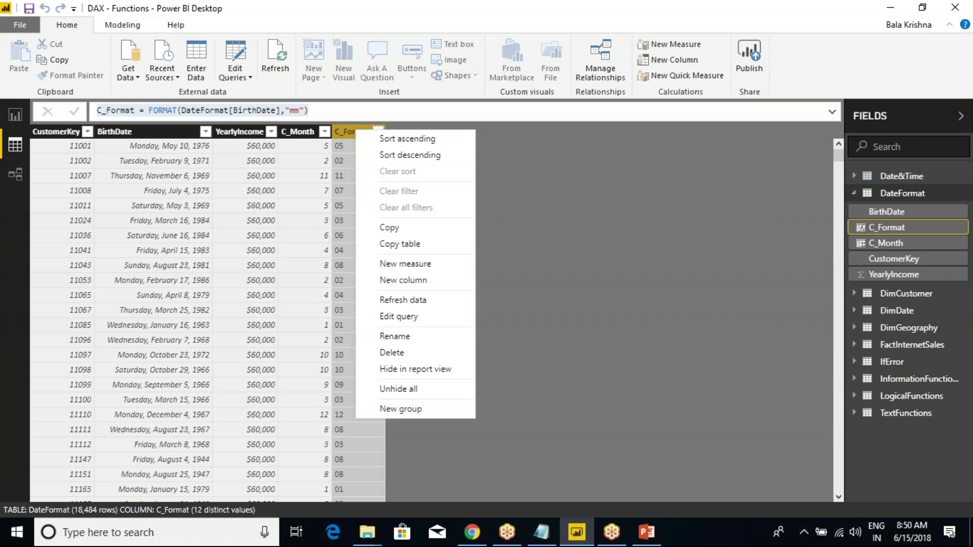
pyautogui.click(405, 281)
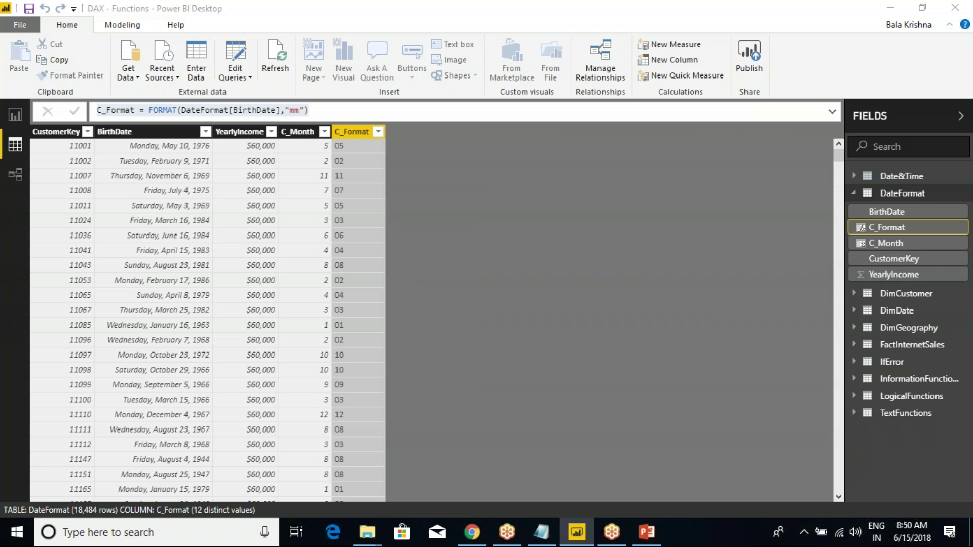
pyautogui.write('C_Format = FORMAT(DateFormat[BirthDate],"mm")')
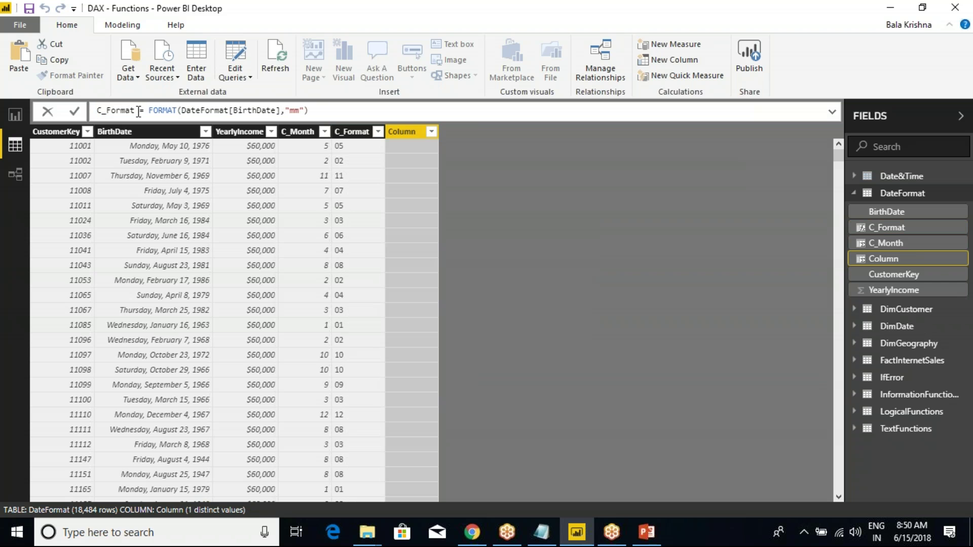
pyautogui.click(136, 111)
pyautogui.write('1')
pyautogui.click(304, 110)
pyautogui.write('m')
pyautogui.press('Return')
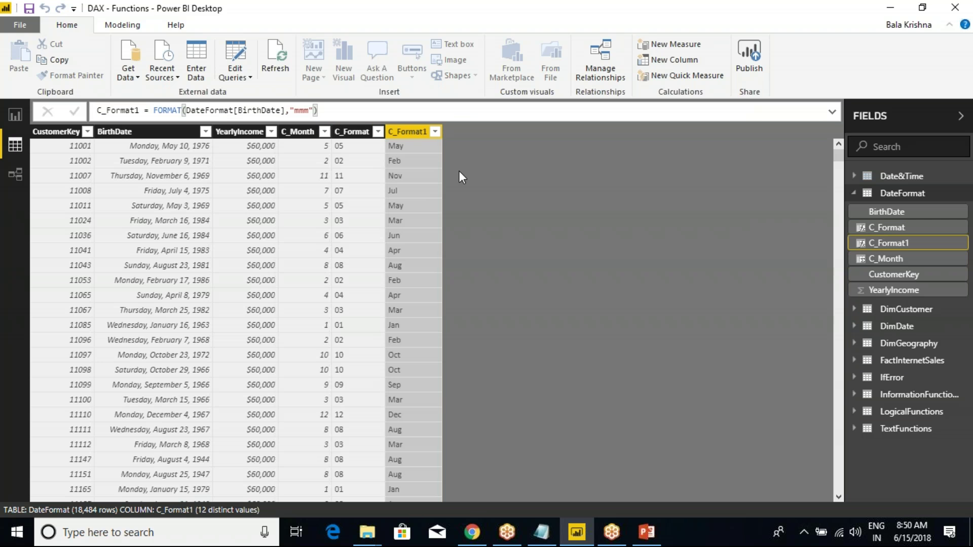
# Step: Compare the formulas of the C_Format and C_Format1 columns
pyautogui.click(357, 134)
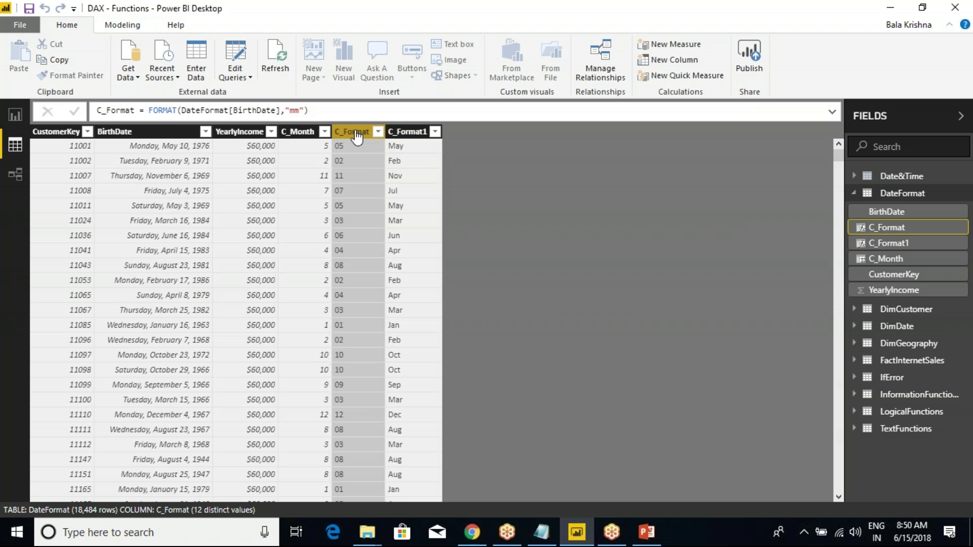
pyautogui.click(409, 133)
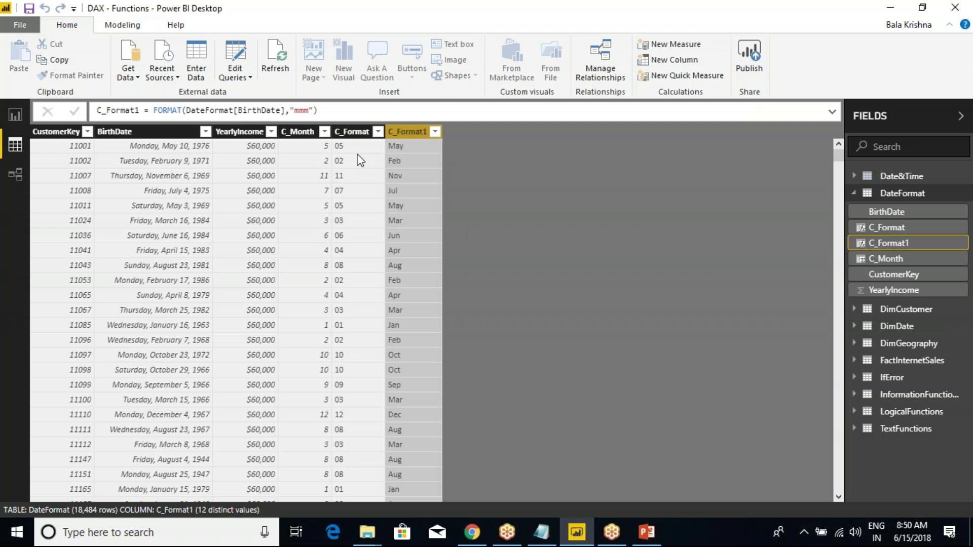
pyautogui.moveTo(358, 133); pyautogui.dragTo(318, 132)
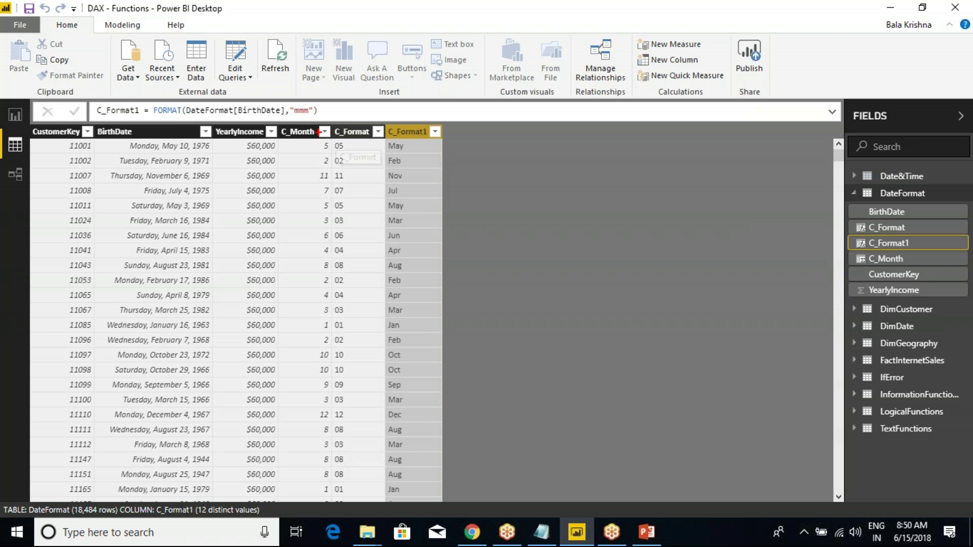
pyautogui.moveTo(287, 65)
pyautogui.mouseDown()
pyautogui.moveTo(291, 92)
pyautogui.moveTo(302, 94)
pyautogui.mouseUp()
# Step: Switch to the FORMAT function documentation in Chrome and open its page on pre-defined date and time formats
pyautogui.hotkey('alt', 'Tab')
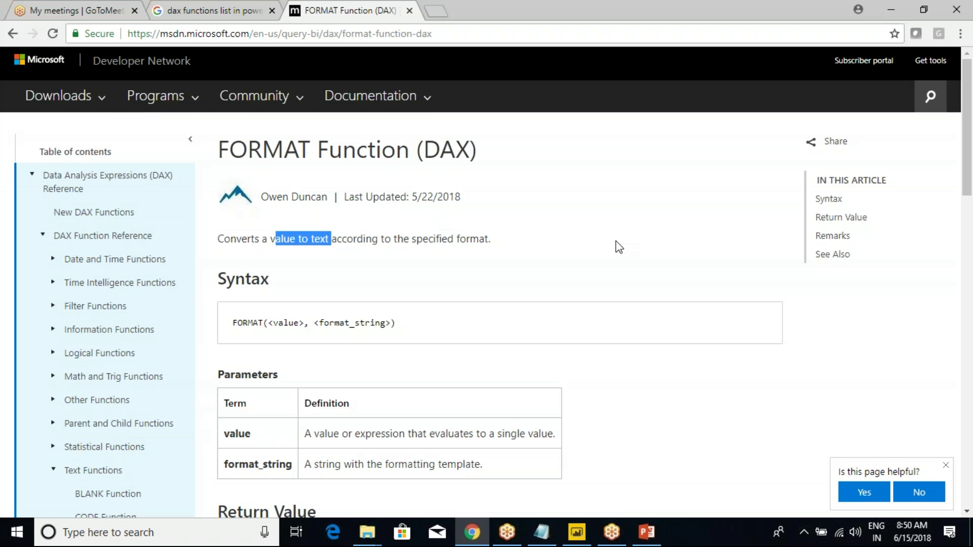
pyautogui.scroll(-5, 238, 231)
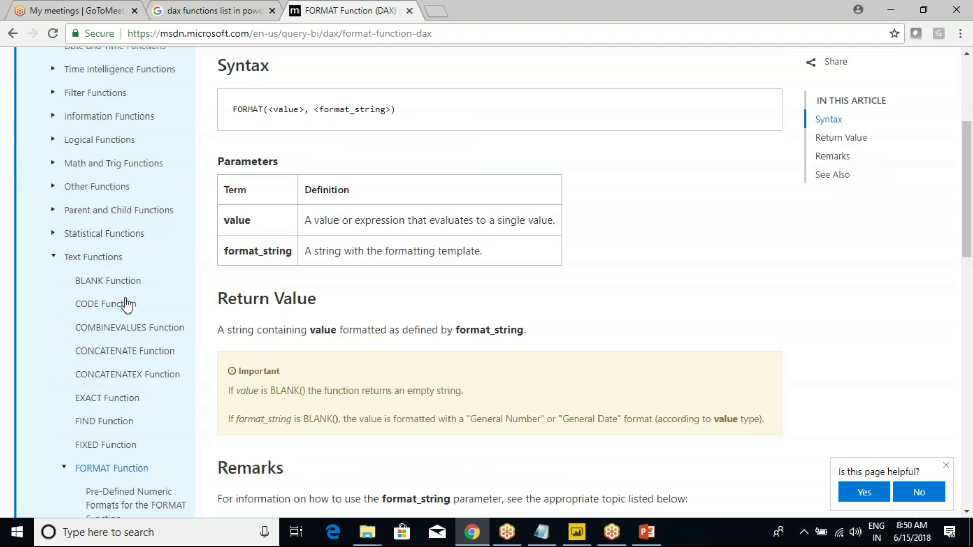
pyautogui.scroll(-4, 125, 293)
pyautogui.click(143, 258)
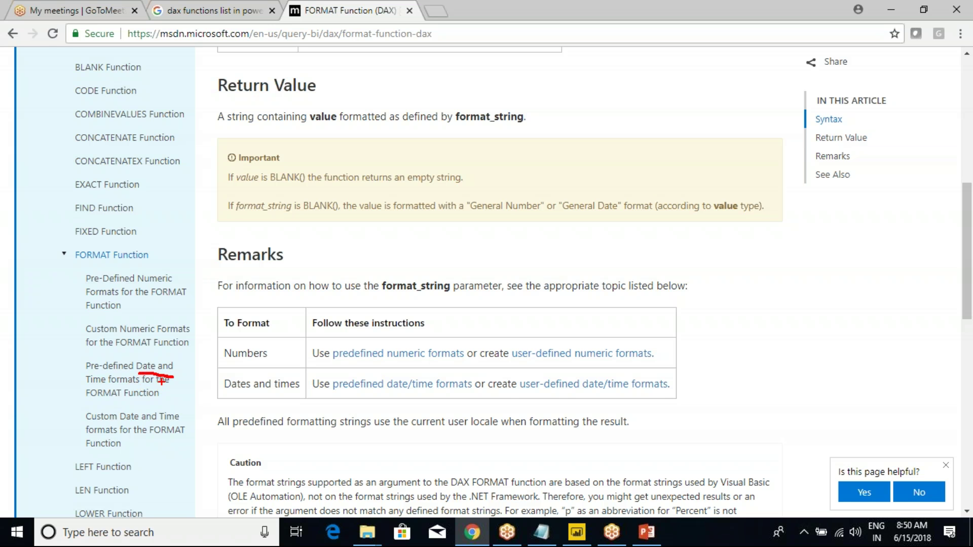
pyautogui.click(166, 361)
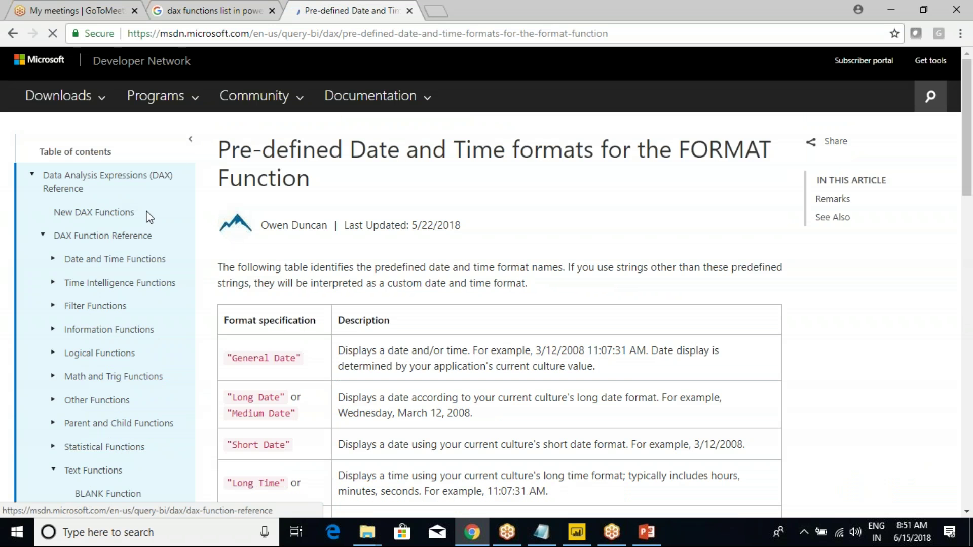
# Step: Copy the "General Date" format specification, including its quotation marks, from the pre-defined formats table
pyautogui.scroll(-3, 361, 244)
pyautogui.moveTo(236, 218); pyautogui.dragTo(299, 226)
pyautogui.click(300, 226)
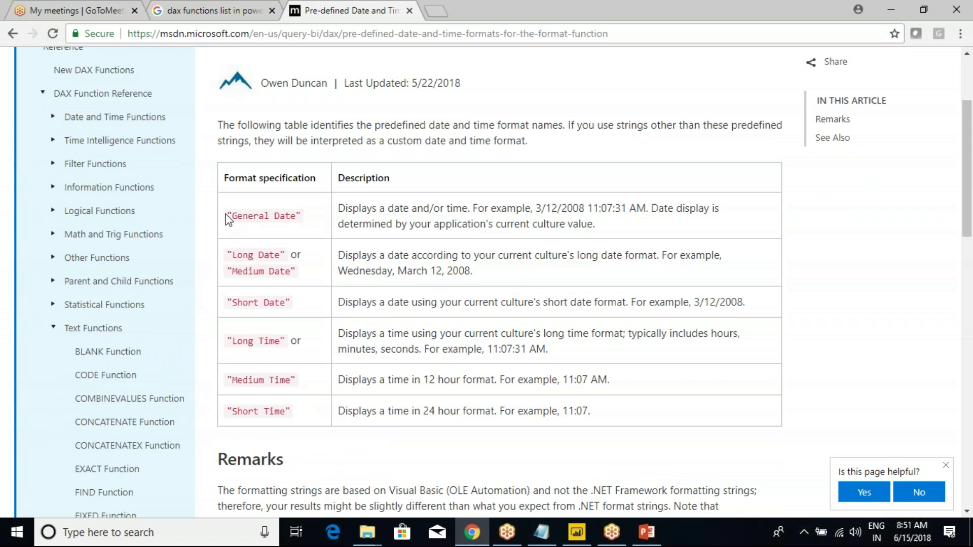
pyautogui.moveTo(226, 219); pyautogui.dragTo(301, 216)
pyautogui.hotkey('ctrl', 'c')
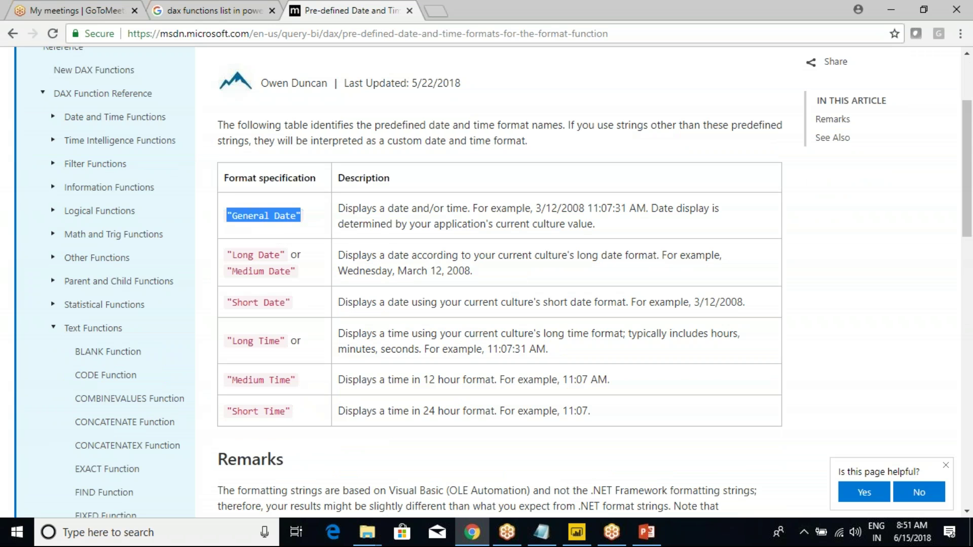
# Step: Switch to Power BI Desktop and rename the C_Format1 column to C_Fotmat_MonthName in its formula
pyautogui.hotkey('alt', 'Tab')
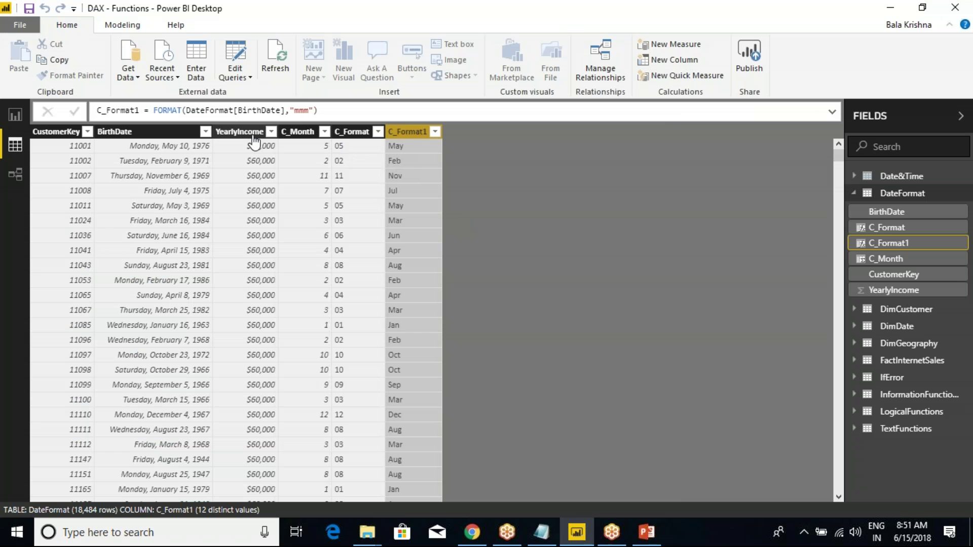
pyautogui.click(310, 110)
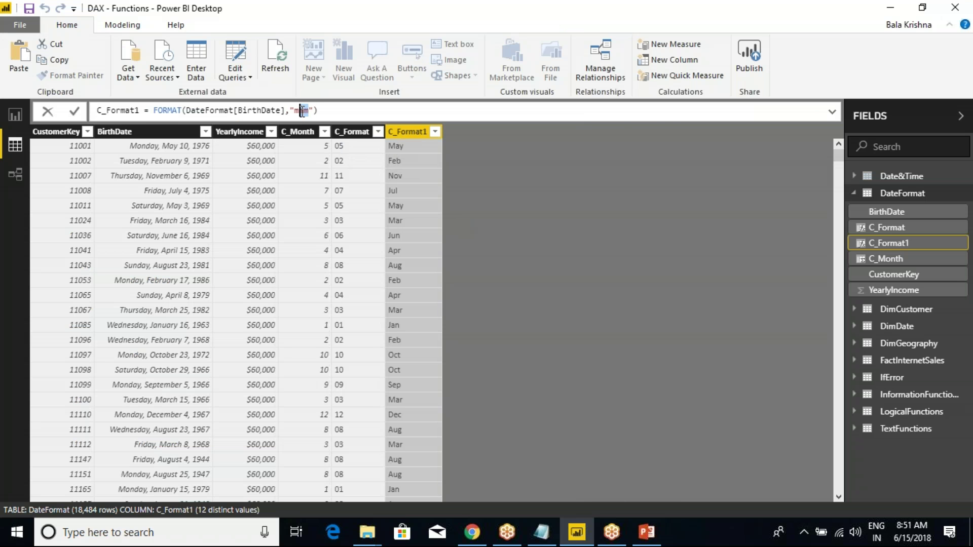
pyautogui.moveTo(310, 110); pyautogui.dragTo(291, 110)
pyautogui.click(407, 134)
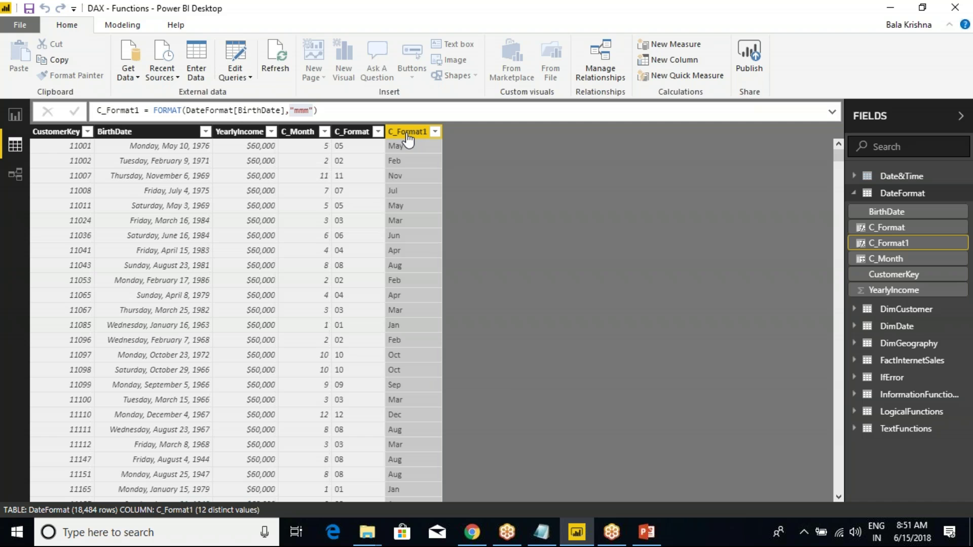
pyautogui.click(244, 112)
pyautogui.click(140, 110)
pyautogui.press('BackSpace')
pyautogui.press('BackSpace')
pyautogui.press('BackSpace')
pyautogui.press('BackSpace')
pyautogui.press('BackSpace')
pyautogui.press('BackSpace')
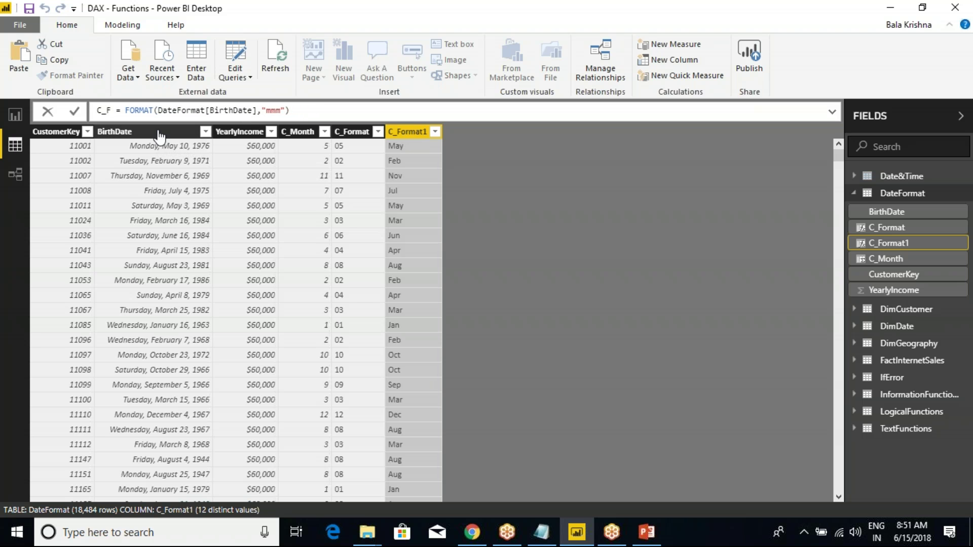
pyautogui.write('otmat_Mo')
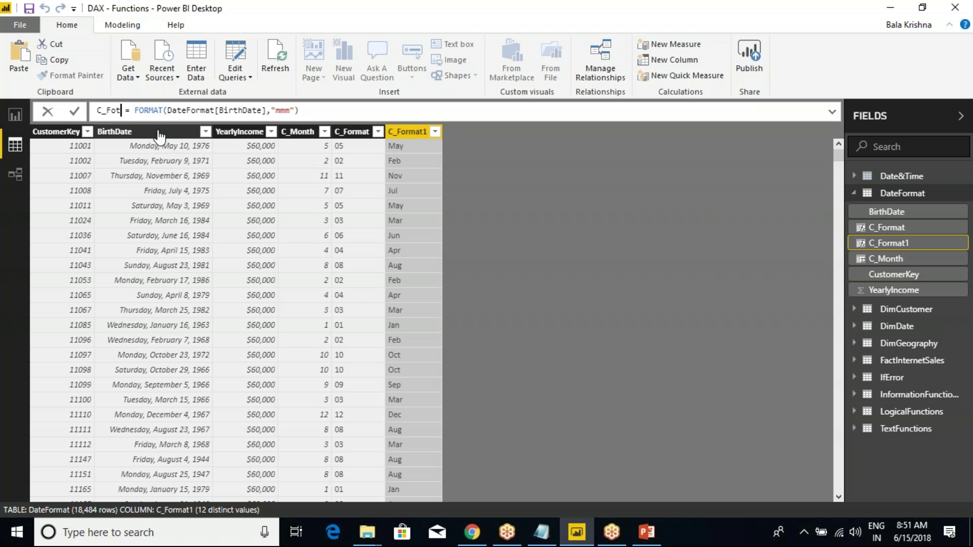
pyautogui.write('nthName')
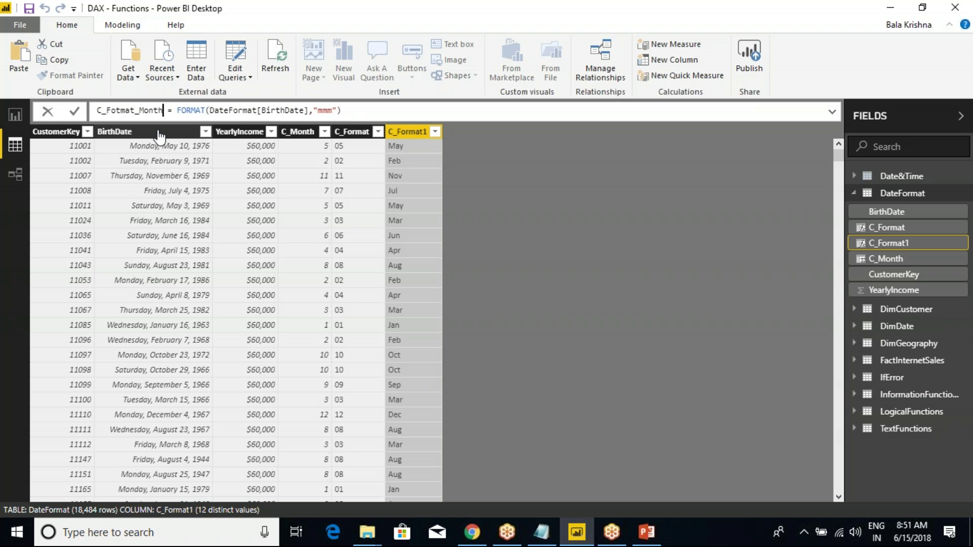
pyautogui.press('Return')
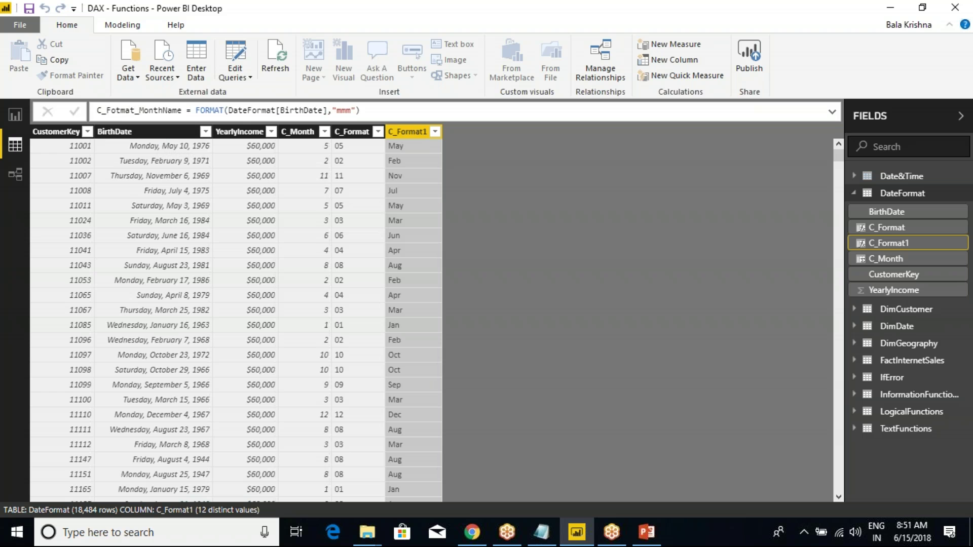
# Step: Add a calculated column to the DateFormat table with the formula C_Format_GeneraLDate = FORMAT(DateFormat[BirthDate],"General Date")
pyautogui.rightClick(415, 135)
pyautogui.click(472, 284)
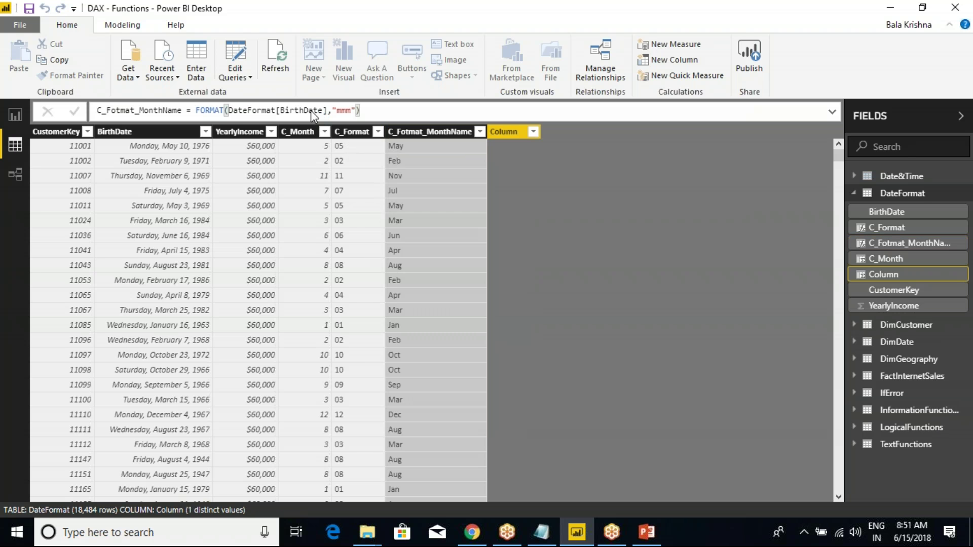
pyautogui.hotkey('ctrl', 'a')
pyautogui.write('C_Format_')
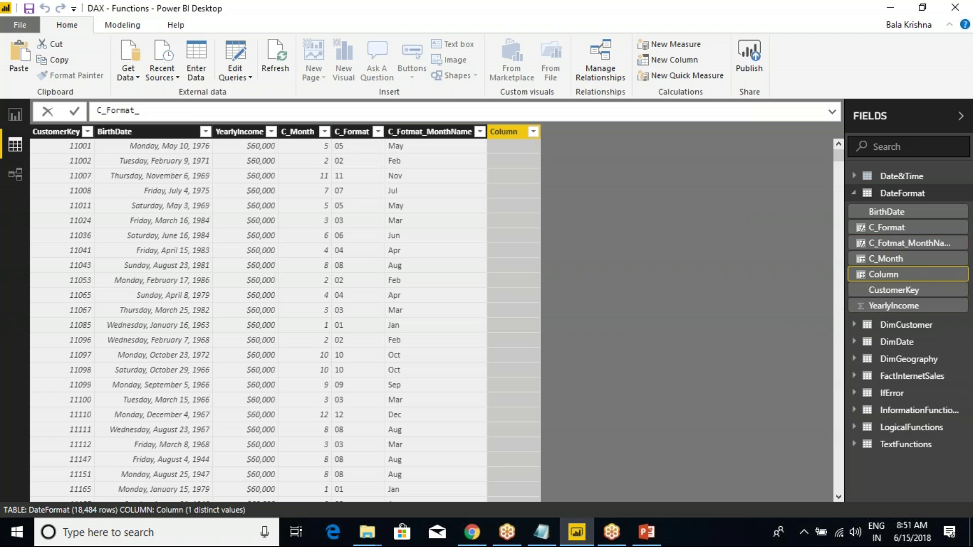
pyautogui.write('GeneralDate = FORMAT(')
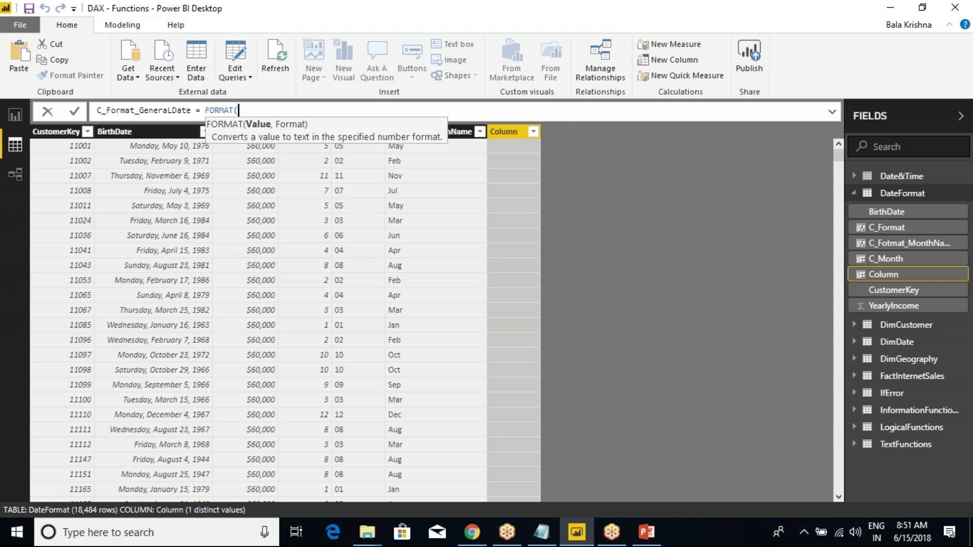
pyautogui.write('DateFormat[BirthDate]')
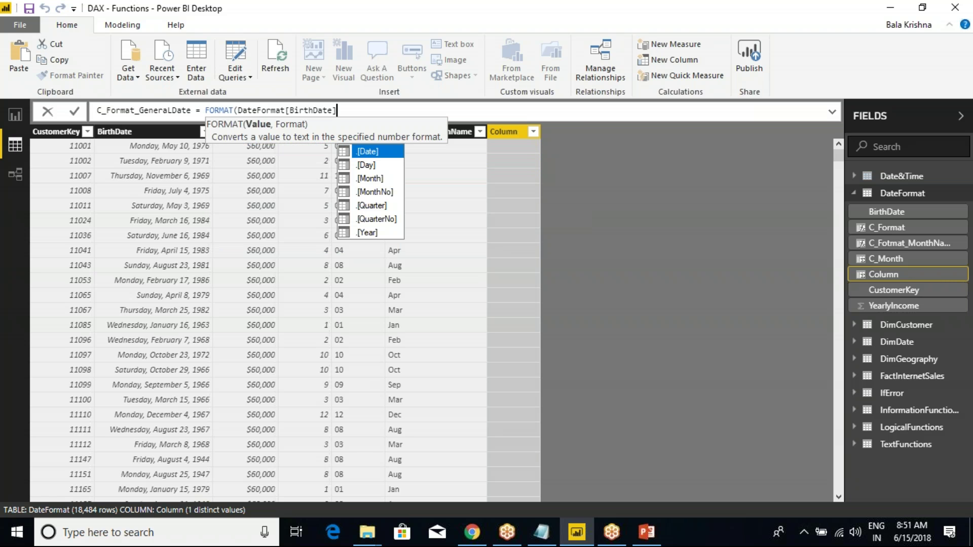
pyautogui.write(',')
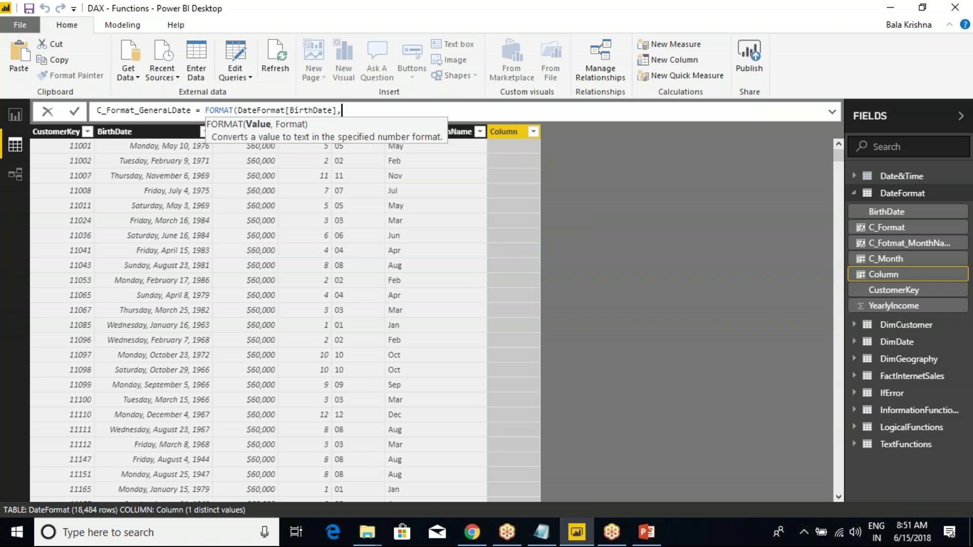
pyautogui.hotkey('ctrl', 'v')
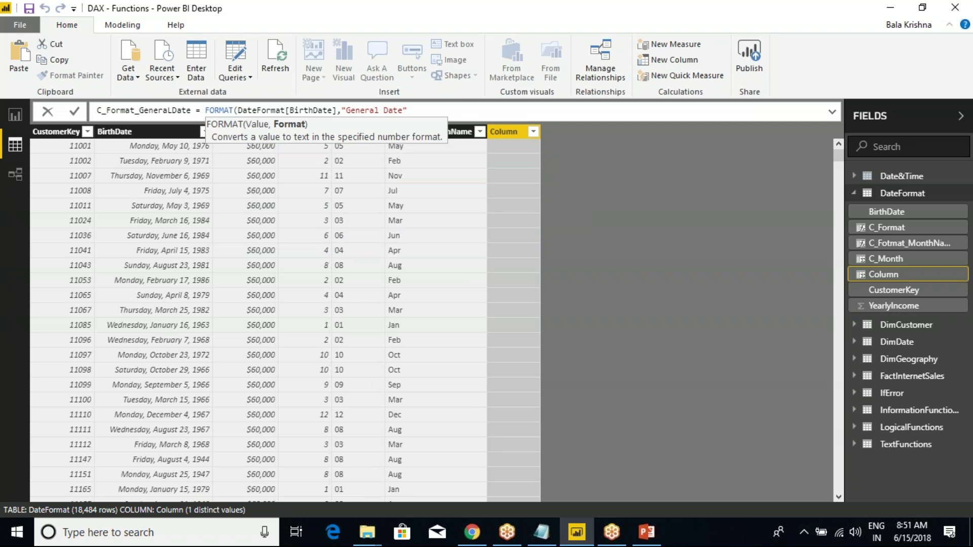
pyautogui.write(')')
pyautogui.press('Return')
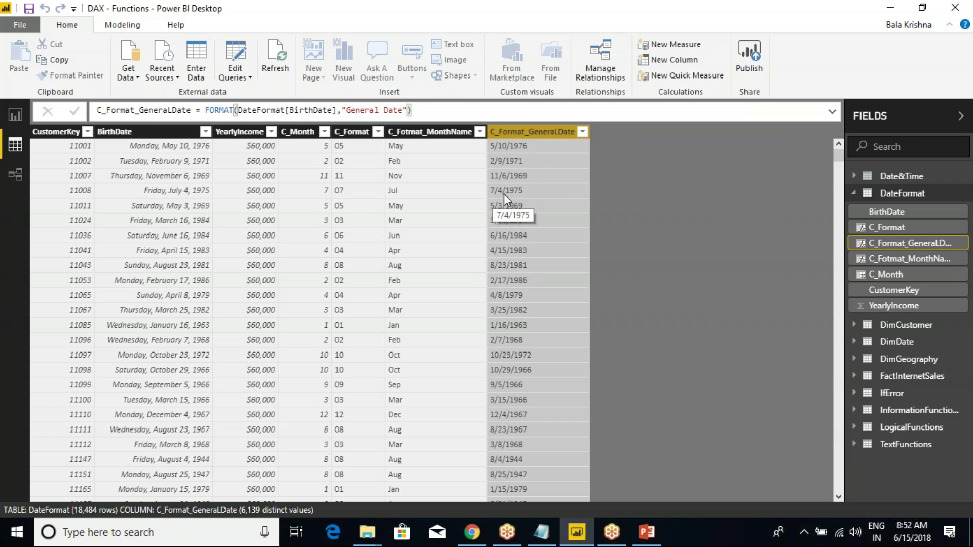
# Step: Compare the documentation's General Date and Long Date examples with the values in the C_Format_GeneraLDate column
pyautogui.hotkey('alt', 'Tab')
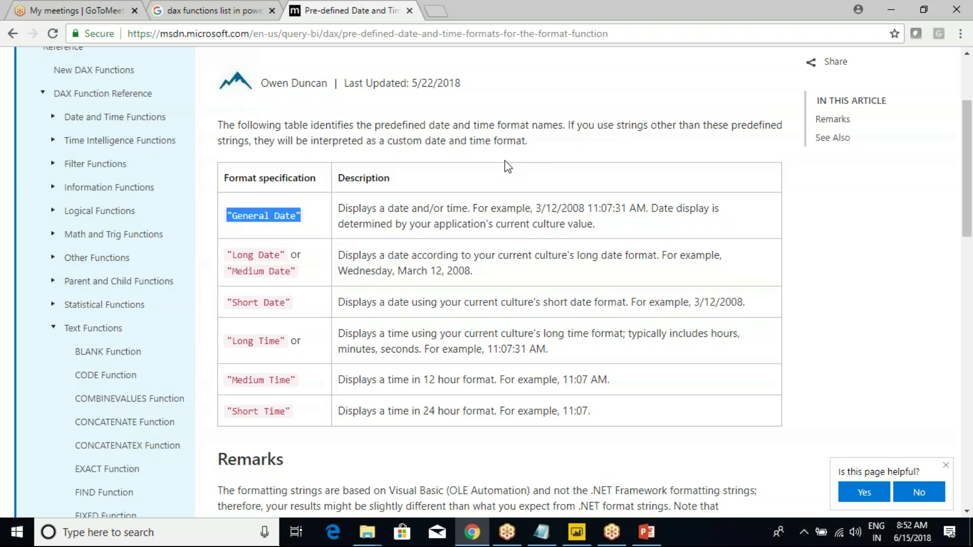
pyautogui.moveTo(356, 208); pyautogui.dragTo(613, 209)
pyautogui.click(586, 223)
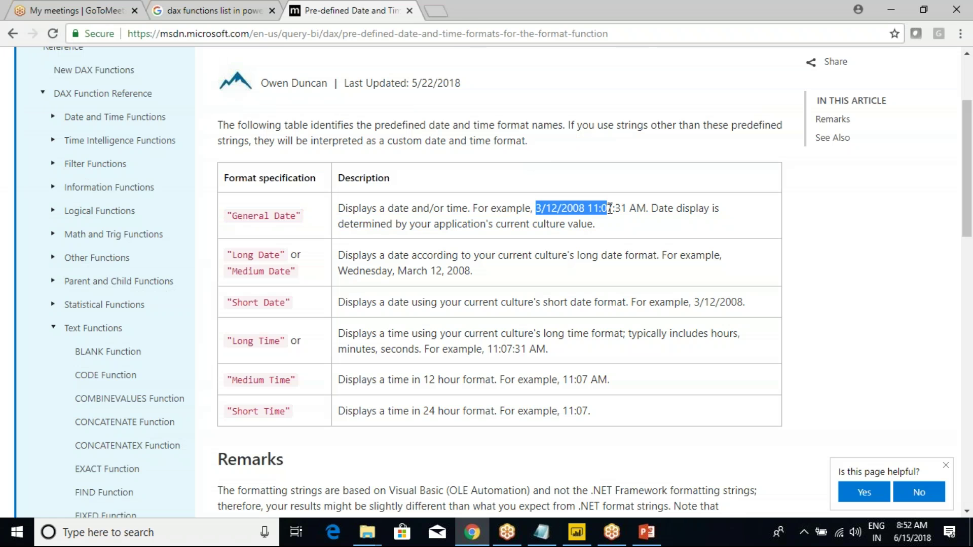
pyautogui.hotkey('alt', 'Tab')
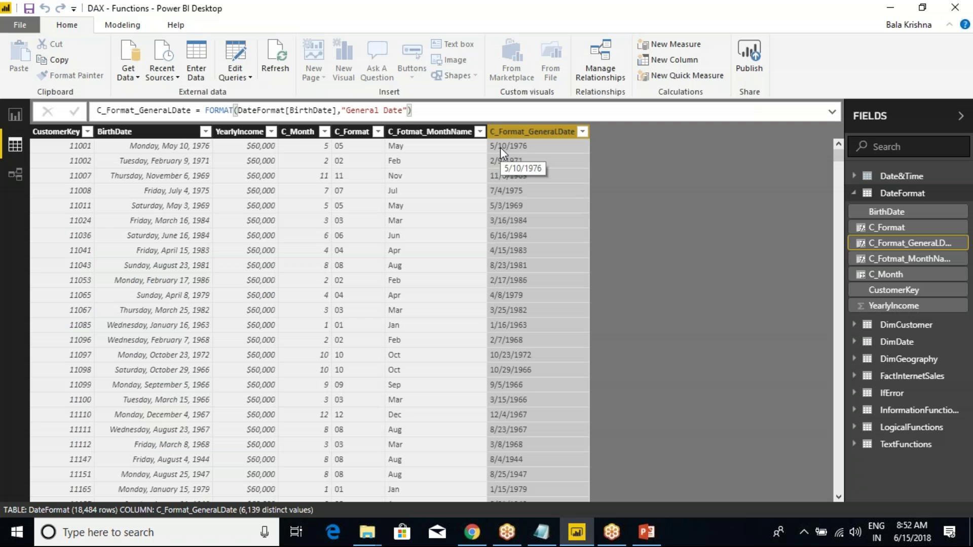
pyautogui.hotkey('alt', 'Tab')
pyautogui.click(379, 206)
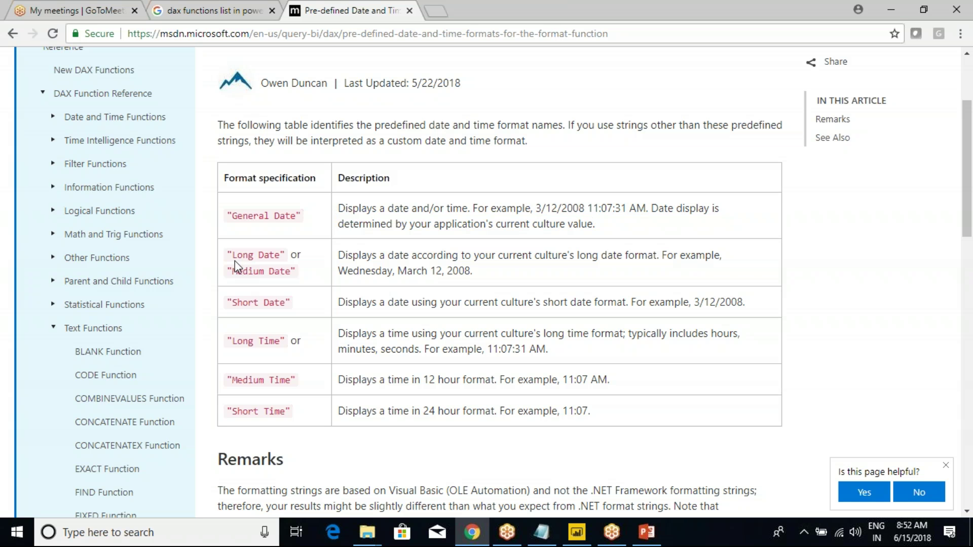
pyautogui.moveTo(229, 271); pyautogui.dragTo(272, 271)
pyautogui.click(362, 266)
pyautogui.moveTo(399, 271); pyautogui.dragTo(472, 270)
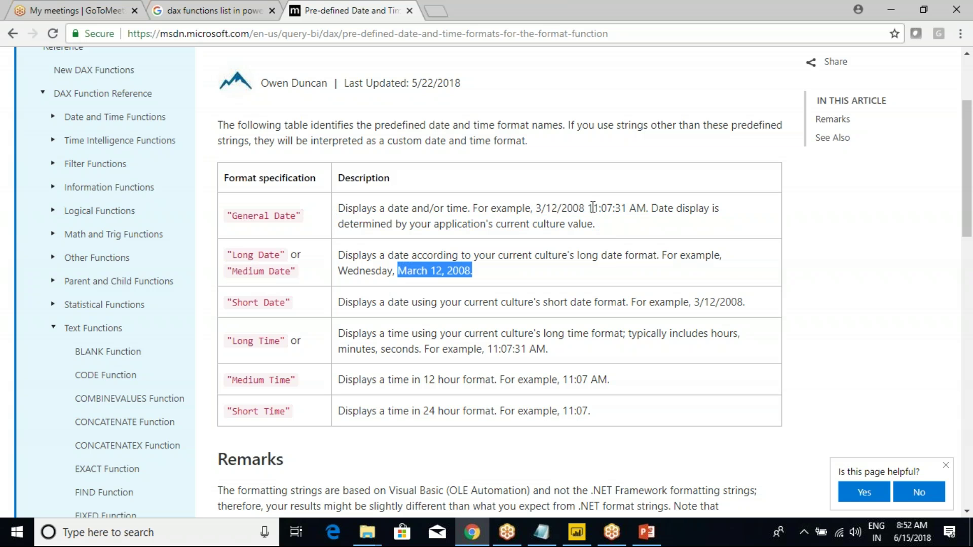
pyautogui.moveTo(593, 208); pyautogui.dragTo(614, 207)
# Step: Copy "Long Date" from the documentation table and use it as the format string in the C_Format_GeneraLDate formula
pyautogui.moveTo(229, 254); pyautogui.dragTo(285, 255)
pyautogui.hotkey('alt', 'Tab')
pyautogui.click(407, 111)
pyautogui.moveTo(404, 113); pyautogui.dragTo(342, 114)
pyautogui.press('Return')
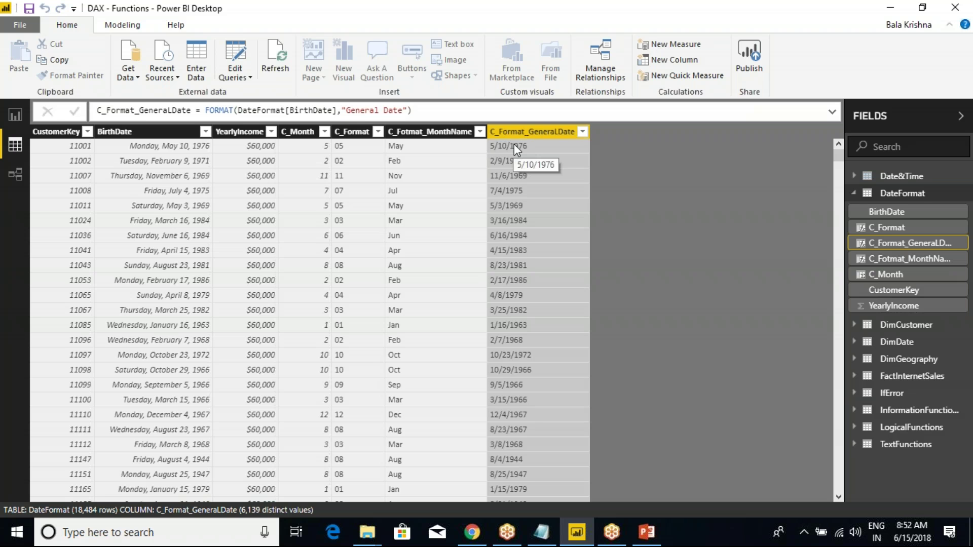
pyautogui.hotkey('alt', 'Tab')
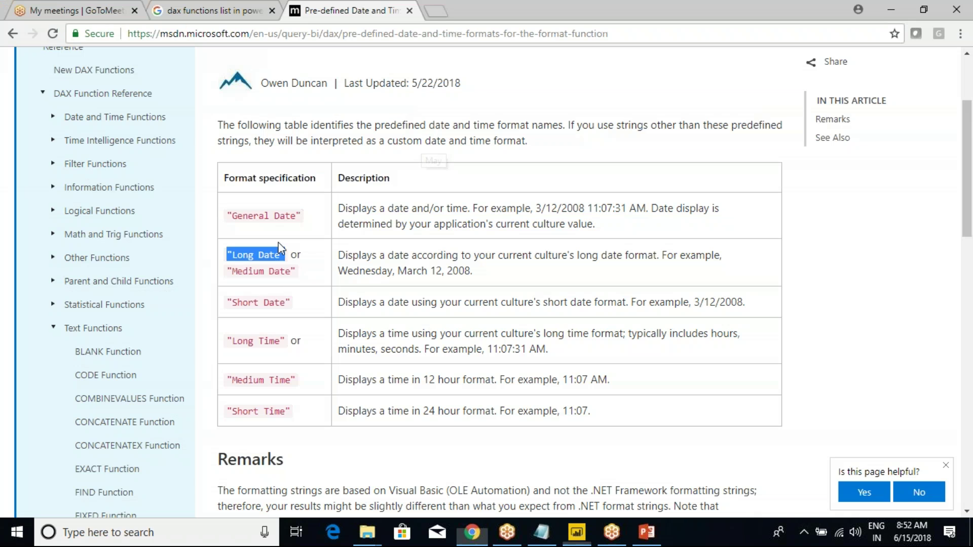
pyautogui.rightClick(267, 254)
pyautogui.click(282, 261)
pyautogui.hotkey('alt', 'Tab')
pyautogui.click(410, 110)
pyautogui.moveTo(341, 111); pyautogui.dragTo(409, 111)
pyautogui.hotkey('ctrl', 'v')
pyautogui.press('Return')
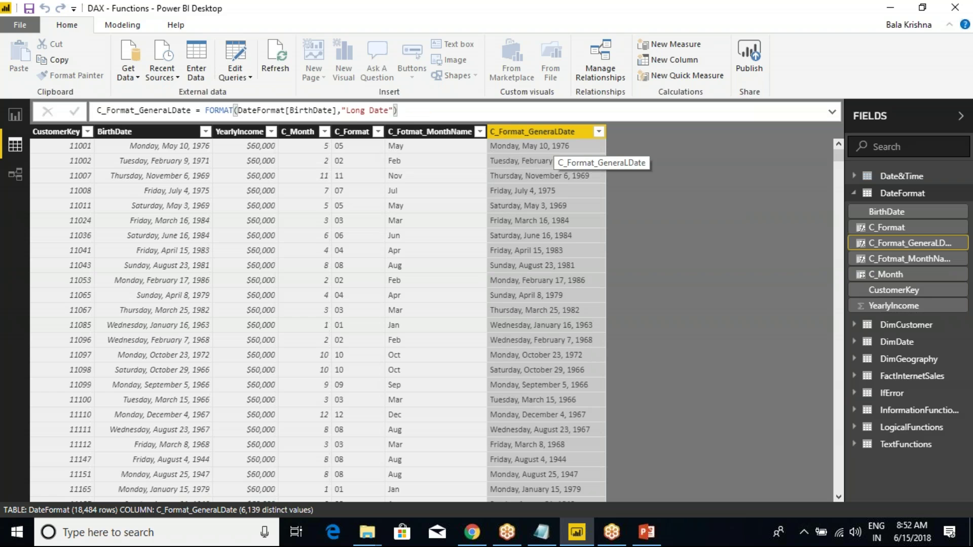
# Step: Switch to the documentation in Chrome and examine the pre-defined date and time formats, comparing the Long Date and Short Date examples
pyautogui.hotkey('alt', 'Tab')
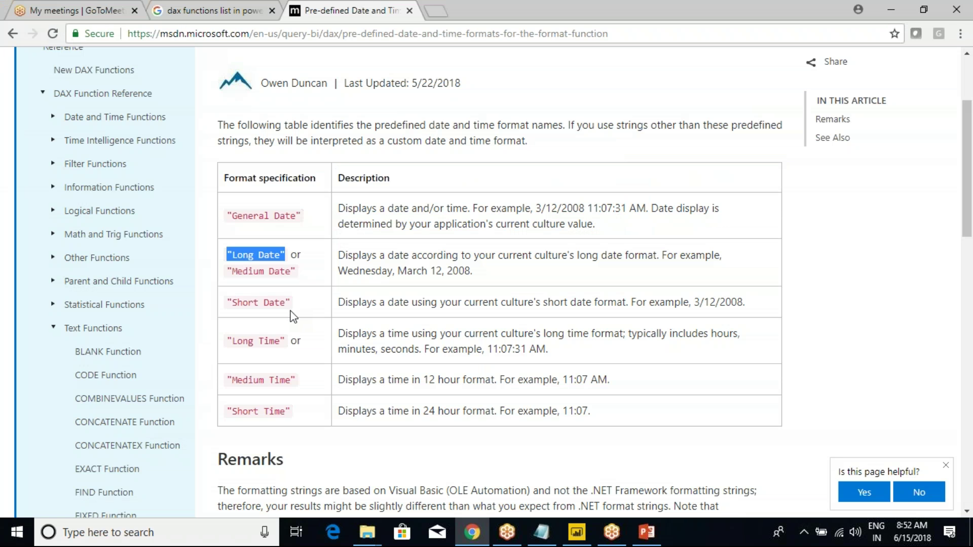
pyautogui.click(260, 237)
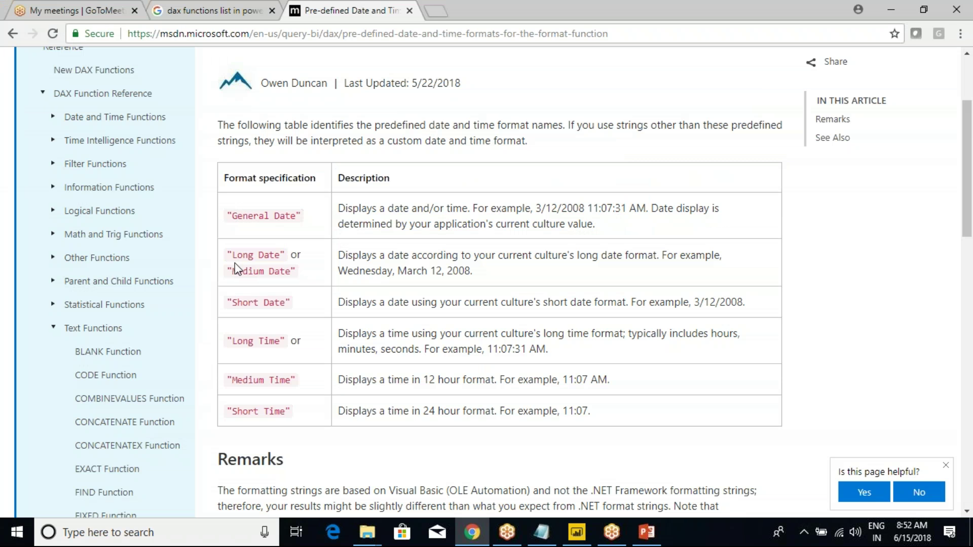
pyautogui.moveTo(232, 216); pyautogui.dragTo(274, 215)
pyautogui.click(273, 215)
pyautogui.moveTo(228, 215); pyautogui.dragTo(298, 219)
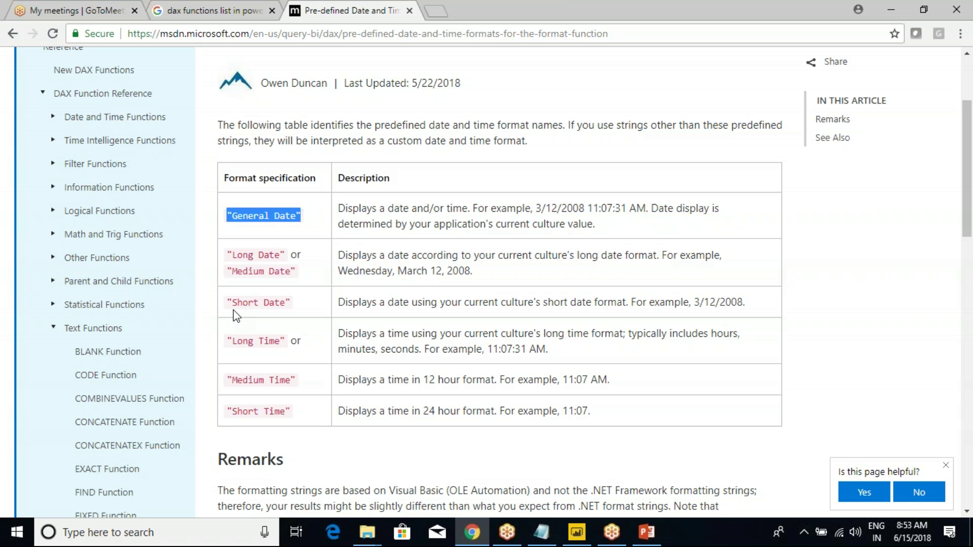
pyautogui.click(233, 311)
pyautogui.moveTo(232, 340); pyautogui.dragTo(285, 411)
pyautogui.moveTo(280, 302); pyautogui.dragTo(227, 214)
pyautogui.click(285, 299)
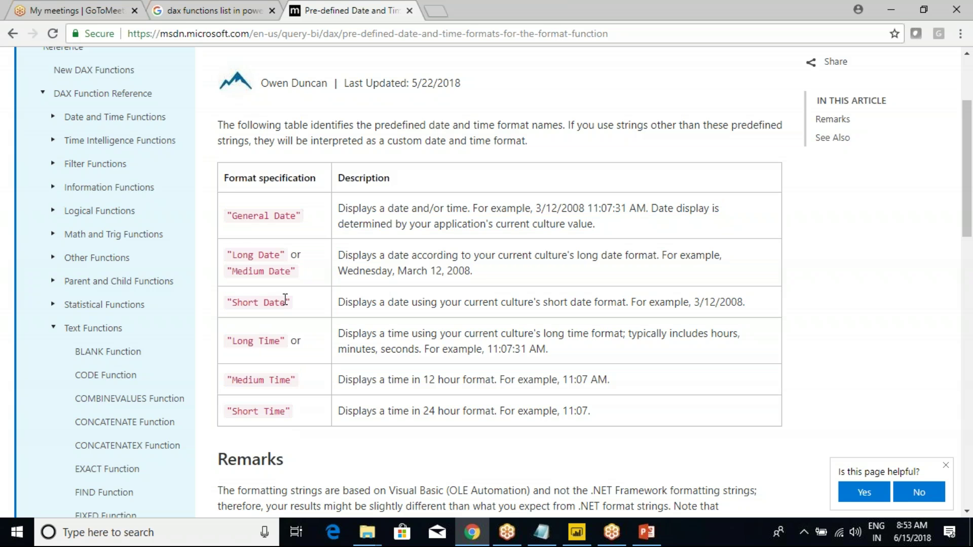
pyautogui.moveTo(232, 303); pyautogui.dragTo(290, 303)
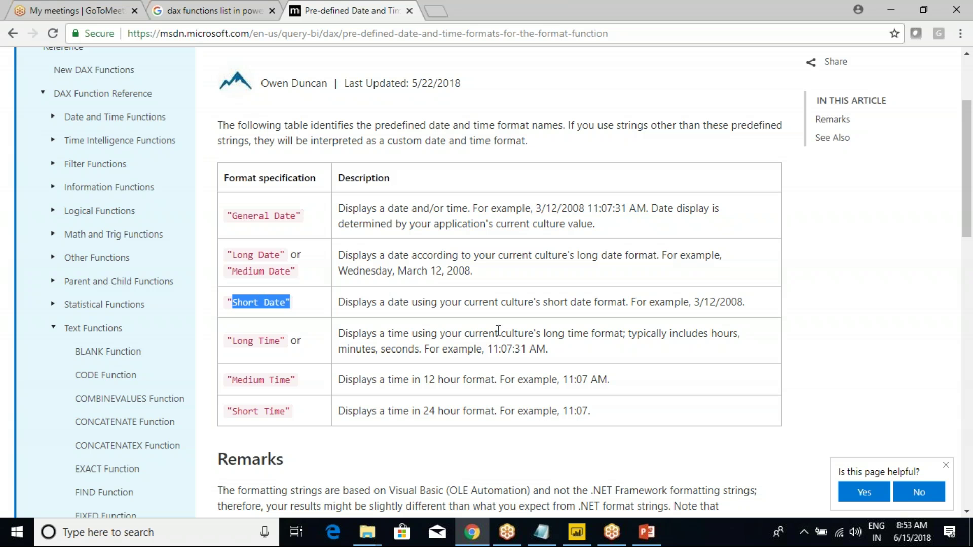
pyautogui.doubleClick(358, 272)
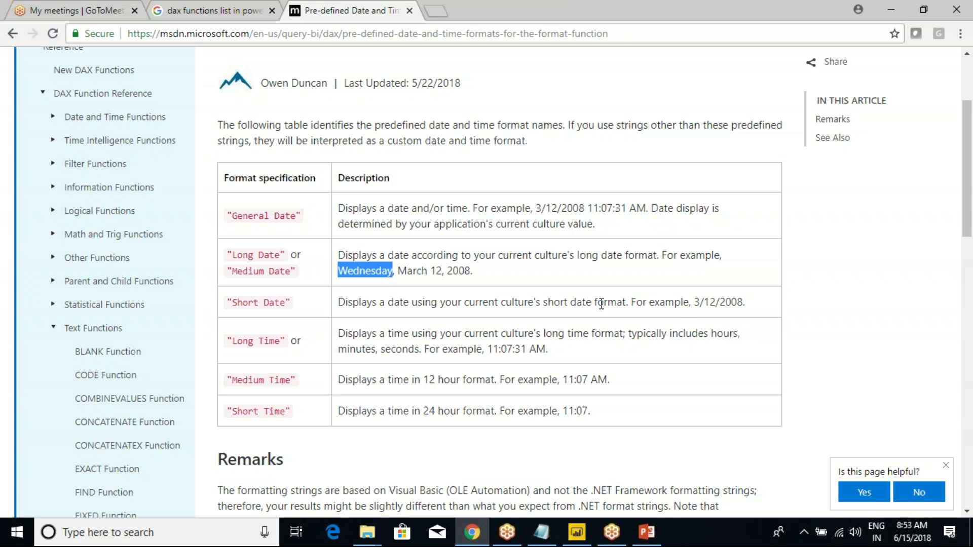
pyautogui.moveTo(685, 302); pyautogui.dragTo(712, 302)
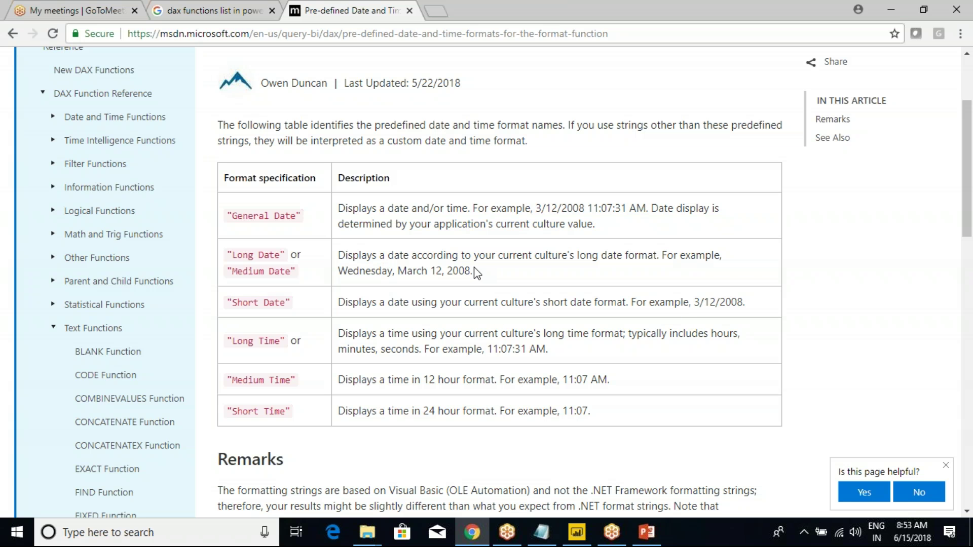
# Step: Switch to Power BI and start a calculated column named C_FormatWeekDays in the DateFormat table, using the FORMAT function
pyautogui.hotkey('alt', 'Tab')
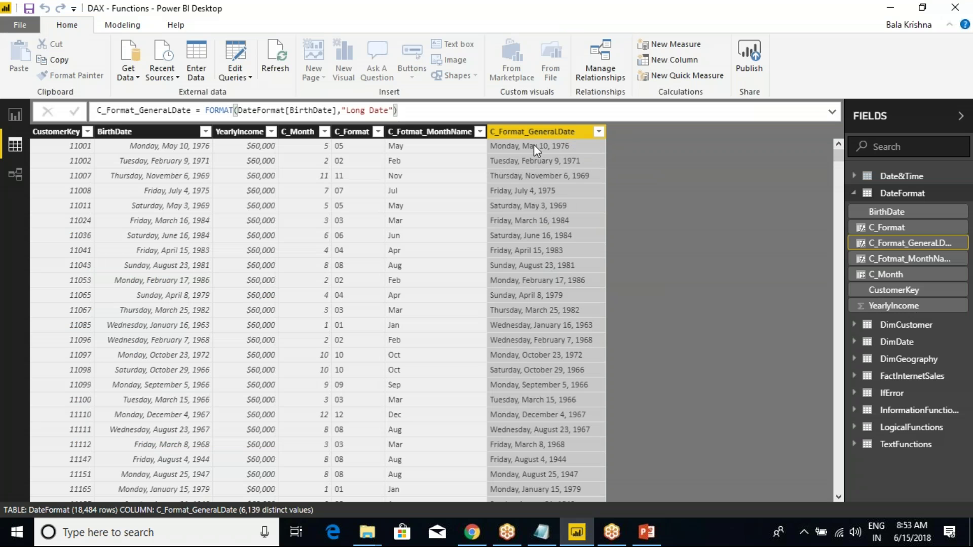
pyautogui.rightClick(546, 132)
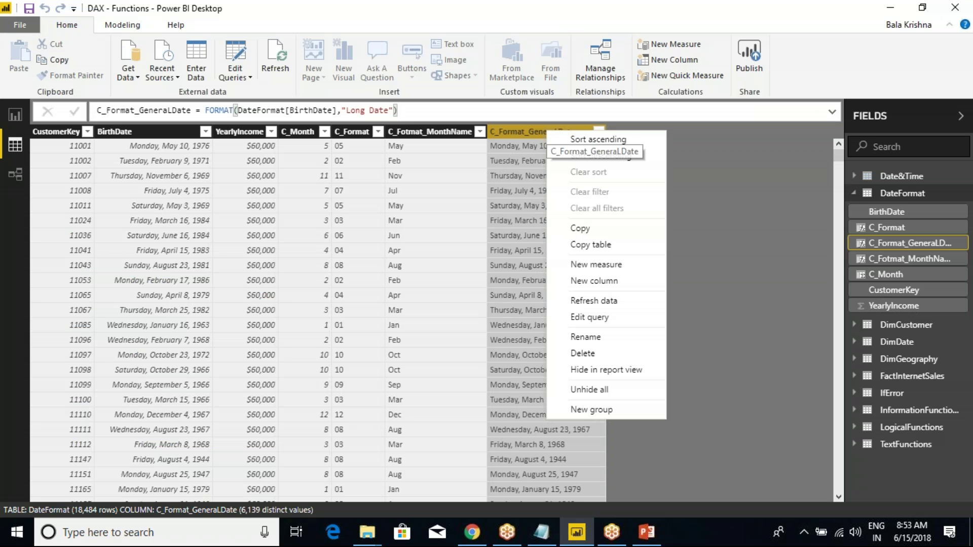
pyautogui.press('Escape')
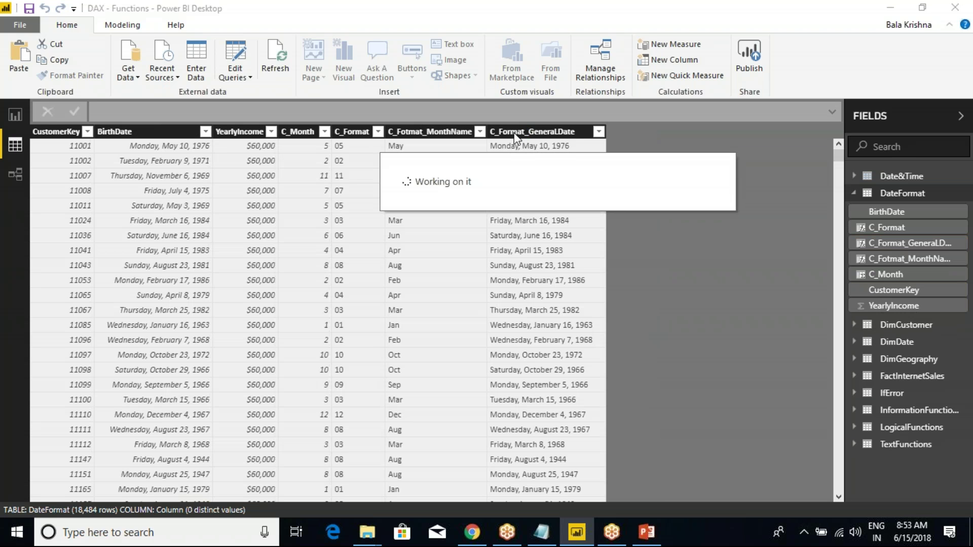
pyautogui.click(533, 133)
pyautogui.rightClick(534, 132)
pyautogui.click(558, 279)
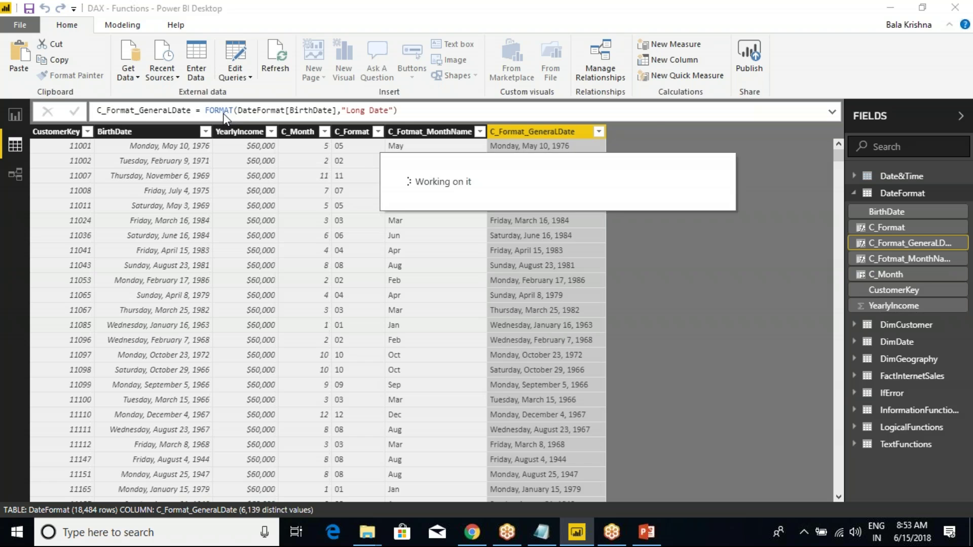
pyautogui.hotkey('ctrl', 'a')
pyautogui.write('C_Forma')
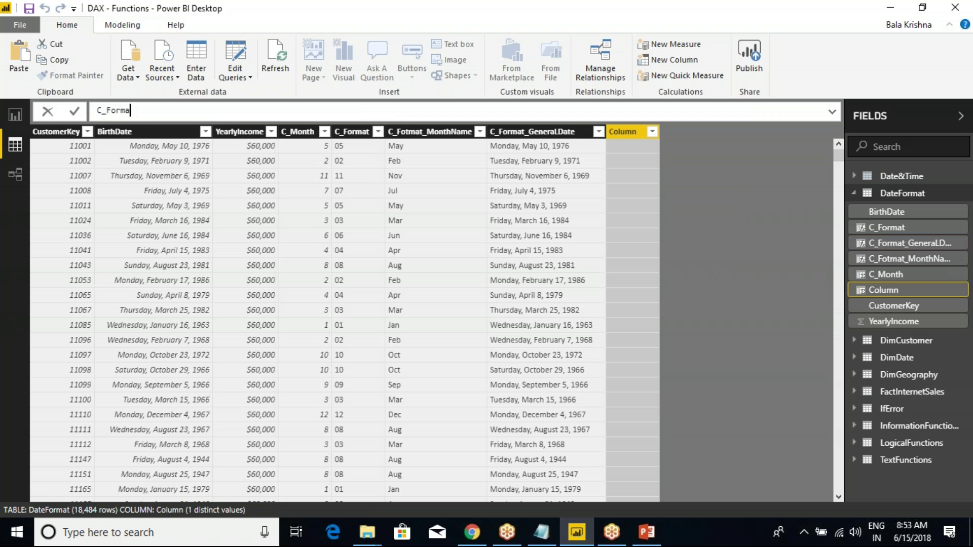
pyautogui.write('tWeekDays = Form')
pyautogui.press('Tab')
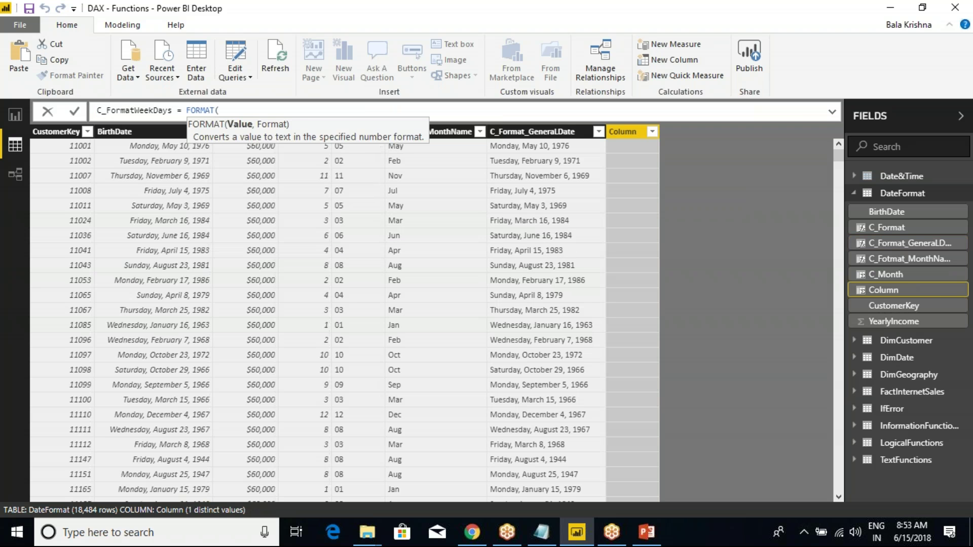
# Step: Use NOW() as FORMAT's value argument in the C_FormatWeekDays formula and add an empty format string
pyautogui.write('Birt')
pyautogui.press('BackSpace')
pyautogui.press('BackSpace')
pyautogui.press('BackSpace')
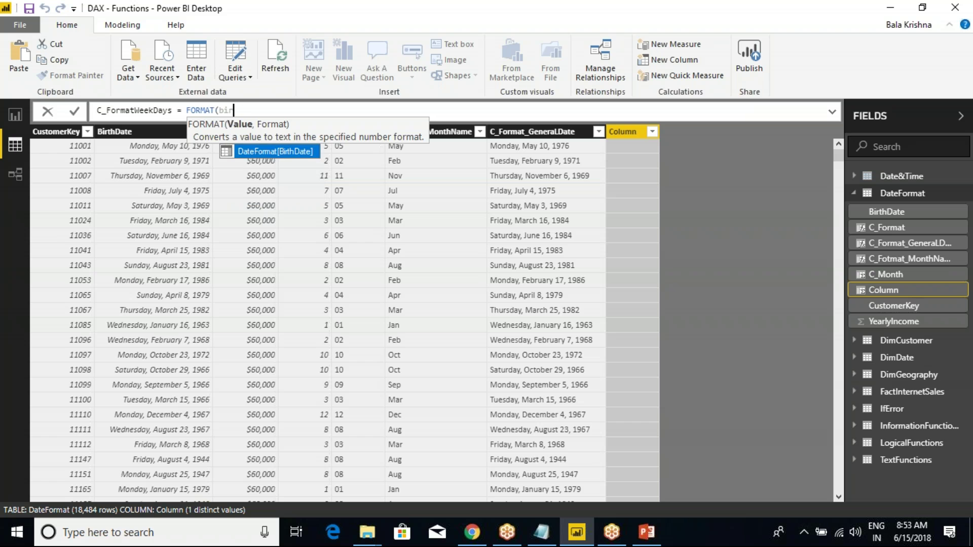
pyautogui.press('BackSpace')
pyautogui.write('NOW')
pyautogui.press('Tab')
pyautogui.write(')')
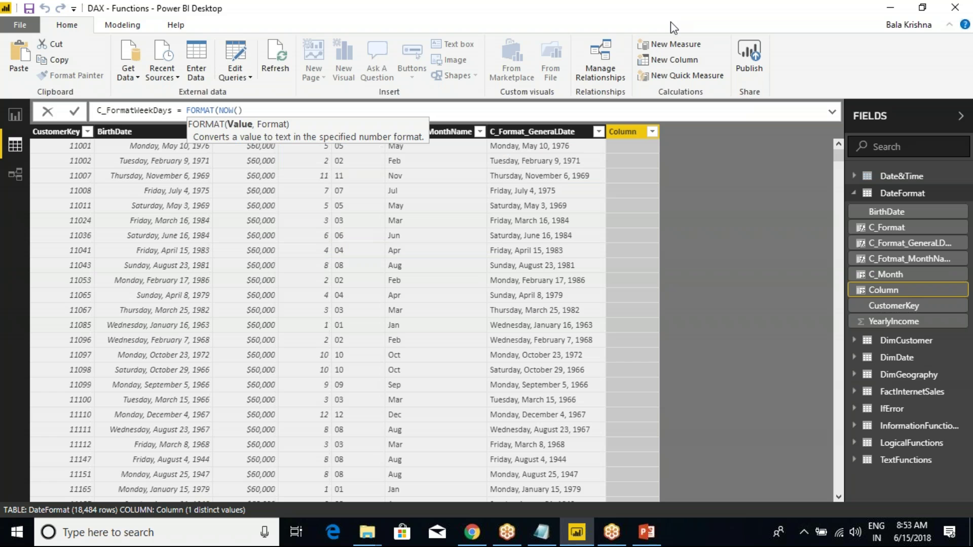
pyautogui.write(',"")')
pyautogui.press('Left')
pyautogui.press('Left')
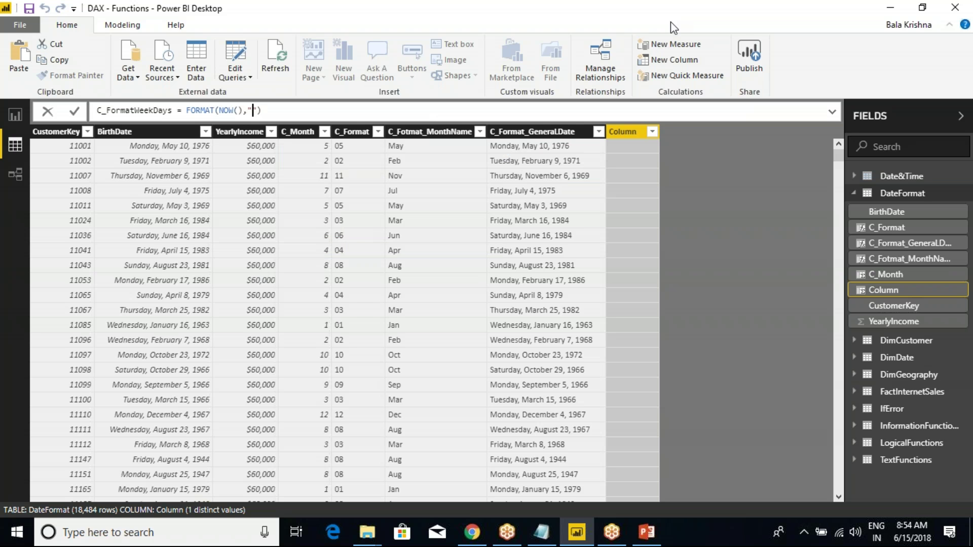
# Step: Complete the formula as C_FormatWeekDays = FORMAT(NOW(),"dw") and commit it
pyautogui.write('ww')
pyautogui.press('BackSpace')
pyautogui.press('BackSpace')
pyautogui.write('dw')
pyautogui.press('Return')
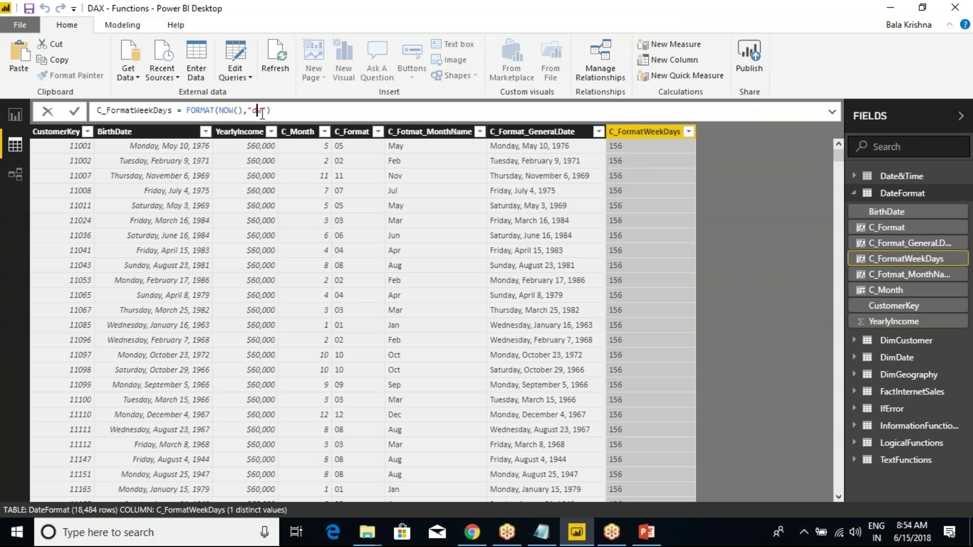
# Step: Switch to the documentation in Chrome and open the Custom Date and Time formats page for the FORMAT function
pyautogui.click(472, 533)
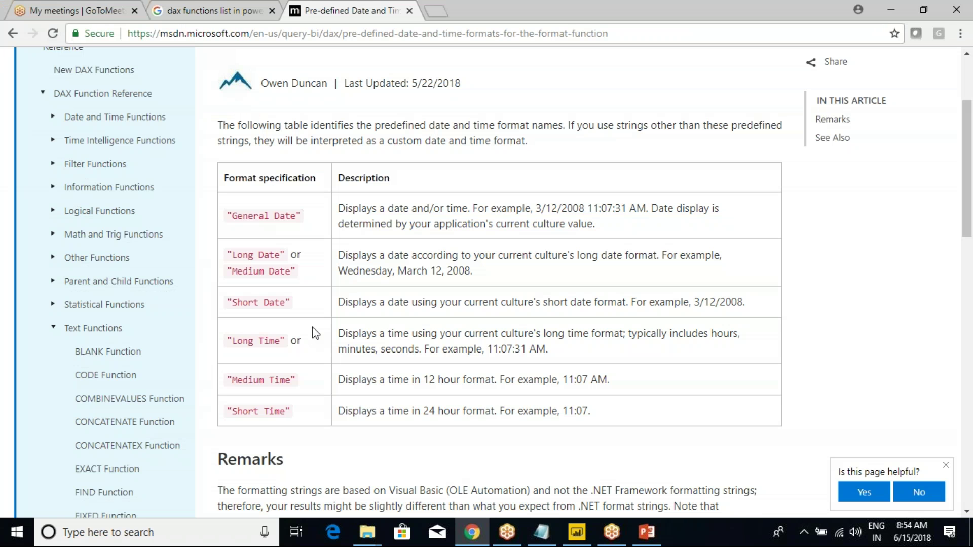
pyautogui.scroll(-4, 272, 304)
pyautogui.scroll(-3, 273, 254)
pyautogui.scroll(3, 278, 258)
pyautogui.scroll(4, 278, 258)
pyautogui.scroll(-4, 247, 284)
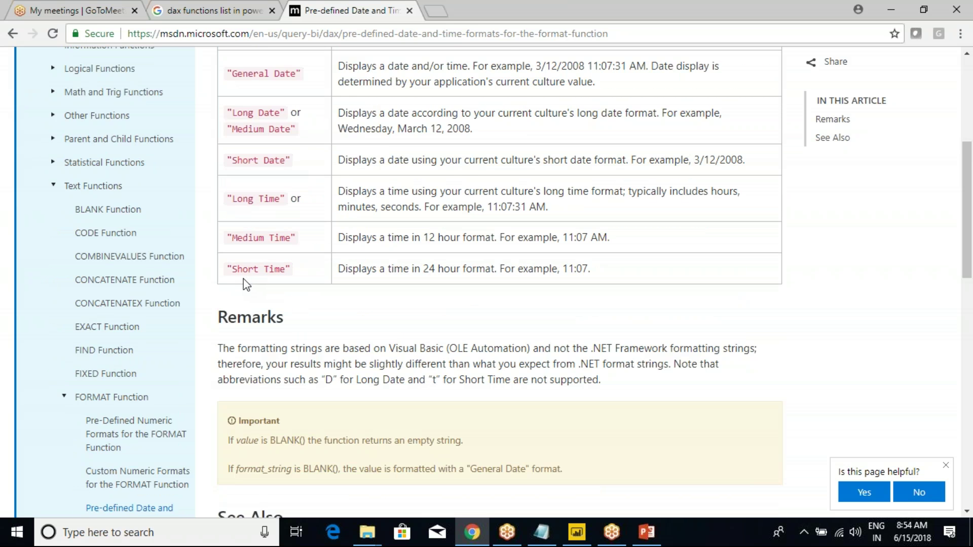
pyautogui.scroll(-3, 232, 282)
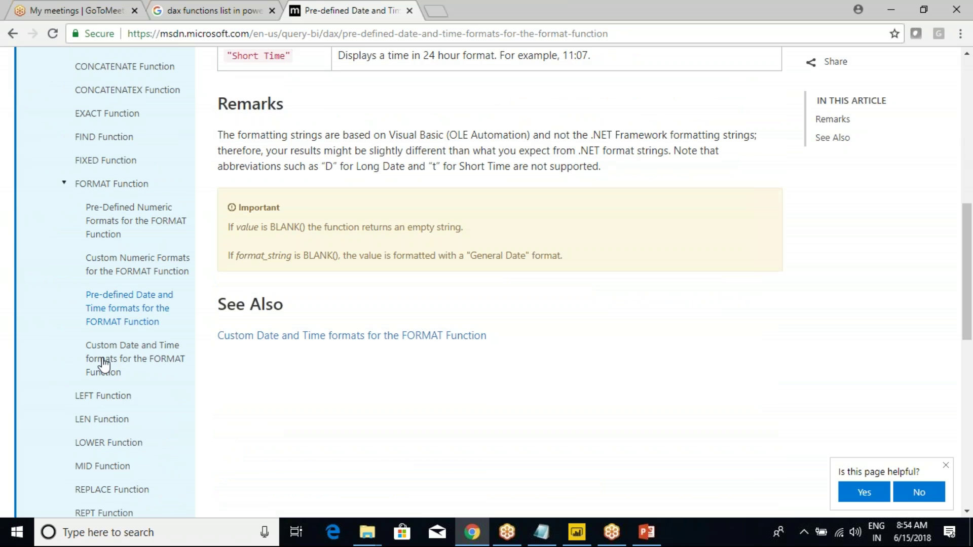
pyautogui.click(272, 339)
pyautogui.scroll(-4, 299, 249)
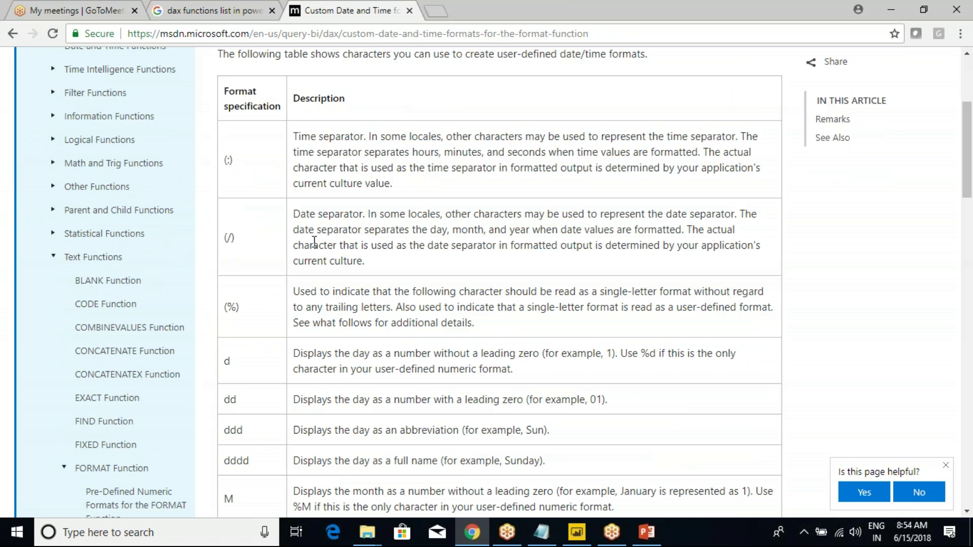
# Step: Examine the descriptions and examples of the day format codes d, dd, ddd and dddd
pyautogui.moveTo(491, 430); pyautogui.dragTo(545, 430)
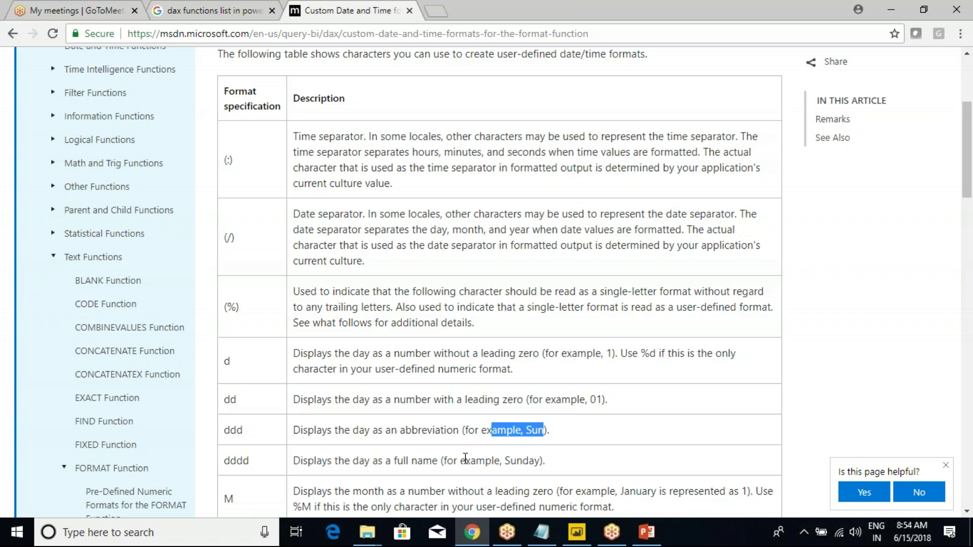
pyautogui.moveTo(226, 430); pyautogui.dragTo(544, 461)
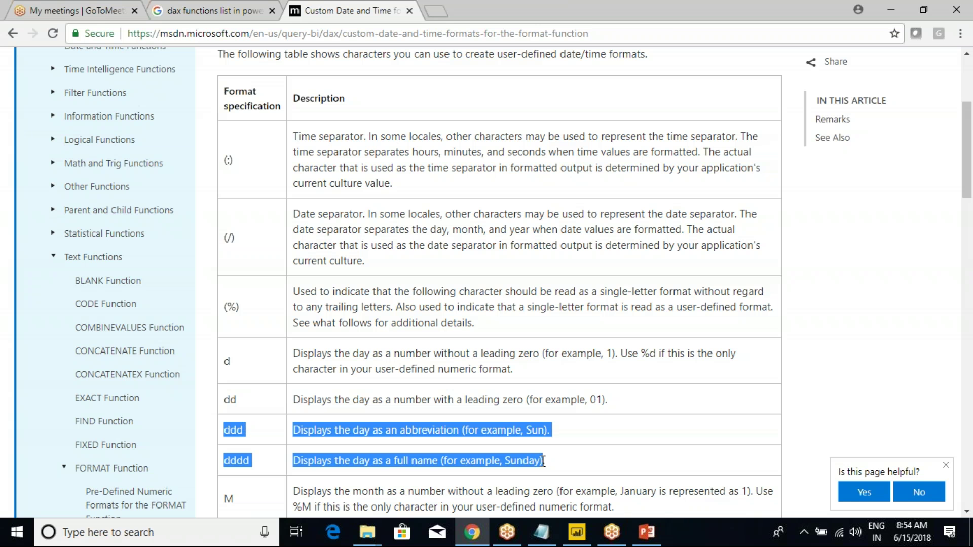
pyautogui.click(463, 432)
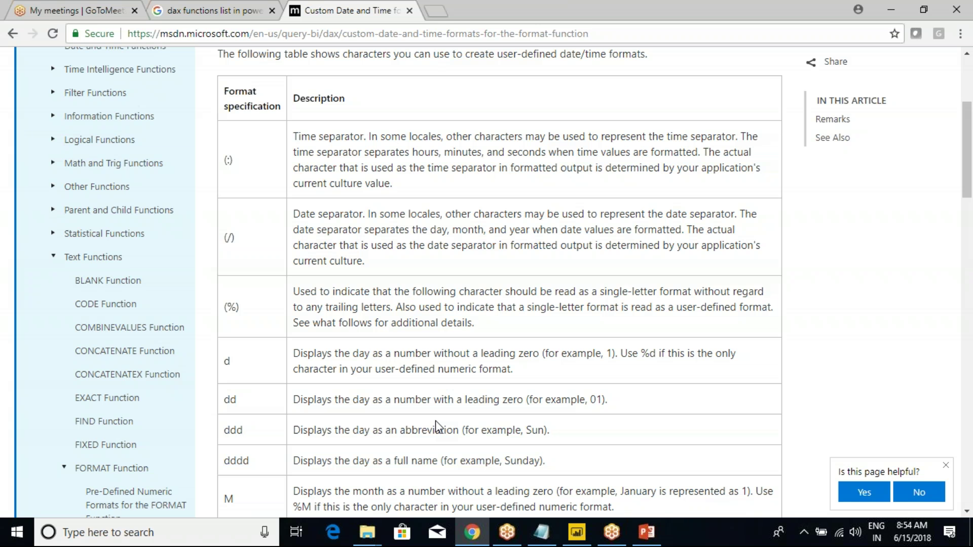
pyautogui.doubleClick(236, 460)
pyautogui.moveTo(508, 463); pyautogui.dragTo(548, 430)
pyautogui.click(528, 433)
pyautogui.click(548, 430)
pyautogui.doubleClick(235, 431)
pyautogui.doubleClick(232, 401)
pyautogui.moveTo(591, 400); pyautogui.dragTo(598, 400)
pyautogui.doubleClick(226, 361)
pyautogui.click(421, 354)
# Step: Switch to Power BI and change the format string in the C_FormatWeekDays formula to "d"
pyautogui.hotkey('alt', 'Tab')
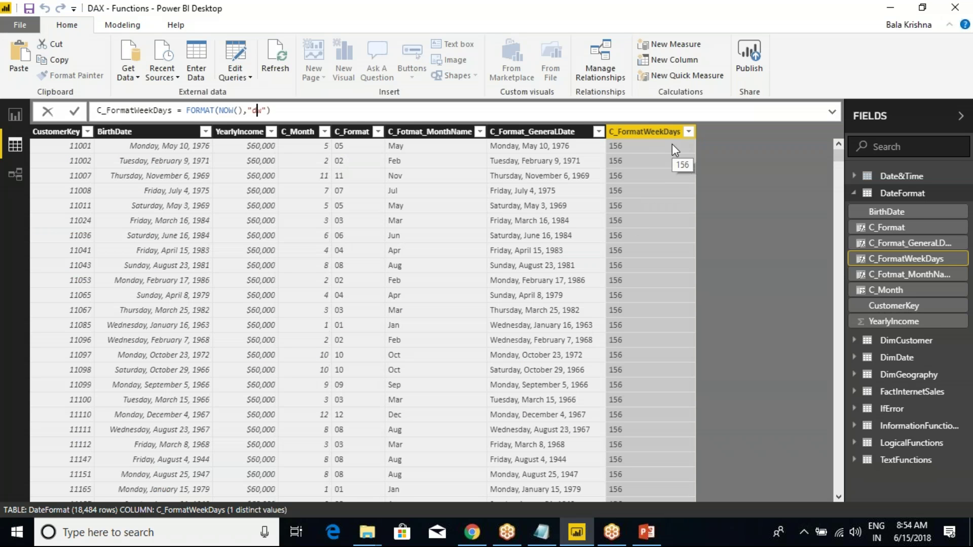
pyautogui.click(269, 111)
pyautogui.press('BackSpace')
pyautogui.press('BackSpace')
pyautogui.write('"')
pyautogui.press('Return')
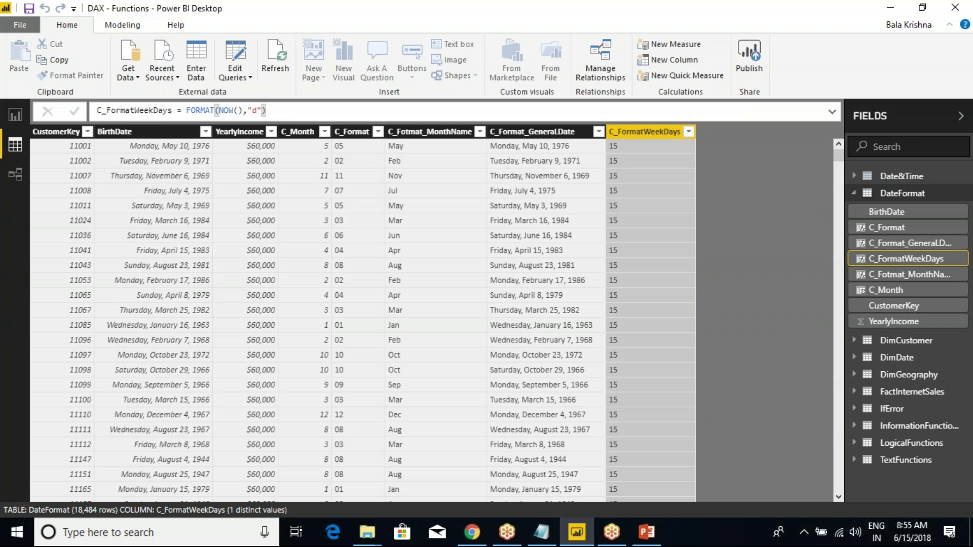
# Step: Return to the documentation in Chrome and compare the numeric day codes d and dd with the name codes ddd and dddd
pyautogui.hotkey('alt', 'Tab')
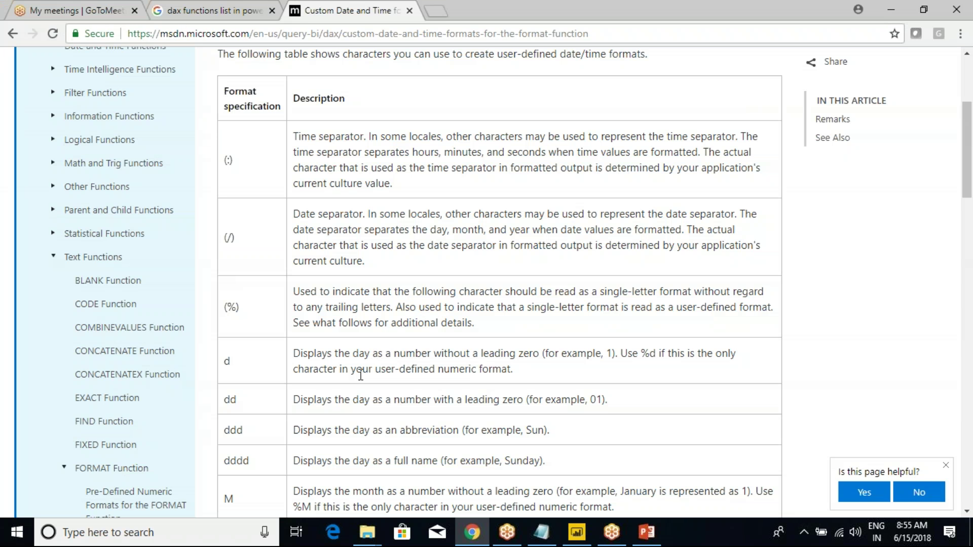
pyautogui.moveTo(356, 355); pyautogui.dragTo(429, 356)
pyautogui.click(419, 360)
pyautogui.moveTo(354, 355); pyautogui.dragTo(398, 360)
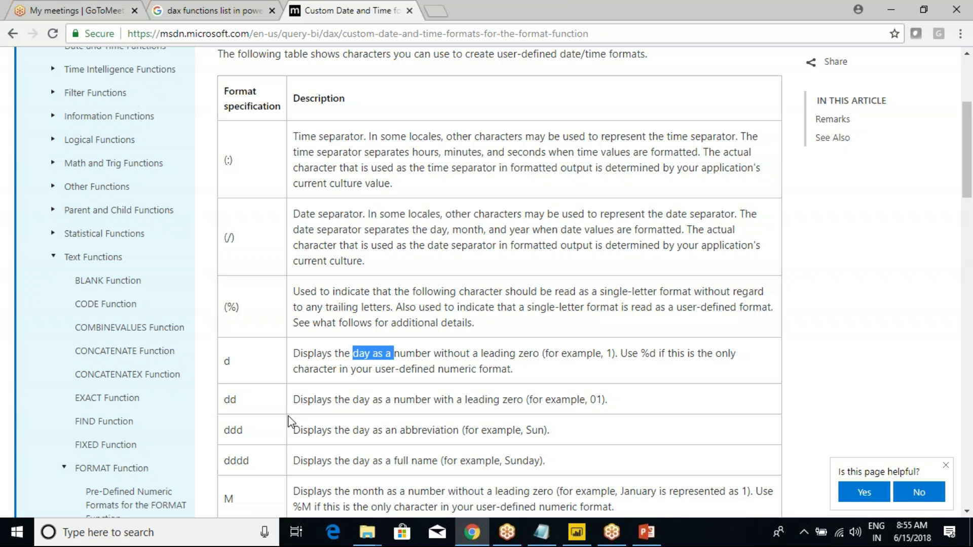
pyautogui.click(342, 395)
pyautogui.moveTo(343, 395); pyautogui.dragTo(406, 400)
pyautogui.click(403, 401)
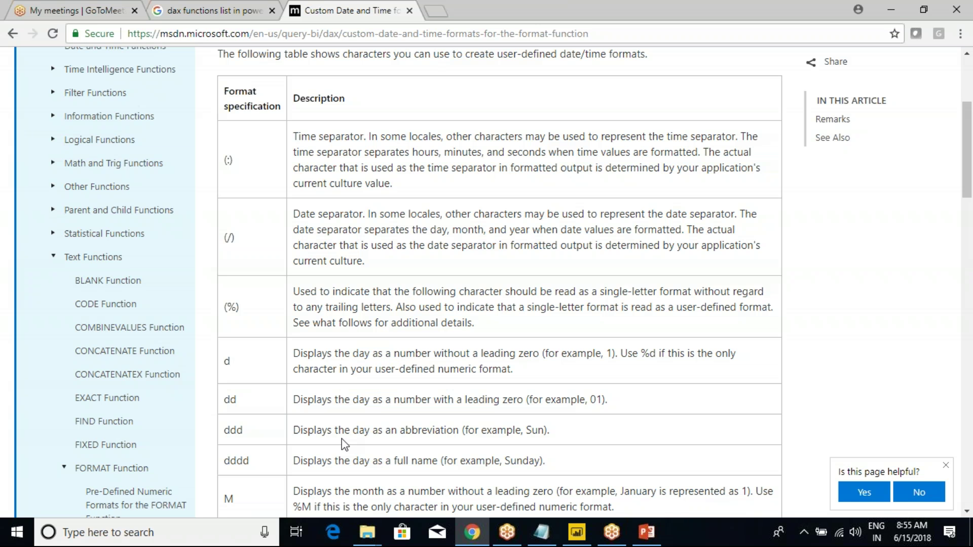
pyautogui.moveTo(412, 430); pyautogui.dragTo(455, 430)
pyautogui.click(455, 430)
pyautogui.moveTo(369, 352); pyautogui.dragTo(465, 398)
pyautogui.click(465, 399)
pyautogui.moveTo(246, 430); pyautogui.dragTo(363, 462)
# Step: Switch to Power BI and change the format string in the C_FormatWeekDays formula to "ddd"
pyautogui.hotkey('alt', 'Tab')
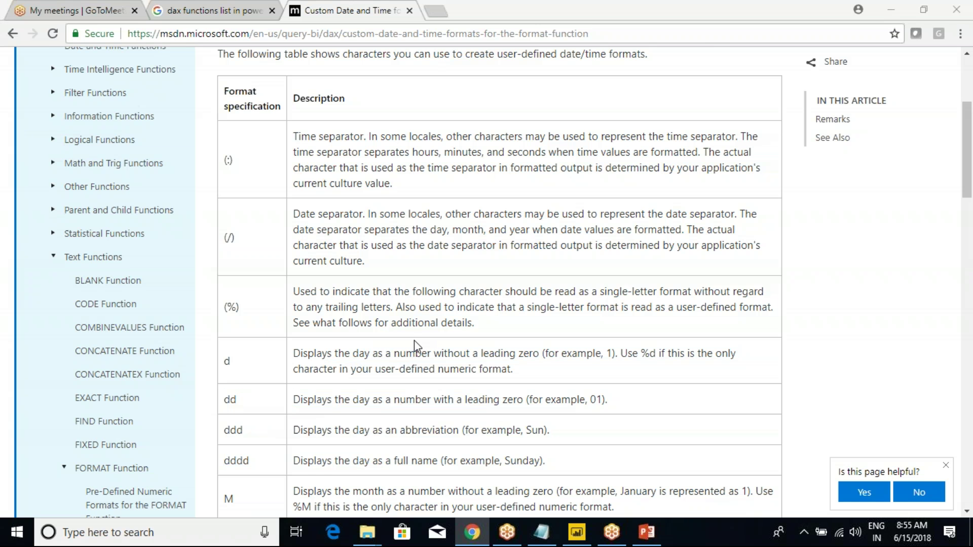
pyautogui.click(256, 110)
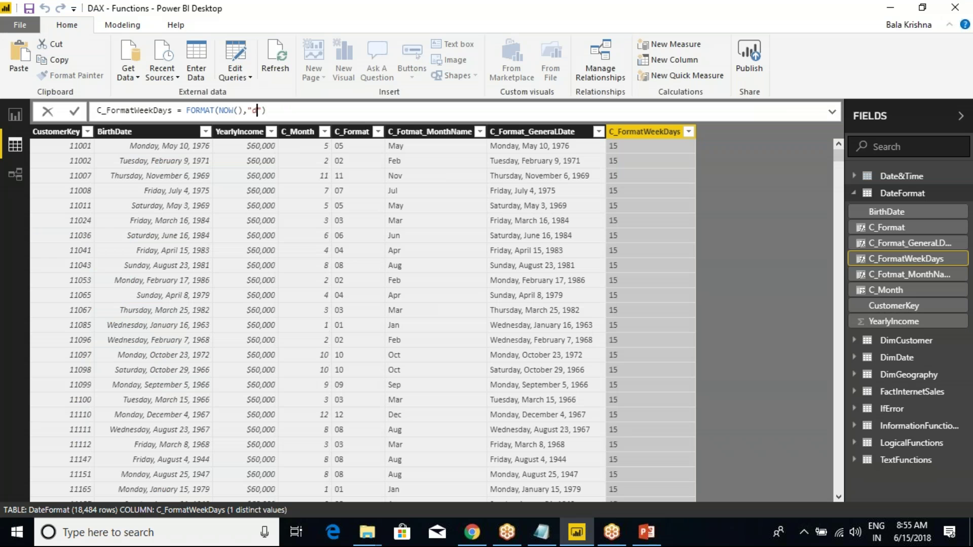
pyautogui.write('dd')
pyautogui.hotkey('alt', 'Tab')
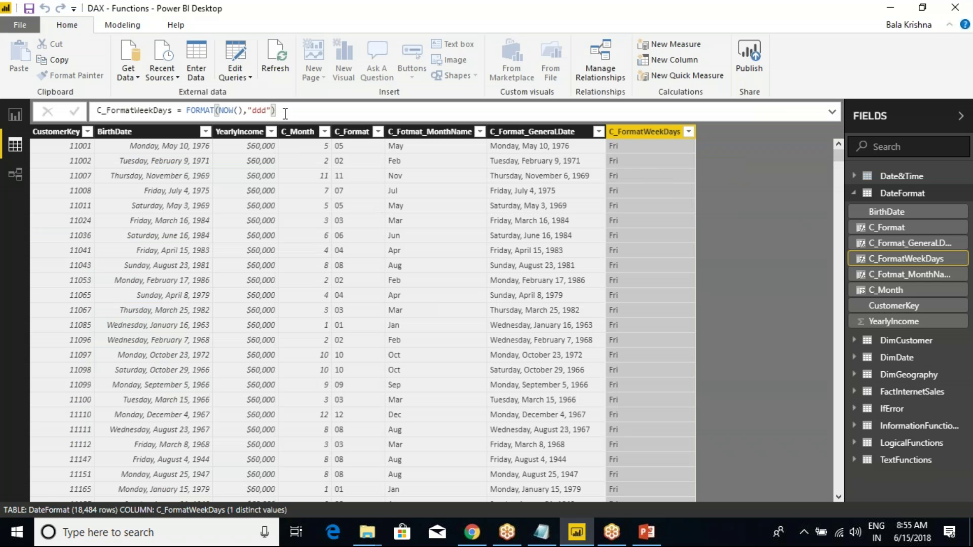
# Step: Change the format string in the C_FormatWeekDays formula to "dddd"
pyautogui.click(264, 107)
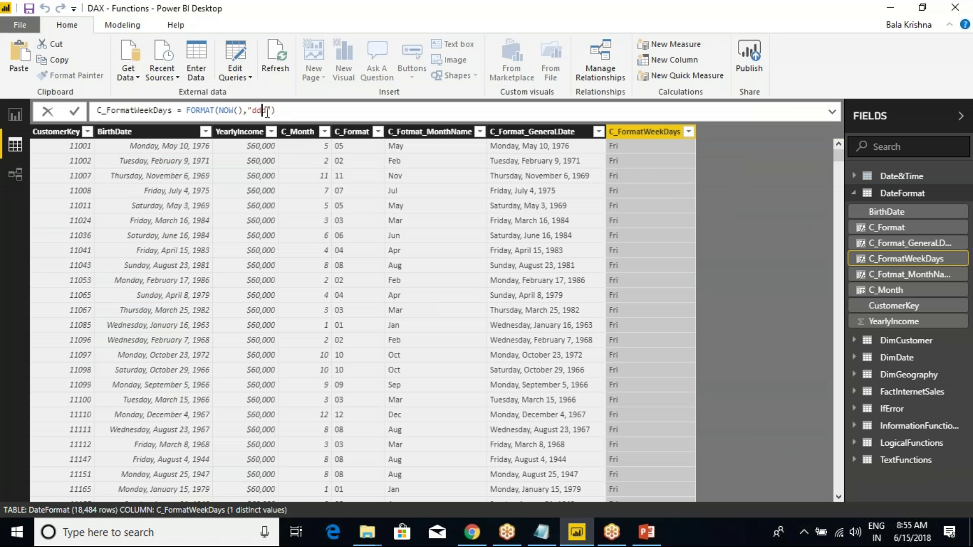
pyautogui.write('d')
pyautogui.press('Return')
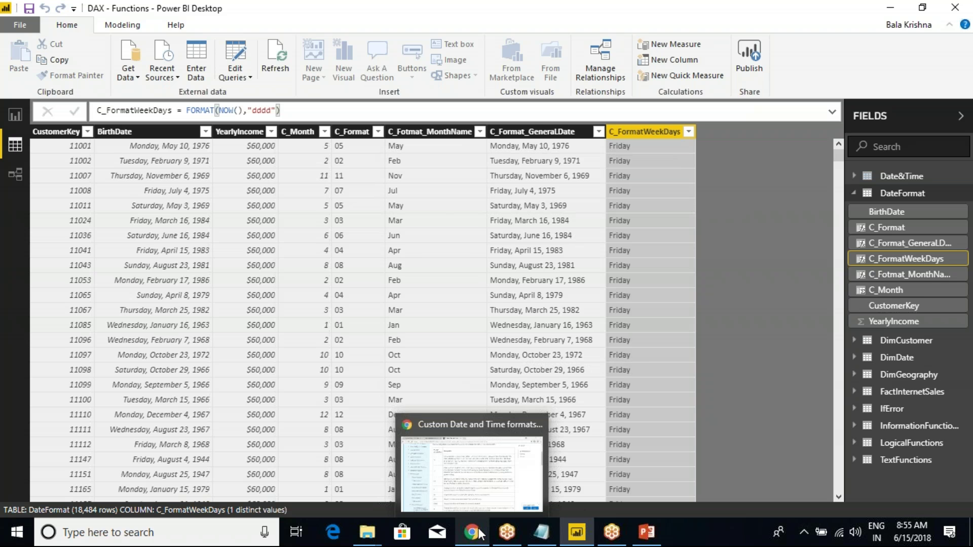
# Step: Switch to the documentation in Chrome and compare the day codes d to dddd with the month codes M to MMMM
pyautogui.click(471, 457)
pyautogui.scroll(-2, 375, 350)
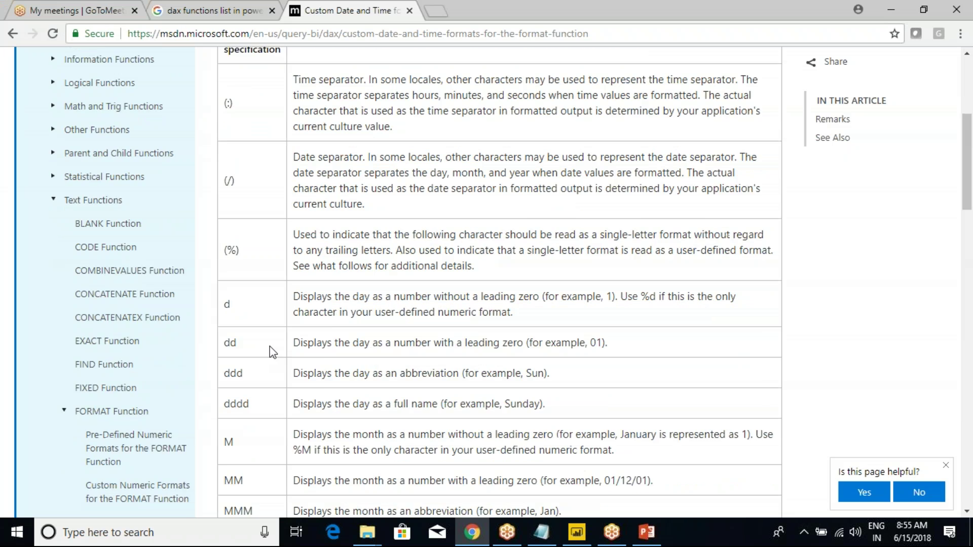
pyautogui.moveTo(223, 290); pyautogui.dragTo(351, 387)
pyautogui.scroll(-2, 351, 387)
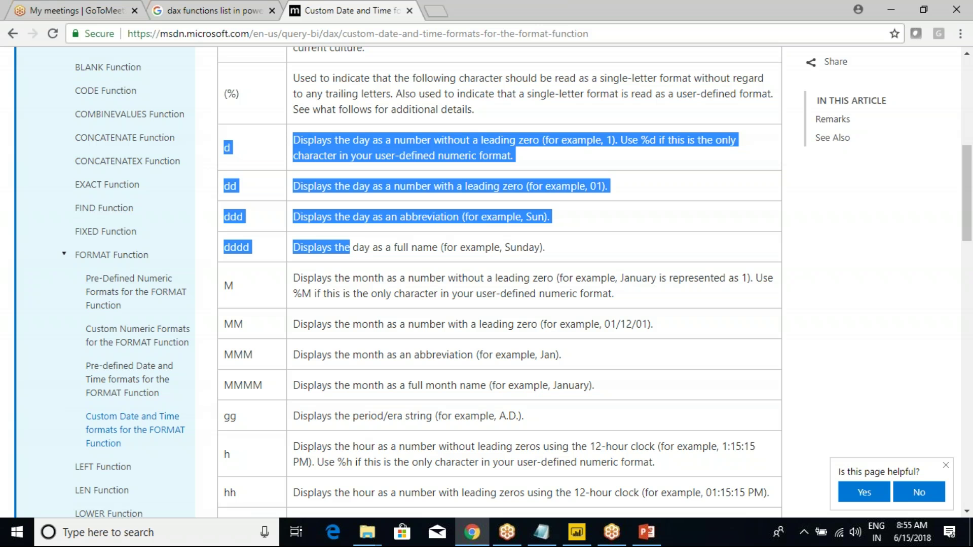
pyautogui.moveTo(226, 354); pyautogui.dragTo(523, 385)
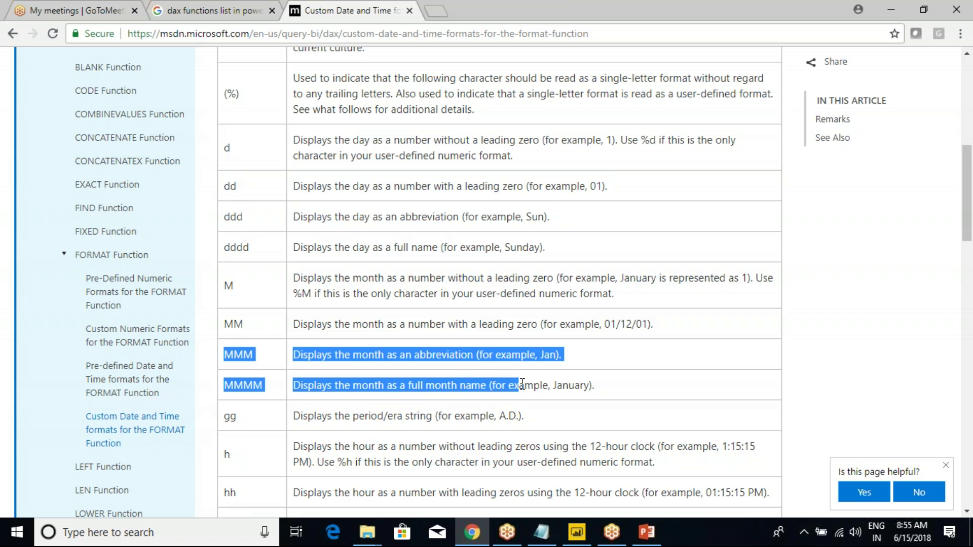
pyautogui.doubleClick(250, 388)
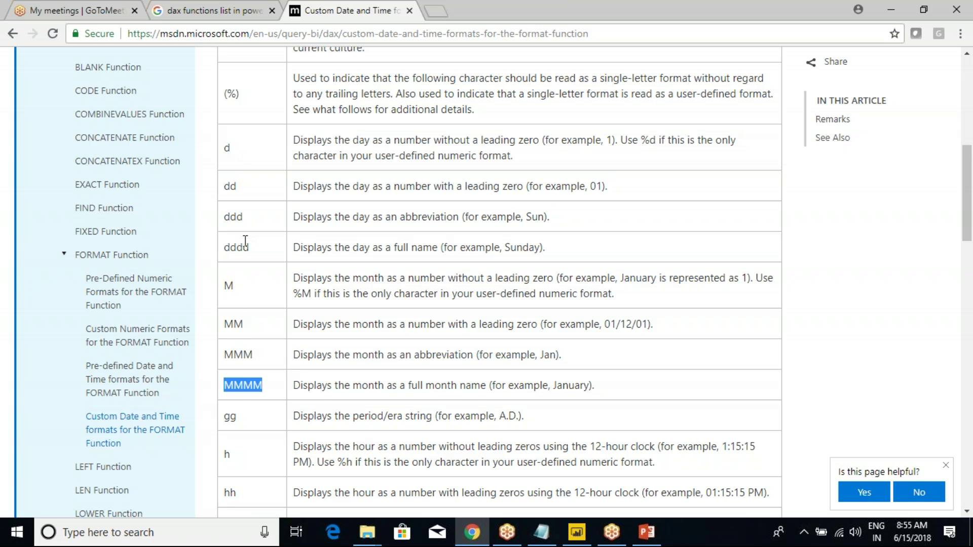
pyautogui.moveTo(223, 174); pyautogui.dragTo(239, 246)
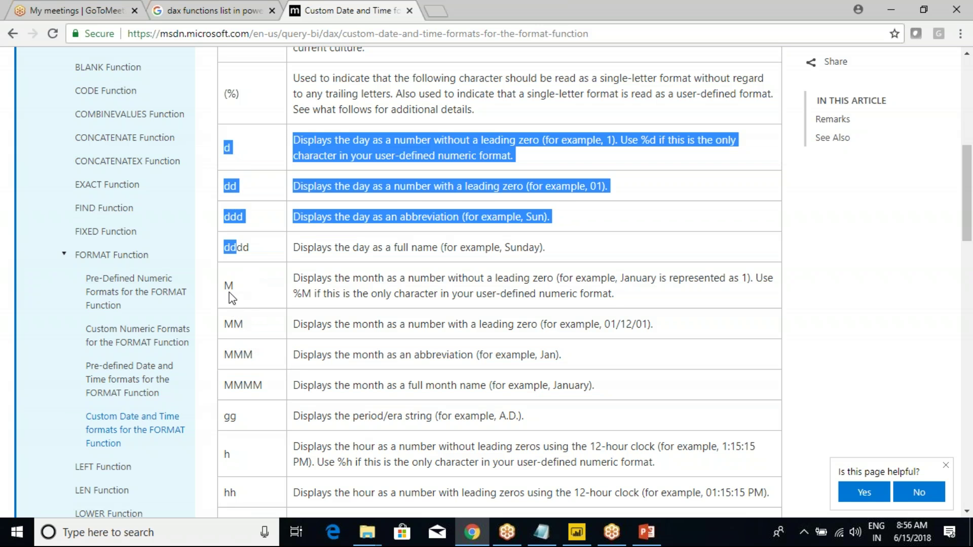
pyautogui.click(231, 296)
pyautogui.moveTo(224, 285); pyautogui.dragTo(252, 386)
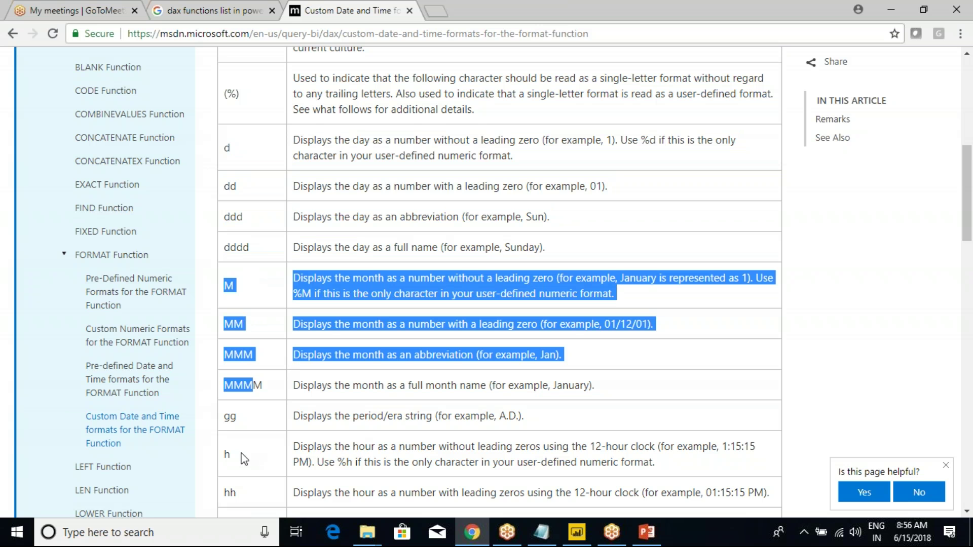
# Step: Examine the custom time format codes for minutes (m, mm) and the AM/PM and am/pm clock designators
pyautogui.scroll(-4, 248, 398)
pyautogui.scroll(-3, 262, 375)
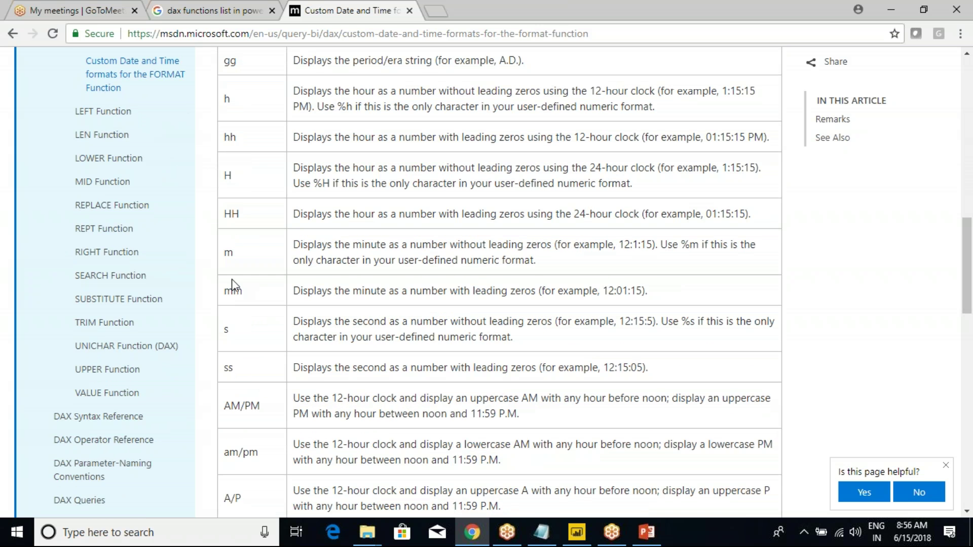
pyautogui.moveTo(238, 266); pyautogui.dragTo(364, 248)
pyautogui.click(359, 247)
pyautogui.doubleClick(233, 291)
pyautogui.click(490, 299)
pyautogui.moveTo(603, 291)
pyautogui.mouseDown()
pyautogui.moveTo(646, 290)
pyautogui.moveTo(616, 294)
pyautogui.mouseUp()
pyautogui.click(642, 290)
pyautogui.doubleClick(233, 293)
pyautogui.scroll(-3, 253, 278)
pyautogui.moveTo(226, 268); pyautogui.dragTo(256, 264)
pyautogui.click(256, 263)
pyautogui.moveTo(230, 311); pyautogui.dragTo(259, 311)
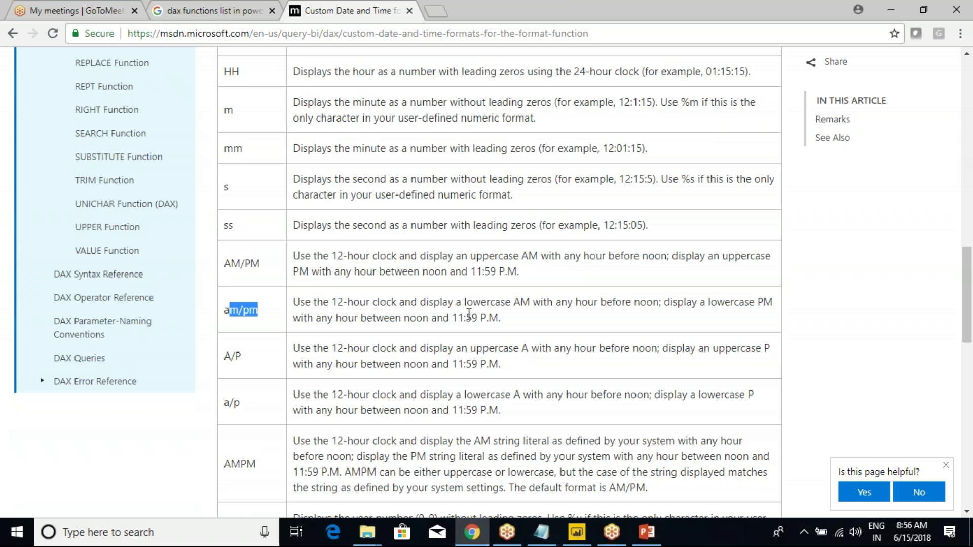
# Step: Examine the custom format documentation for the am/pm designators, year and timezone codes, separators, and day and month codes
pyautogui.click(333, 257)
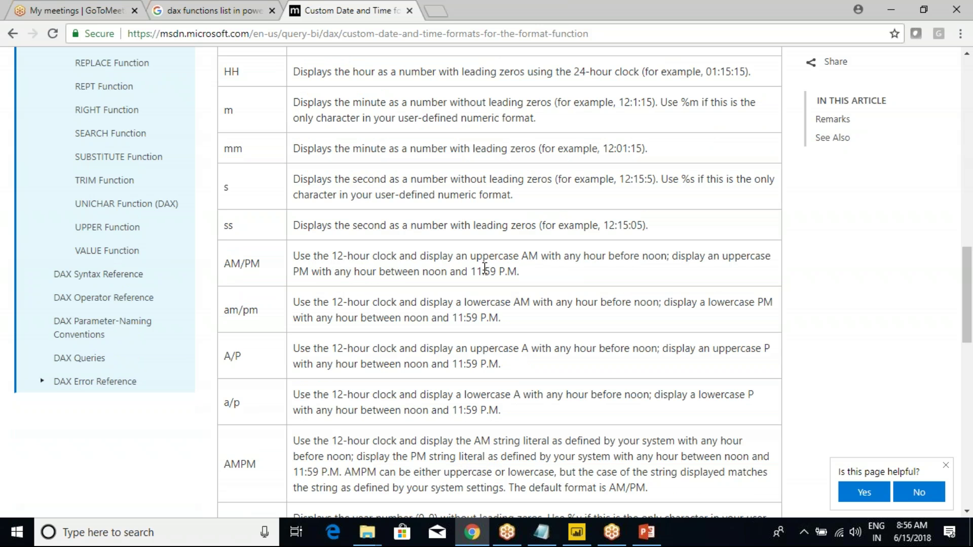
pyautogui.doubleClick(483, 299)
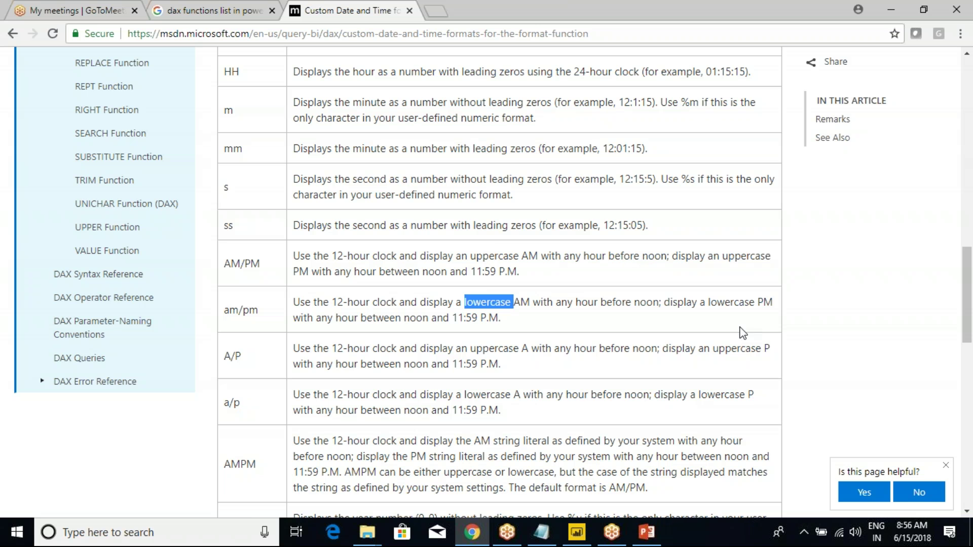
pyautogui.doubleClick(732, 302)
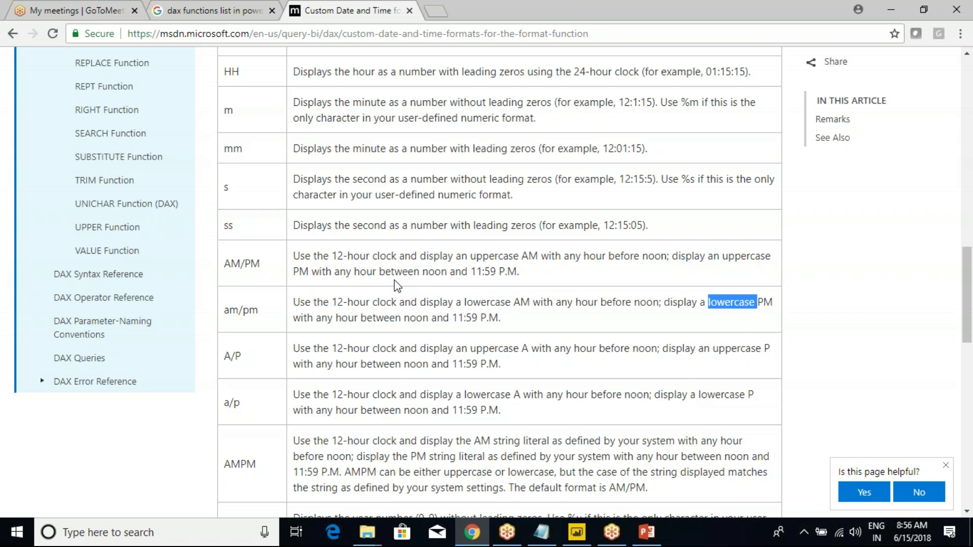
pyautogui.scroll(-3, 401, 286)
pyautogui.scroll(-4, 304, 284)
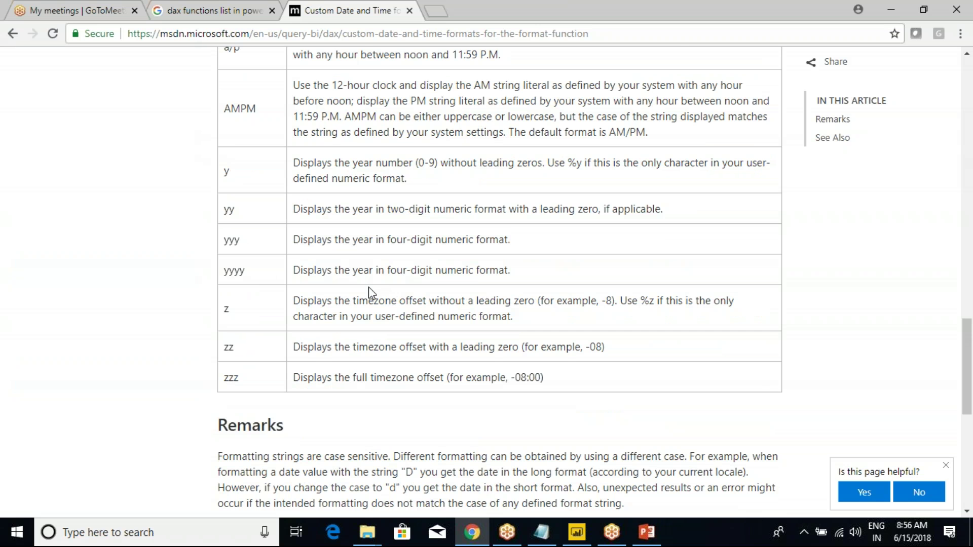
pyautogui.scroll(8, 369, 287)
pyautogui.scroll(10, 358, 290)
pyautogui.scroll(4, 357, 289)
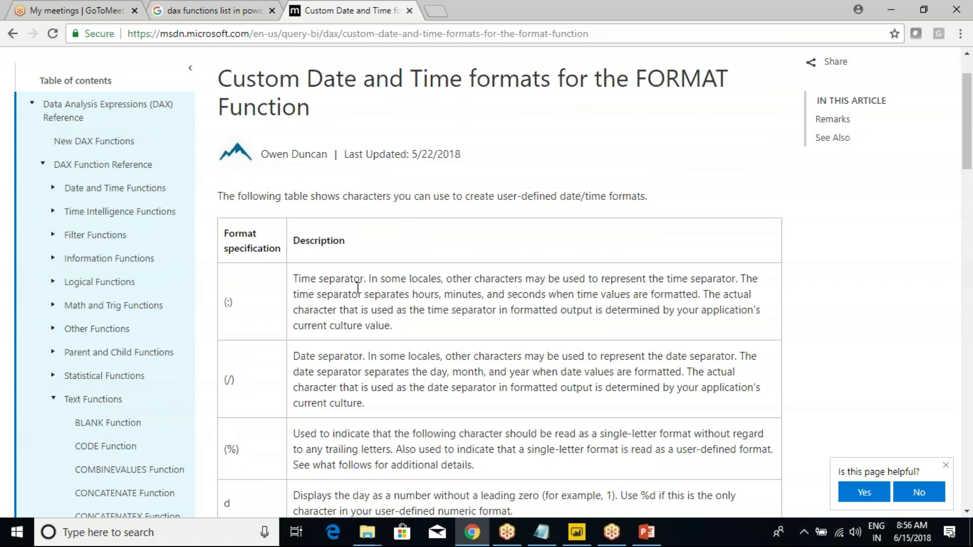
pyautogui.scroll(-4, 357, 288)
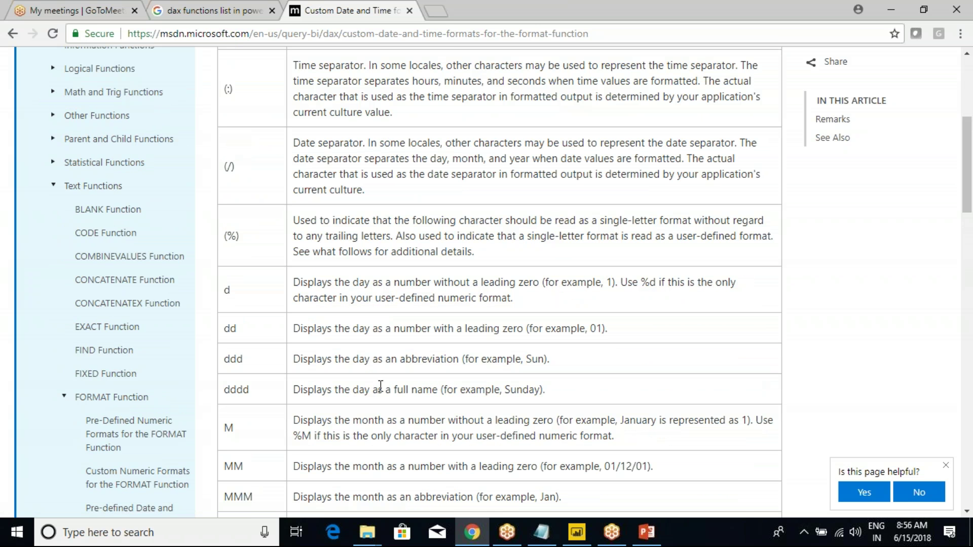
pyautogui.scroll(-3, 190, 369)
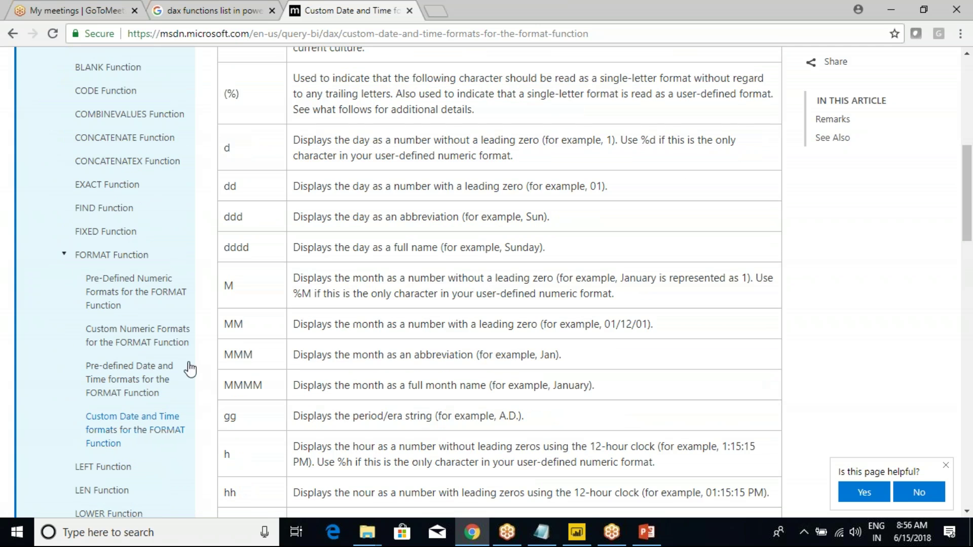
# Step: Switch to Power BI and select the YearlyIncome column in the DateFormat table
pyautogui.moveTo(578, 535)
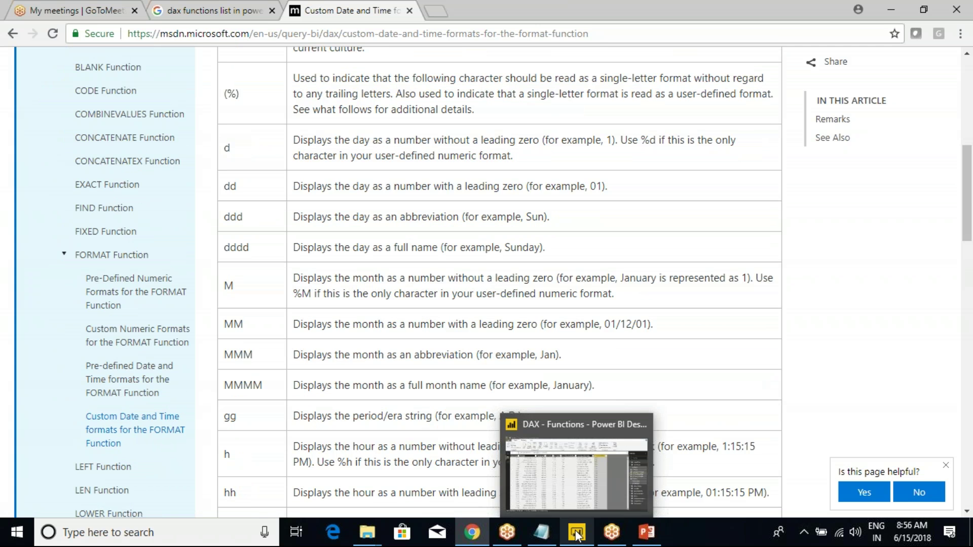
pyautogui.click(591, 495)
pyautogui.click(239, 131)
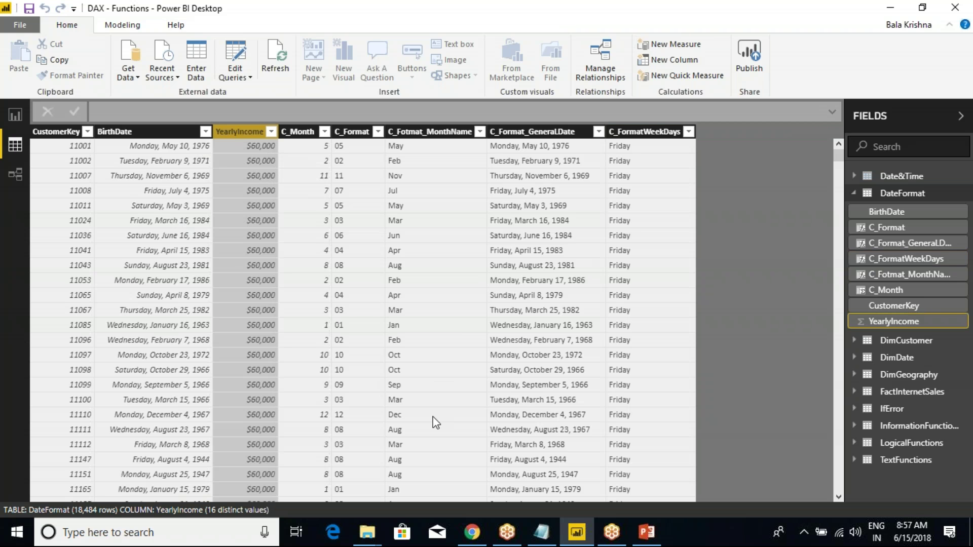
# Step: Switch to the documentation in Chrome, open the Pre-Defined Numeric Formats page for FORMAT, and select the "Currency" format name
pyautogui.click(474, 533)
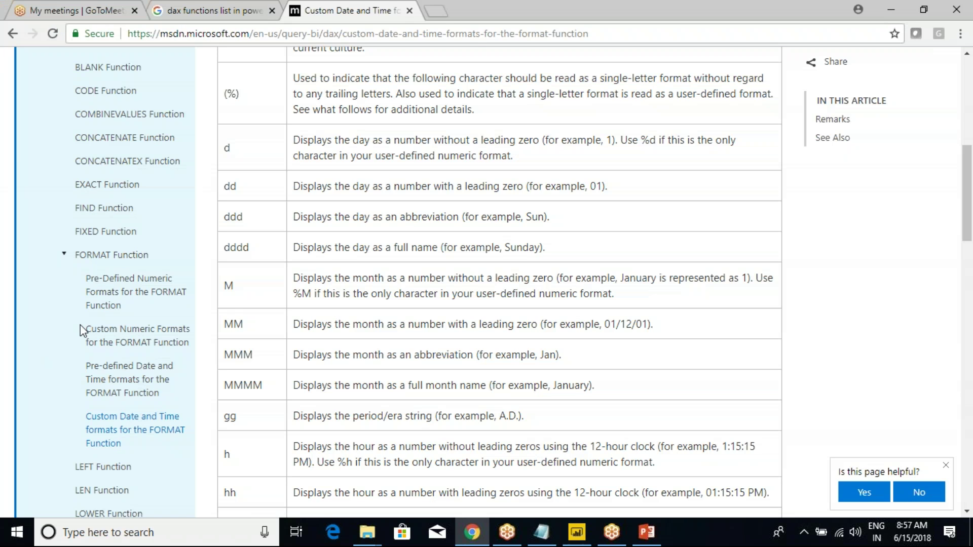
pyautogui.click(116, 295)
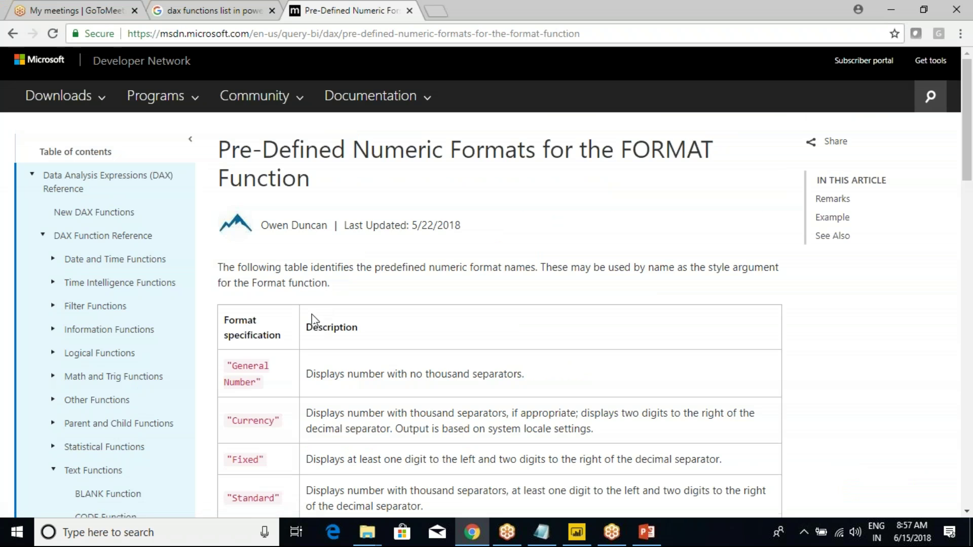
pyautogui.scroll(-3, 311, 321)
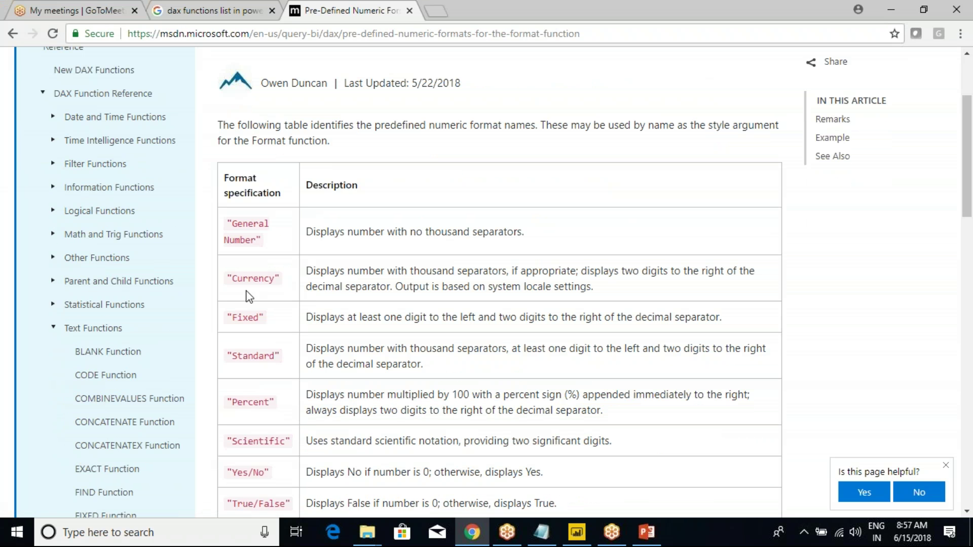
pyautogui.moveTo(227, 279); pyautogui.dragTo(284, 276)
# Step: Switch to Power BI and add a calculated column to DateFormat, starting its formula with C_Format_Numeric = FORMAT(DateFormat[YearlyIncome]
pyautogui.hotkey('alt', 'Tab')
pyautogui.click(645, 133)
pyautogui.rightClick(645, 132)
pyautogui.click(567, 273)
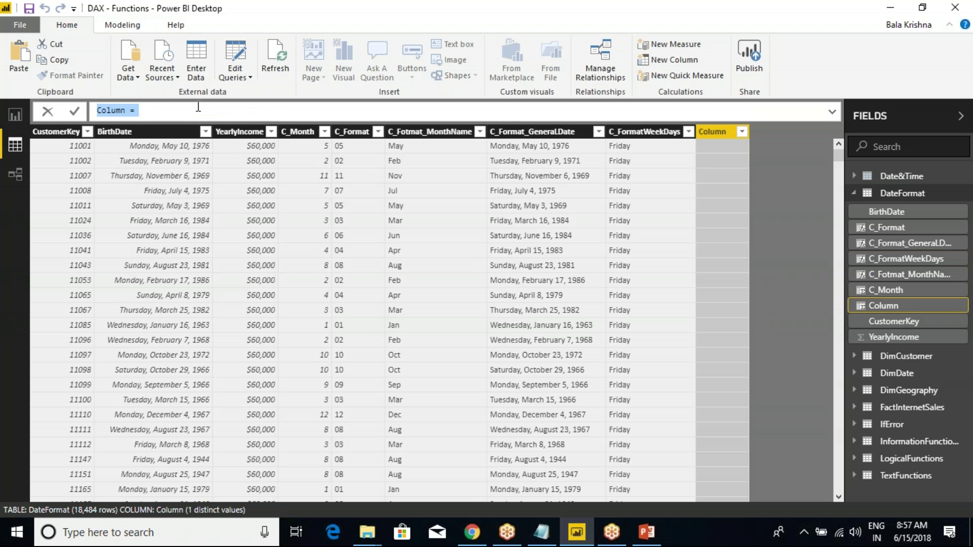
pyautogui.write('C_Forma')
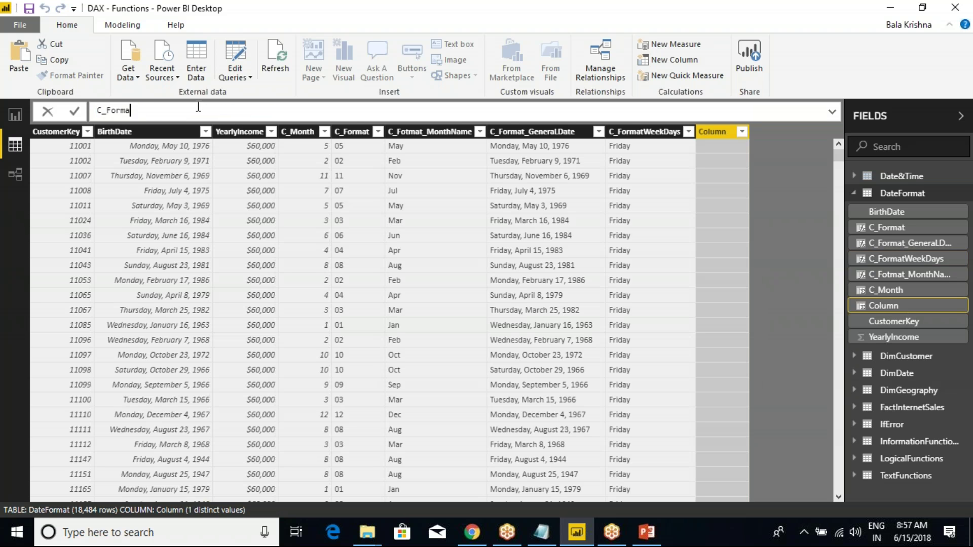
pyautogui.write('t_Numeric = format')
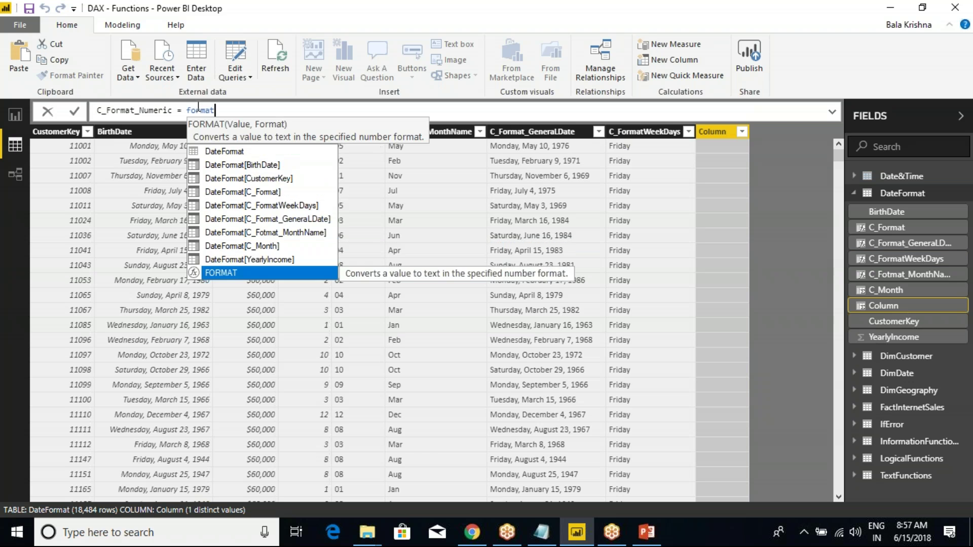
pyautogui.press('Tab')
pyautogui.write('inco')
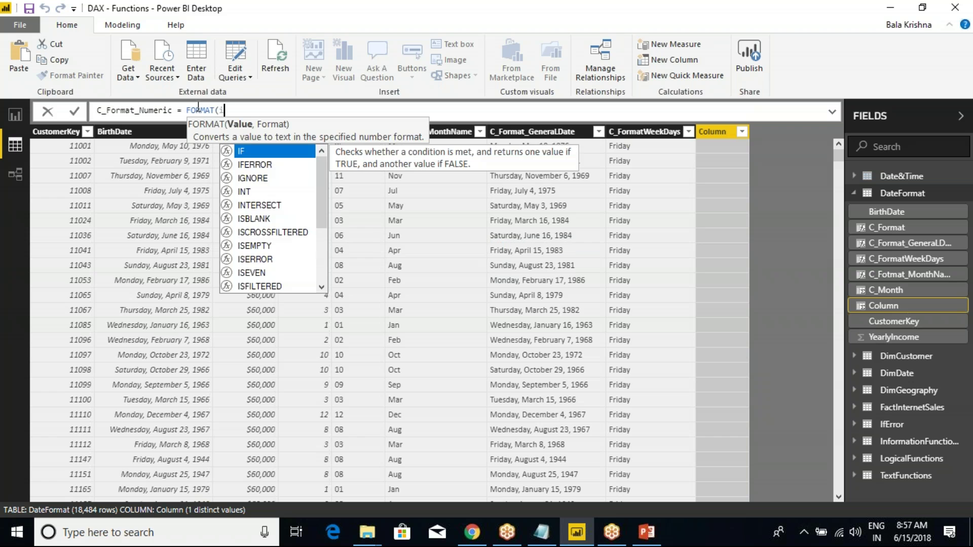
pyautogui.press('Tab')
# Step: Complete the C_Format_Numeric formula with the documentation's "Currency" format string and commit it
pyautogui.write(',"Long Date"')
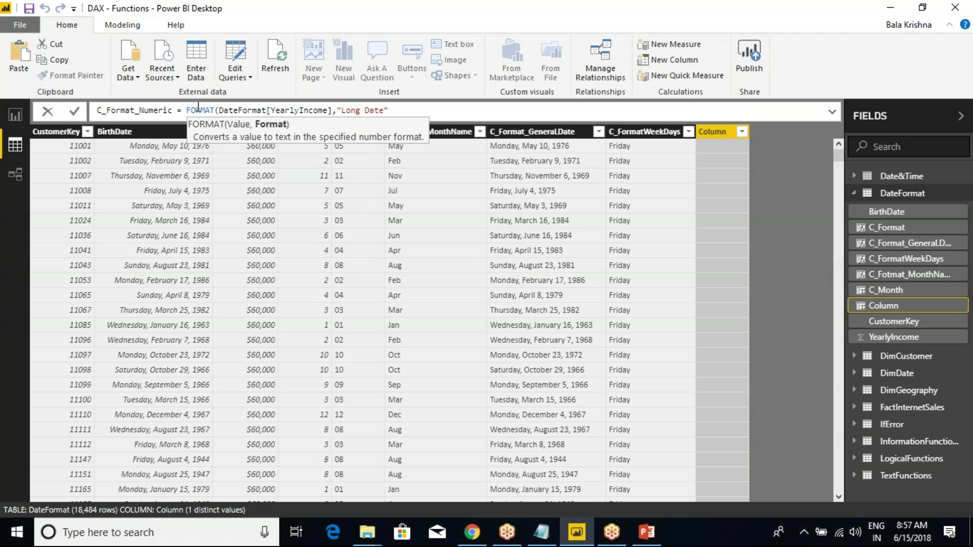
pyautogui.hotkey('alt', 'Tab')
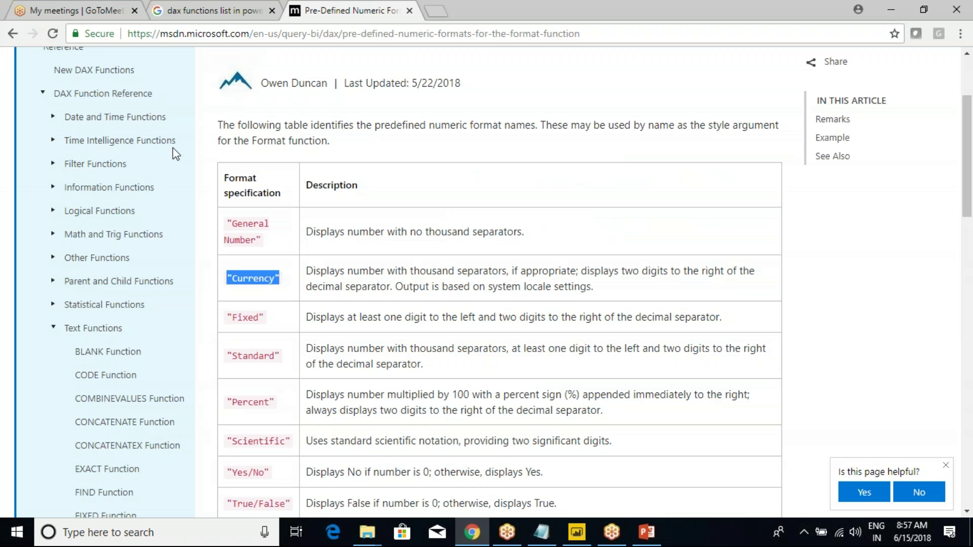
pyautogui.hotkey('alt', 'Tab')
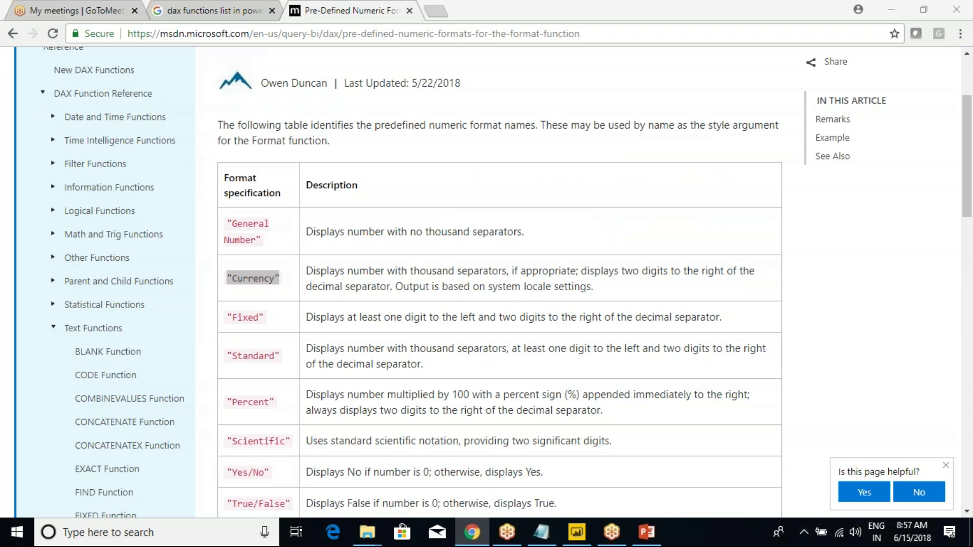
pyautogui.moveTo(399, 111); pyautogui.dragTo(337, 108)
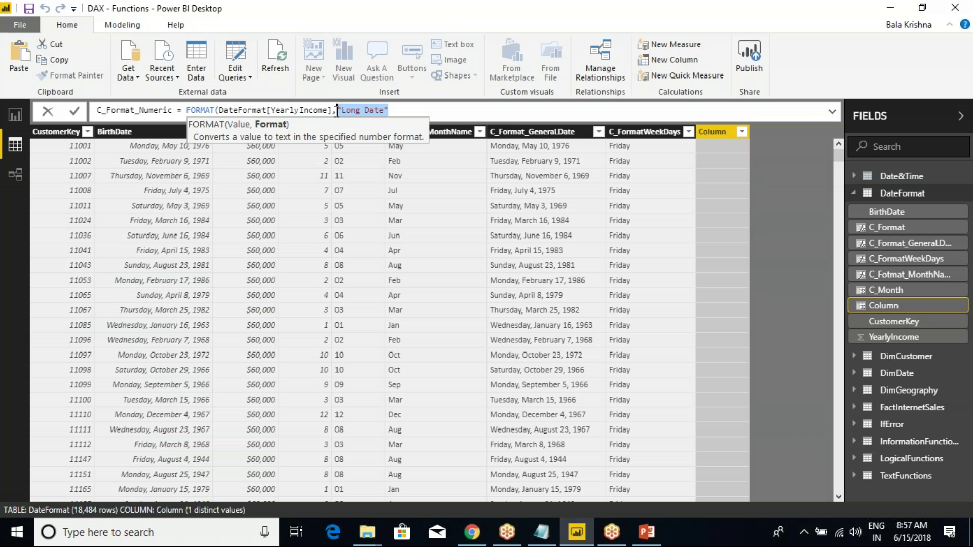
pyautogui.write('"Currency")')
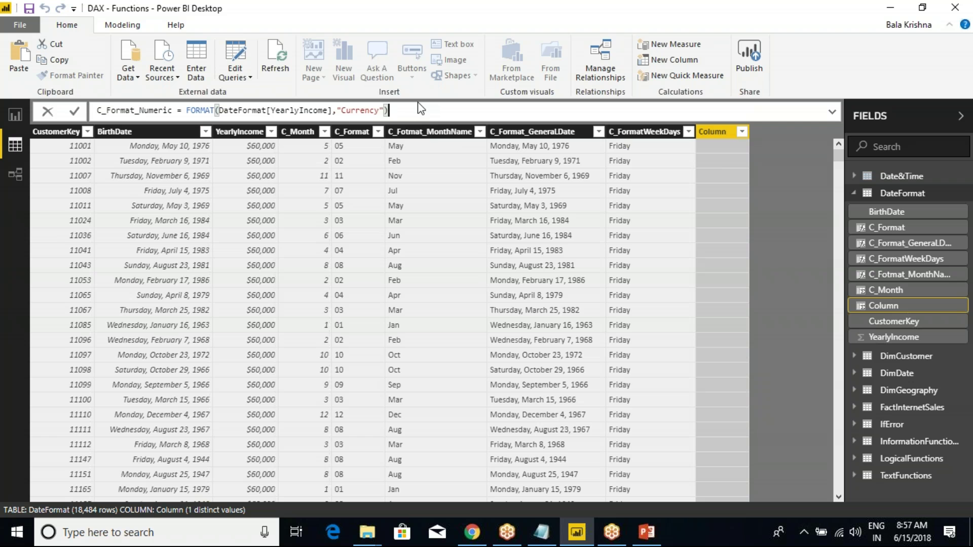
pyautogui.press('Return')
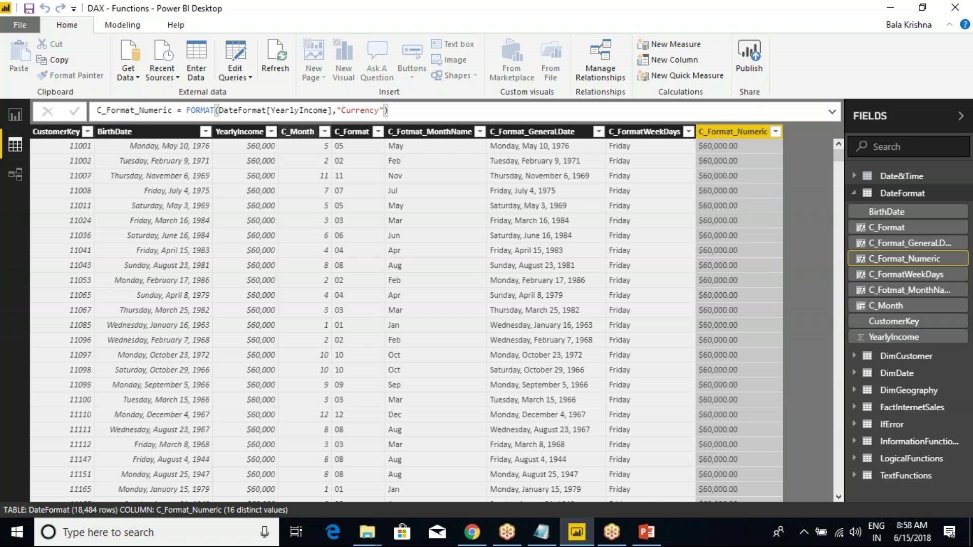
# Step: Copy the "General Number" format name from the documentation in Chrome and return to Power BI
pyautogui.hotkey('alt', 'Tab')
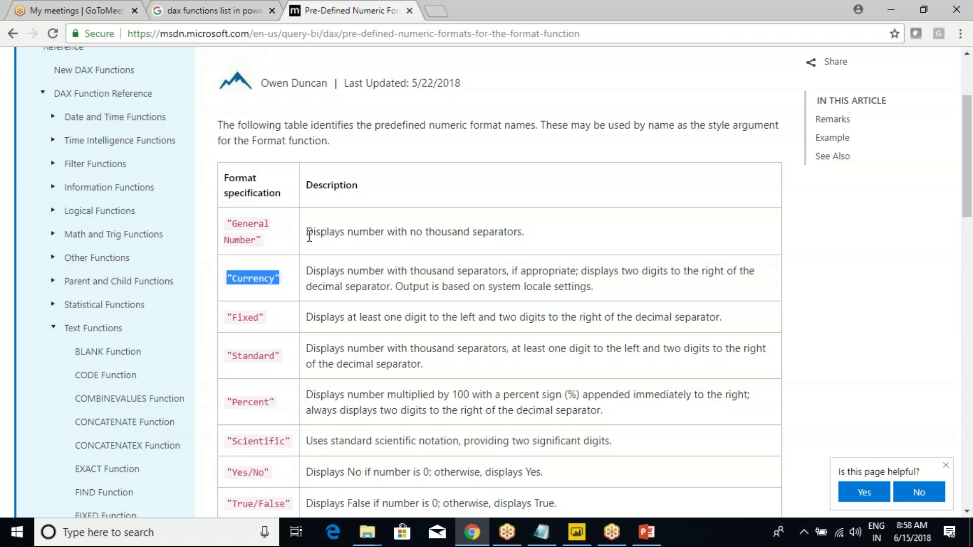
pyautogui.click(250, 237)
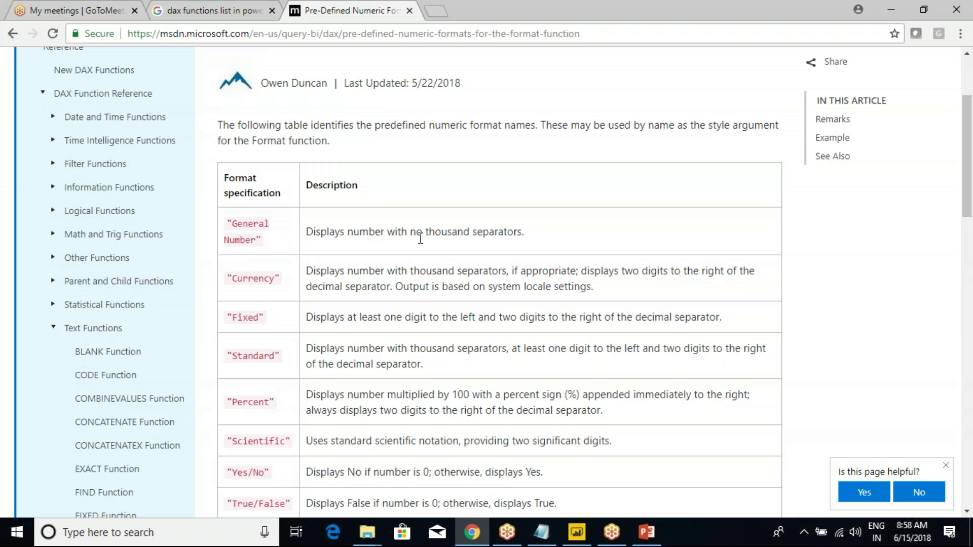
pyautogui.moveTo(228, 223); pyautogui.dragTo(261, 240)
pyautogui.hotkey('ctrl', 'c')
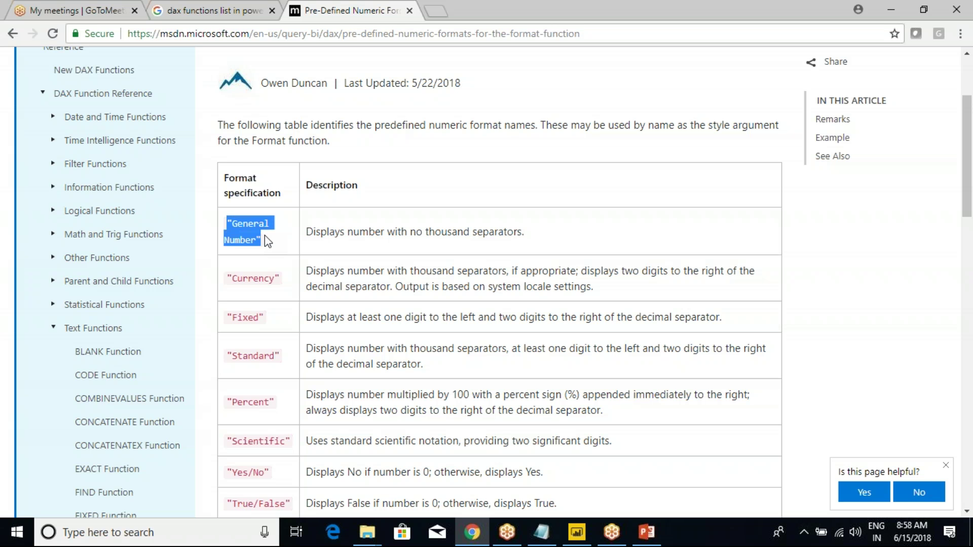
pyautogui.click(264, 235)
pyautogui.hotkey('alt', 'Tab')
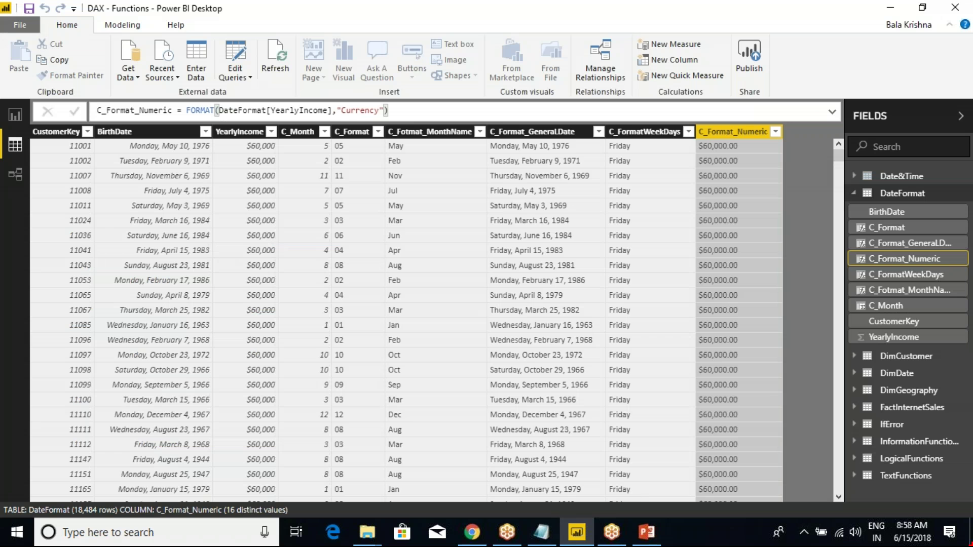
pyautogui.moveTo(278, 219)
pyautogui.mouseDown()
pyautogui.moveTo(280, 251)
pyautogui.moveTo(318, 234)
pyautogui.moveTo(284, 217)
pyautogui.mouseUp()
pyautogui.moveTo(340, 241); pyautogui.dragTo(338, 254)
pyautogui.moveTo(358, 215); pyautogui.dragTo(424, 223)
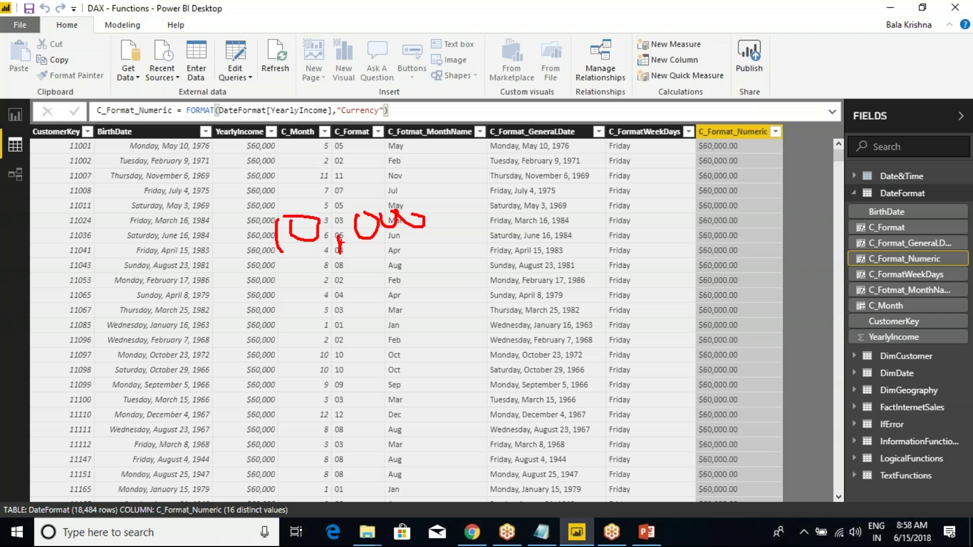
pyautogui.press('Escape')
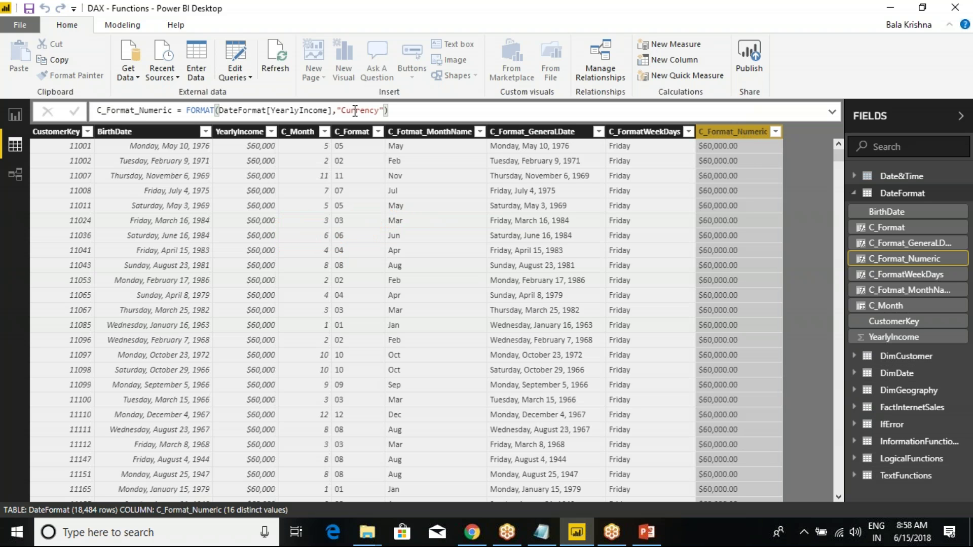
# Step: Change the format string in the C_Format_Numeric formula to "General Number"
pyautogui.moveTo(384, 111); pyautogui.dragTo(338, 110)
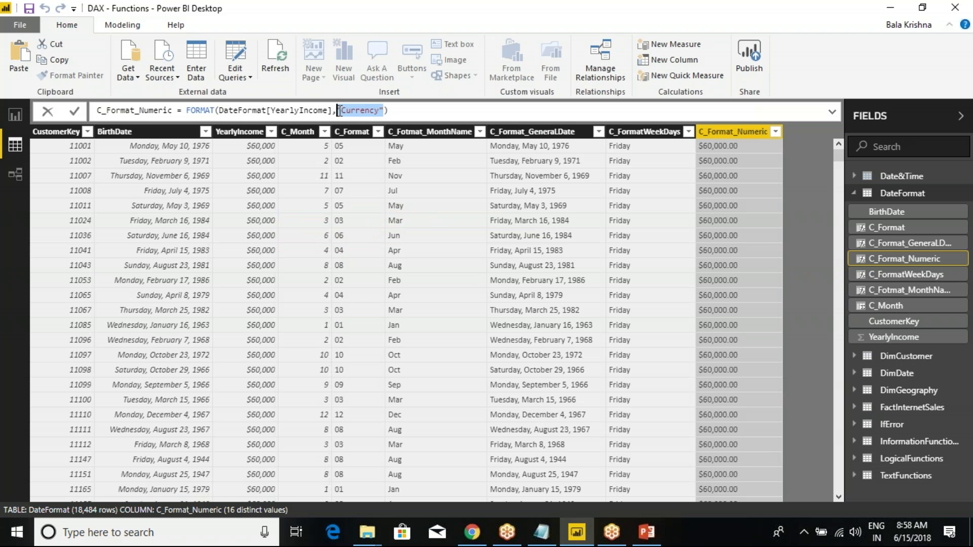
pyautogui.hotkey('ctrl', 'v')
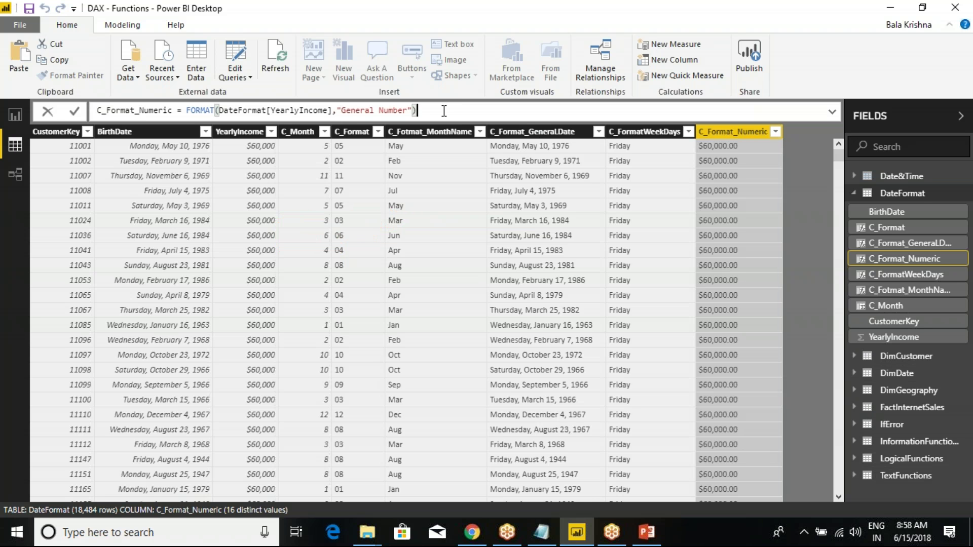
pyautogui.press('Return')
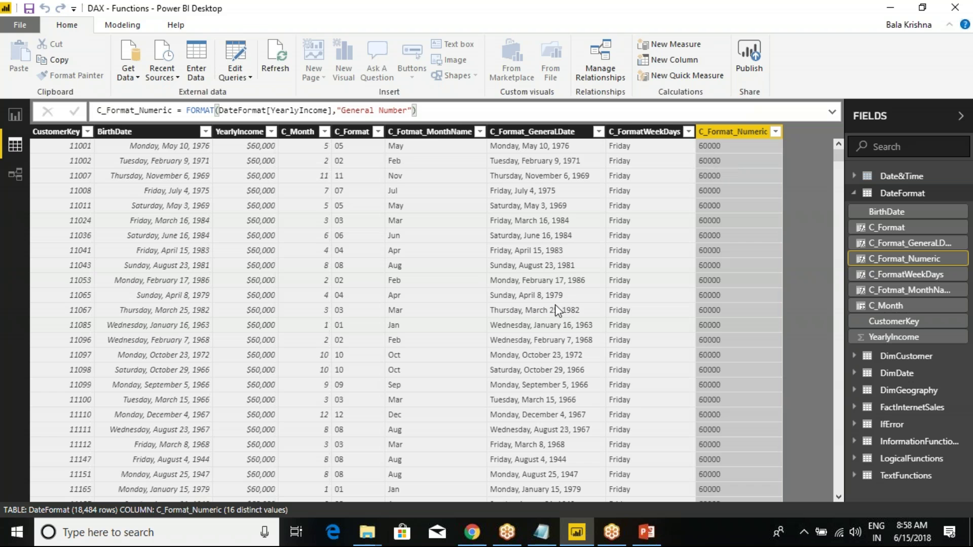
# Step: Switch to Chrome and review the predefined Standard, Percent, Scientific, Yes/No and True/False formats in the FORMAT documentation
pyautogui.click(472, 533)
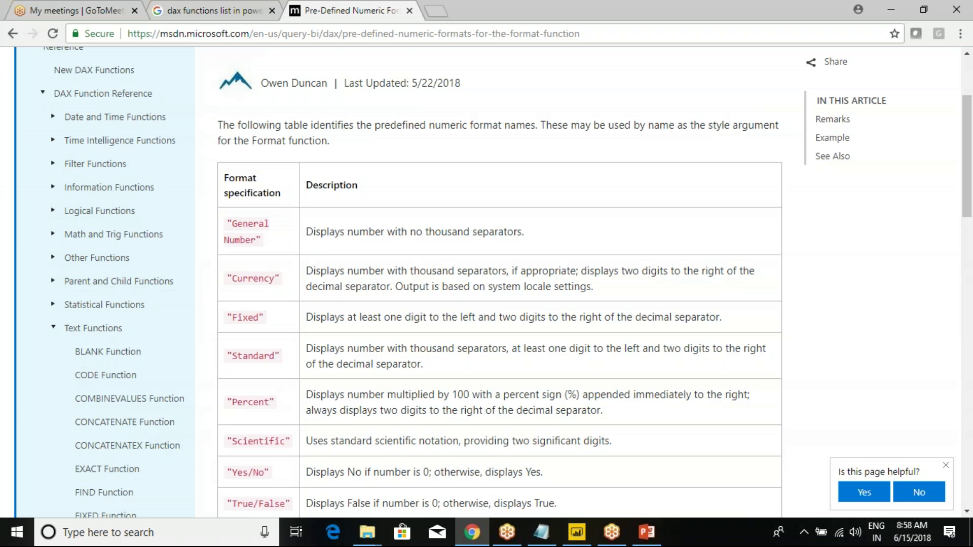
pyautogui.doubleClick(255, 355)
pyautogui.scroll(-3, 255, 355)
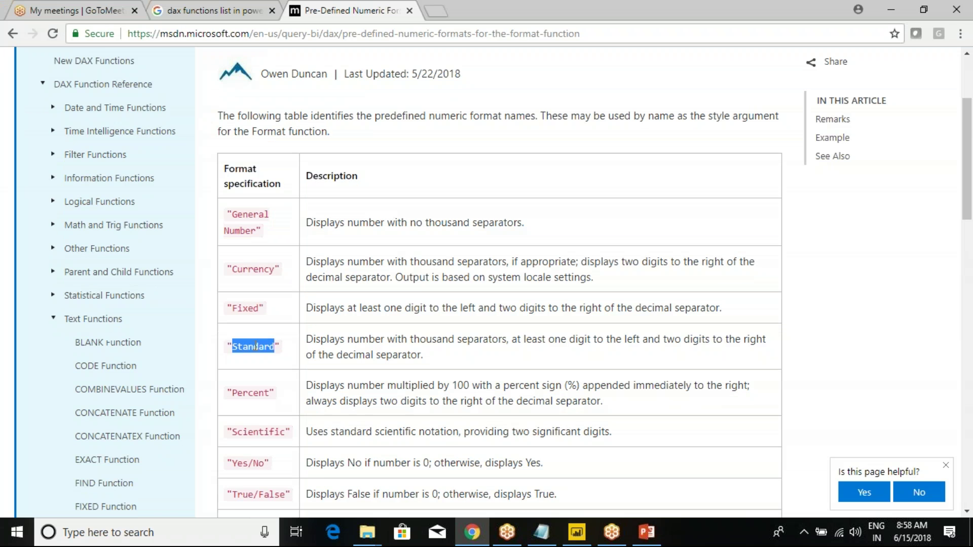
pyautogui.click(244, 254)
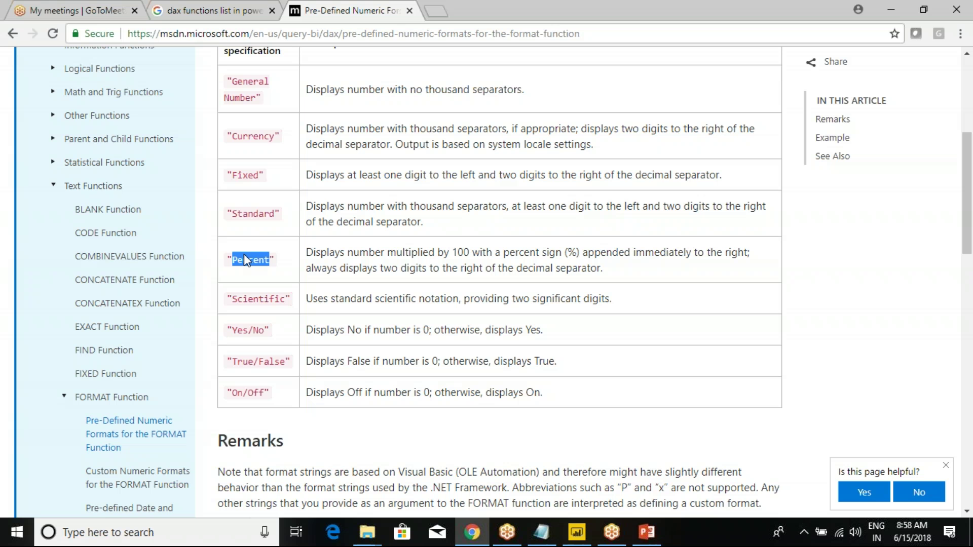
pyautogui.doubleClick(254, 309)
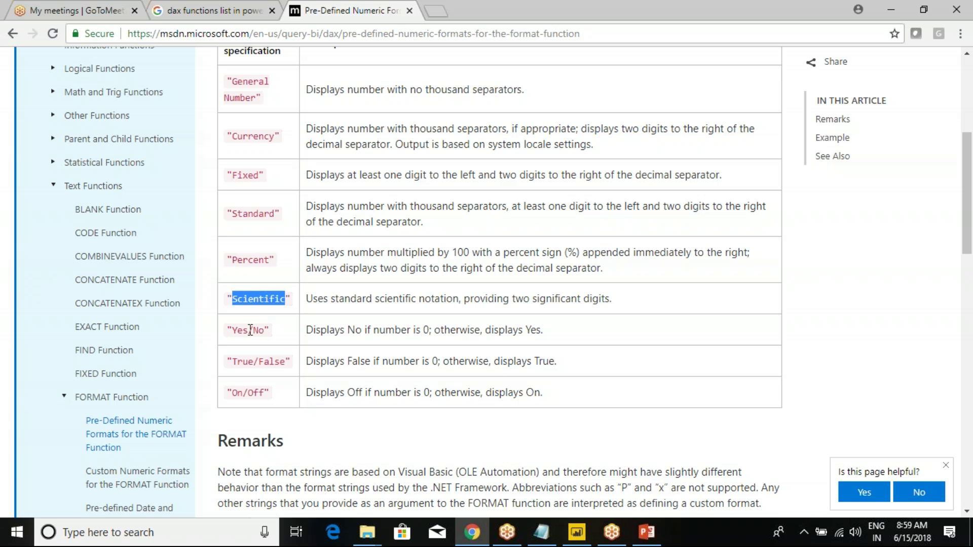
pyautogui.moveTo(233, 332); pyautogui.dragTo(271, 332)
pyautogui.click(272, 332)
pyautogui.moveTo(228, 361); pyautogui.dragTo(262, 363)
pyautogui.click(264, 362)
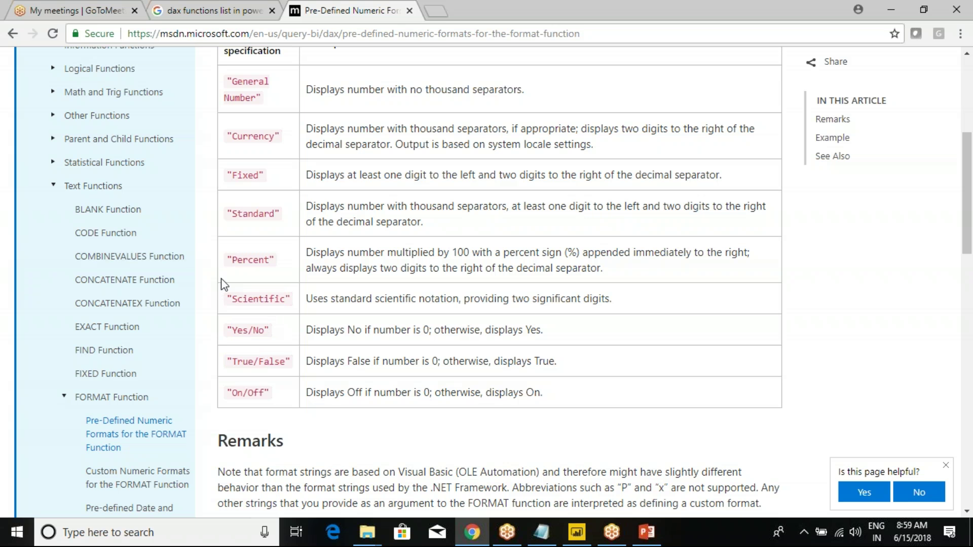
# Step: Copy "Percent" from the documentation and use it as the format string in Power BI's C_Format_Numeric formula
pyautogui.moveTo(227, 259); pyautogui.dragTo(275, 255)
pyautogui.hotkey('ctrl', 'c')
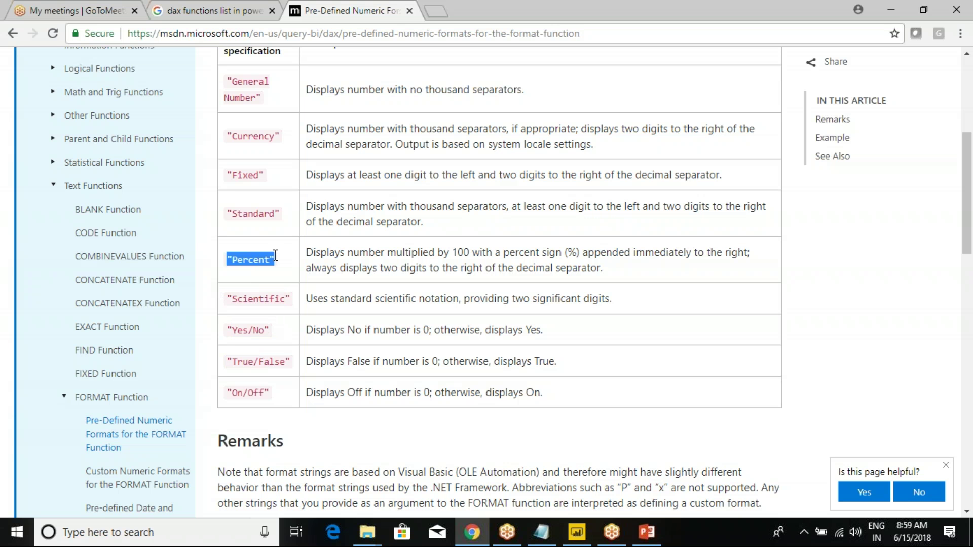
pyautogui.hotkey('alt', 'Tab')
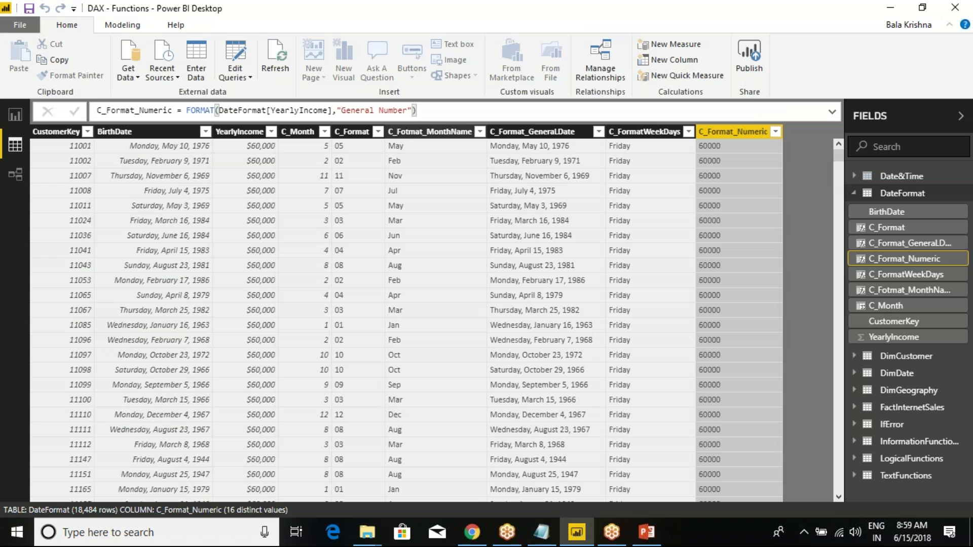
pyautogui.moveTo(416, 111); pyautogui.dragTo(336, 110)
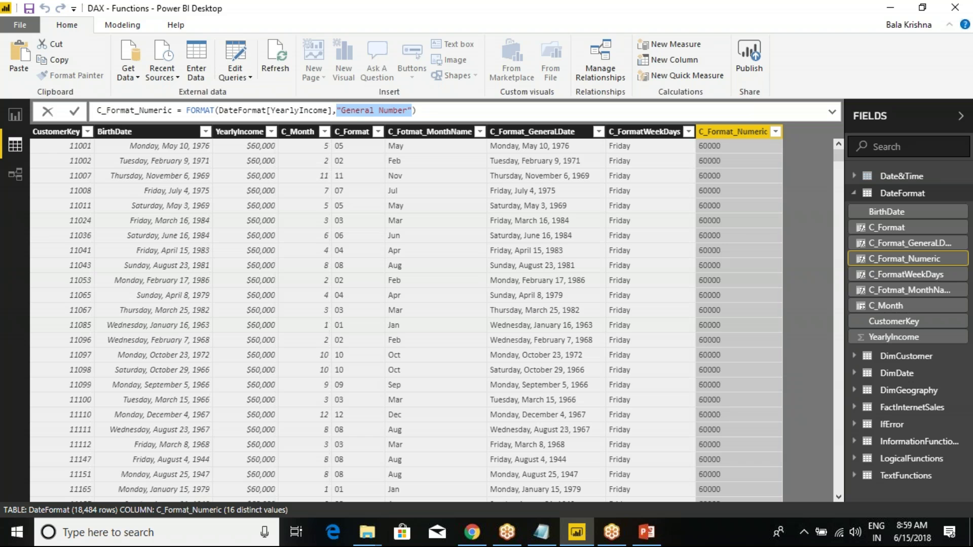
pyautogui.hotkey('ctrl', 'v')
pyautogui.press('Return')
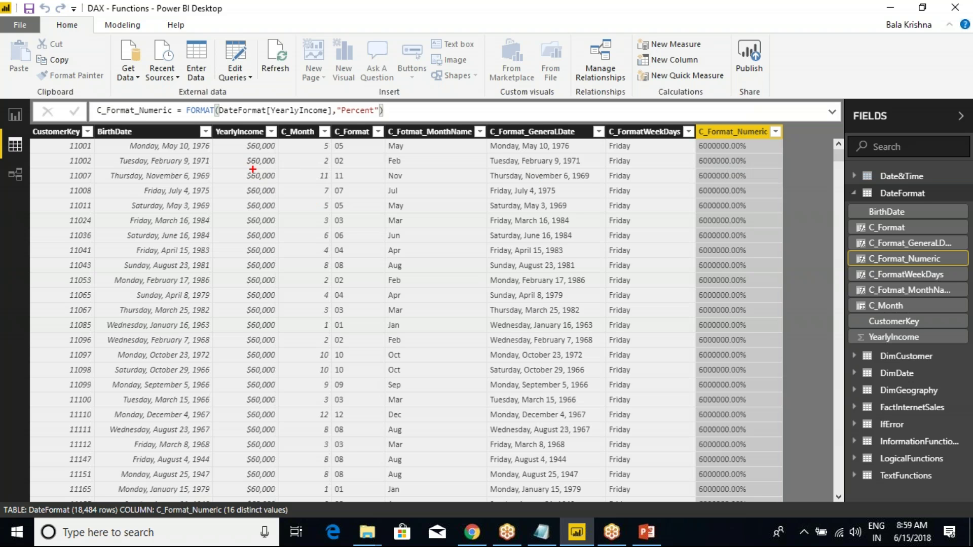
# Step: Mark the first row's YearlyIncome and C_Format_Numeric values on screen for comparison and clear the markings
pyautogui.moveTo(249, 151); pyautogui.dragTo(278, 148)
pyautogui.moveTo(691, 152); pyautogui.dragTo(733, 151)
pyautogui.moveTo(713, 151); pyautogui.dragTo(707, 161)
pyautogui.press('Escape')
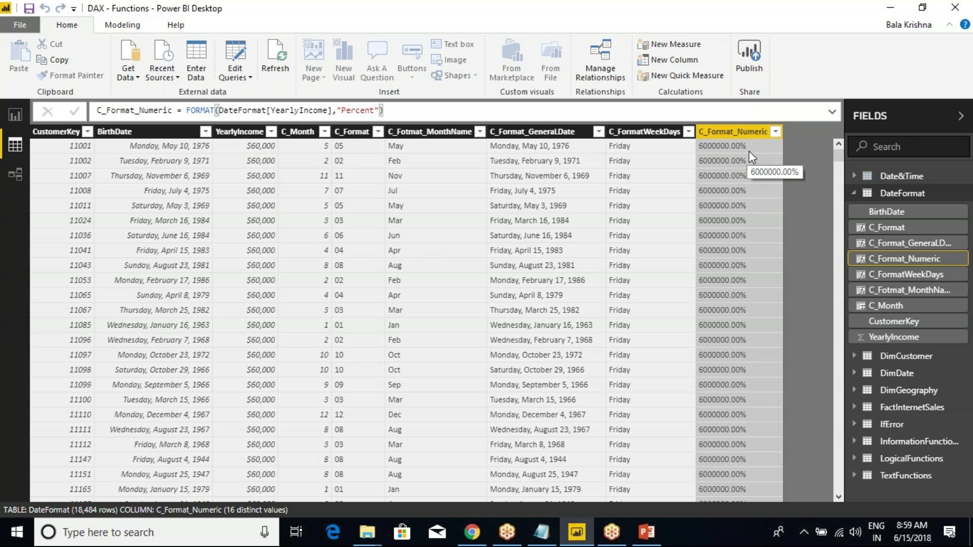
# Step: Switch to Chrome and examine the Remarks and Example sections of the predefined numeric formats page
pyautogui.hotkey('alt', 'Tab')
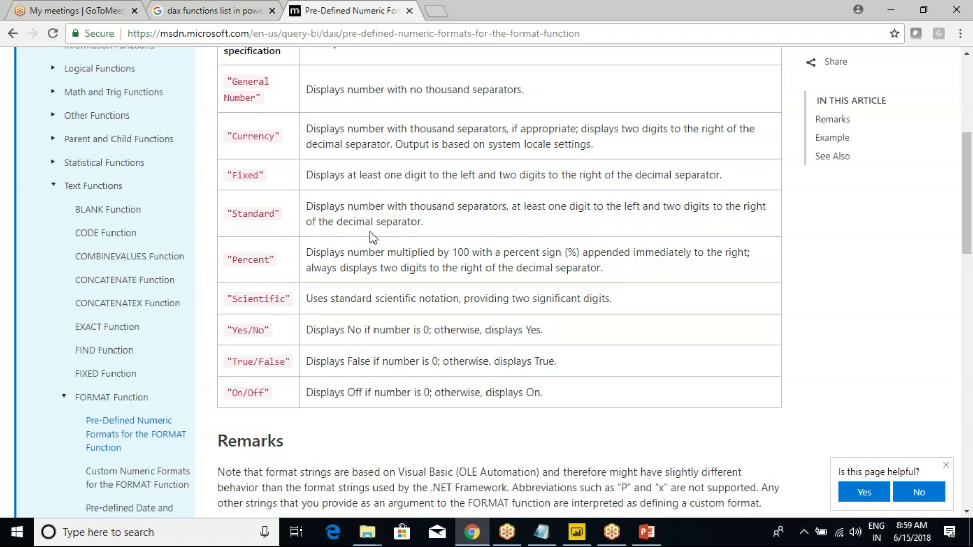
pyautogui.scroll(-7, 370, 232)
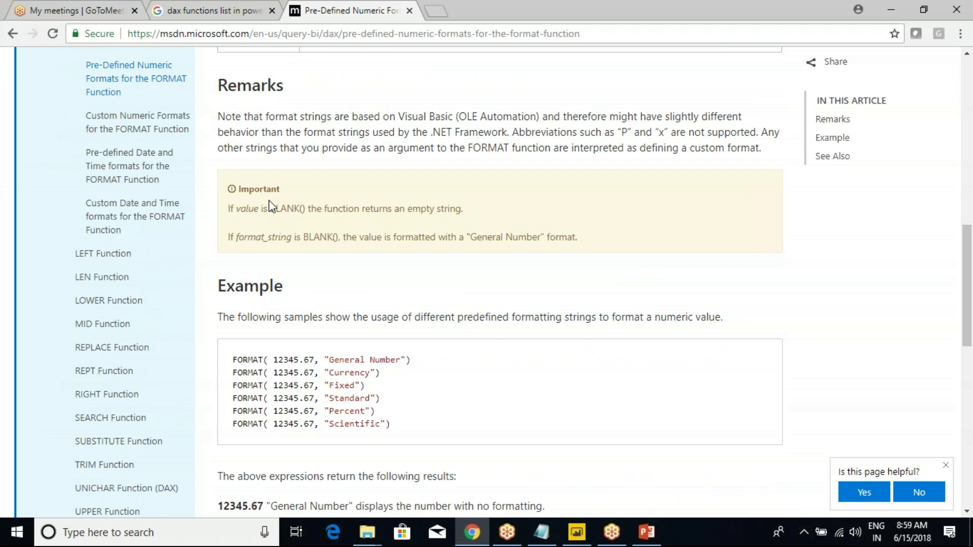
pyautogui.scroll(-2, 270, 206)
pyautogui.scroll(3, 144, 188)
pyautogui.scroll(-3, 330, 217)
pyautogui.moveTo(278, 195); pyautogui.dragTo(245, 144)
pyautogui.scroll(-5, 315, 269)
pyautogui.scroll(10, 153, 216)
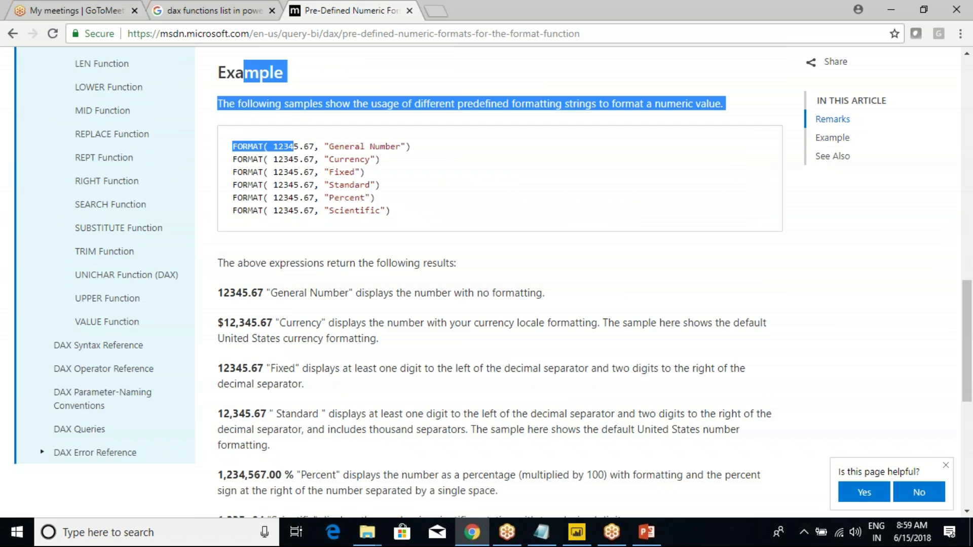
# Step: Open the Custom Numeric Formats for the FORMAT Function page and examine the None, 0, #, dot and % specifications
pyautogui.click(135, 264)
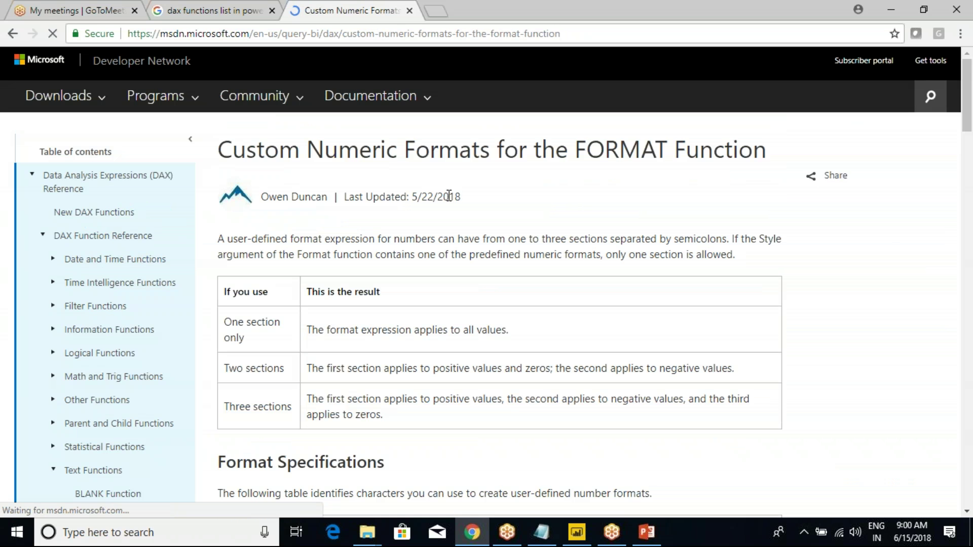
pyautogui.scroll(-5, 410, 228)
pyautogui.scroll(-3, 410, 228)
pyautogui.moveTo(232, 306); pyautogui.dragTo(268, 325)
pyautogui.click(269, 327)
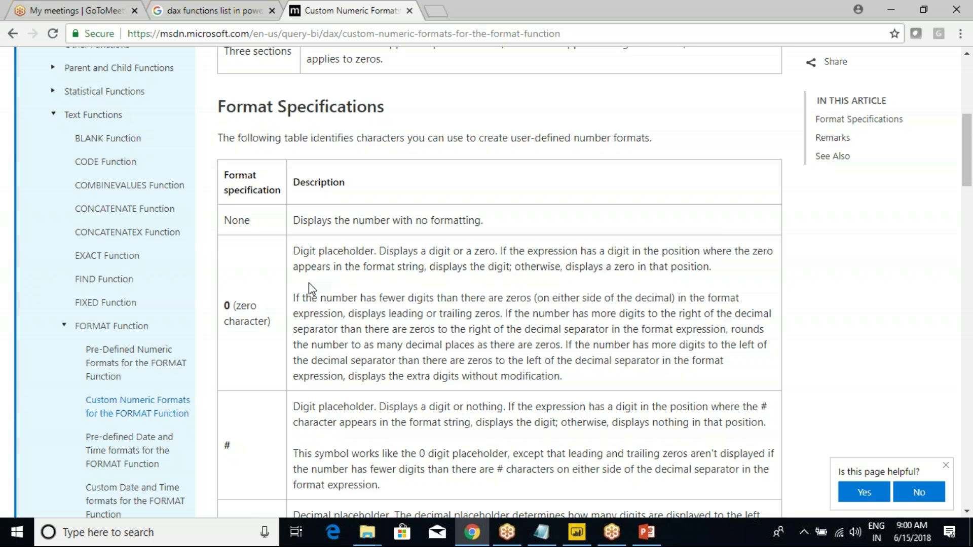
pyautogui.doubleClick(246, 221)
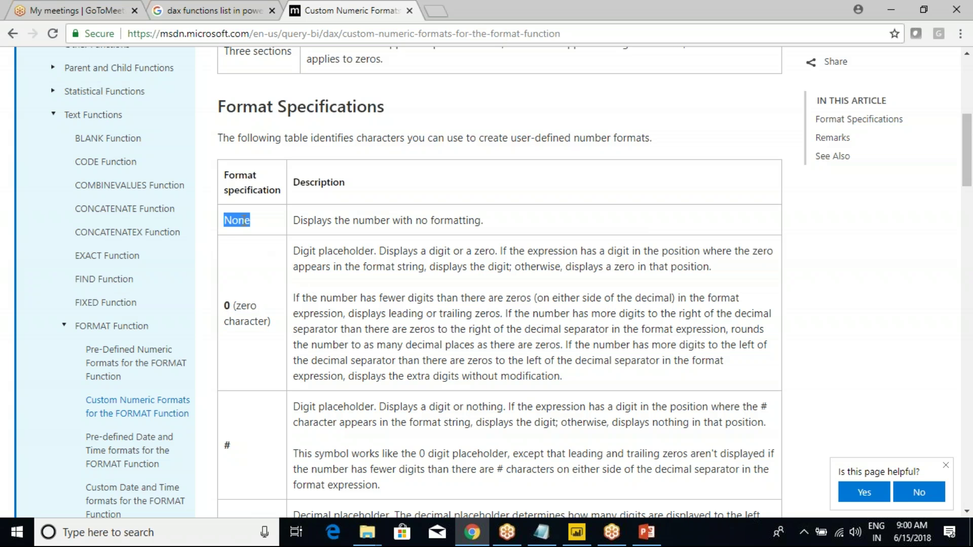
pyautogui.scroll(-2, 321, 242)
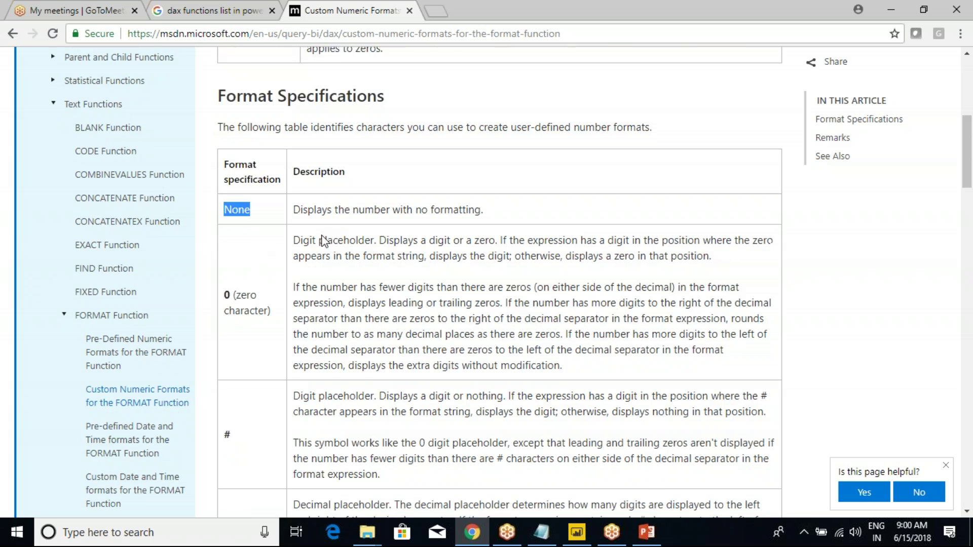
pyautogui.scroll(-6, 224, 173)
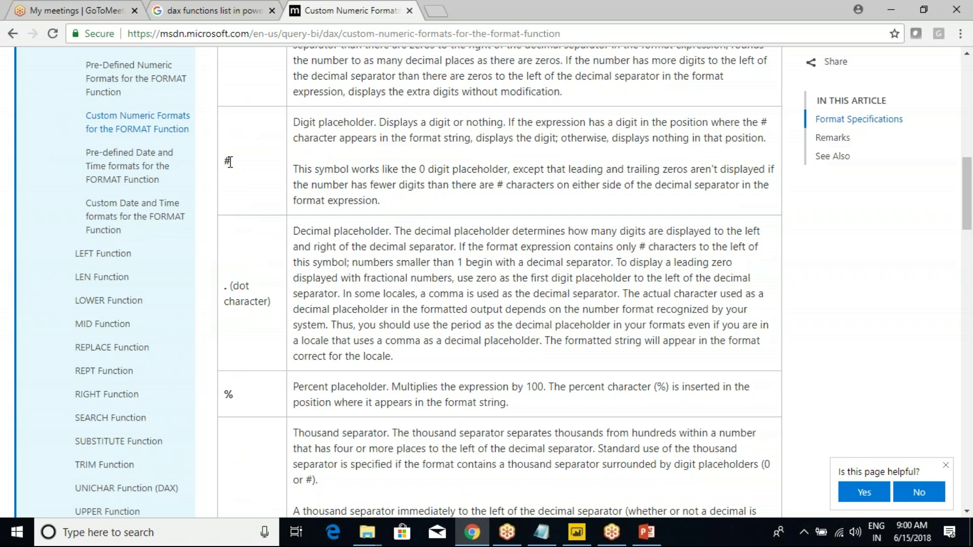
pyautogui.moveTo(226, 285); pyautogui.dragTo(247, 306)
pyautogui.click(248, 399)
pyautogui.doubleClick(229, 394)
pyautogui.scroll(-7, 284, 284)
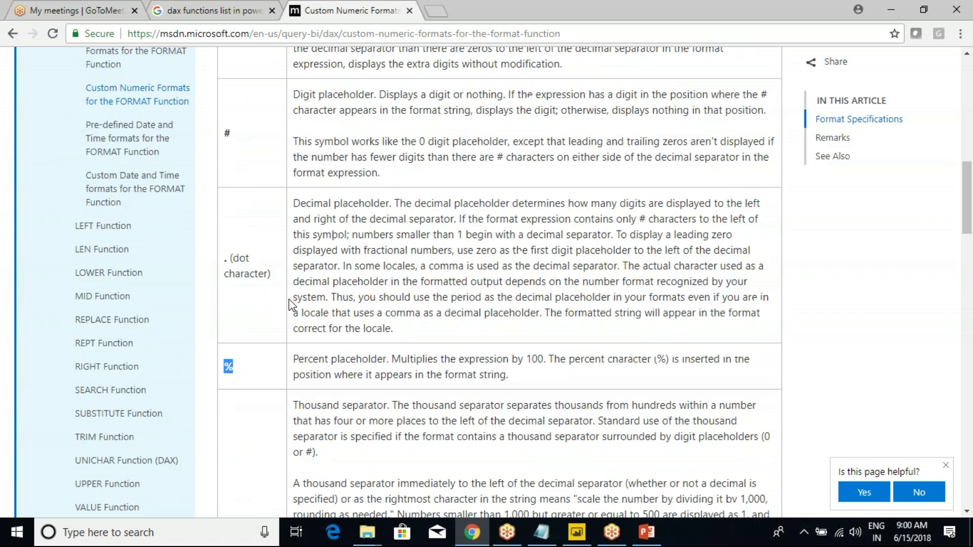
# Step: Examine the comma character's thousand separator description and its example format strings for 100 million
pyautogui.moveTo(227, 285); pyautogui.dragTo(283, 317)
pyautogui.click(335, 297)
pyautogui.moveTo(309, 248); pyautogui.dragTo(577, 245)
pyautogui.click(577, 245)
pyautogui.scroll(-4, 403, 261)
pyautogui.moveTo(295, 195); pyautogui.dragTo(361, 208)
pyautogui.click(361, 208)
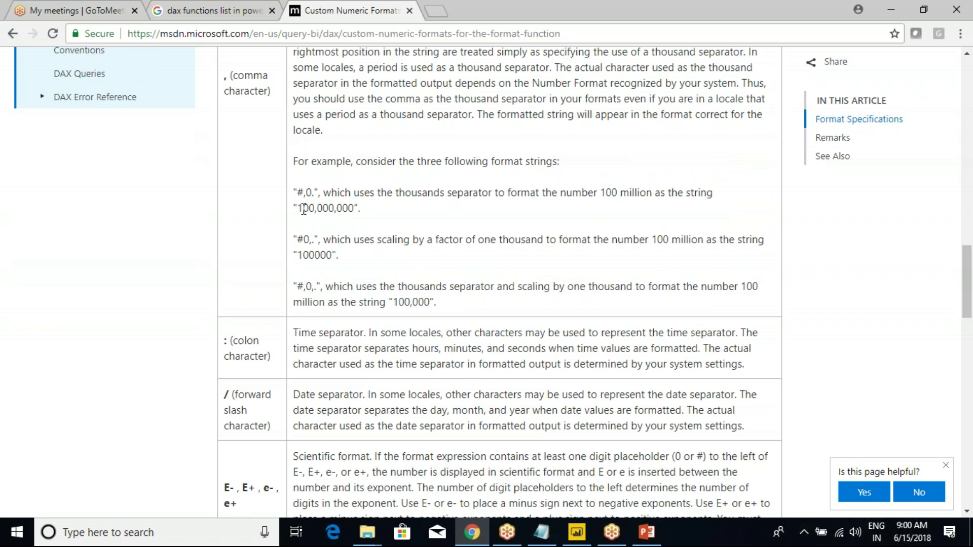
pyautogui.moveTo(298, 209); pyautogui.dragTo(360, 208)
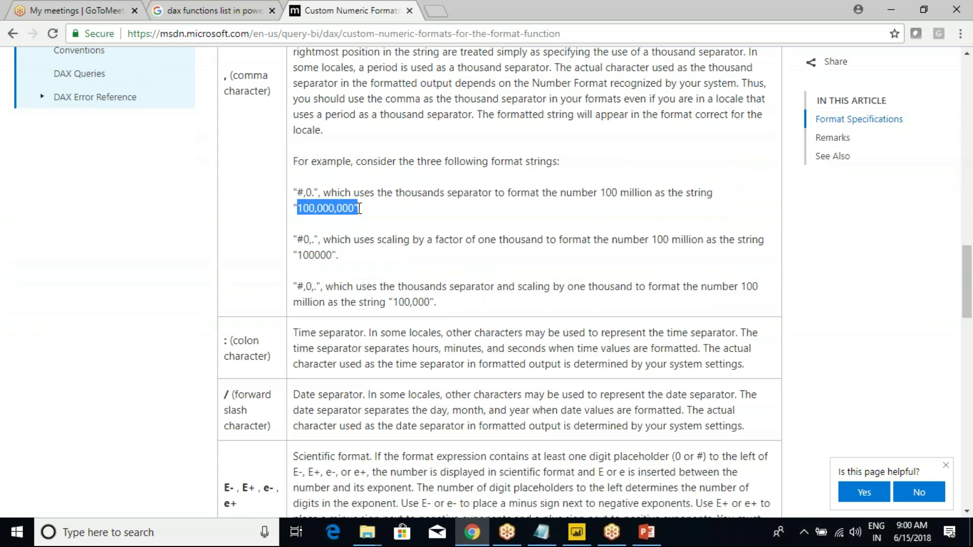
pyautogui.moveTo(293, 255); pyautogui.dragTo(339, 256)
# Step: Examine the sample format expressions table, focusing on how styles 0 and 0.00 format the value 5
pyautogui.scroll(-10, 349, 311)
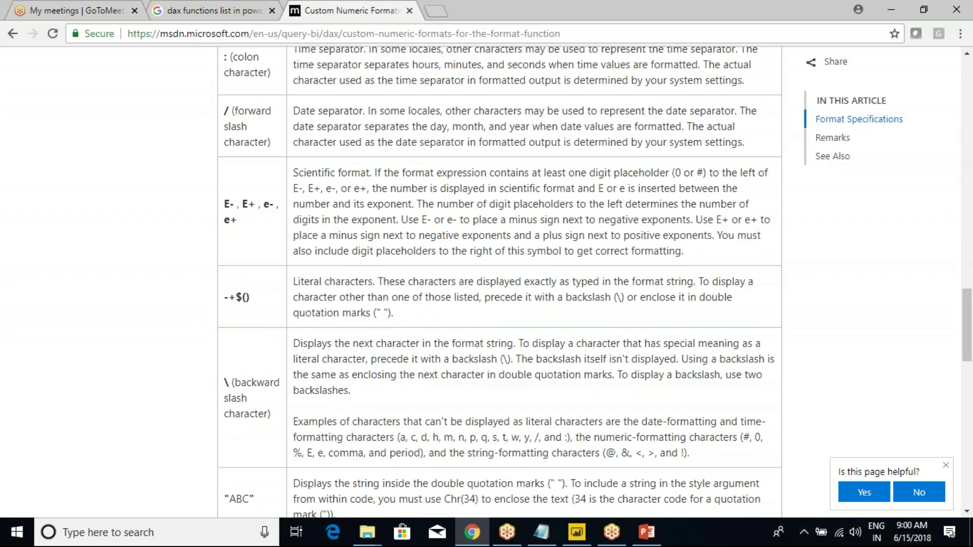
pyautogui.scroll(-6, 482, 252)
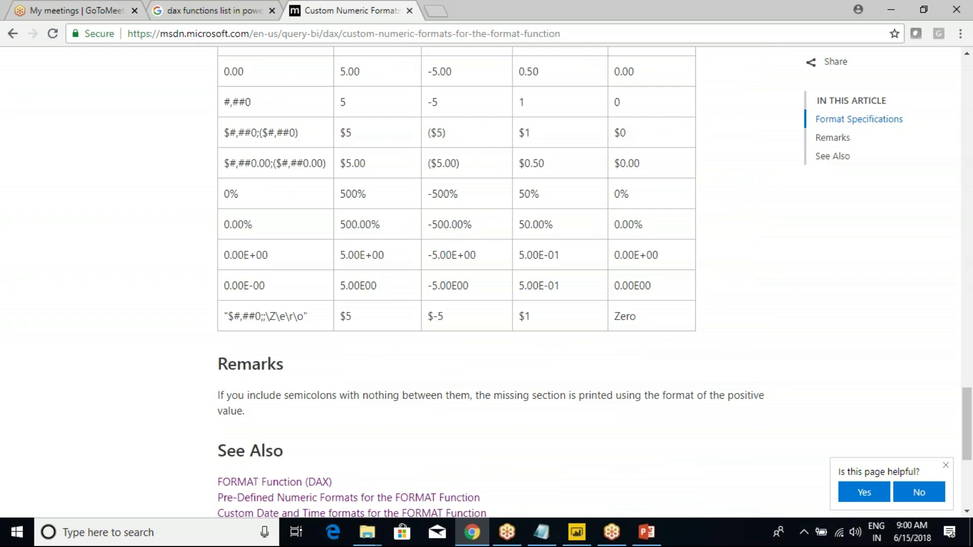
pyautogui.scroll(4, 354, 301)
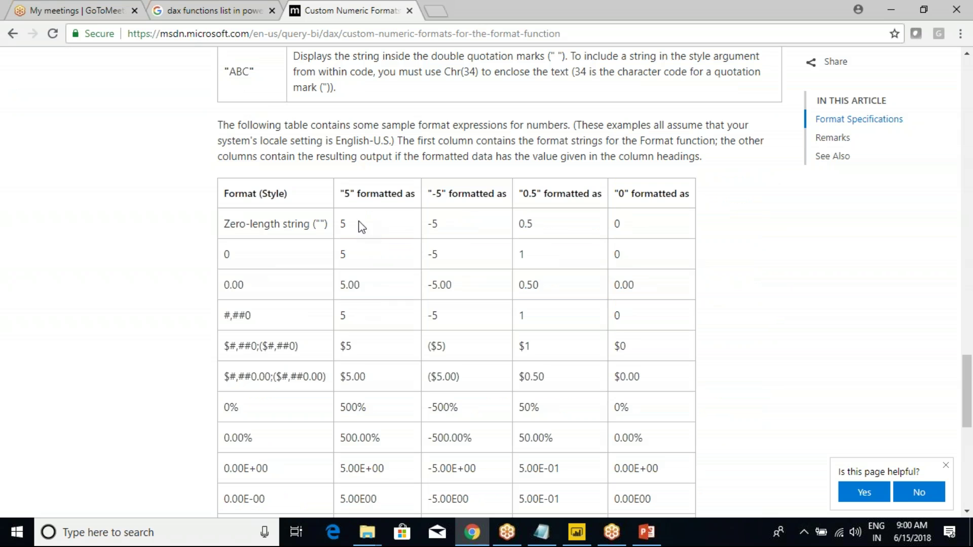
pyautogui.moveTo(345, 191); pyautogui.dragTo(343, 193)
pyautogui.click(227, 255)
pyautogui.moveTo(340, 254); pyautogui.dragTo(345, 255)
pyautogui.moveTo(222, 285); pyautogui.dragTo(357, 282)
pyautogui.click(358, 282)
# Step: Switch to Power BI and add a calculated column to DateFormat, starting its formula with C_format_Num1 = FORMAT(5
pyautogui.hotkey('alt', 'Tab')
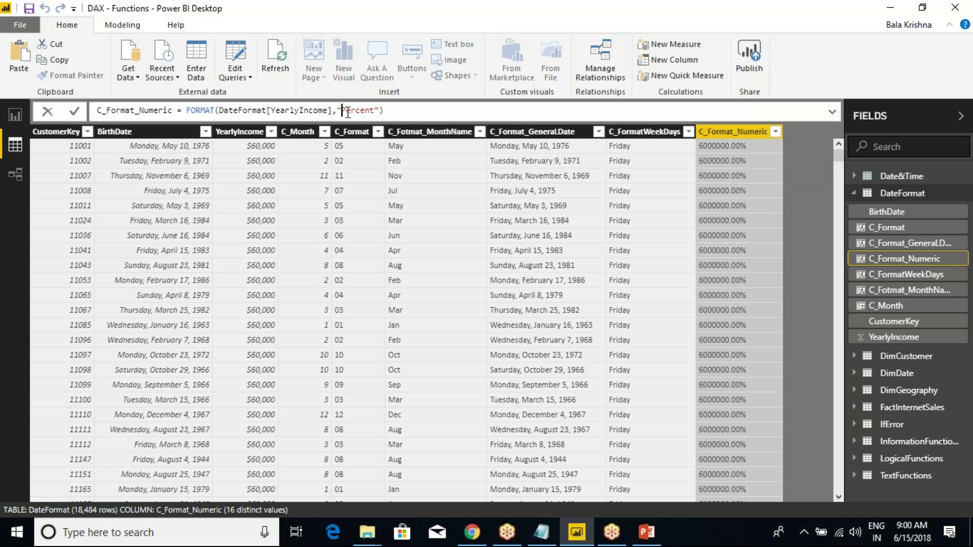
pyautogui.rightClick(730, 135)
pyautogui.click(772, 281)
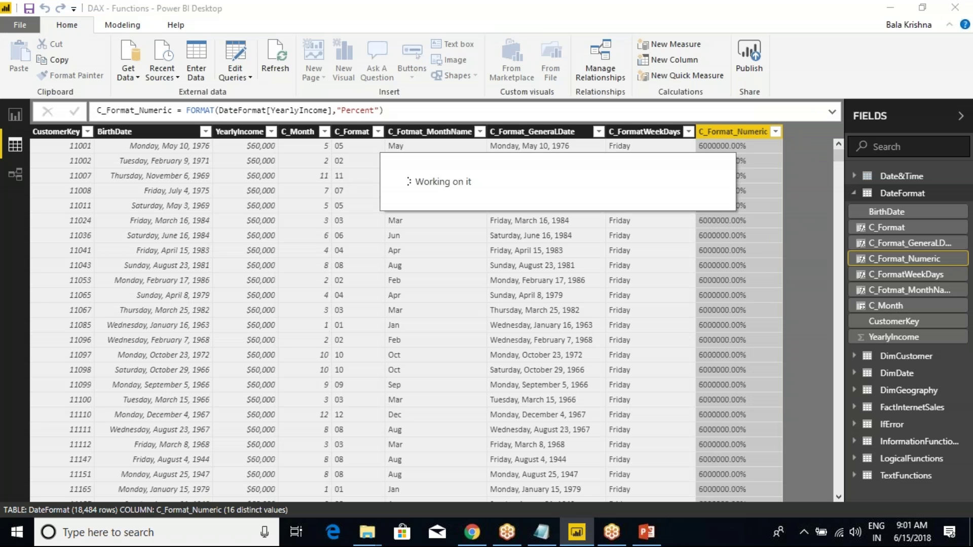
pyautogui.write('C_format_Num1 = forma')
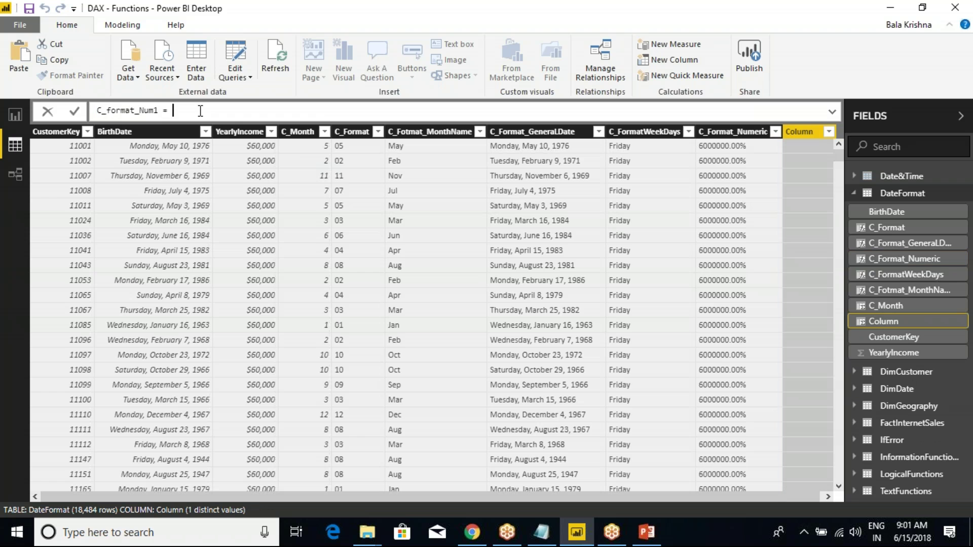
pyautogui.press('BackSpace')
pyautogui.press('BackSpace')
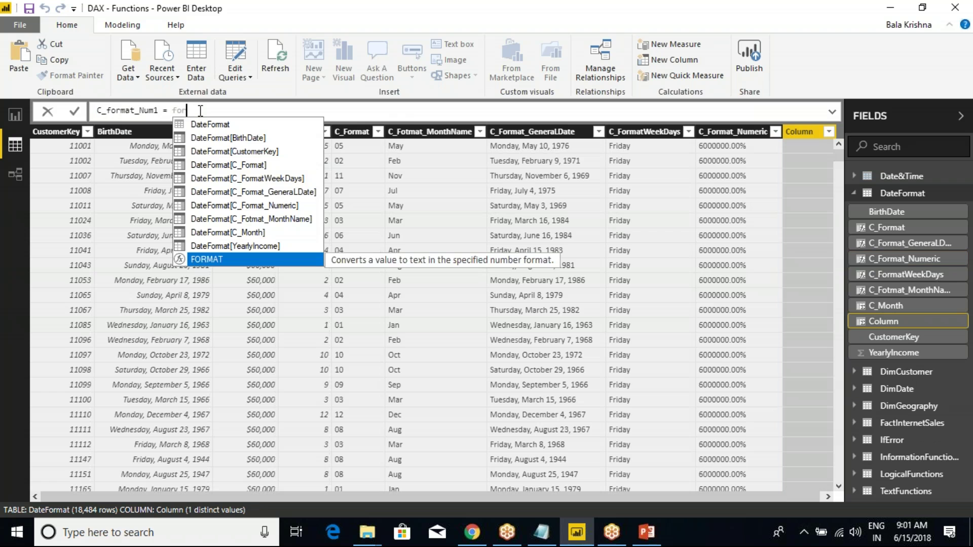
pyautogui.press('Tab')
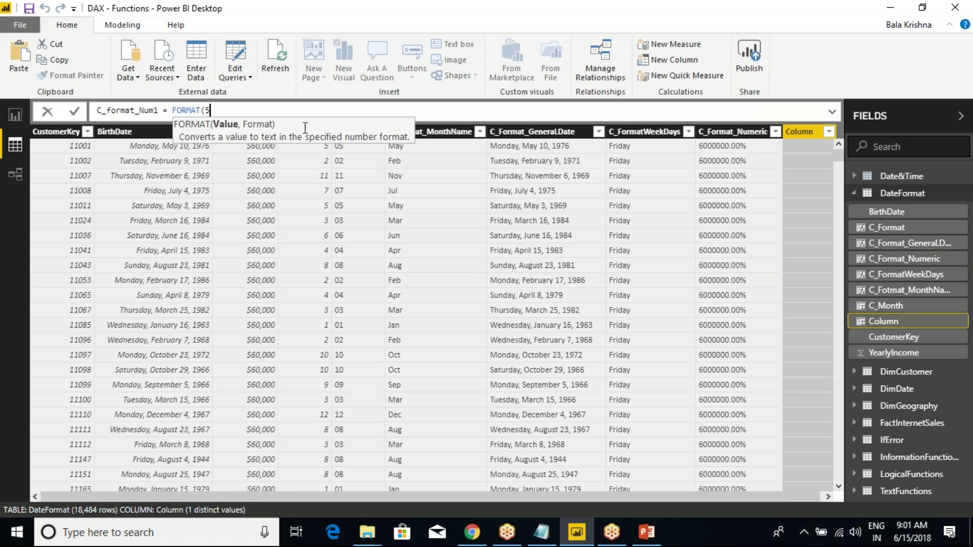
# Step: Check the sample value 5 in the Chrome documentation, then complete Power BI's C_format_Num1 formula with an empty format string "" and commit it
pyautogui.hotkey('alt', 'Tab')
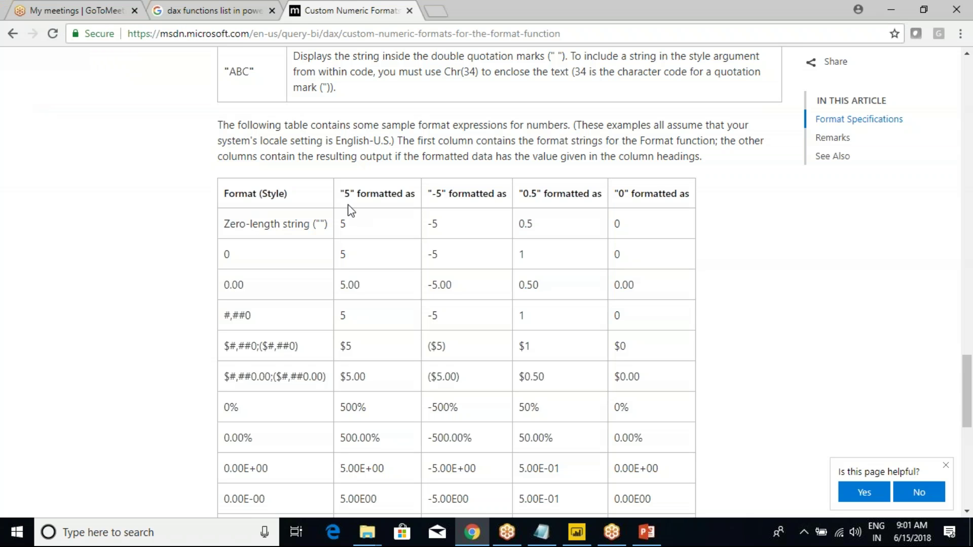
pyautogui.moveTo(340, 195); pyautogui.dragTo(358, 194)
pyautogui.hotkey('alt', 'Tab')
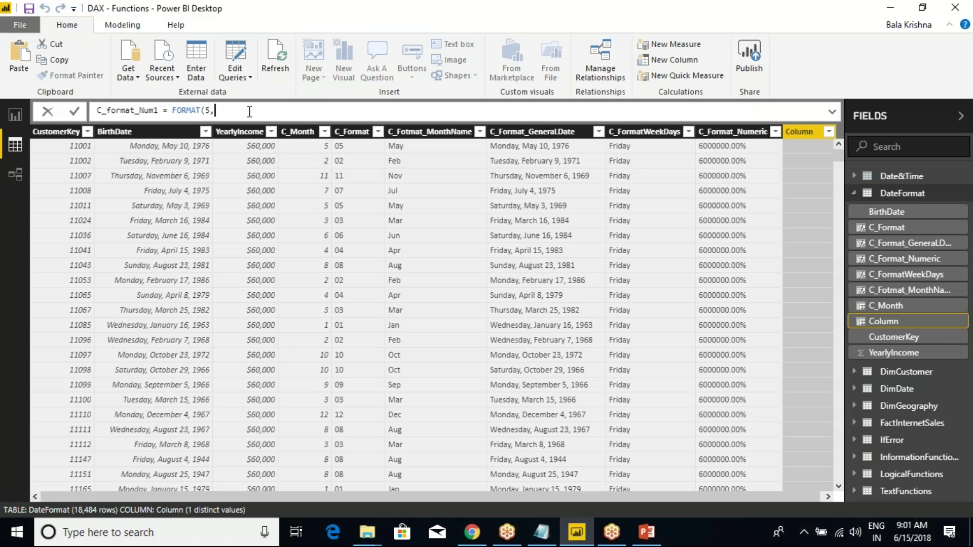
pyautogui.write('"")')
pyautogui.press('Return')
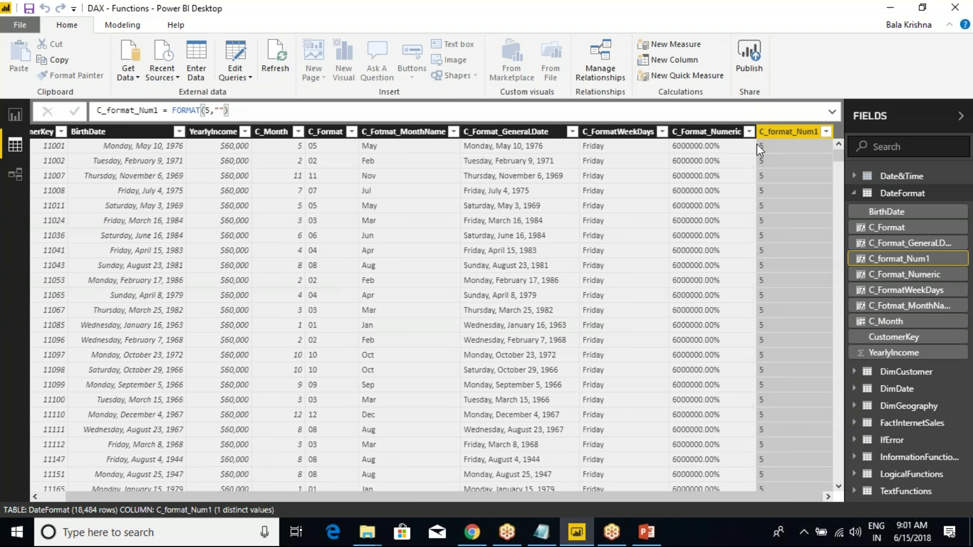
# Step: Replace the empty format string in the C_format_Num1 formula with 0 and commit it
pyautogui.click(225, 111)
pyautogui.press('BackSpace')
pyautogui.press('BackSpace')
pyautogui.write('0')
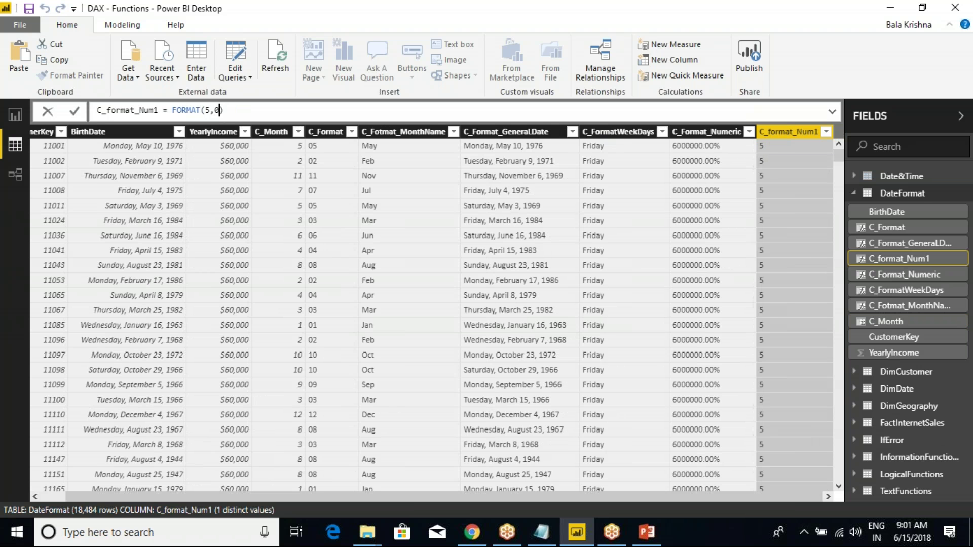
pyautogui.press('Return')
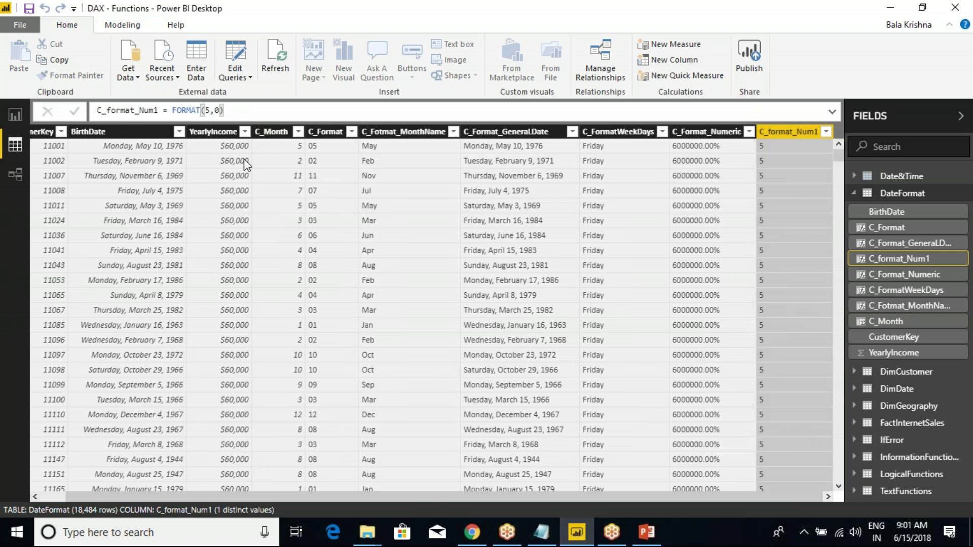
# Step: Extend the format argument in the C_format_Num1 formula to 0.00, commit it and check the resulting column
pyautogui.click(221, 111)
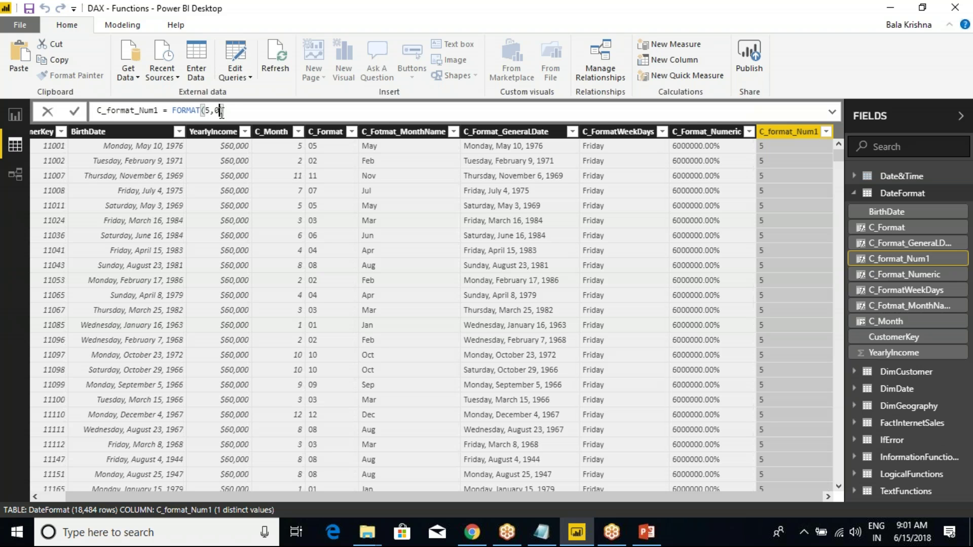
pyautogui.write('.00')
pyautogui.press('Return')
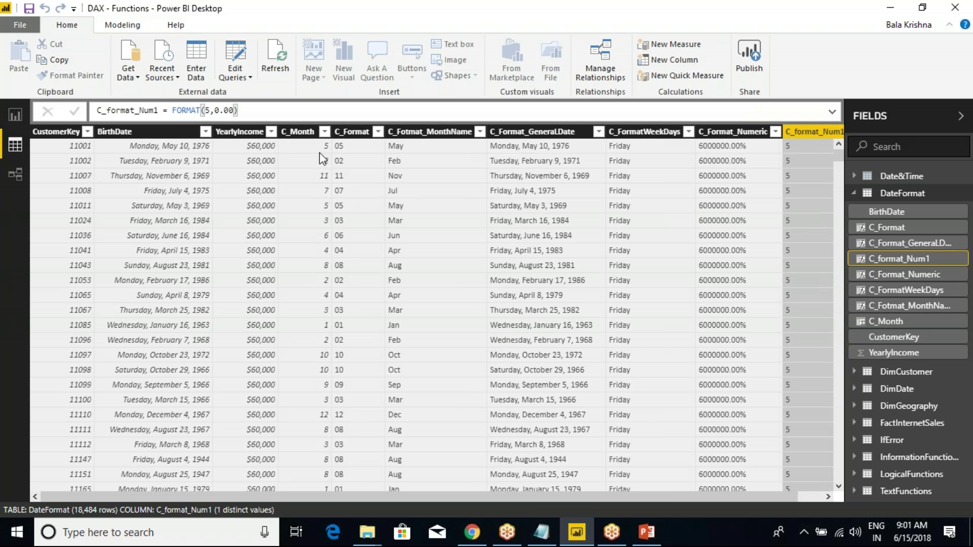
pyautogui.click(75, 111)
pyautogui.moveTo(638, 495); pyautogui.dragTo(765, 494)
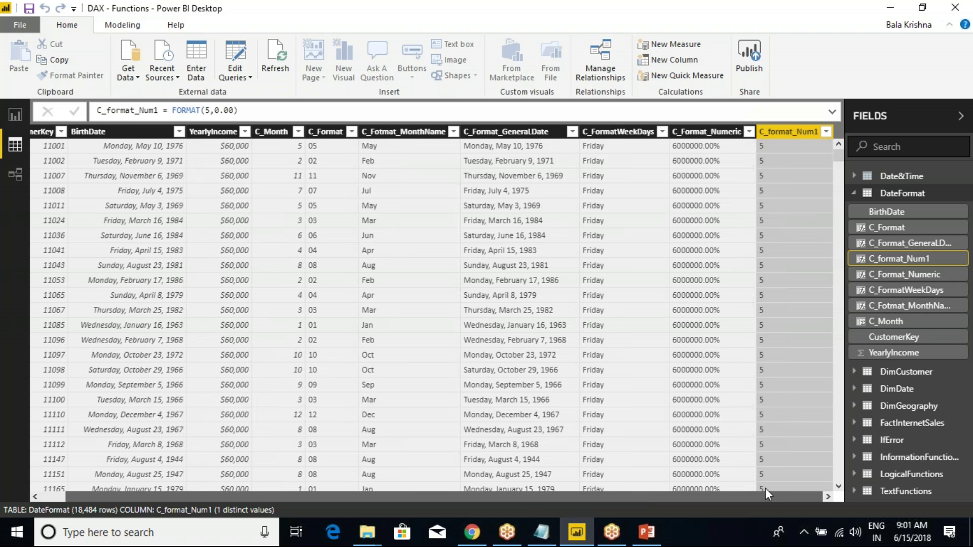
# Step: Check the 0.00 style in the Chrome documentation, then enclose 0.00 in double quotes in Power BI's C_format_Num1 formula and commit it
pyautogui.hotkey('alt', 'Tab')
pyautogui.moveTo(224, 285); pyautogui.dragTo(244, 285)
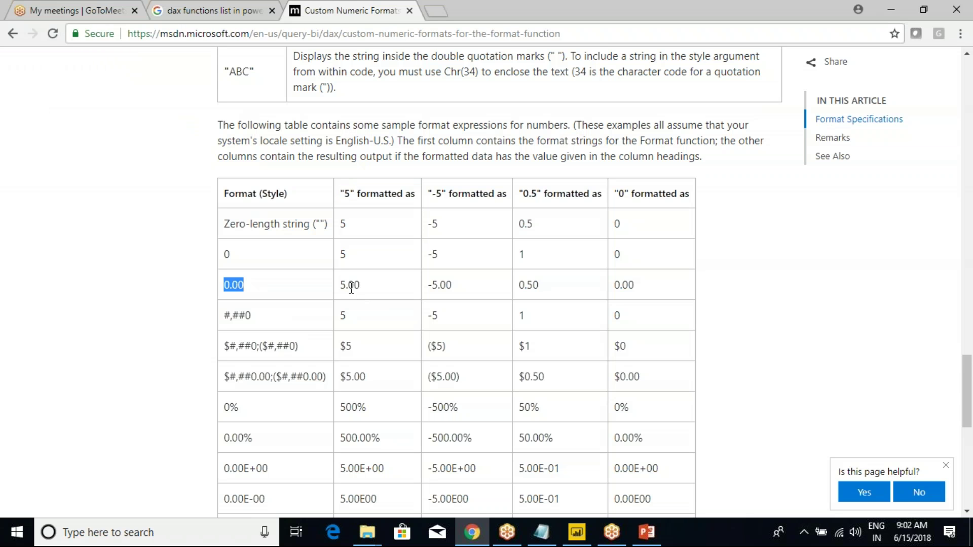
pyautogui.hotkey('alt', 'Tab')
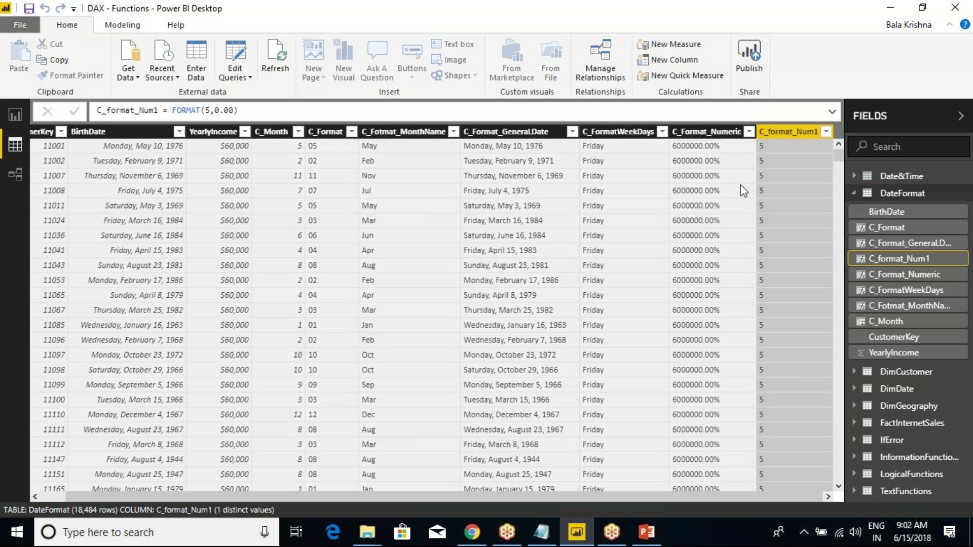
pyautogui.hotkey('alt', 'Tab')
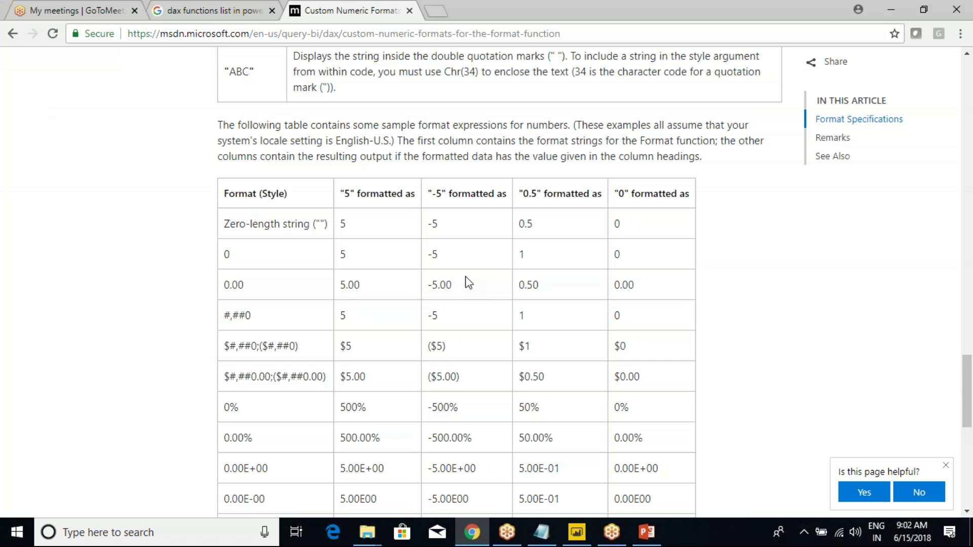
pyautogui.hotkey('alt', 'Tab')
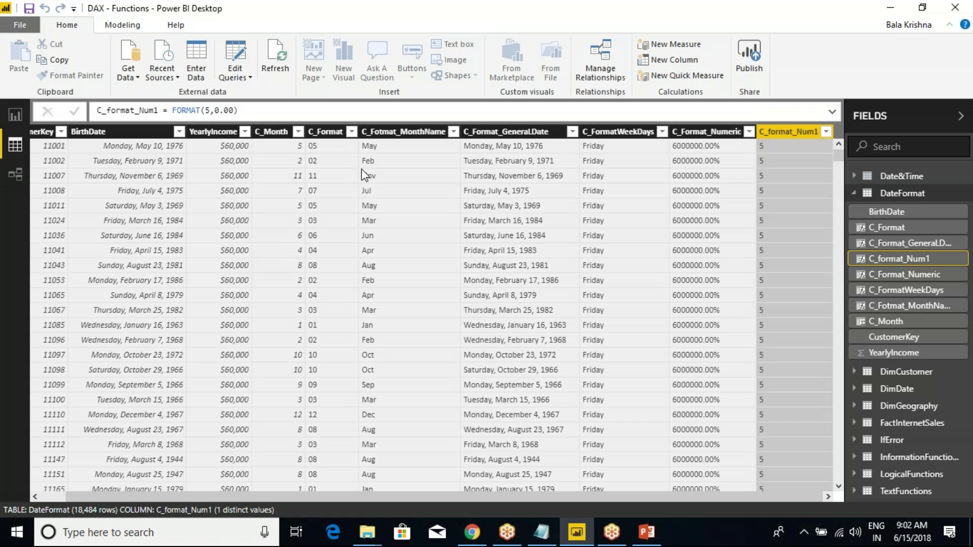
pyautogui.write('"')
pyautogui.press('Left')
pyautogui.press('Left')
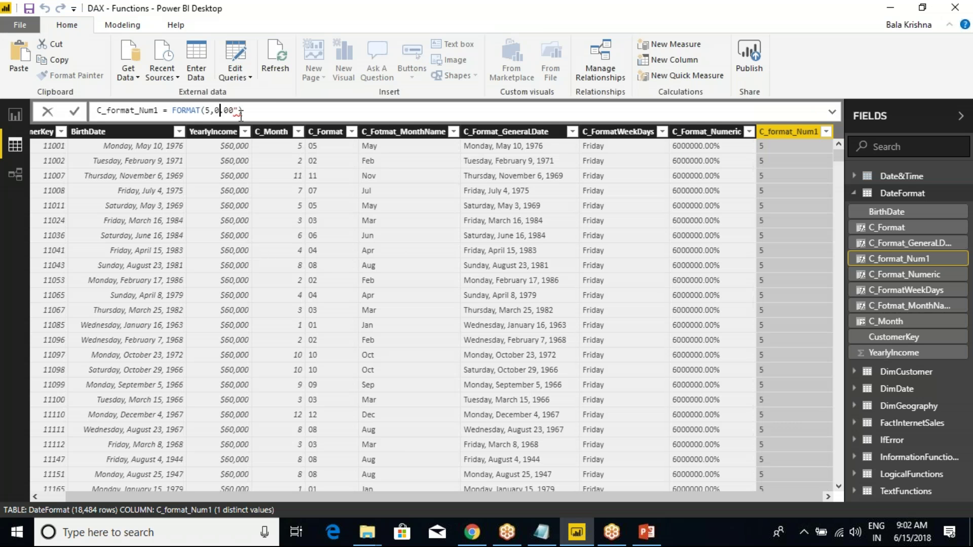
pyautogui.press('Left')
pyautogui.press('Left')
pyautogui.press('Left')
pyautogui.write('"')
pyautogui.press('Return')
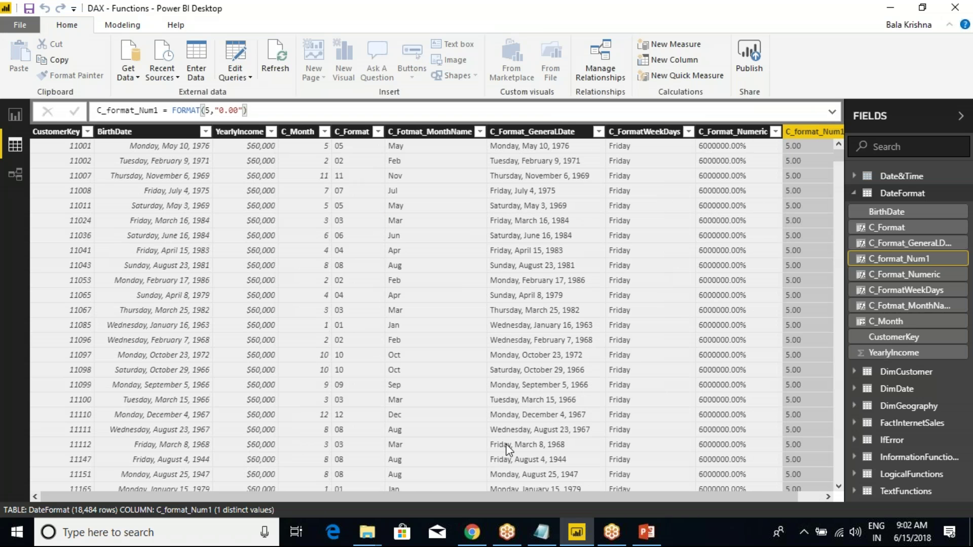
pyautogui.moveTo(464, 498); pyautogui.dragTo(664, 482)
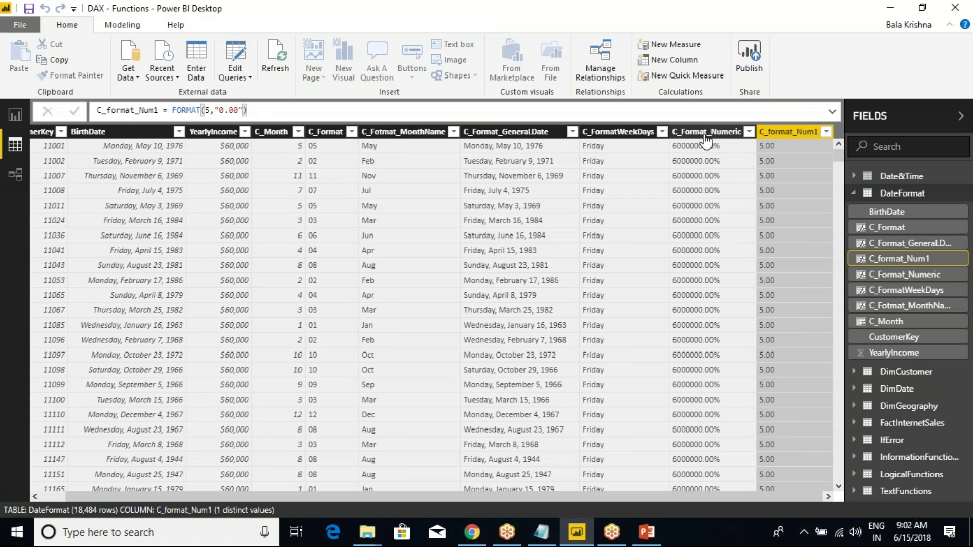
pyautogui.click(707, 133)
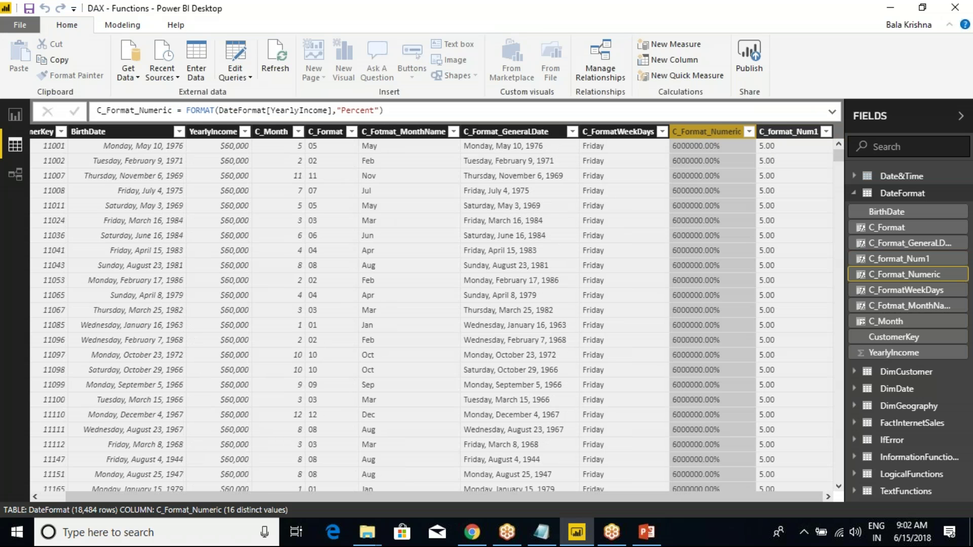
# Step: Switch to the Chrome documentation and examine the sample table's currency, percentage, scientific and zero-text format styles
pyautogui.hotkey('alt', 'Tab')
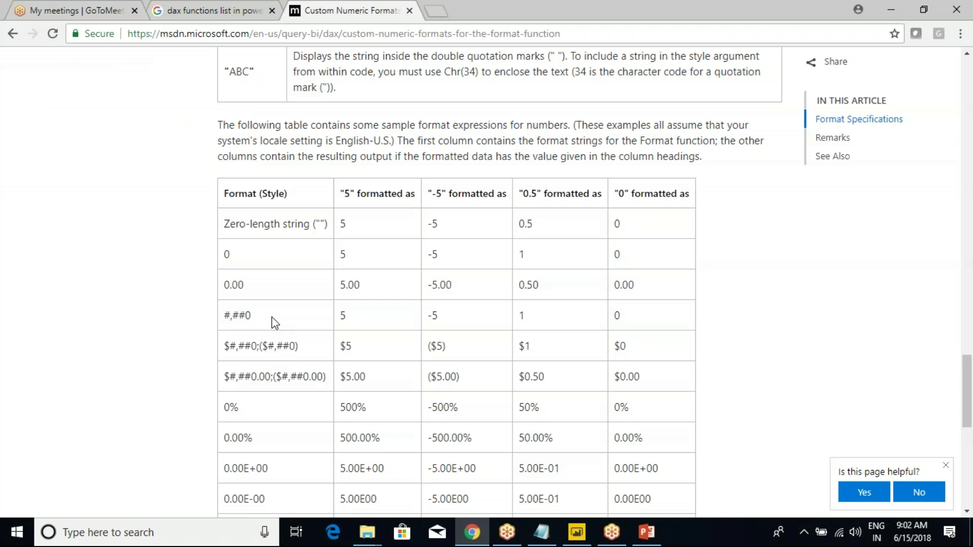
pyautogui.moveTo(259, 347); pyautogui.dragTo(297, 346)
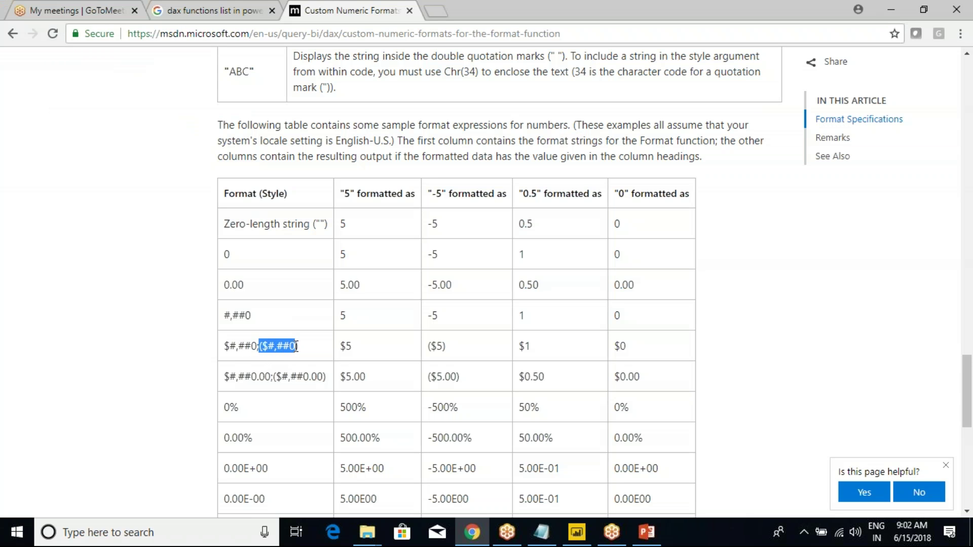
pyautogui.scroll(5, 362, 330)
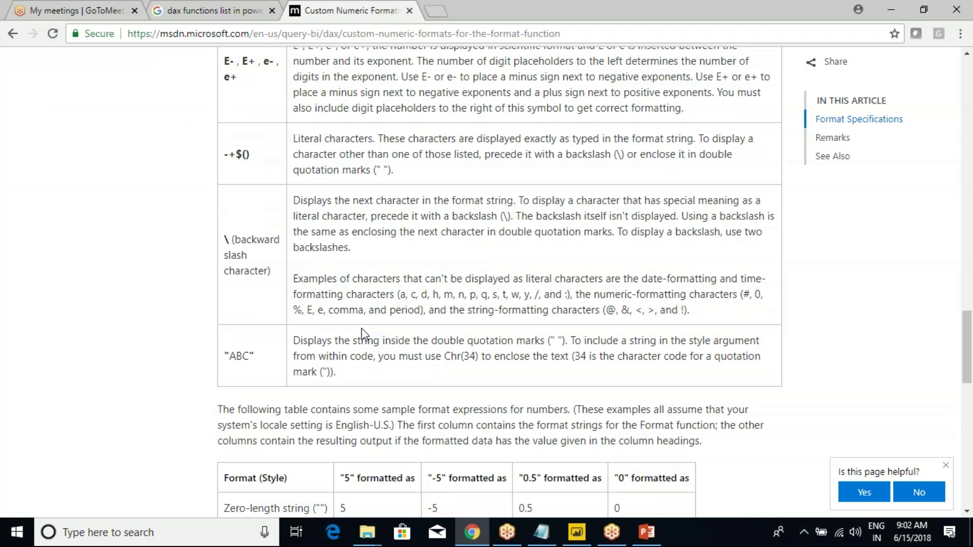
pyautogui.scroll(5, 260, 162)
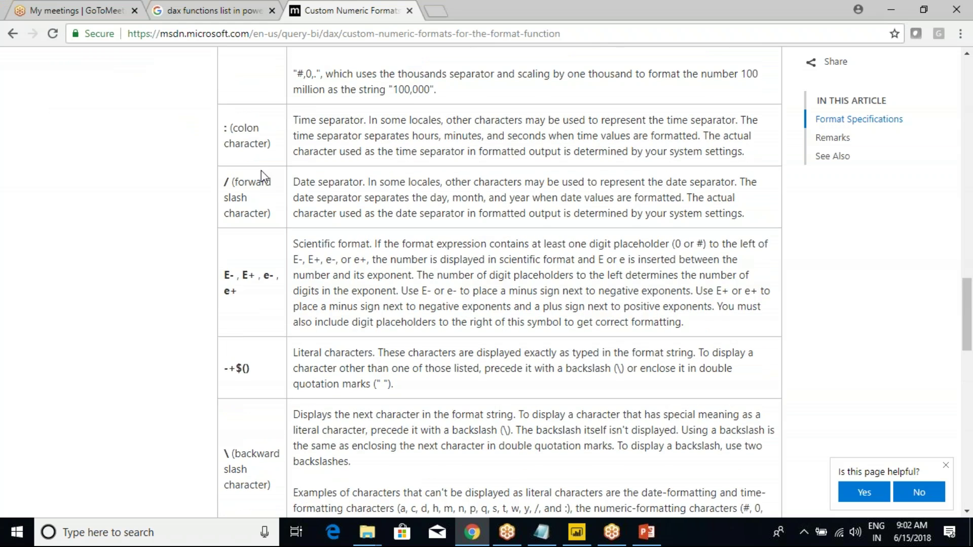
pyautogui.scroll(-10, 263, 179)
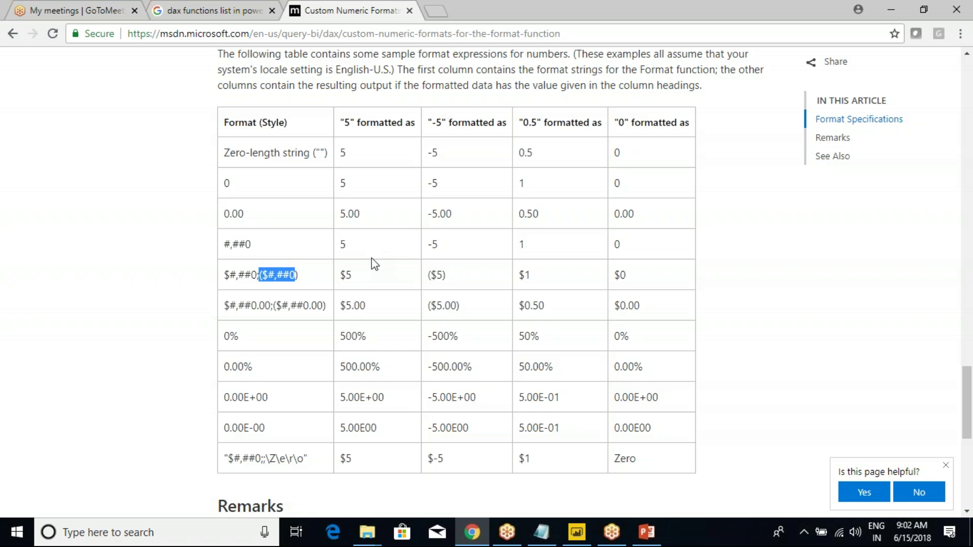
pyautogui.scroll(-4, 373, 258)
pyautogui.moveTo(346, 123); pyautogui.dragTo(367, 123)
pyautogui.moveTo(341, 154); pyautogui.dragTo(367, 153)
pyautogui.click(368, 154)
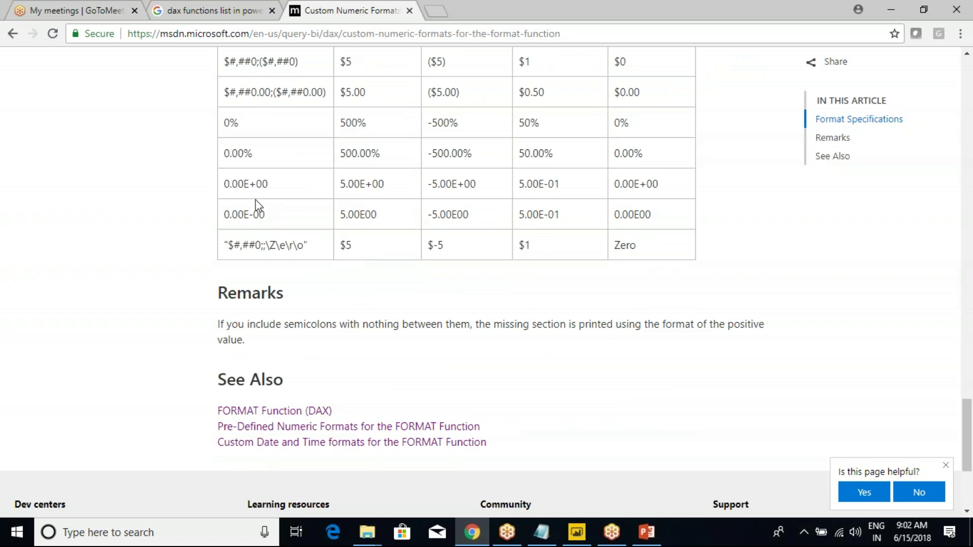
pyautogui.moveTo(233, 184); pyautogui.dragTo(338, 184)
pyautogui.click(338, 185)
pyautogui.moveTo(251, 249); pyautogui.dragTo(397, 250)
pyautogui.scroll(-3, 398, 250)
pyautogui.scroll(9, 400, 254)
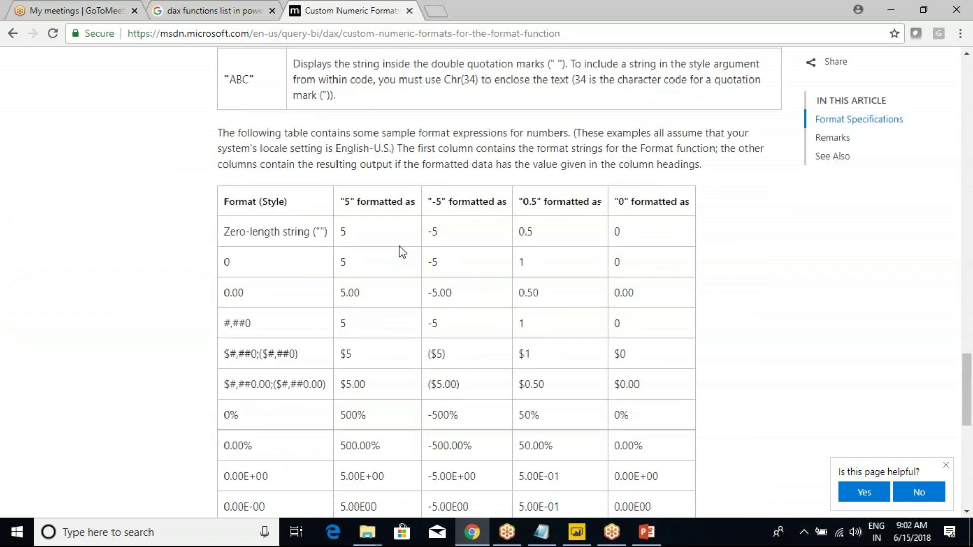
# Step: Review the comma character's thousand separator description and its three example format strings, dismissing the page feedback prompt
pyautogui.scroll(6, 402, 252)
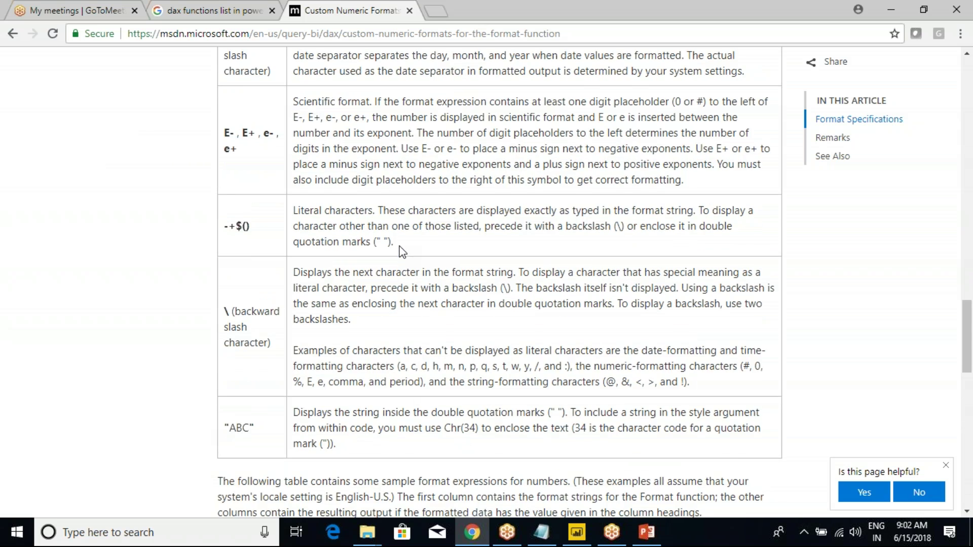
pyautogui.scroll(5, 401, 252)
pyautogui.scroll(1, 394, 244)
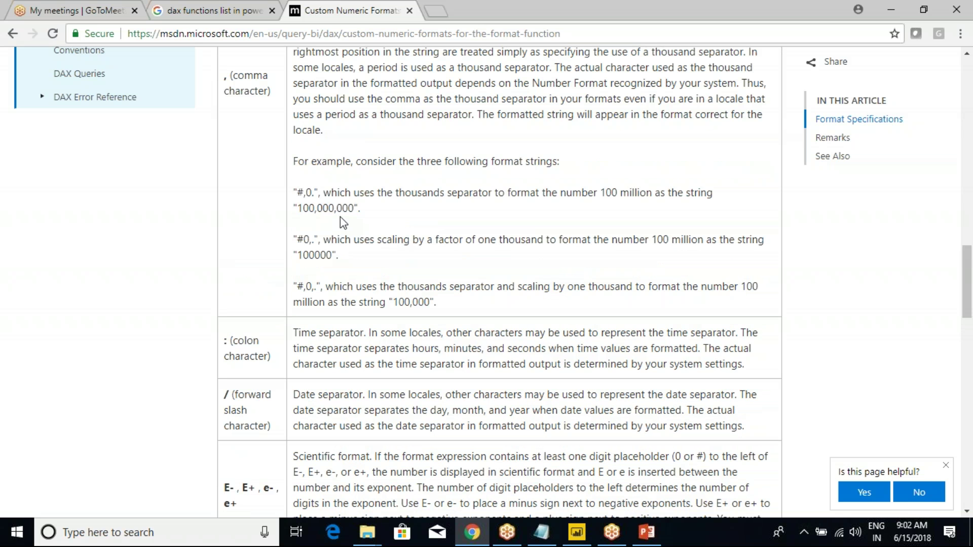
pyautogui.moveTo(299, 161); pyautogui.dragTo(423, 287)
pyautogui.click(422, 293)
pyautogui.click(946, 466)
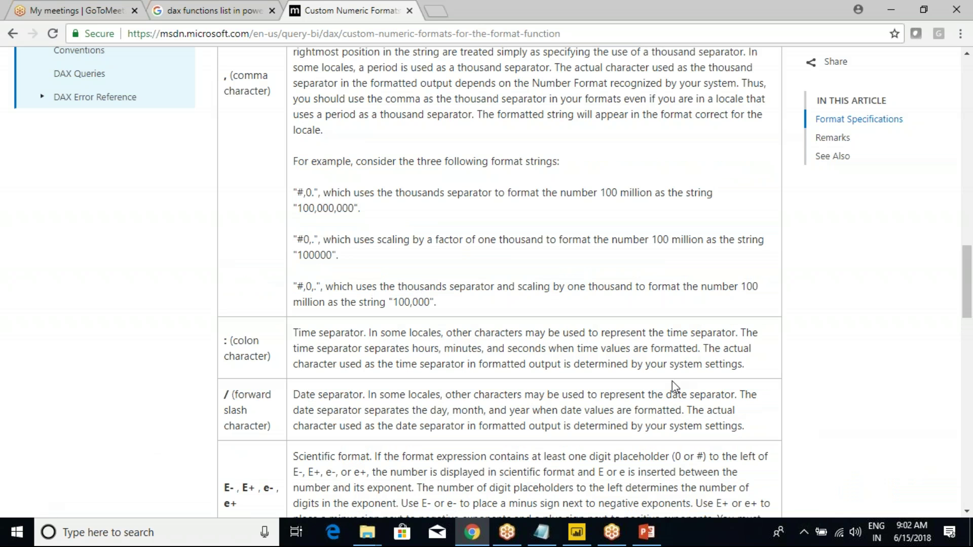
pyautogui.scroll(4, 672, 381)
# Step: Check the conversion progress in GoToMeeting's Recording Manager and minimize its window
pyautogui.moveTo(617, 538)
pyautogui.click(627, 457)
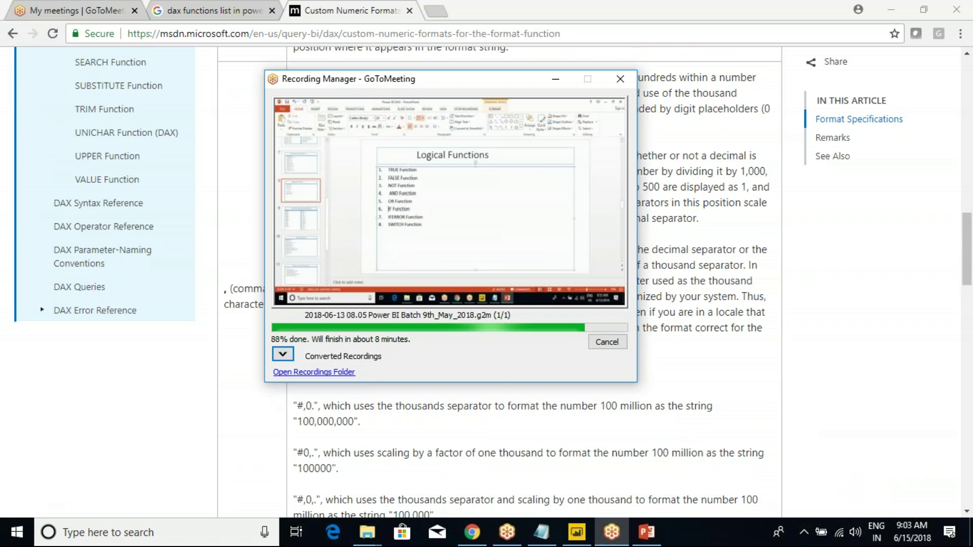
pyautogui.click(556, 81)
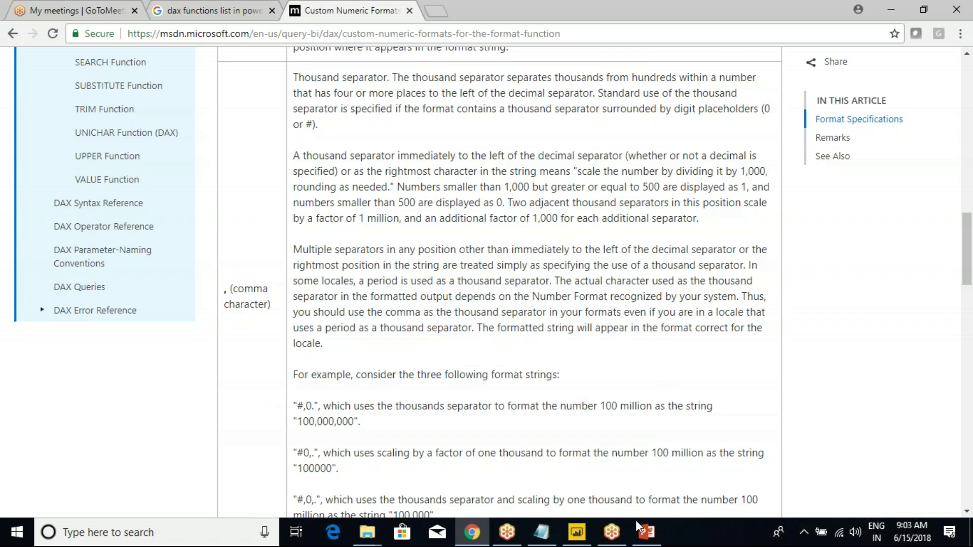
# Step: Switch to PowerPoint and color the four numeric and date/time format entries under FORMAT Function red on the Text Functions slide
pyautogui.click(646, 532)
pyautogui.click(666, 305)
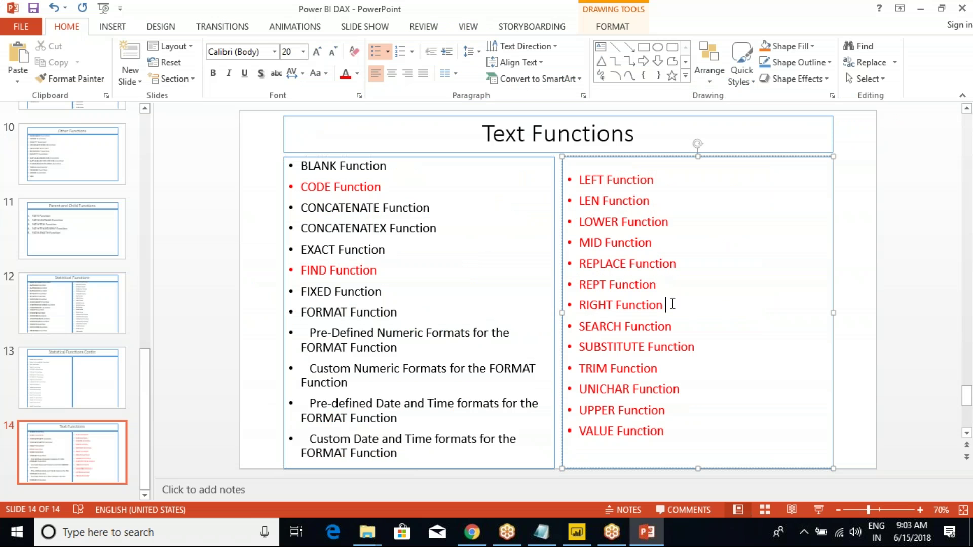
pyautogui.click(507, 532)
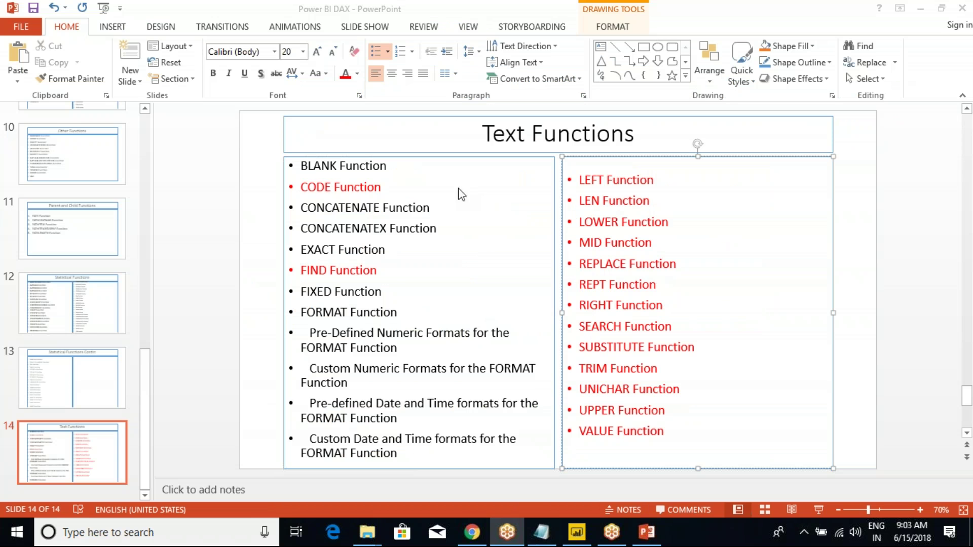
pyautogui.click(348, 304)
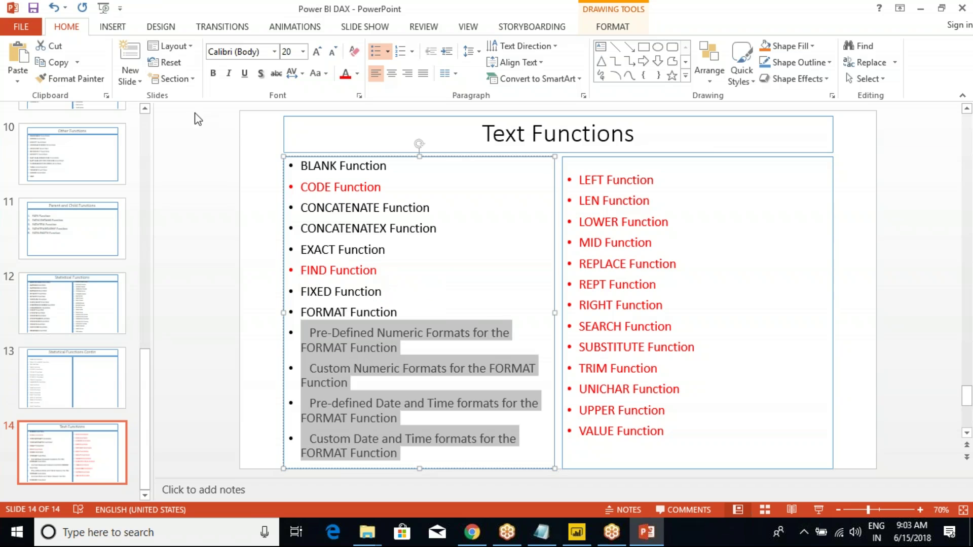
pyautogui.click(345, 74)
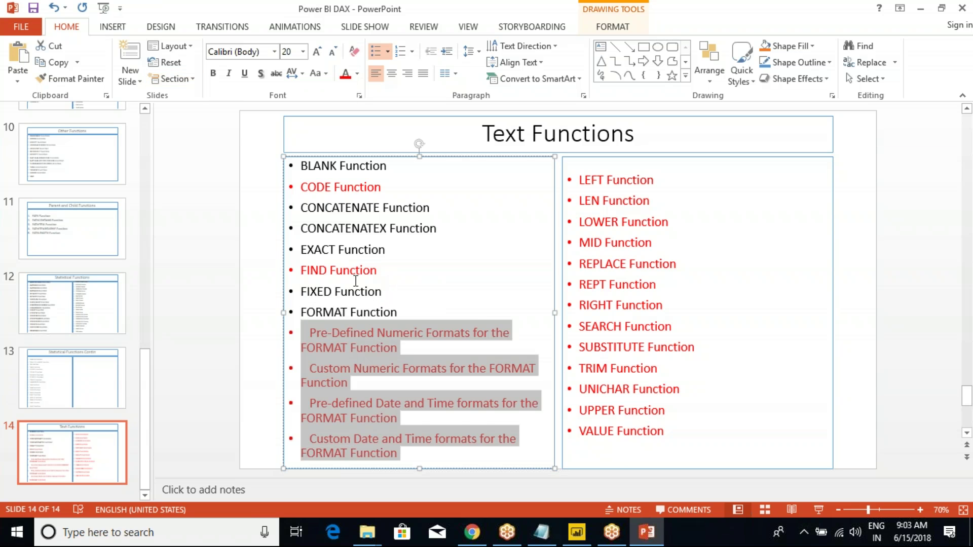
# Step: Color the FORMAT Function bullet red on the Text Functions slide
pyautogui.click(374, 307)
pyautogui.moveTo(300, 312); pyautogui.dragTo(403, 313)
pyautogui.click(346, 74)
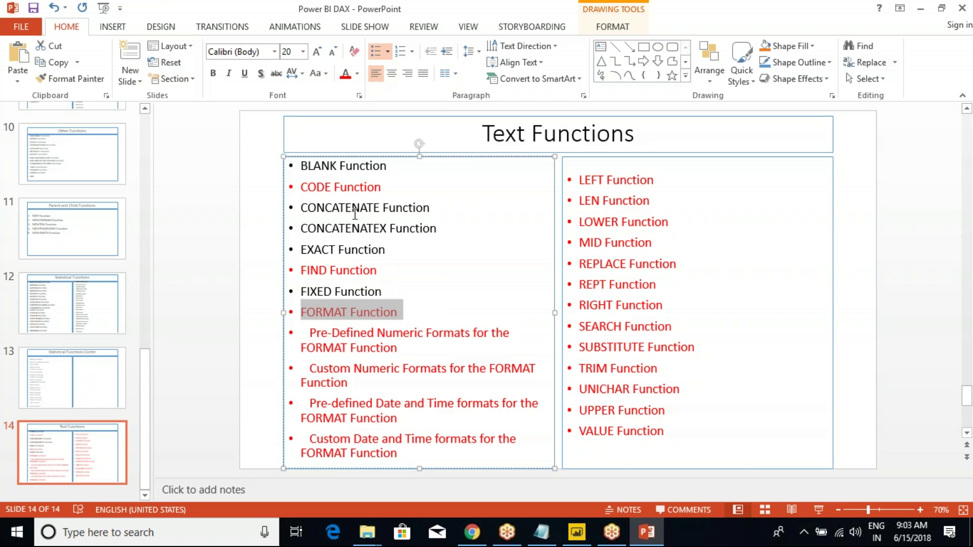
pyautogui.click(355, 213)
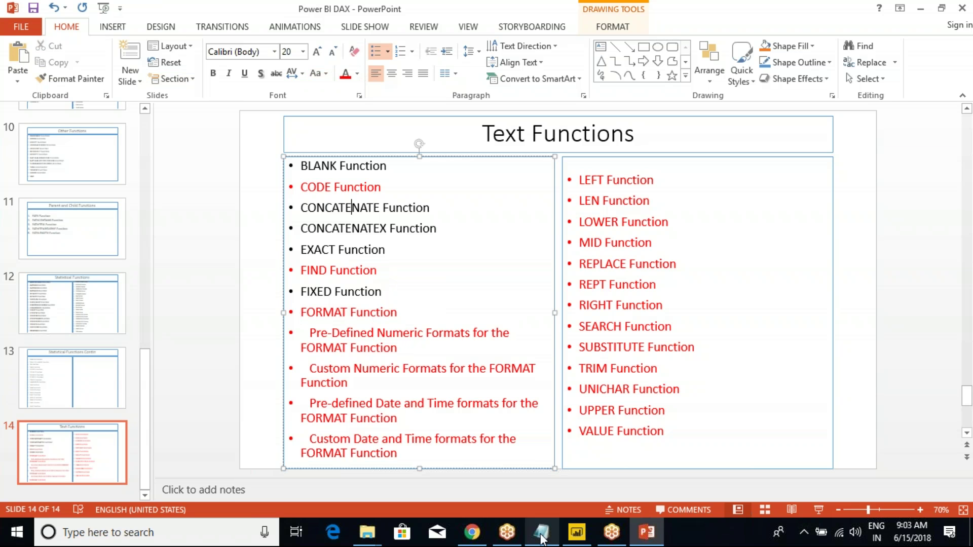
# Step: Switch to the Notepad class notes, insert an empty line after SUBSTITUTE and add Blank below "Rest We can Contunue tomorrow"
pyautogui.hotkey('alt', 'Tab')
pyautogui.click(102, 335)
pyautogui.scroll(-2, 107, 332)
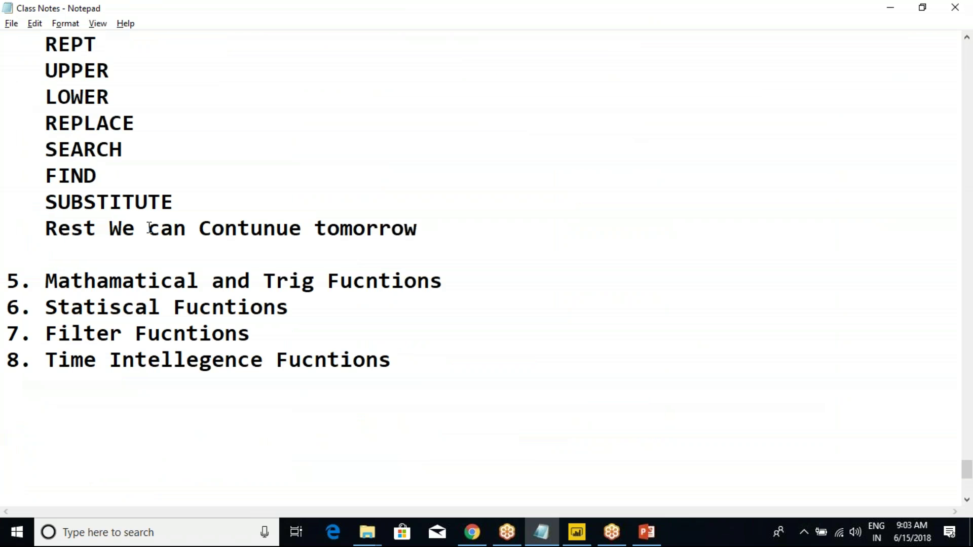
pyautogui.click(192, 208)
pyautogui.press('Return')
pyautogui.click(331, 282)
pyautogui.hotkey('alt', 'Tab')
pyautogui.hotkey('alt', 'Tab')
pyautogui.write('Blank')
pyautogui.press('Return')
# Step: Consult the PowerPoint list of text functions, then add Concatenate below Blank in the Notepad class notes
pyautogui.hotkey('alt', 'Tab')
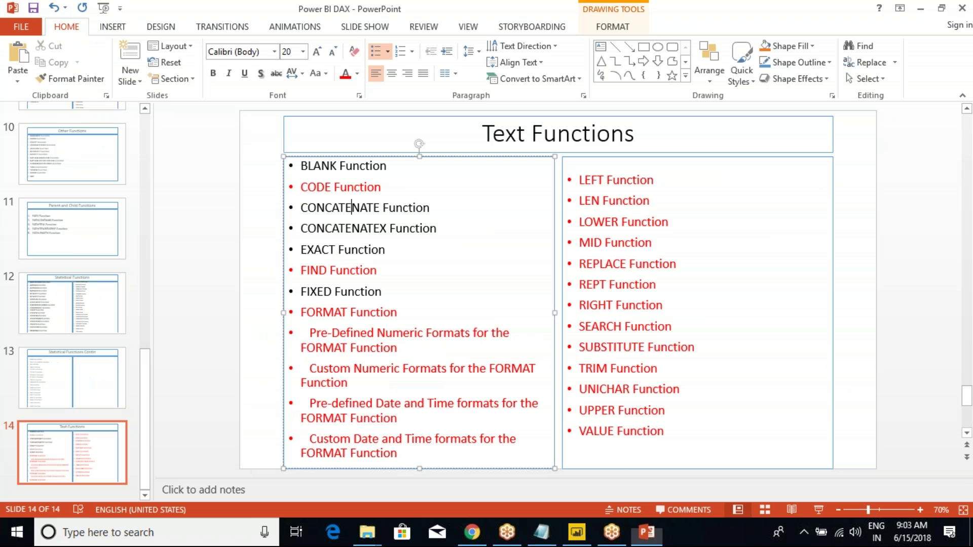
pyautogui.hotkey('alt', 'Tab')
pyautogui.write('Co')
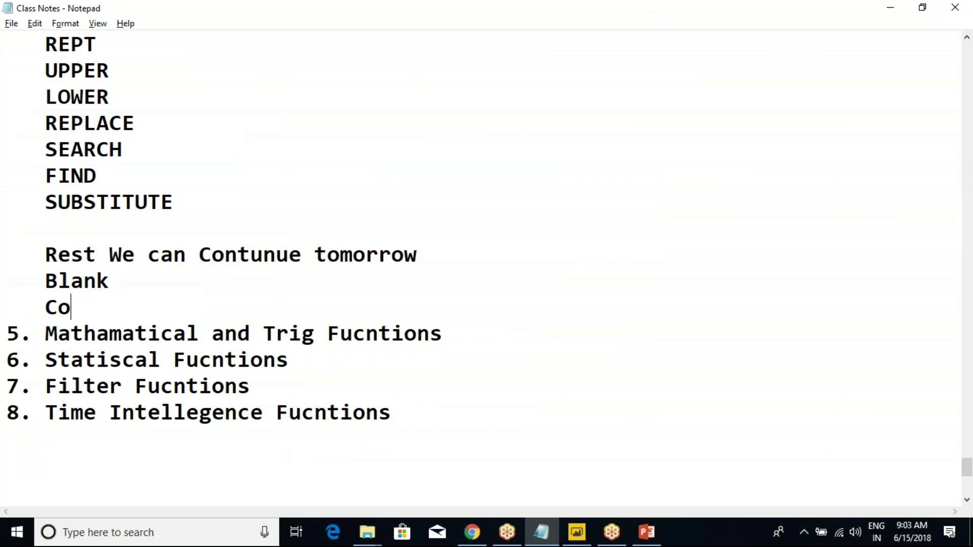
pyautogui.write('ncatenate')
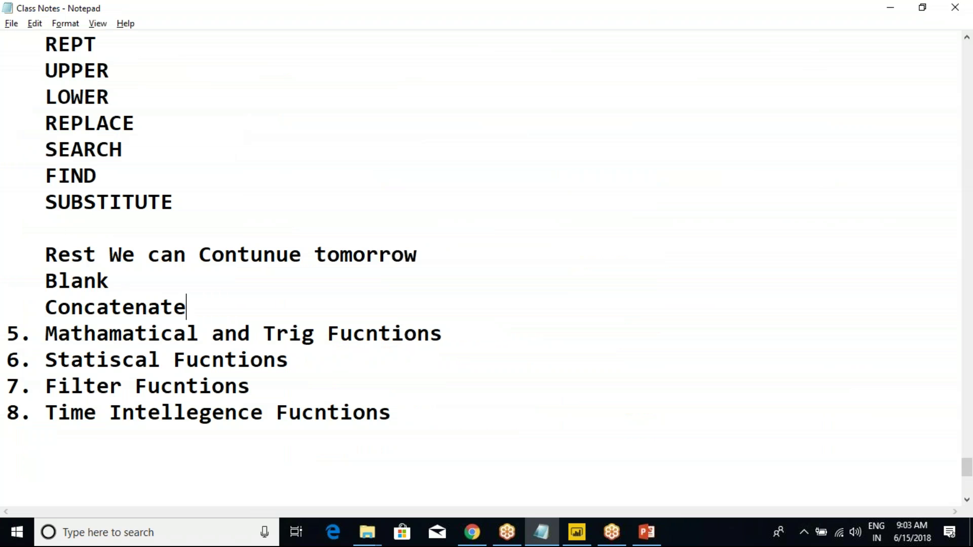
pyautogui.press('Return')
# Step: Consult the PowerPoint list of text functions, then add concatenatex below Concatenate in the Notepad class notes
pyautogui.hotkey('alt', 'Tab')
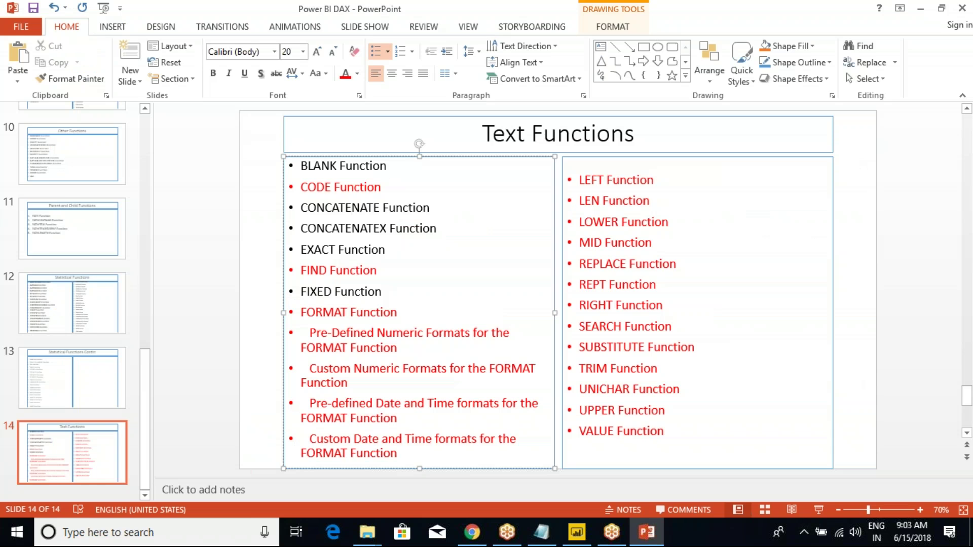
pyautogui.hotkey('alt', 'Tab')
pyautogui.write('concate')
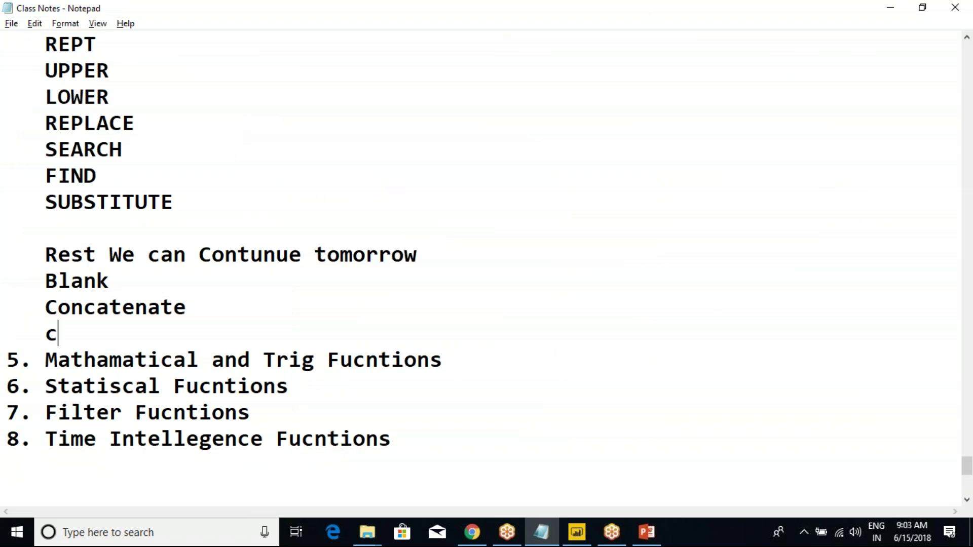
pyautogui.write('natex')
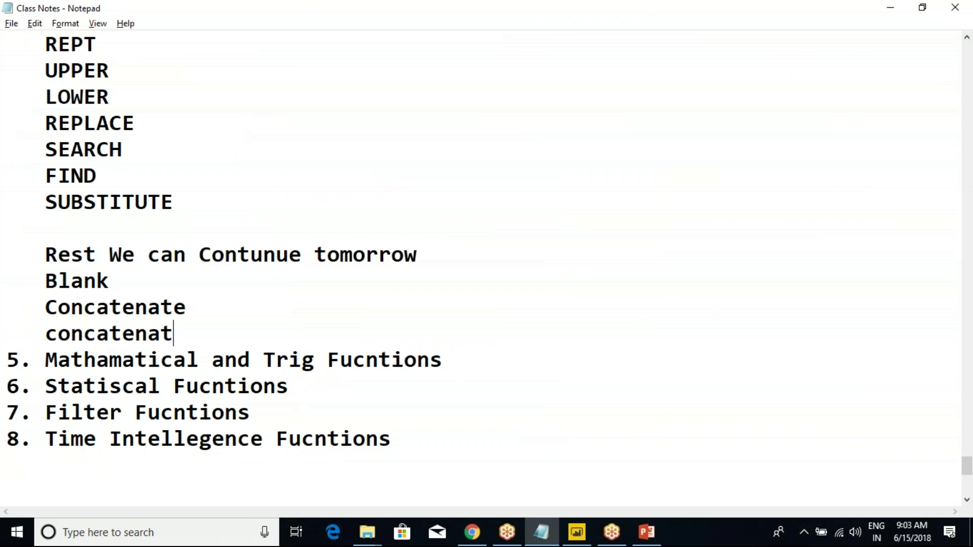
pyautogui.press('Return')
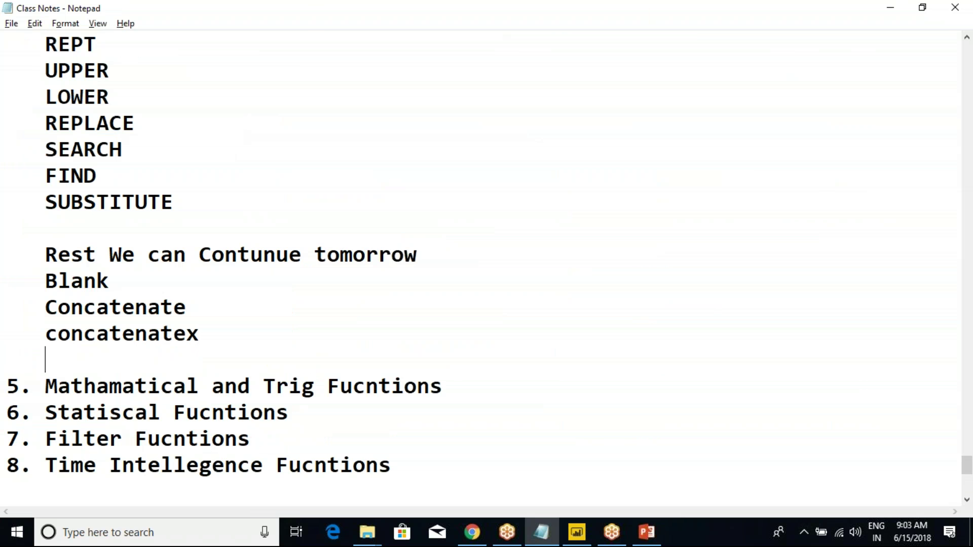
# Step: Check the PowerPoint slide for the remaining uncolored functions and add exact and fixed on separate lines below concatenatex in the Notepad notes
pyautogui.hotkey('alt', 'Tab')
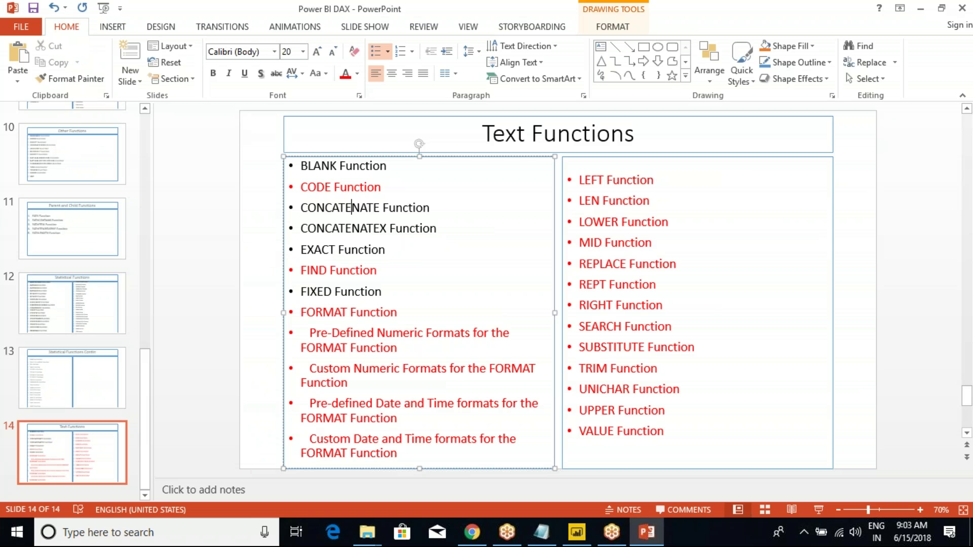
pyautogui.hotkey('alt', 'Tab')
pyautogui.write('exact')
pyautogui.press('Return')
pyautogui.hotkey('alt', 'Tab')
pyautogui.hotkey('alt', 'Tab')
pyautogui.write('fi')
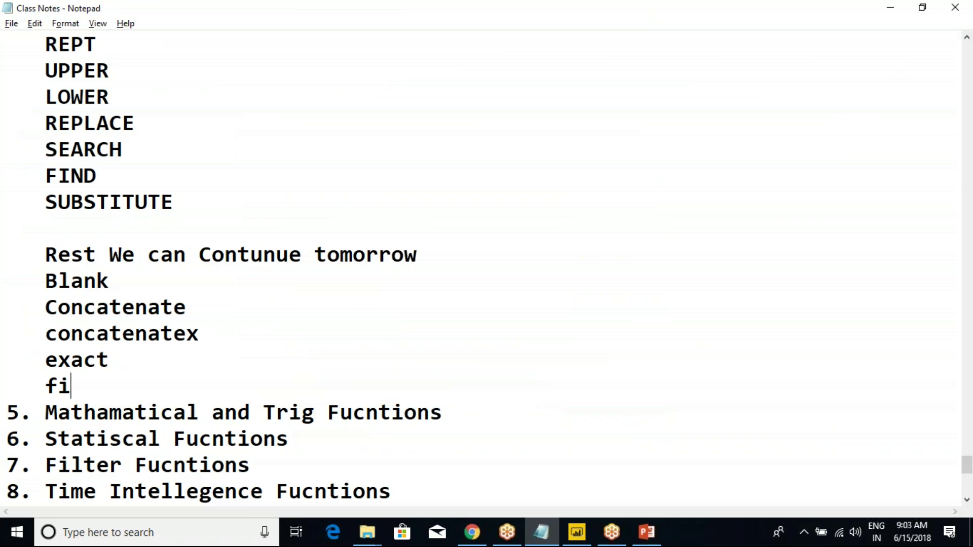
pyautogui.write('xed')
# Step: Review the pending text functions from Blank to fixed in the class notes
pyautogui.click(122, 307)
pyautogui.moveTo(45, 307); pyautogui.dragTo(198, 313)
pyautogui.click(198, 313)
pyautogui.doubleClick(66, 361)
pyautogui.click(116, 360)
pyautogui.moveTo(128, 378); pyautogui.dragTo(8, 280)
pyautogui.click(96, 300)
pyautogui.click(110, 281)
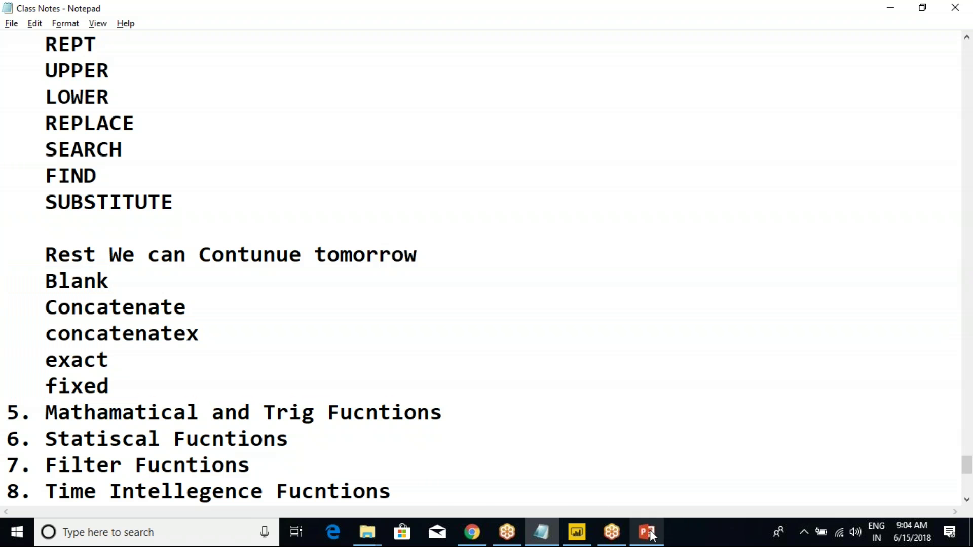
# Step: Switch to Power BI Desktop and save the DAX - Functions file
pyautogui.moveTo(579, 532)
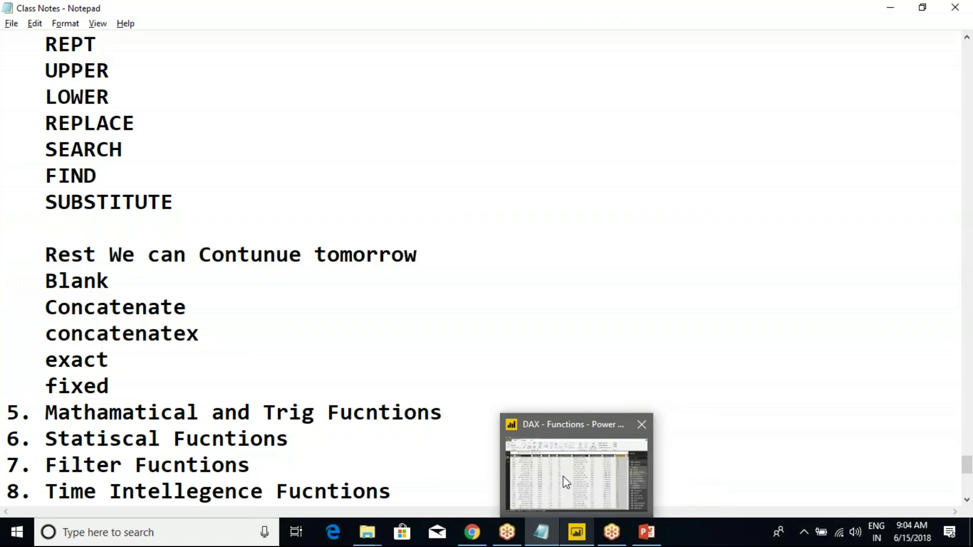
pyautogui.click(564, 476)
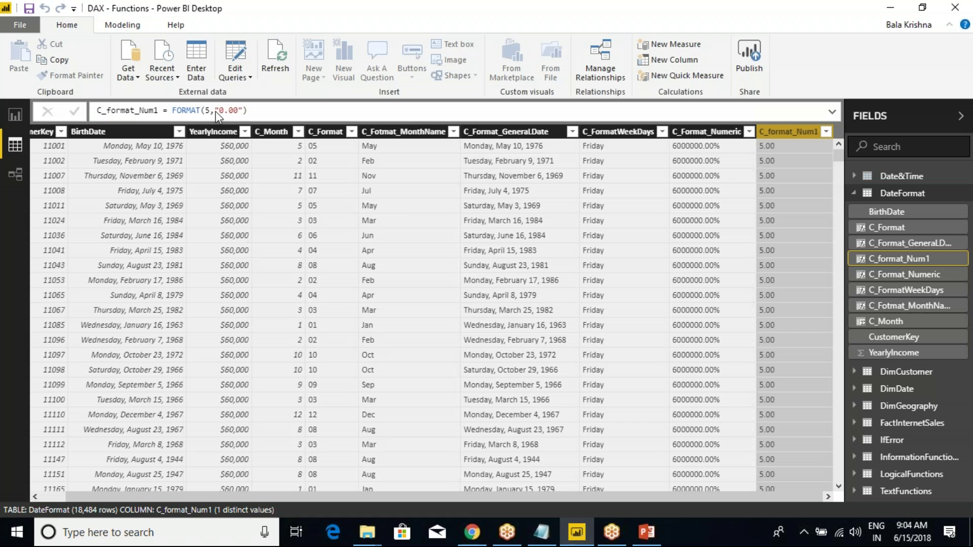
pyautogui.click(29, 9)
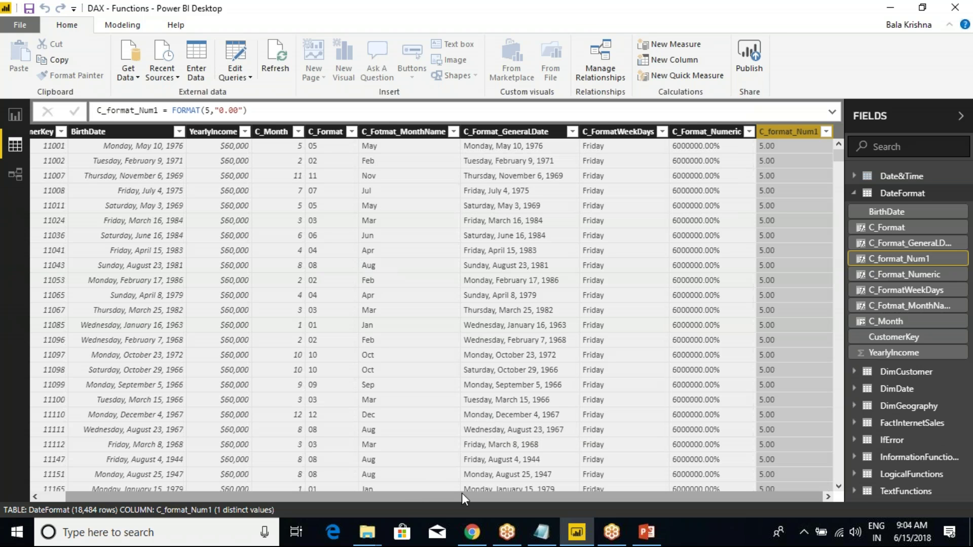
pyautogui.moveTo(502, 533)
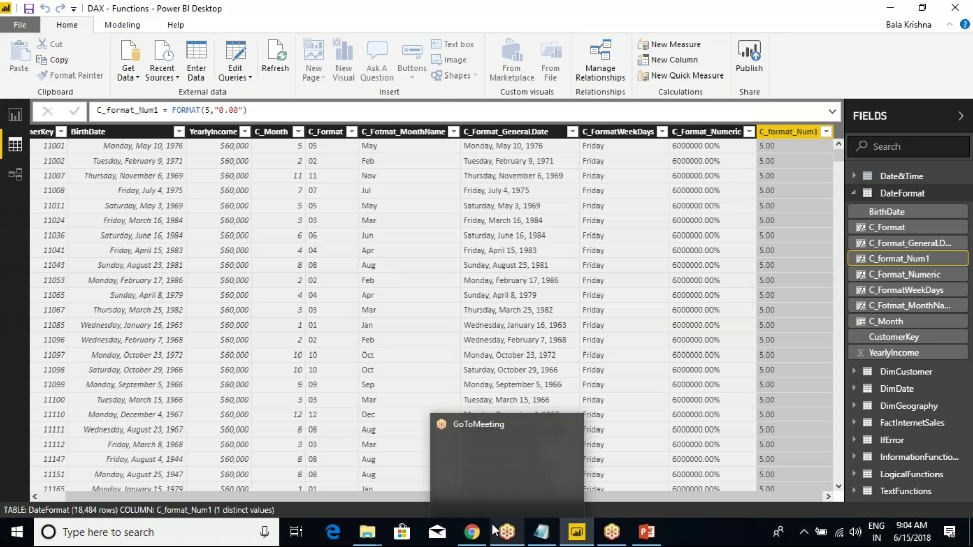